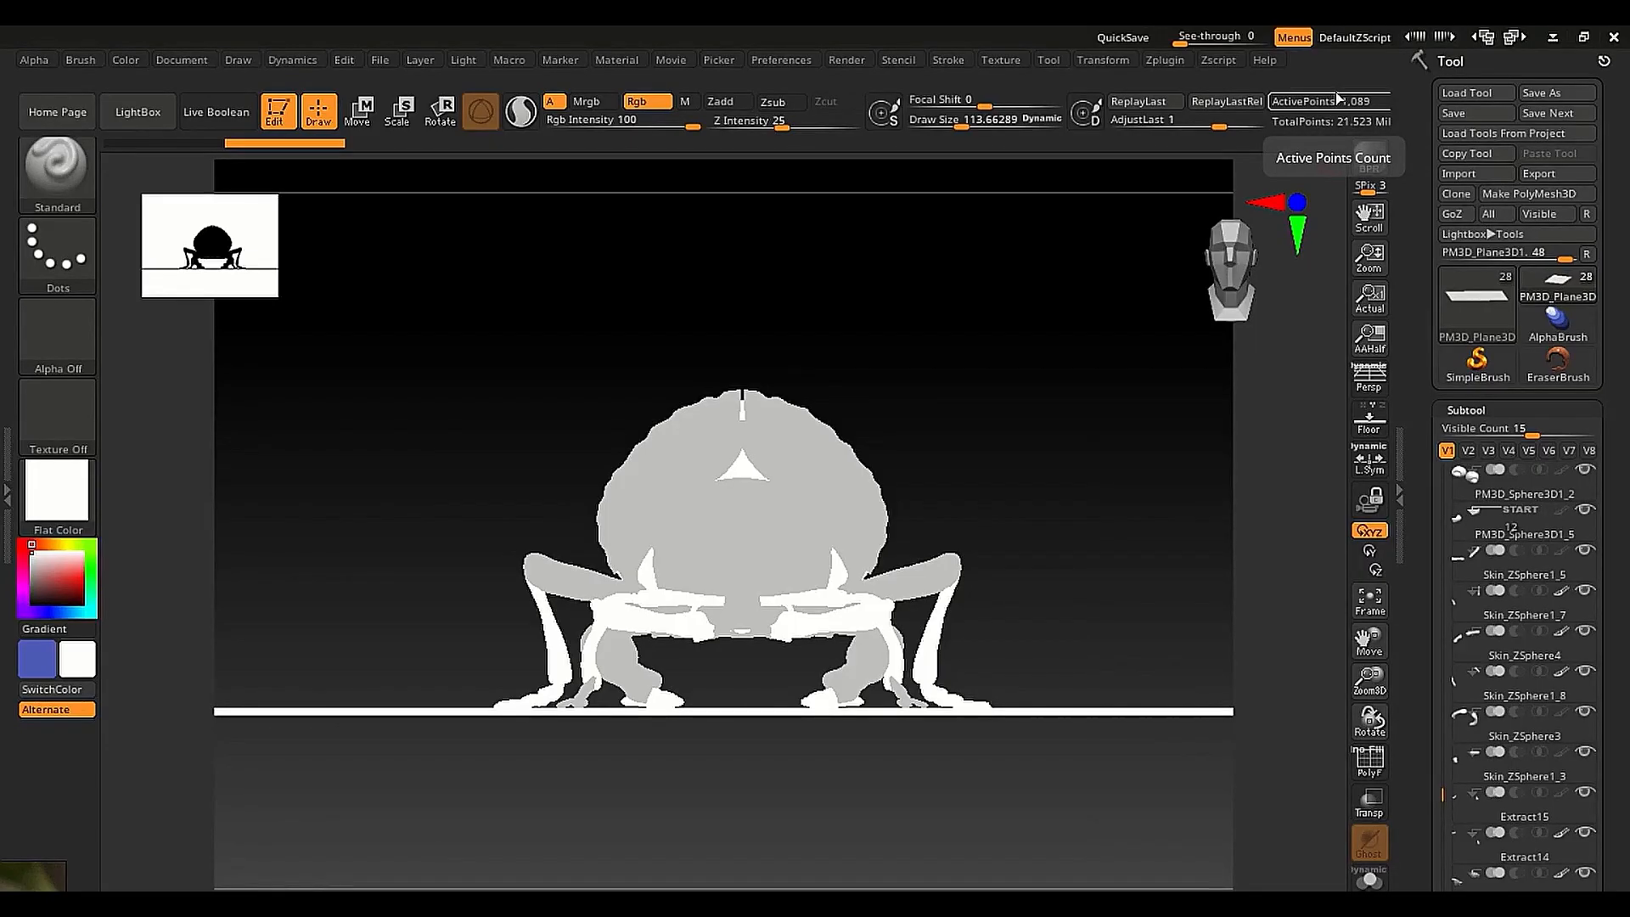
# Change the current material from Flat Color to SkinShade4 for the beetle model
pyautogui.moveTo(1051, 424); pyautogui.dragTo(779, 356)
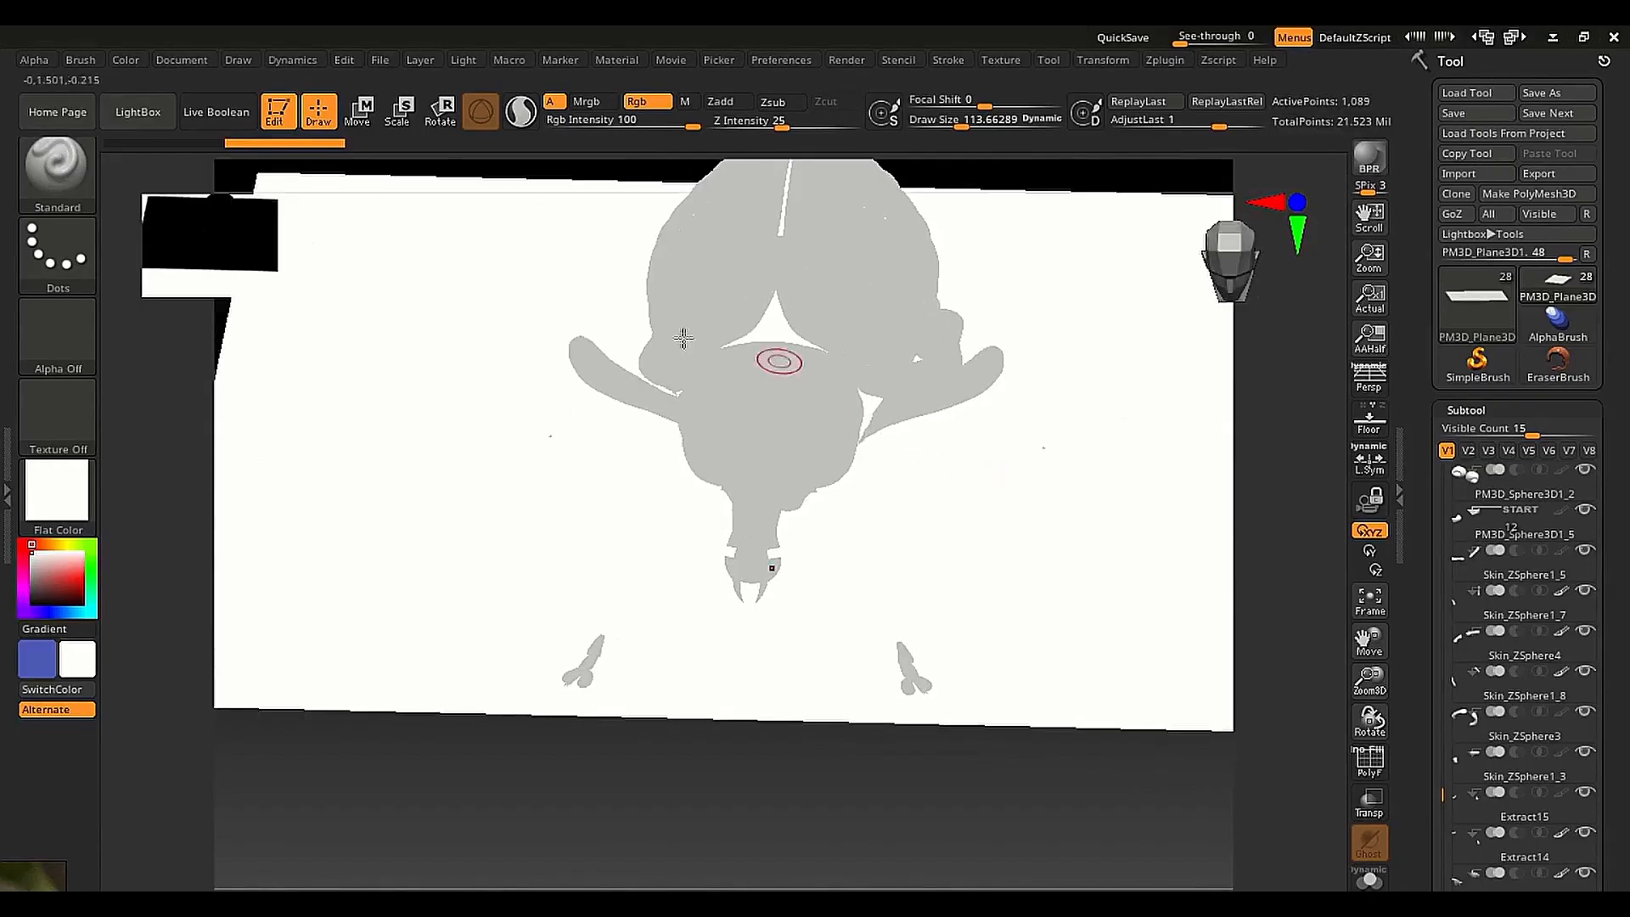
pyautogui.click(54, 496)
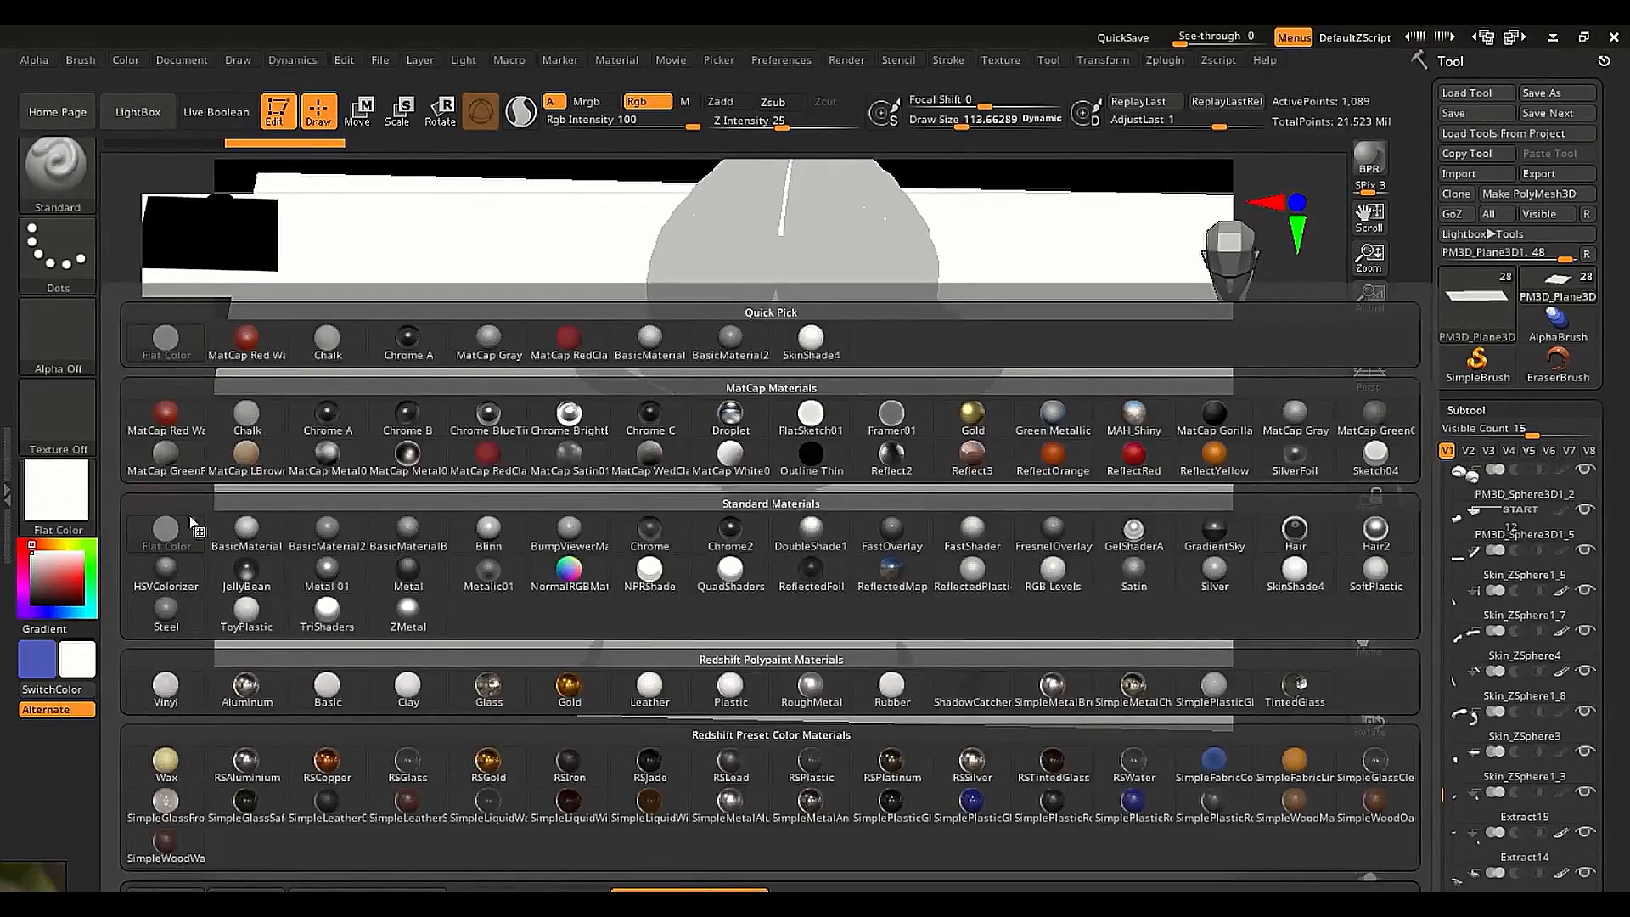
pyautogui.moveTo(1061, 592)
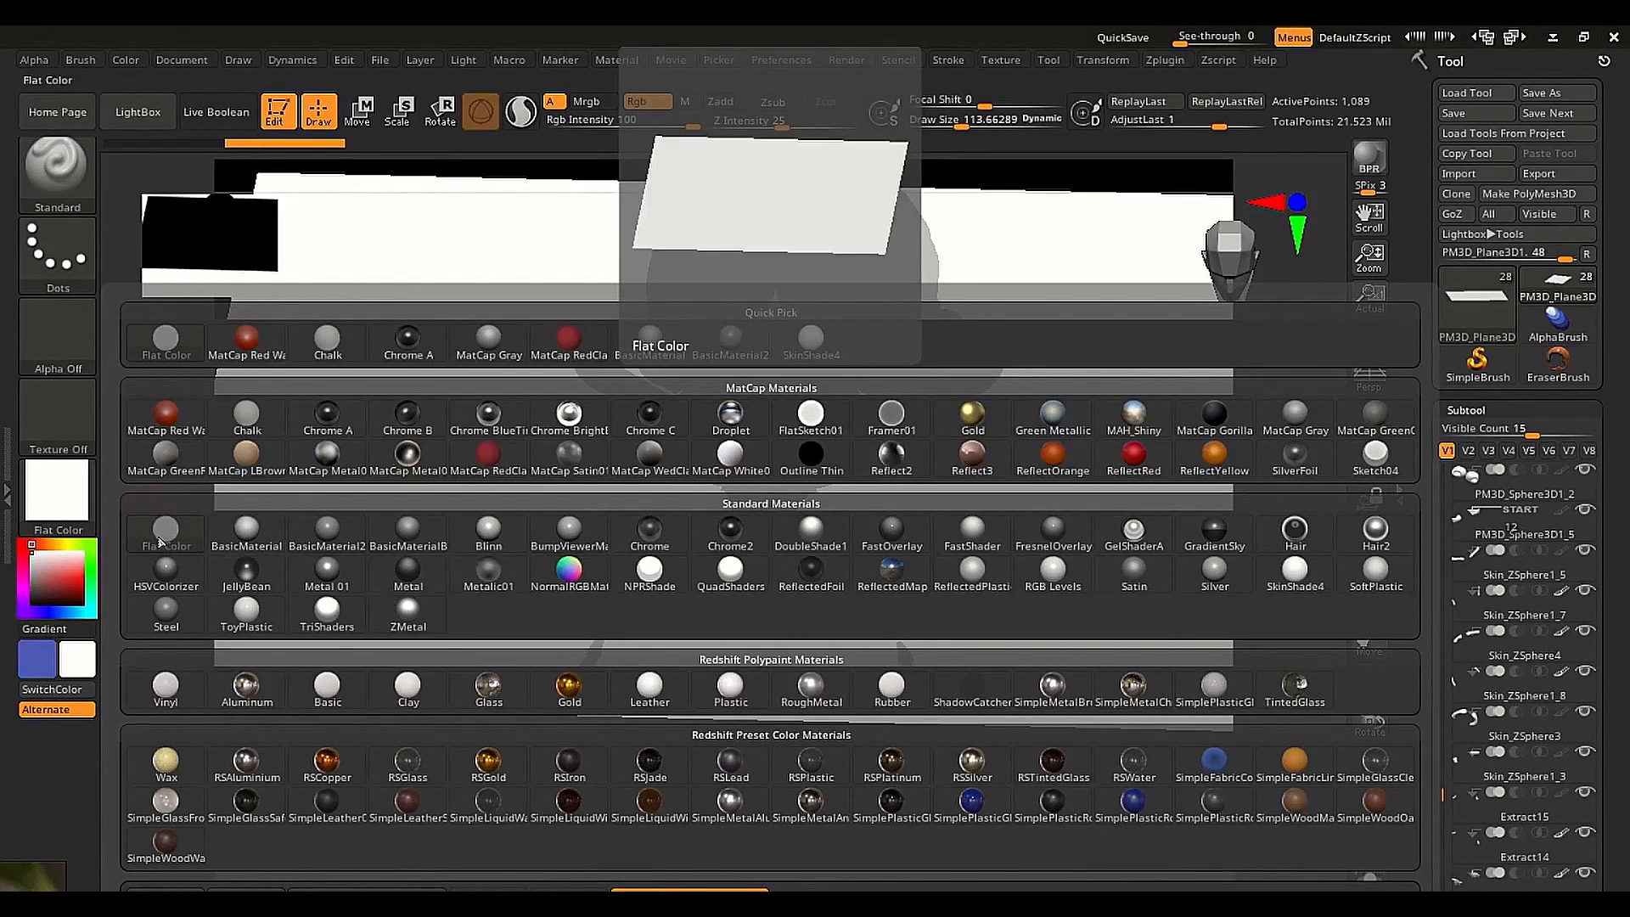
pyautogui.click(128, 526)
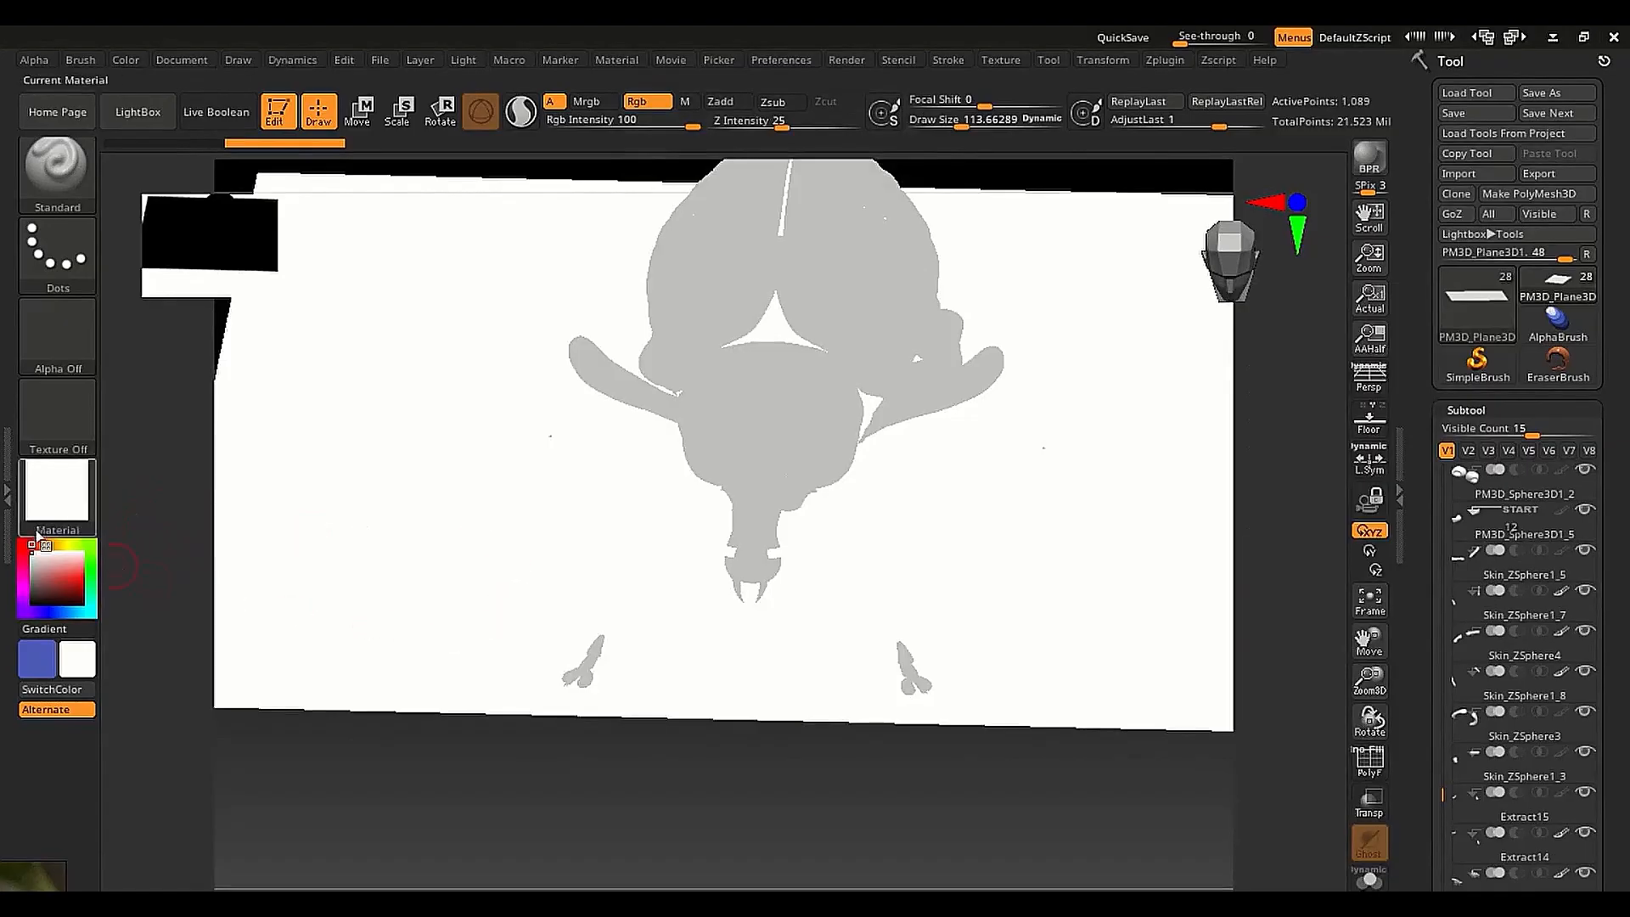
pyautogui.click(32, 490)
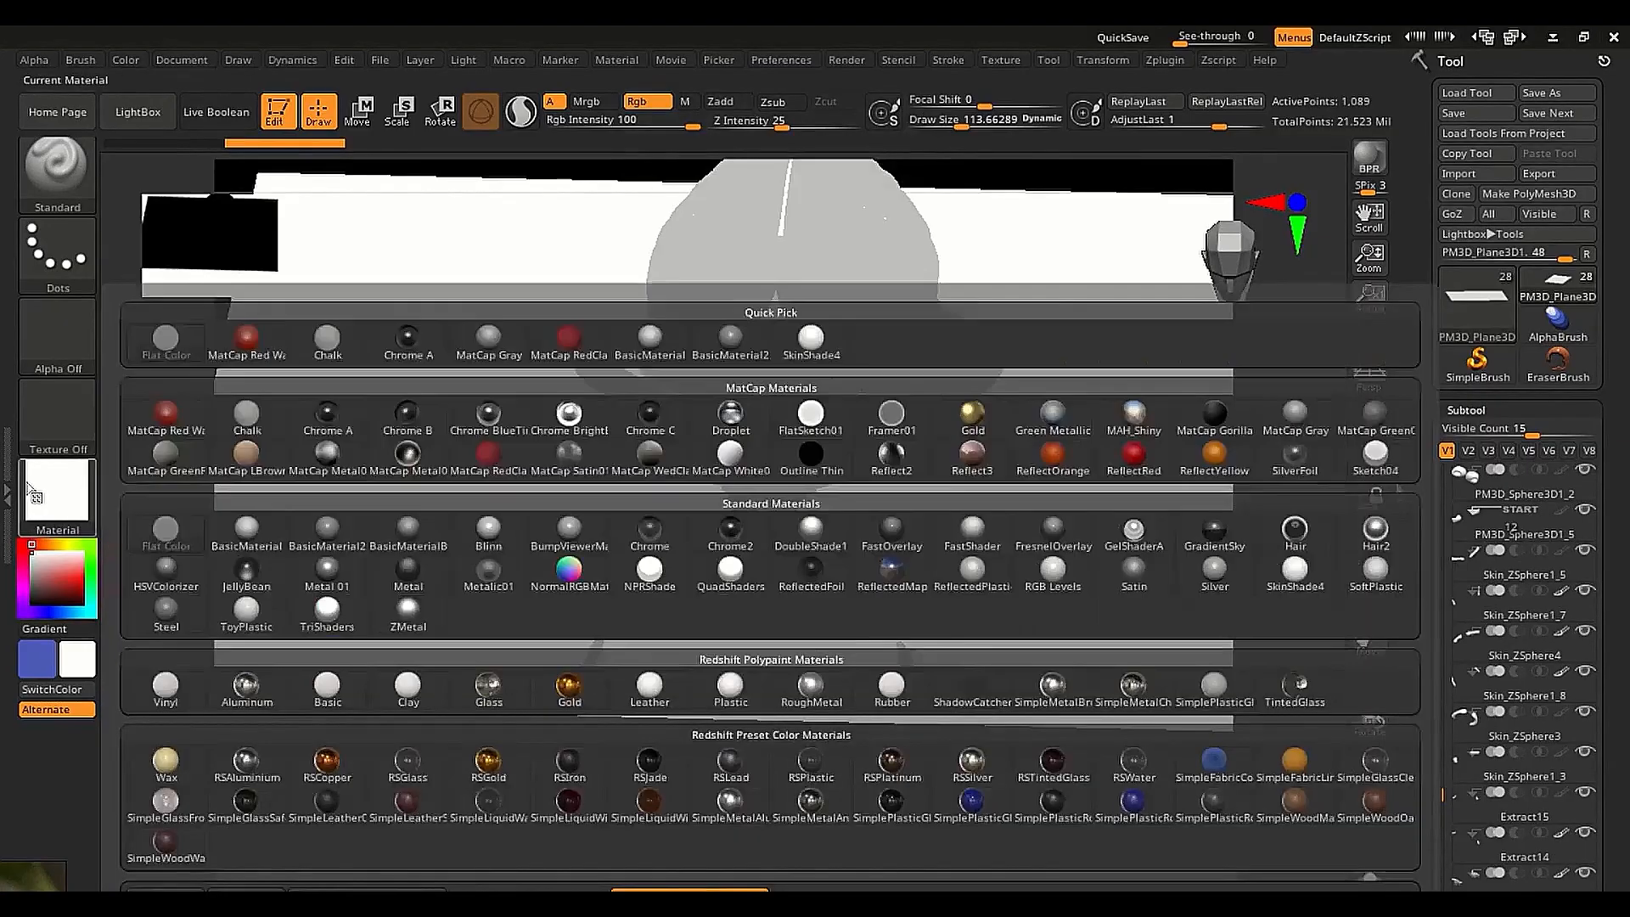
pyautogui.click(1299, 571)
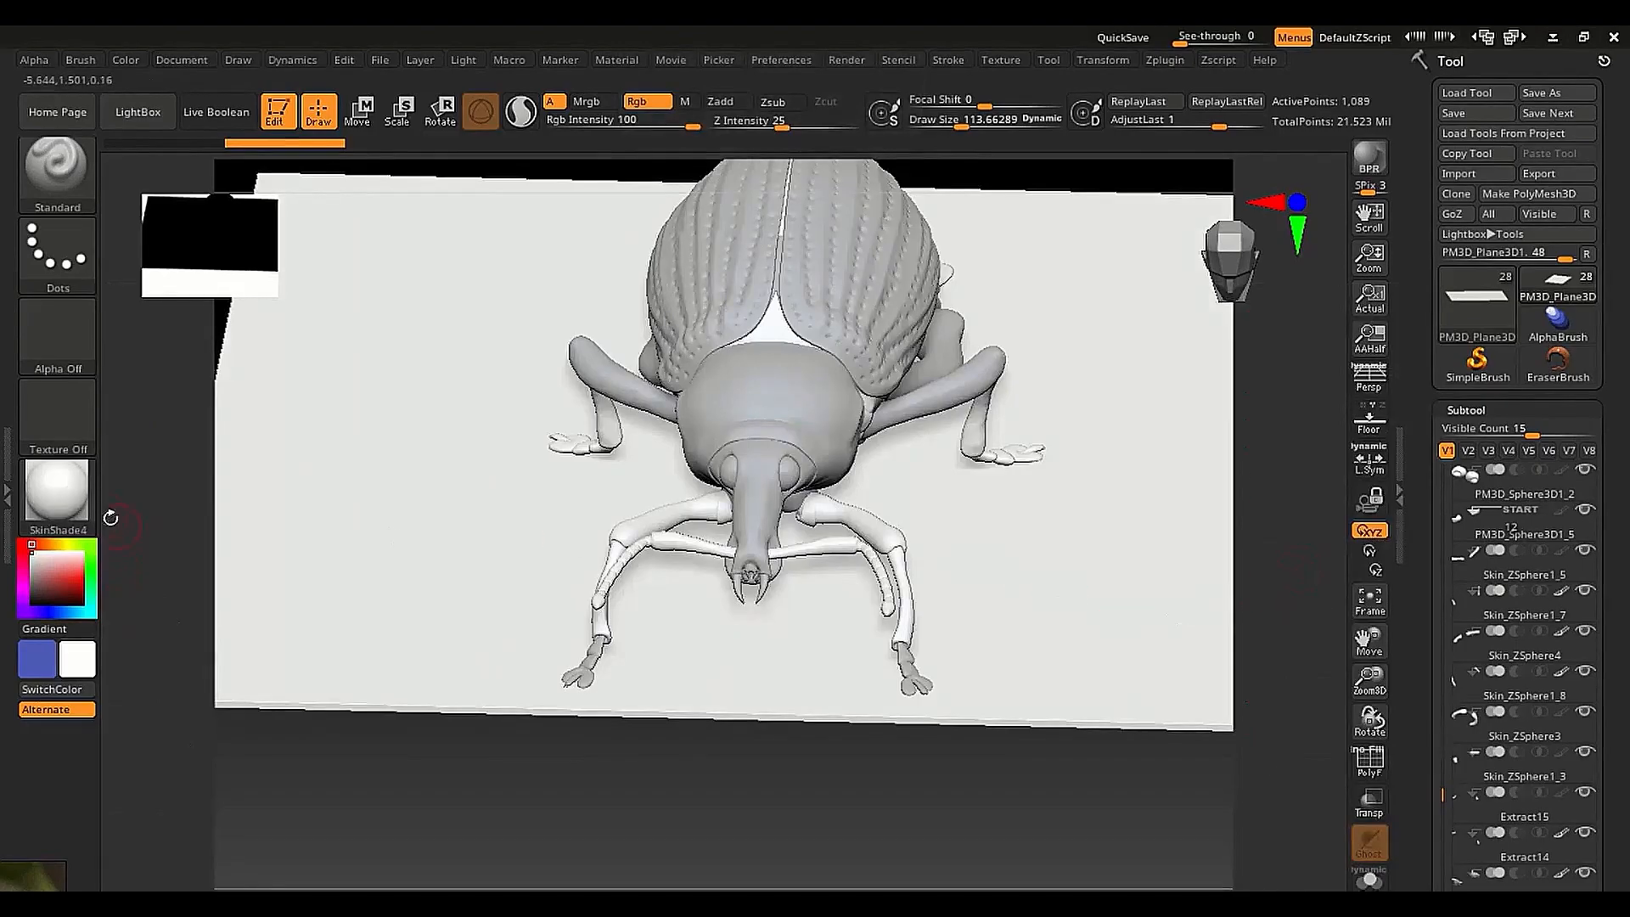
pyautogui.click(55, 491)
# Switch to the beetle's thorax shell subtool, Extract1, and show it on its own from an angled front view
pyautogui.scroll(-10, 1422, 810)
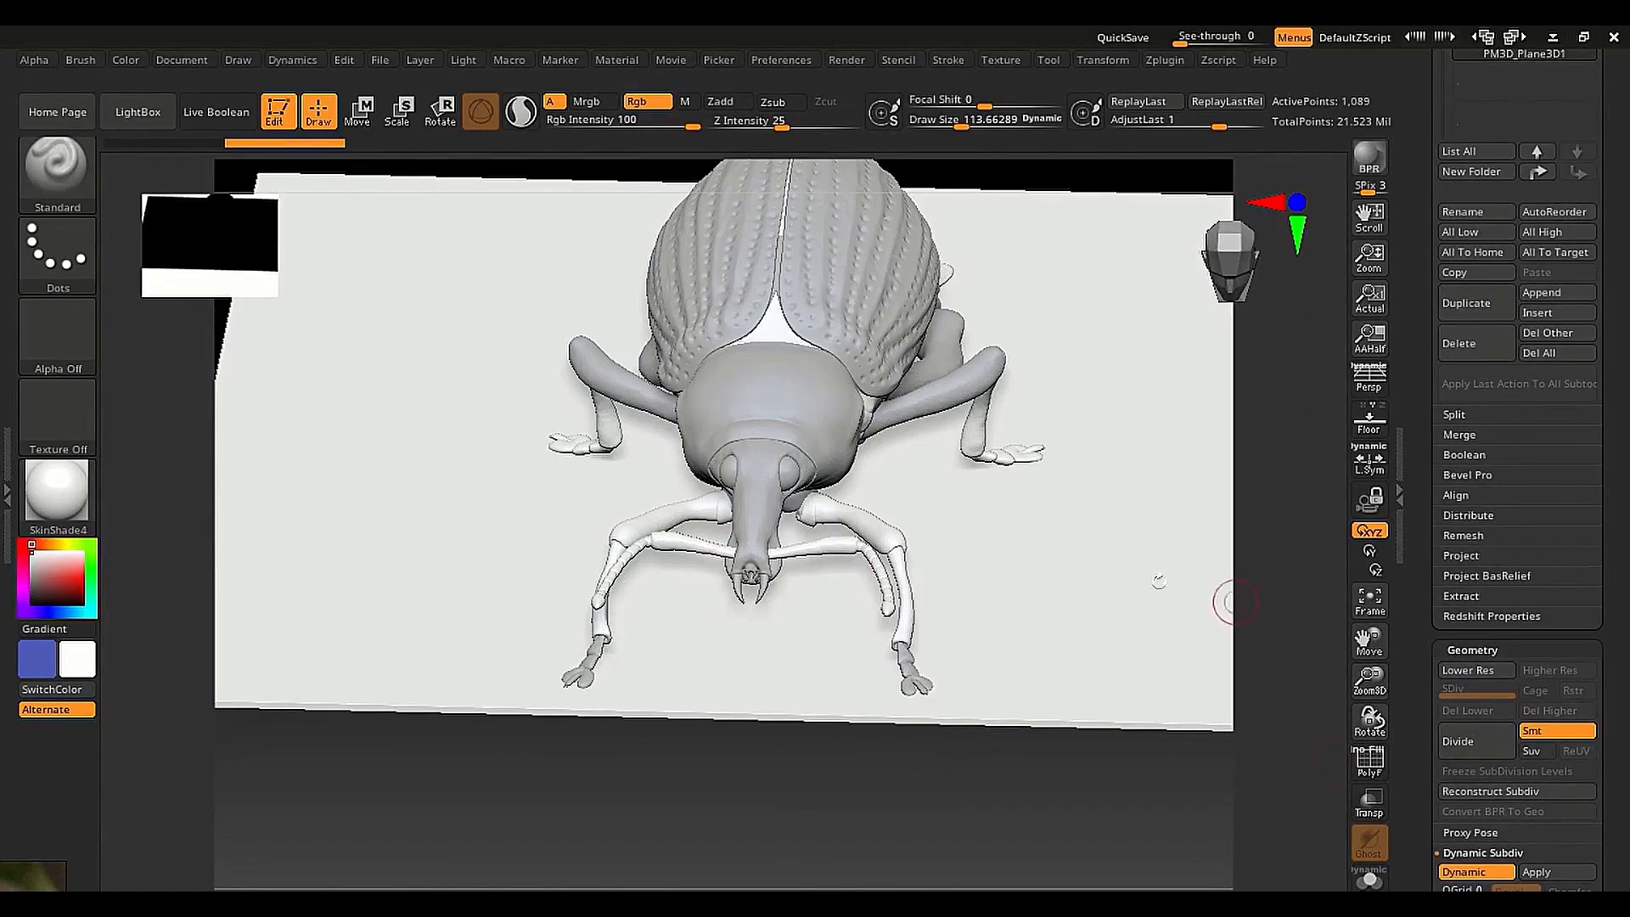
pyautogui.hotkey('shift', 's')
pyautogui.keyDown('ctrl'); pyautogui.moveTo(776, 513); pyautogui.dragTo(682, 456, button='right'); pyautogui.keyUp('ctrl')
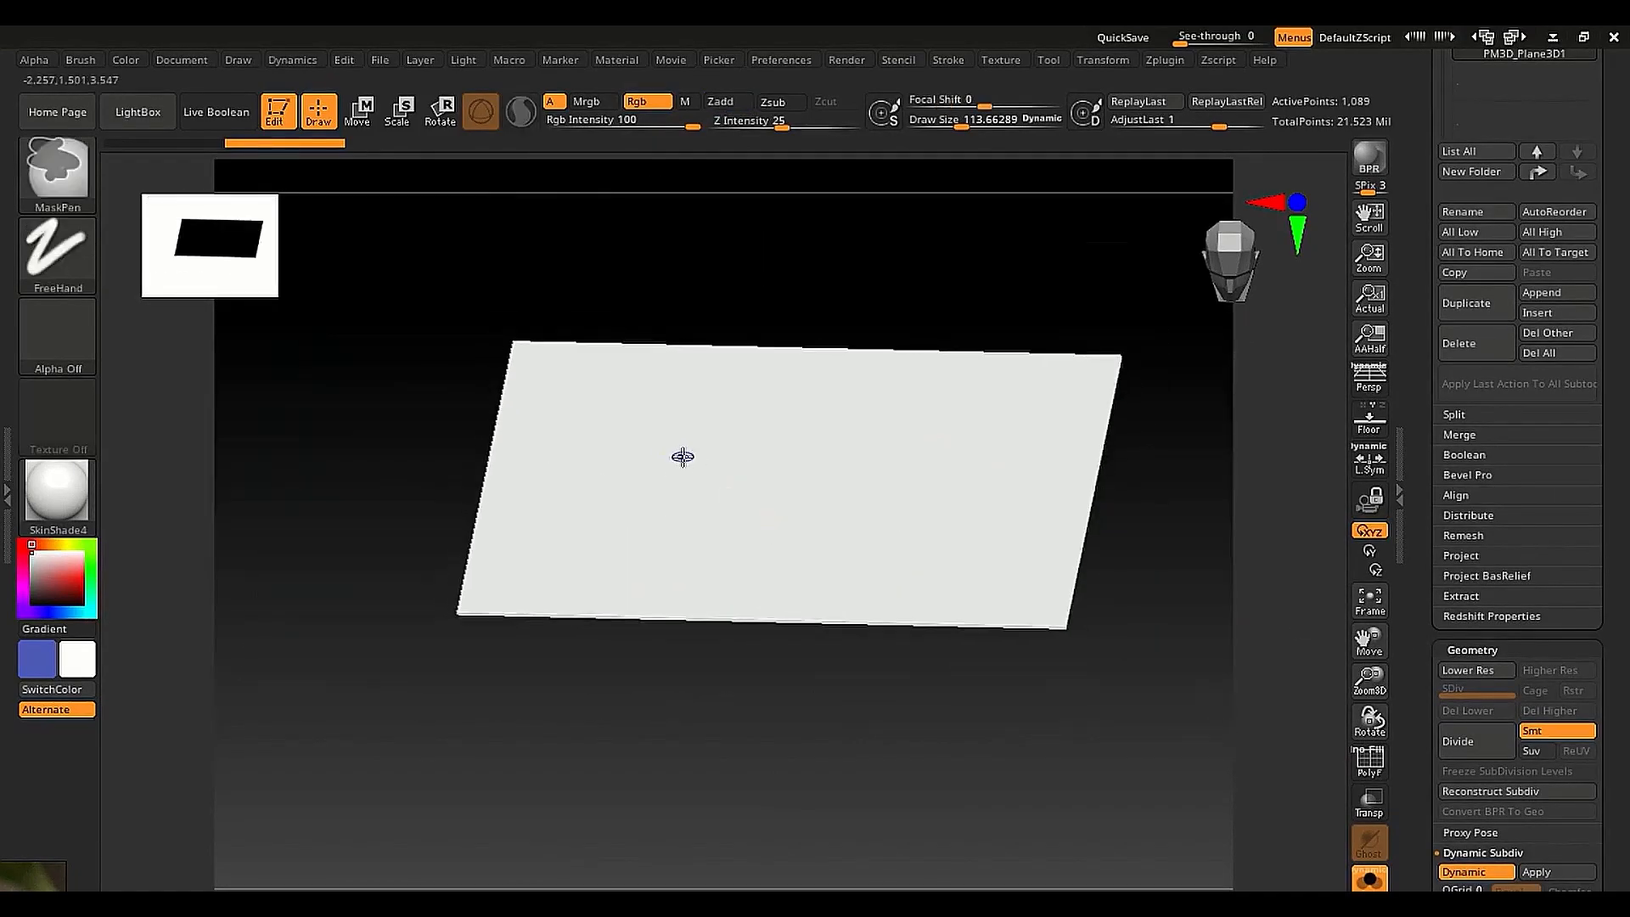
pyautogui.keyDown('alt'); pyautogui.click(764, 465); pyautogui.keyUp('alt')
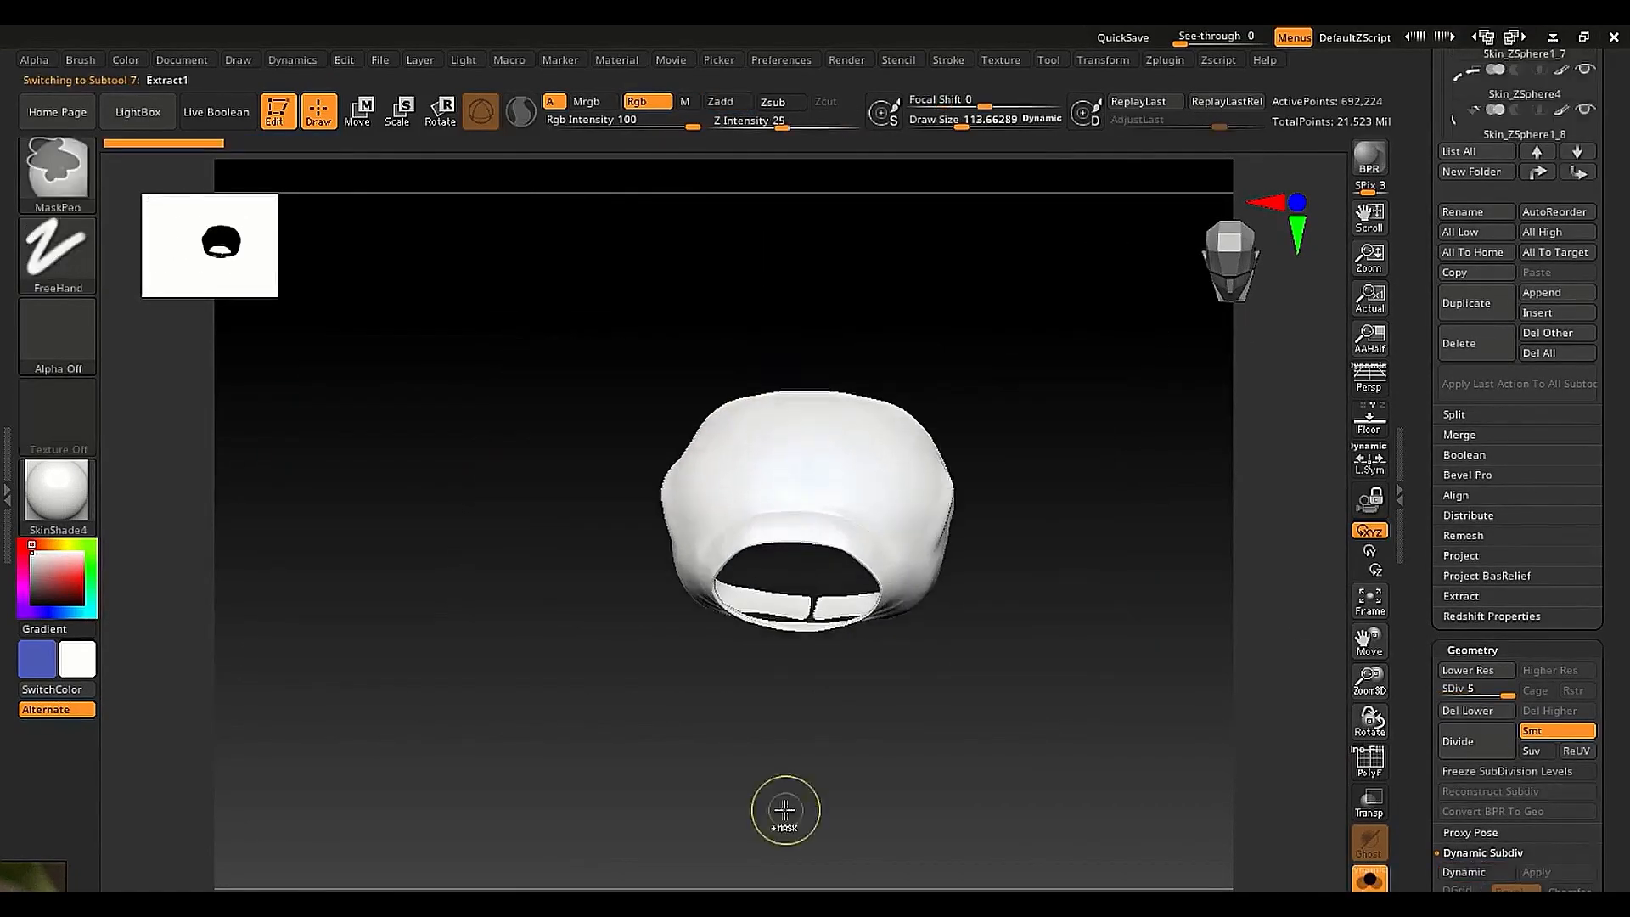
pyautogui.moveTo(849, 718); pyautogui.dragTo(767, 695, button='right')
pyautogui.keyDown('alt'); pyautogui.moveTo(785, 516); pyautogui.dragTo(752, 632, button='right'); pyautogui.keyUp('alt')
pyautogui.moveTo(757, 702); pyautogui.dragTo(828, 740, button='right')
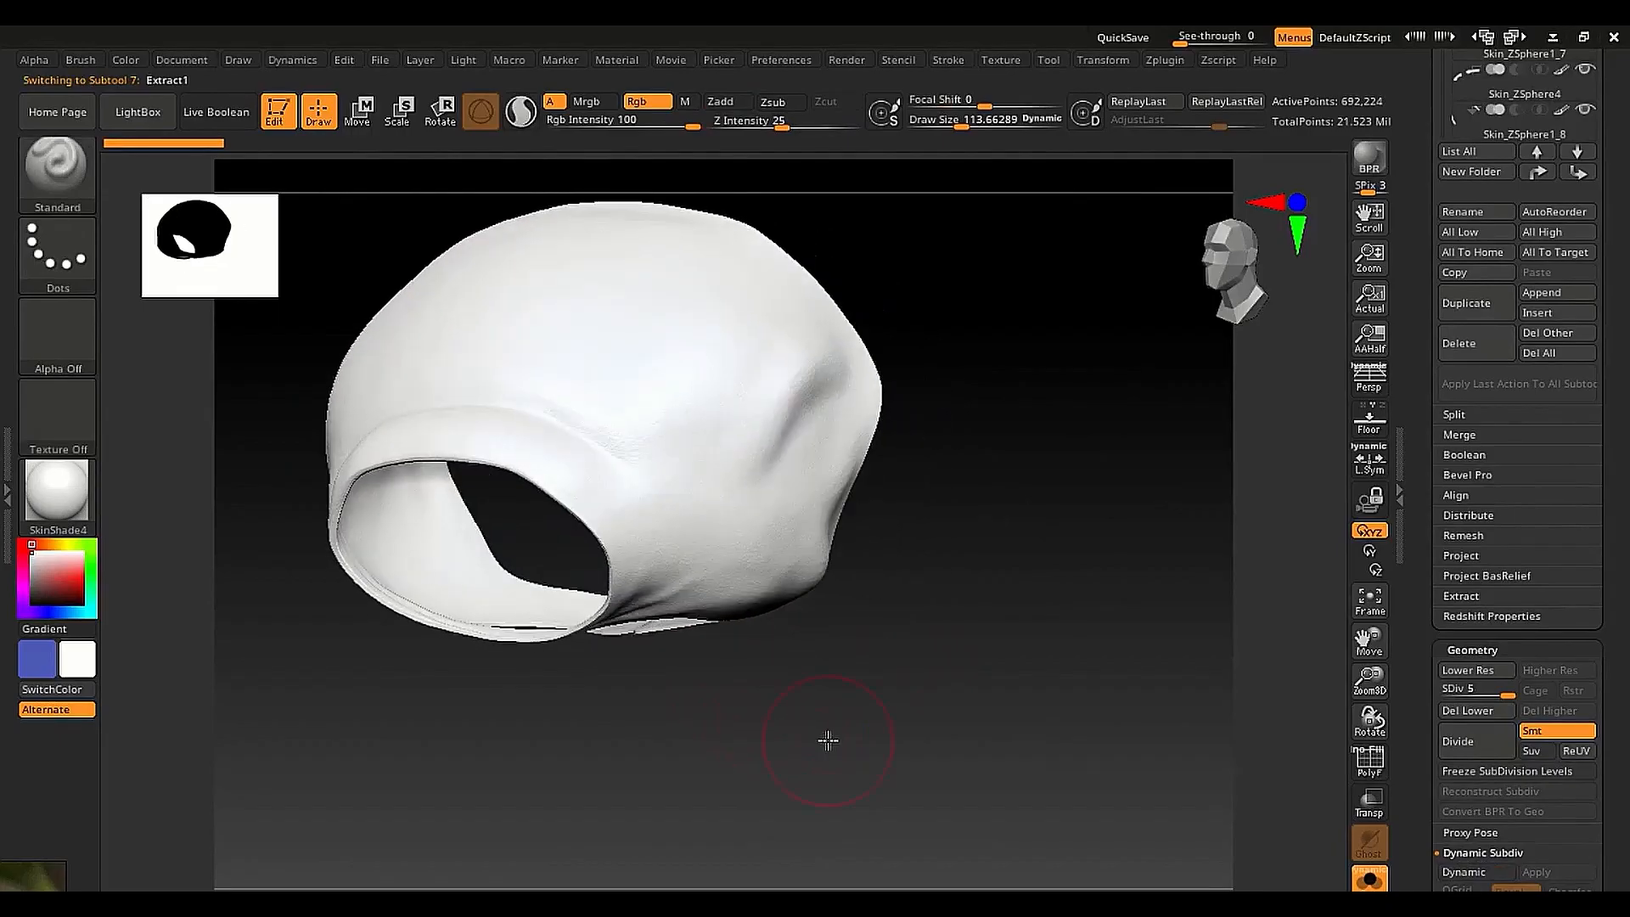
# Bake all sculpting layers of the thorax shell subtool Extract1
pyautogui.scroll(-15, 1427, 727)
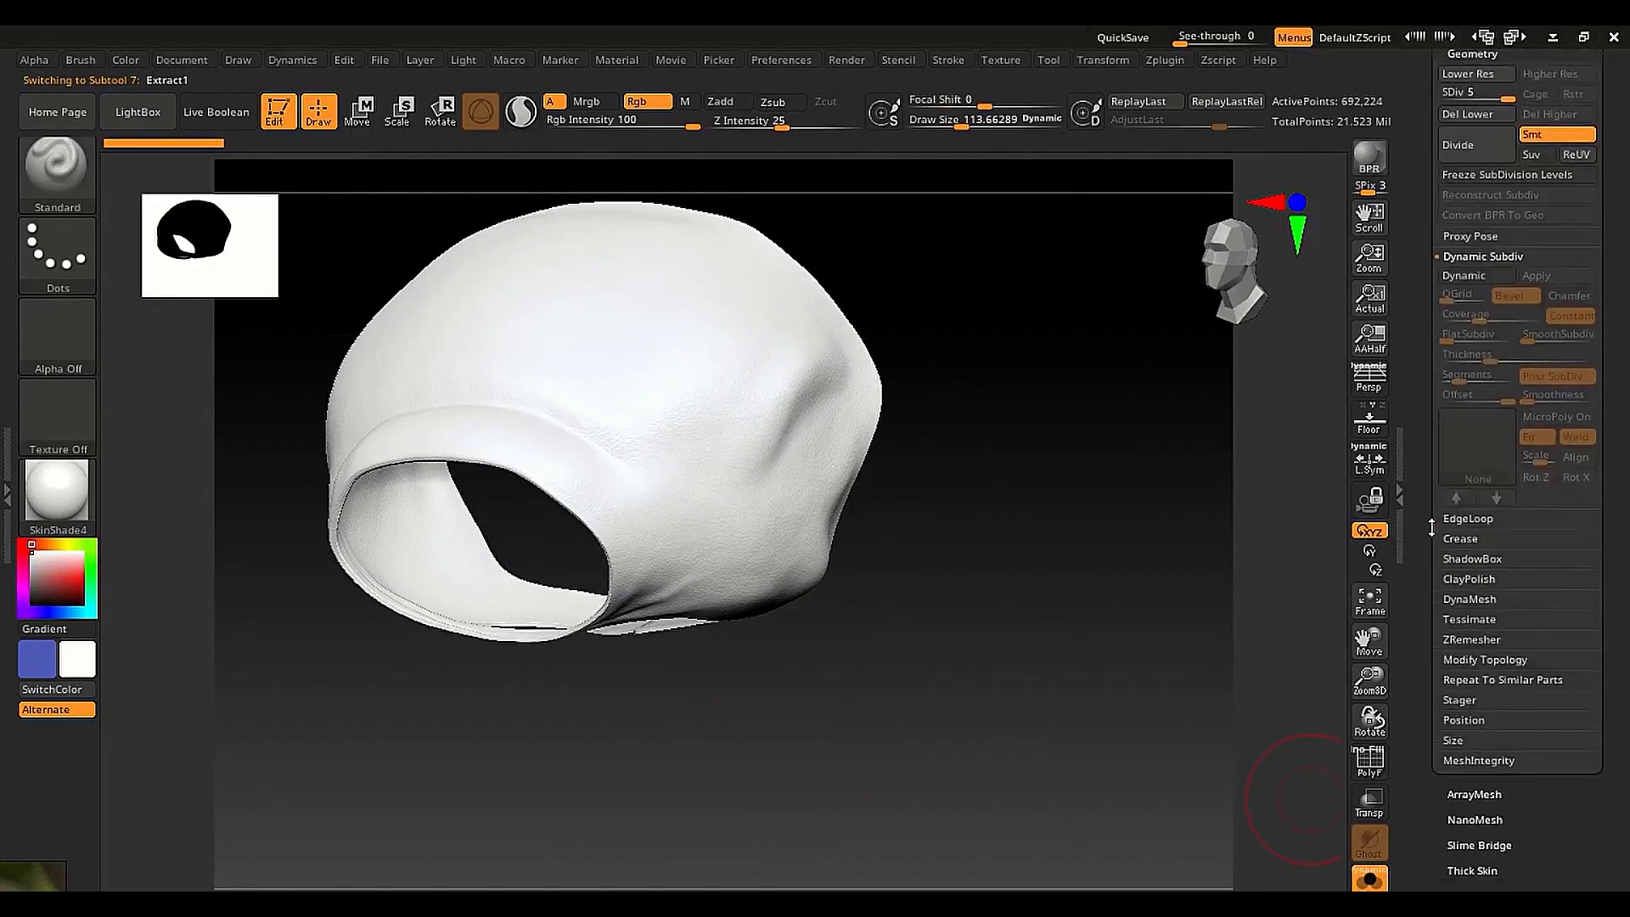
pyautogui.click(1464, 432)
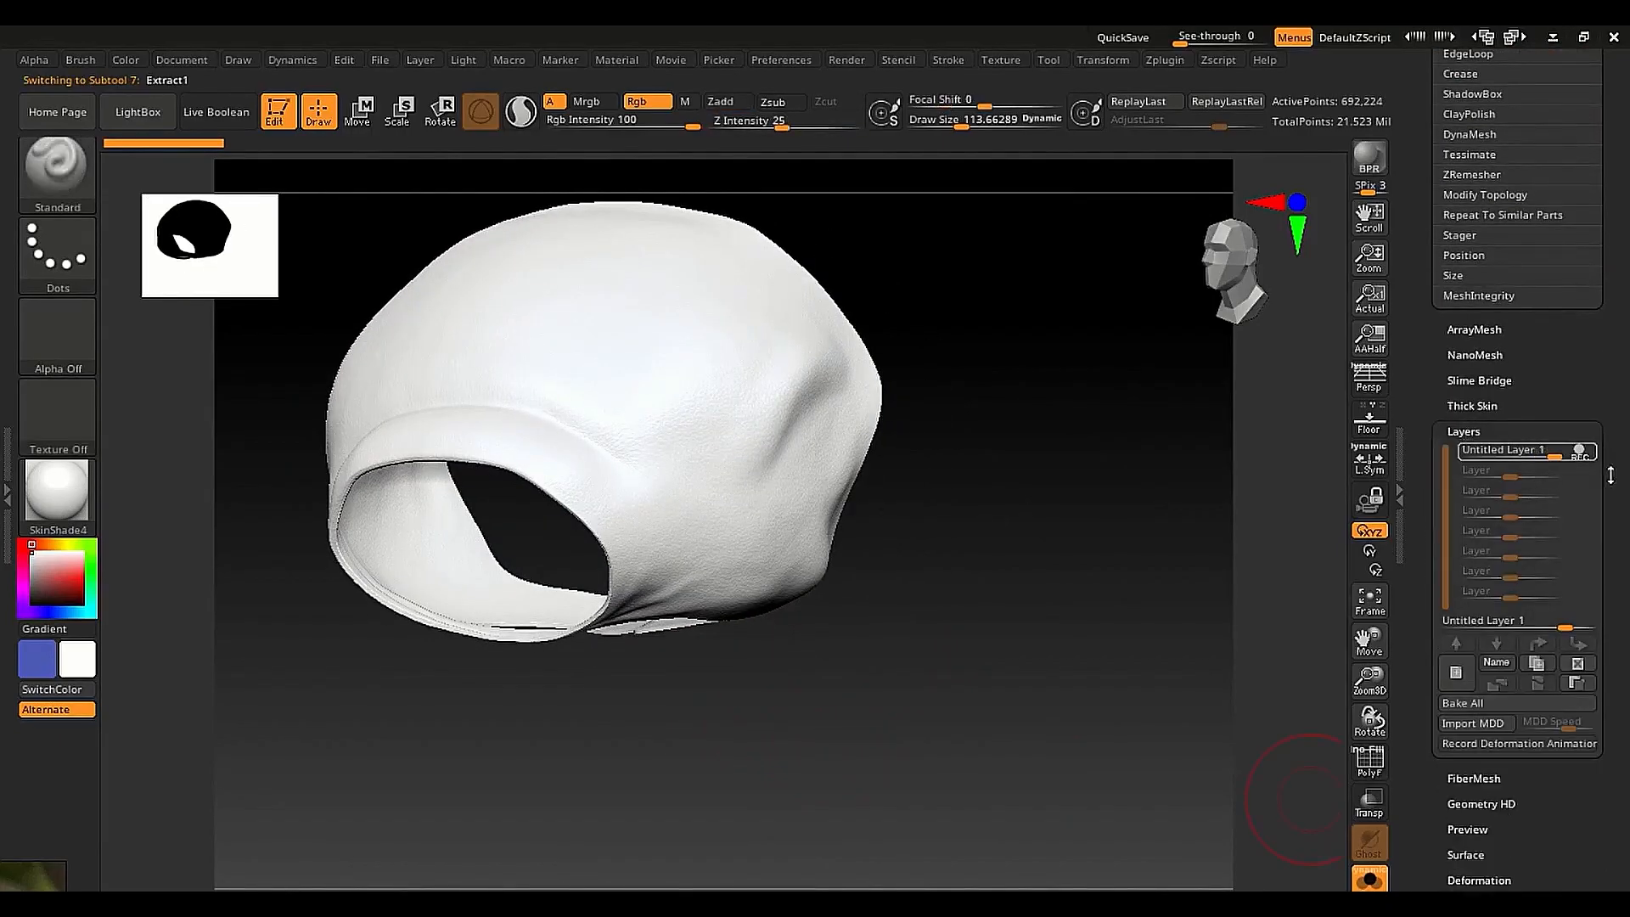
pyautogui.click(1464, 703)
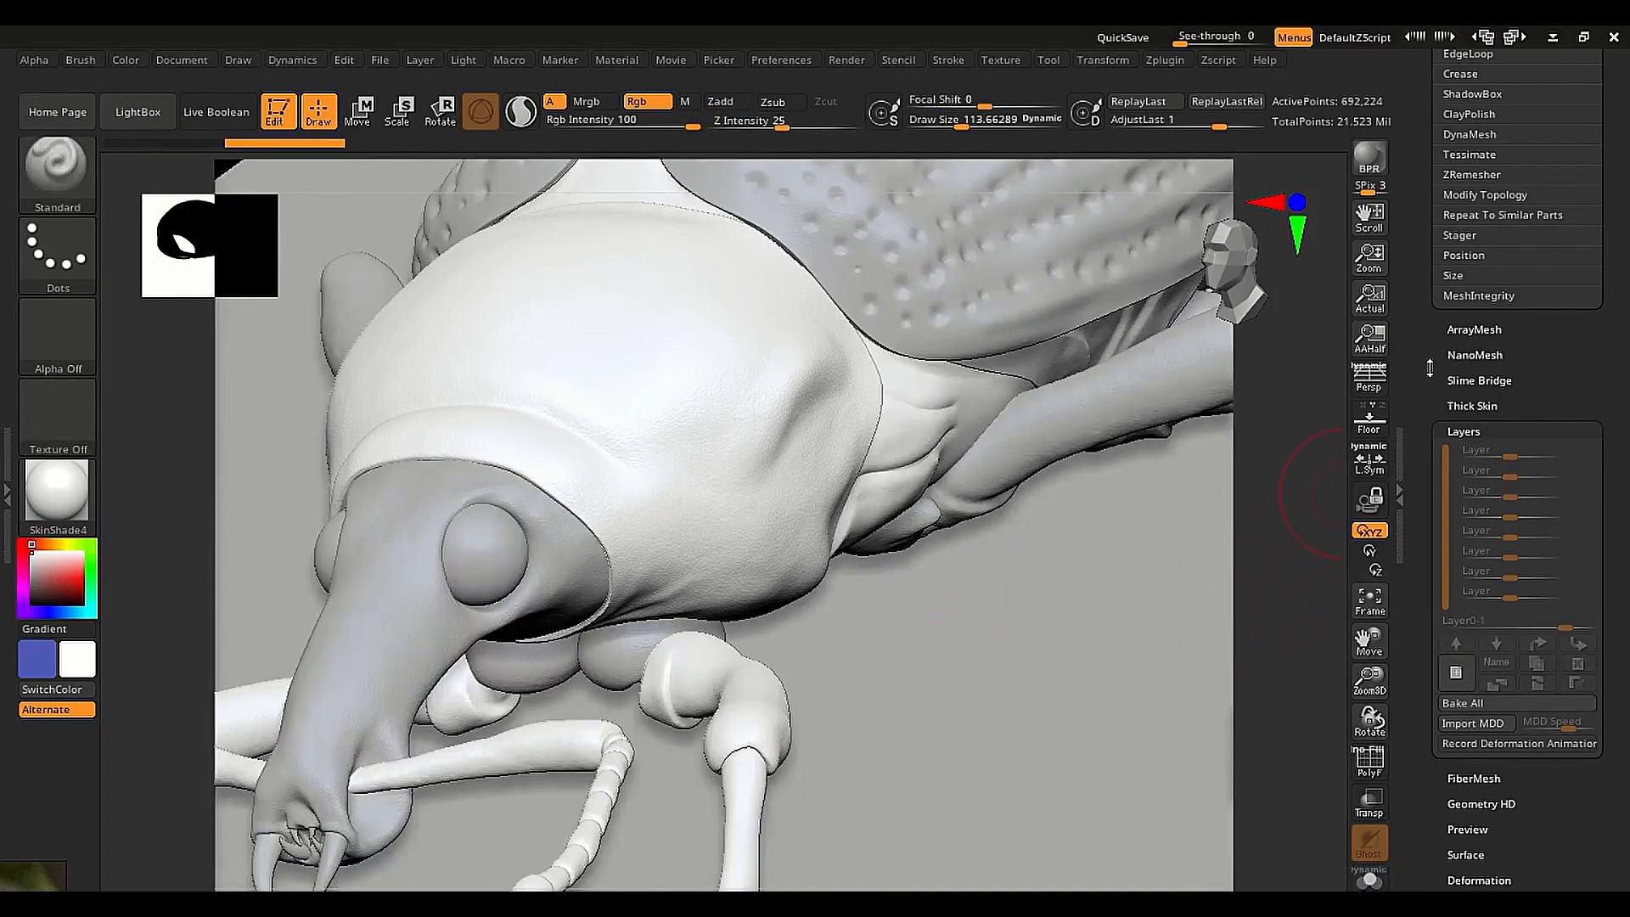
# Select the body subtool 032 fix pose and bake all of its layers
pyautogui.scroll(10, 1399, 628)
pyautogui.scroll(10, 1400, 628)
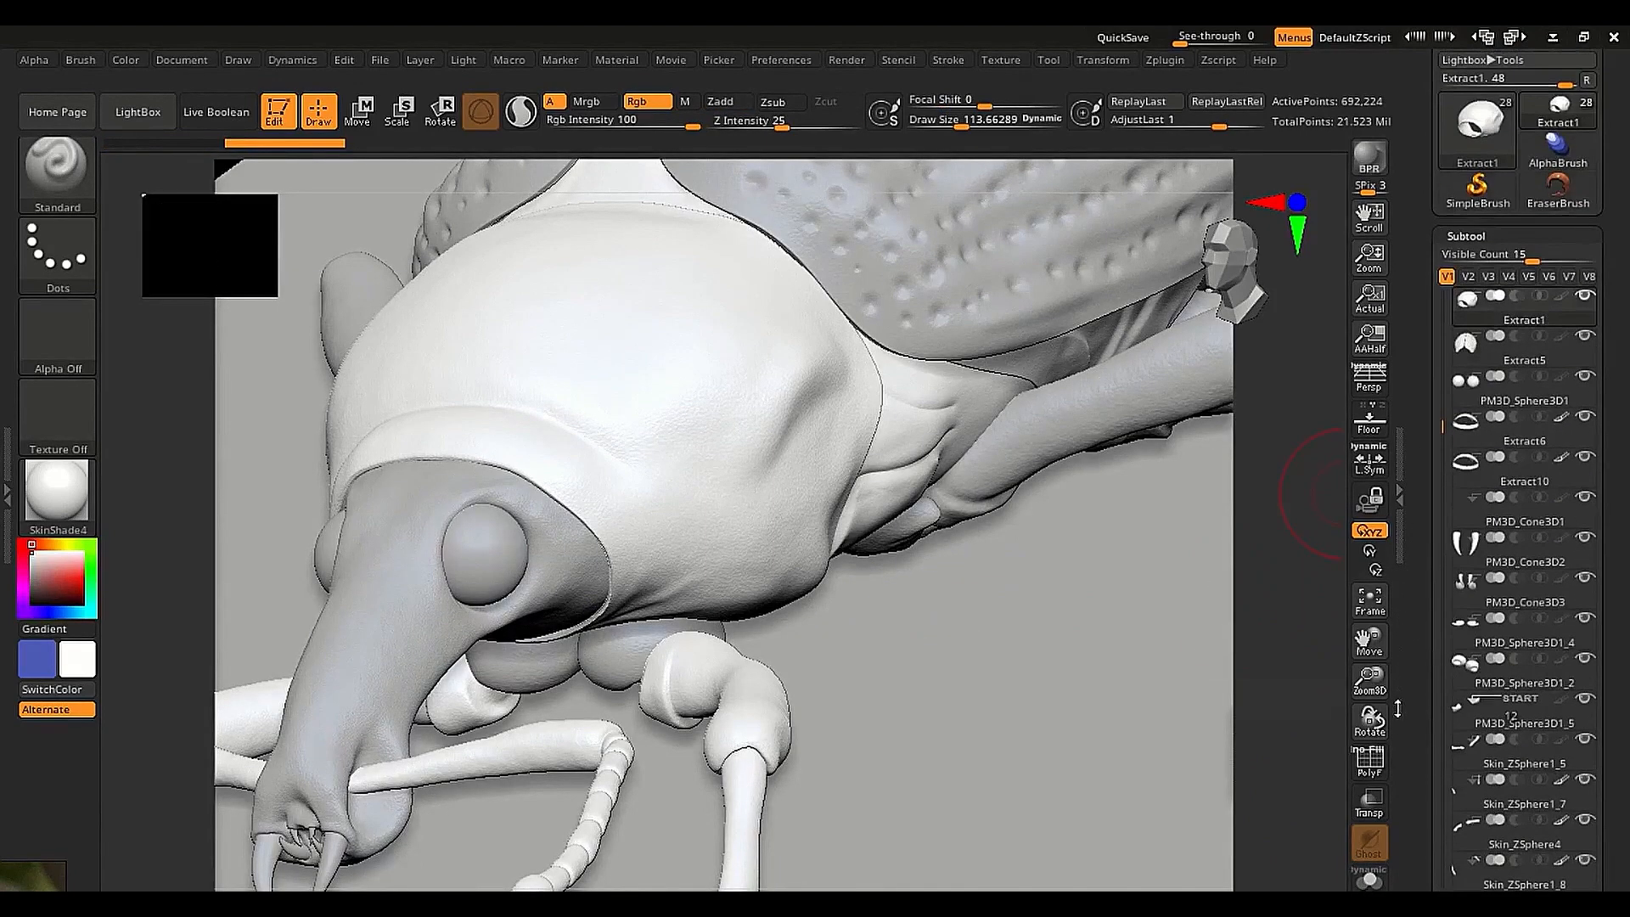
pyautogui.scroll(6, 1446, 433)
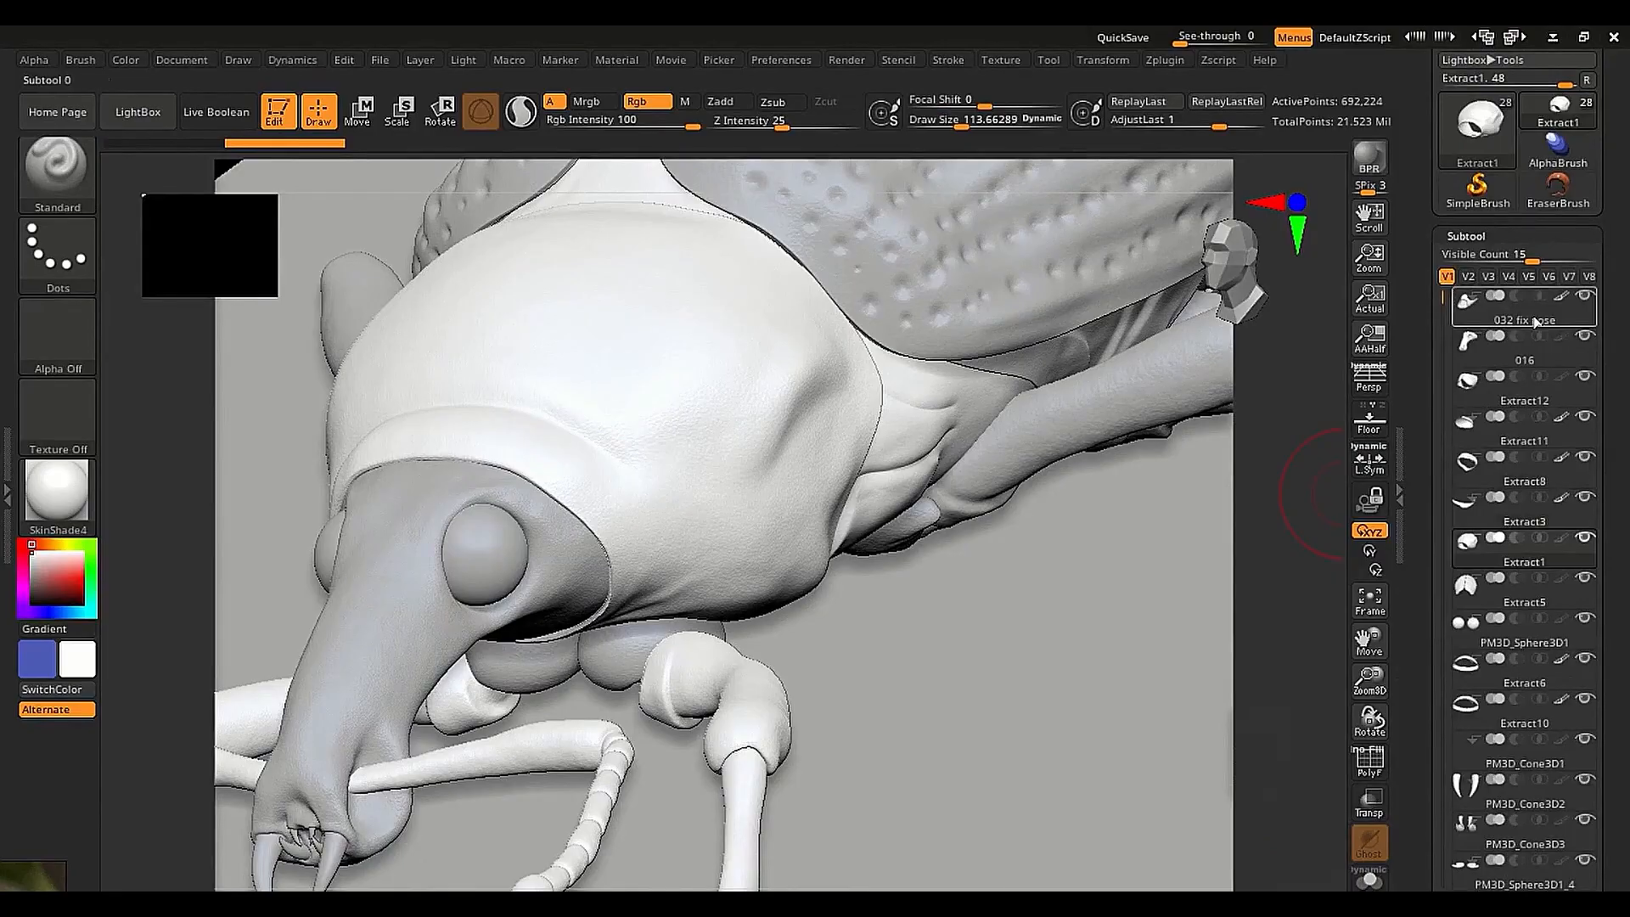
pyautogui.click(1536, 323)
pyautogui.click(902, 626)
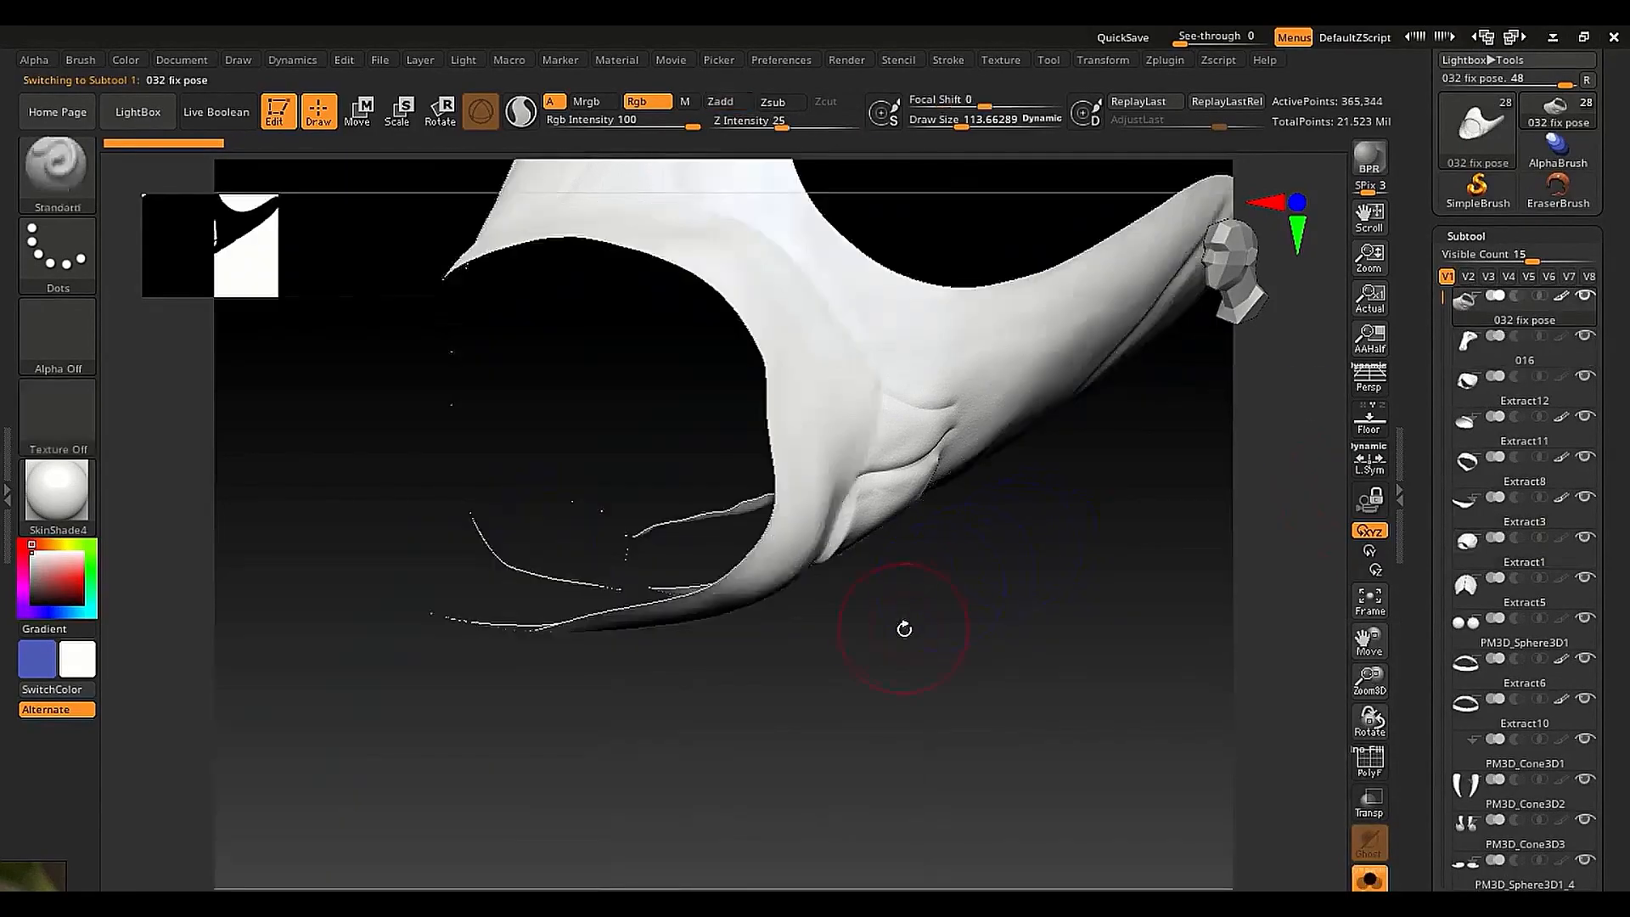
pyautogui.keyDown('alt'); pyautogui.moveTo(902, 625); pyautogui.dragTo(909, 568); pyautogui.keyUp('alt')
pyautogui.moveTo(1427, 741); pyautogui.dragTo(1430, 381)
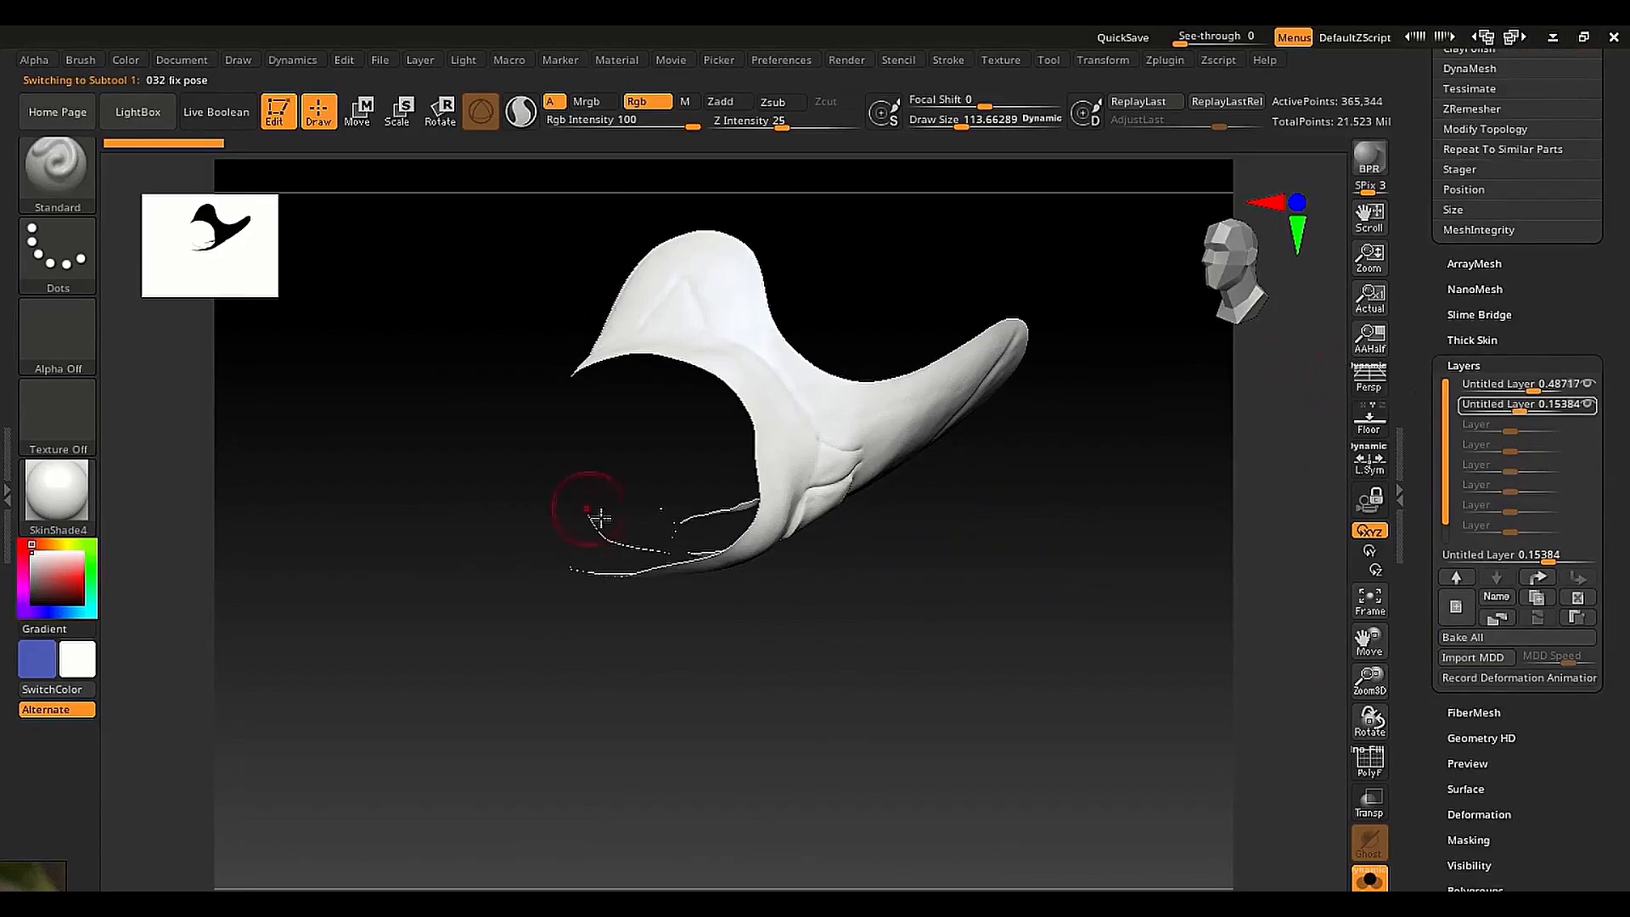
pyautogui.click(1470, 644)
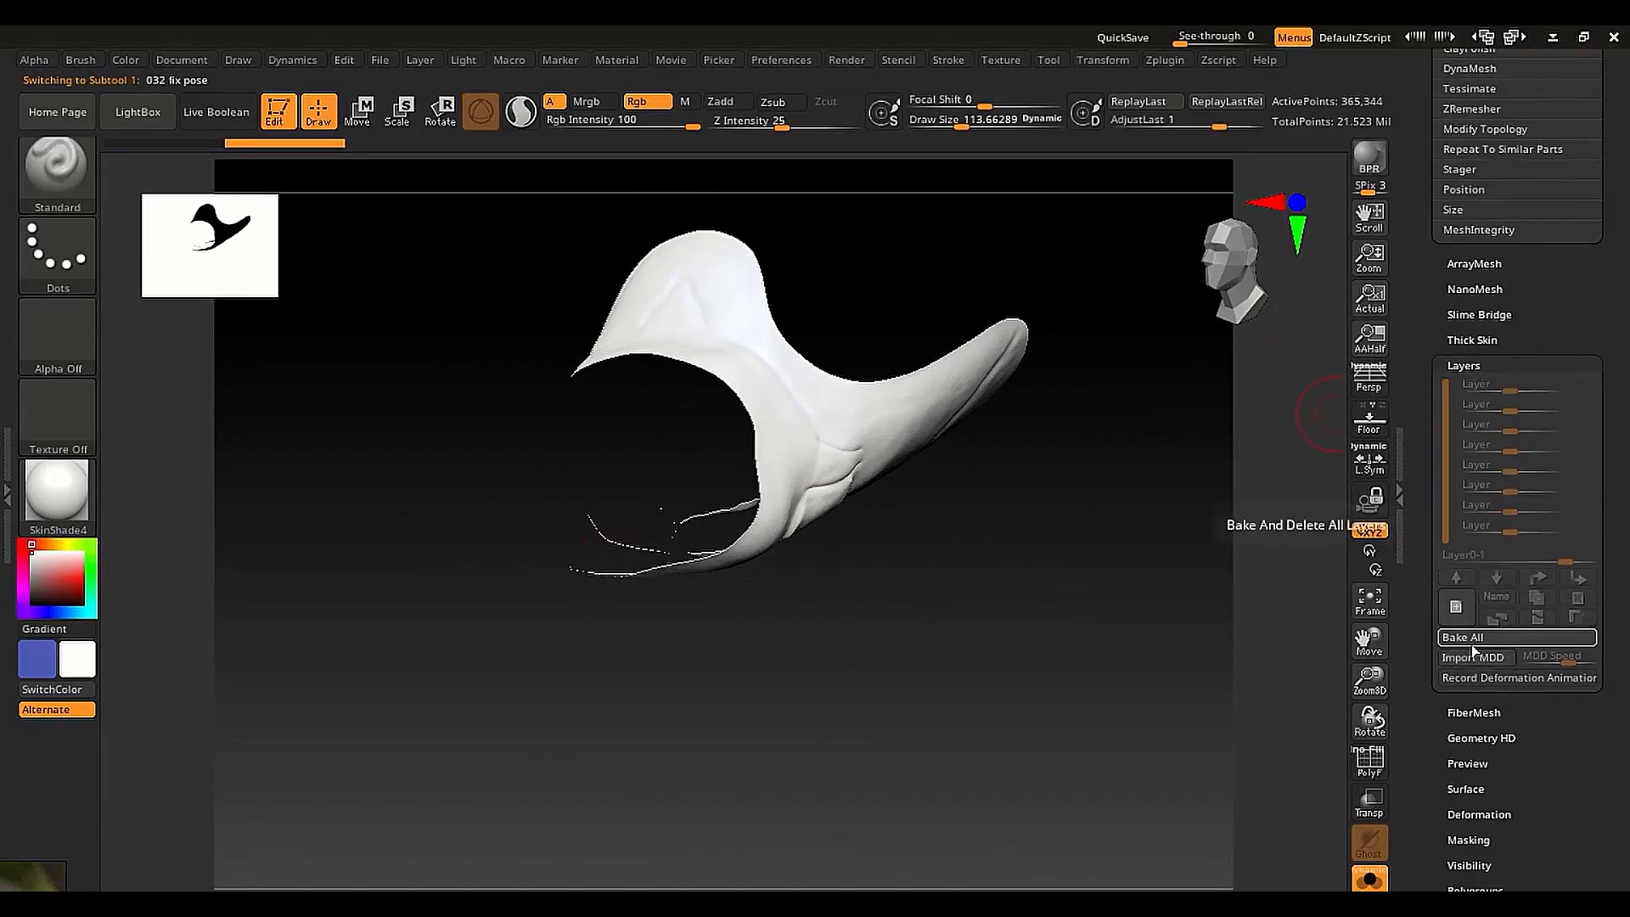
# Select the head subtool 016 and bake all of its layers
pyautogui.moveTo(1433, 411)
pyautogui.mouseDown()
pyautogui.moveTo(1409, 744)
pyautogui.moveTo(1415, 364)
pyautogui.moveTo(1427, 401)
pyautogui.mouseUp()
pyautogui.click(1499, 534)
pyautogui.click(1454, 662)
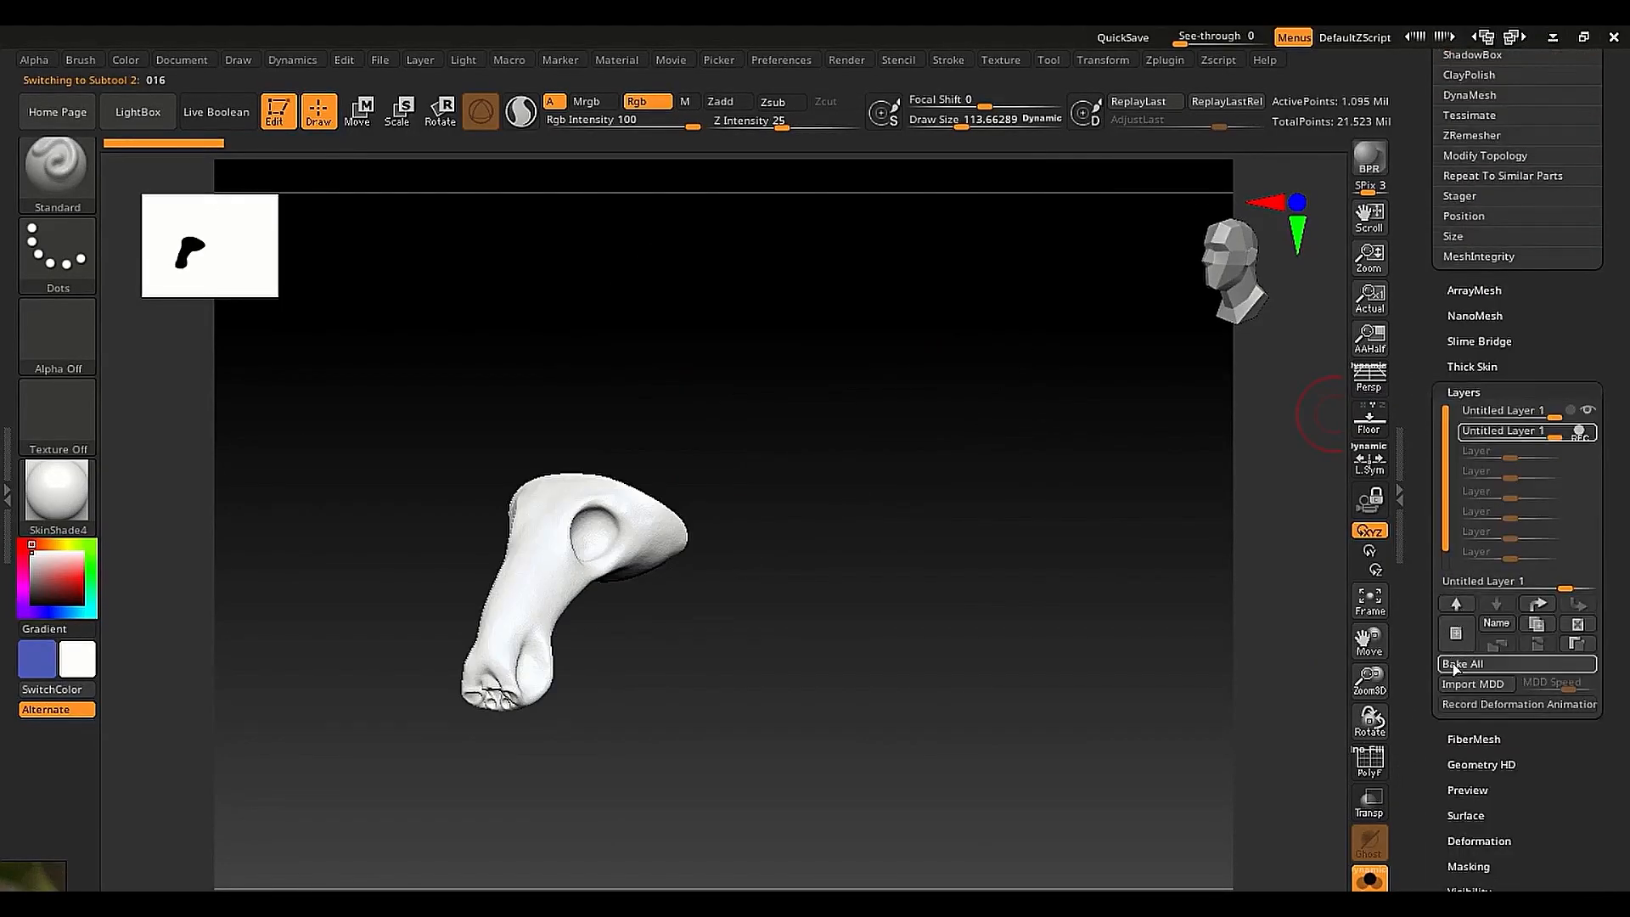
# Select the subtool Extract12 and bake all of its layers
pyautogui.moveTo(1413, 472); pyautogui.dragTo(1411, 809)
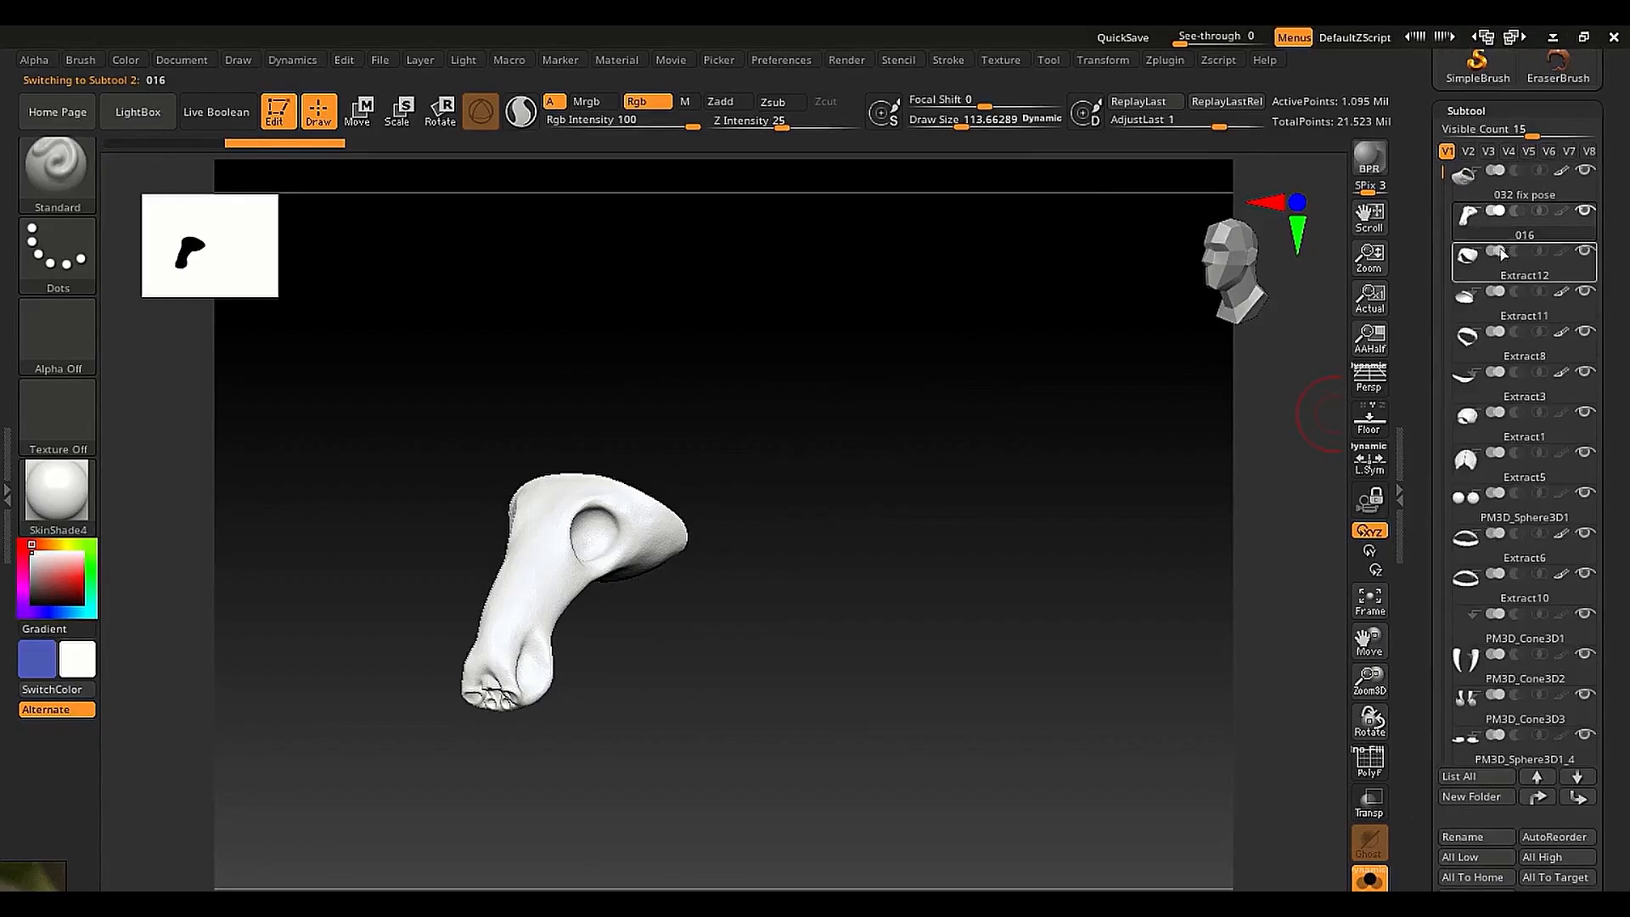
pyautogui.click(1495, 273)
pyautogui.moveTo(1427, 505); pyautogui.dragTo(1426, 155)
pyautogui.moveTo(1420, 699); pyautogui.dragTo(1429, 516)
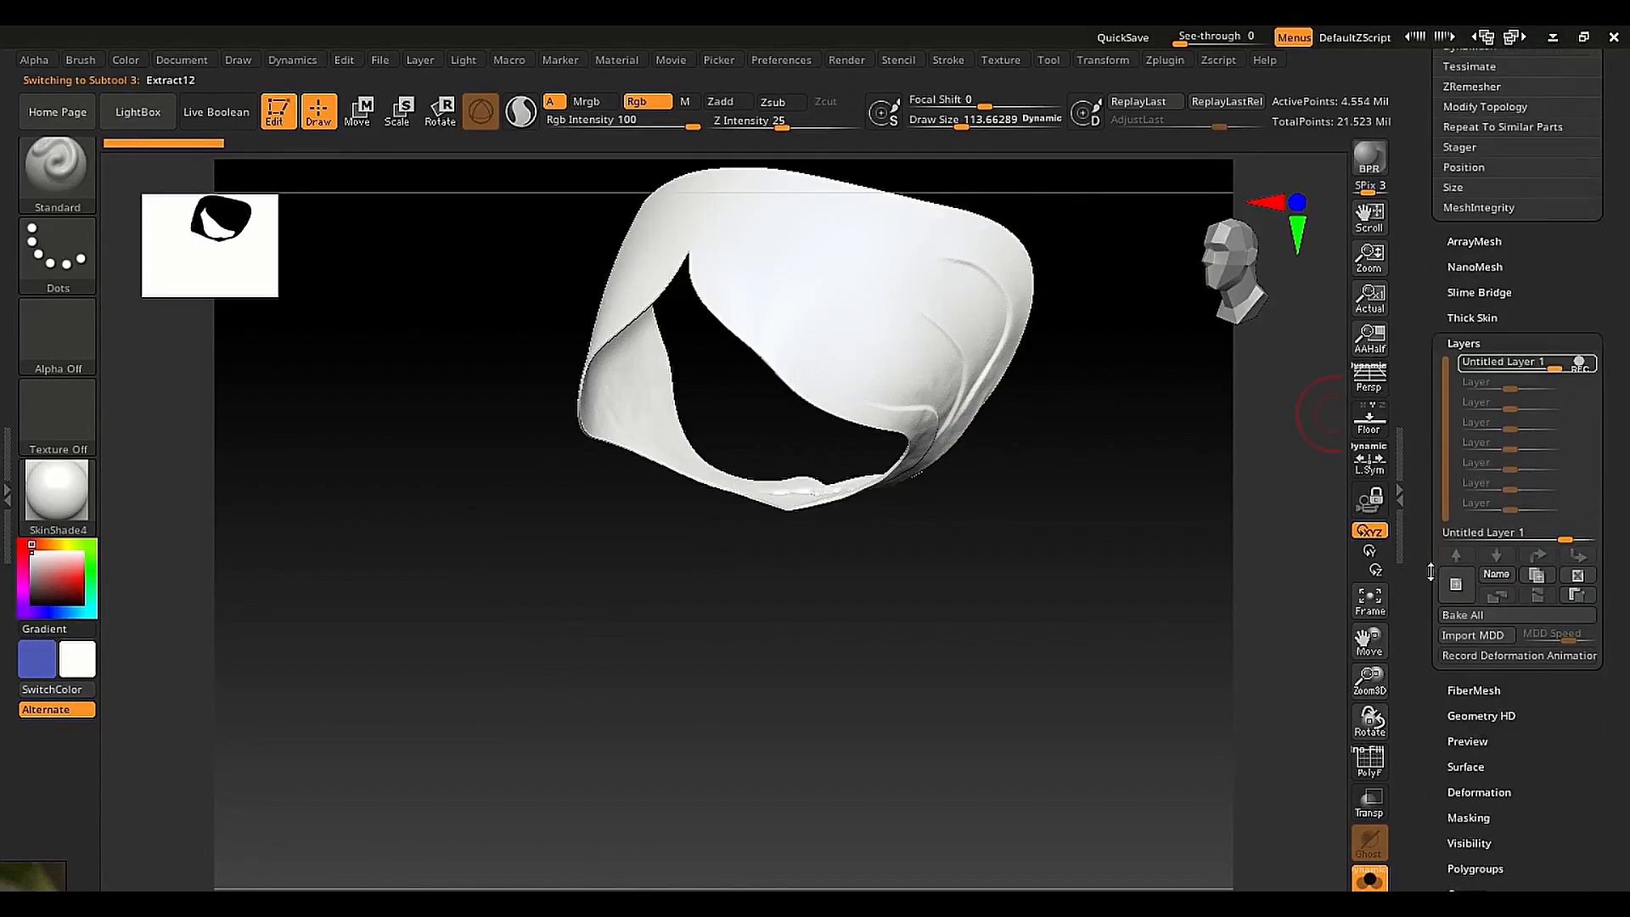
pyautogui.click(1454, 617)
# Select the subtool Extract11 and bake all of its layers
pyautogui.moveTo(1422, 458); pyautogui.dragTo(1421, 806)
pyautogui.click(1477, 310)
pyautogui.moveTo(1426, 505); pyautogui.dragTo(1433, 166)
pyautogui.click(1457, 593)
# Work through the remaining subtools in order, starting after Extract11, and bake the layers of each one that has any
pyautogui.moveTo(1421, 458); pyautogui.dragTo(1420, 807)
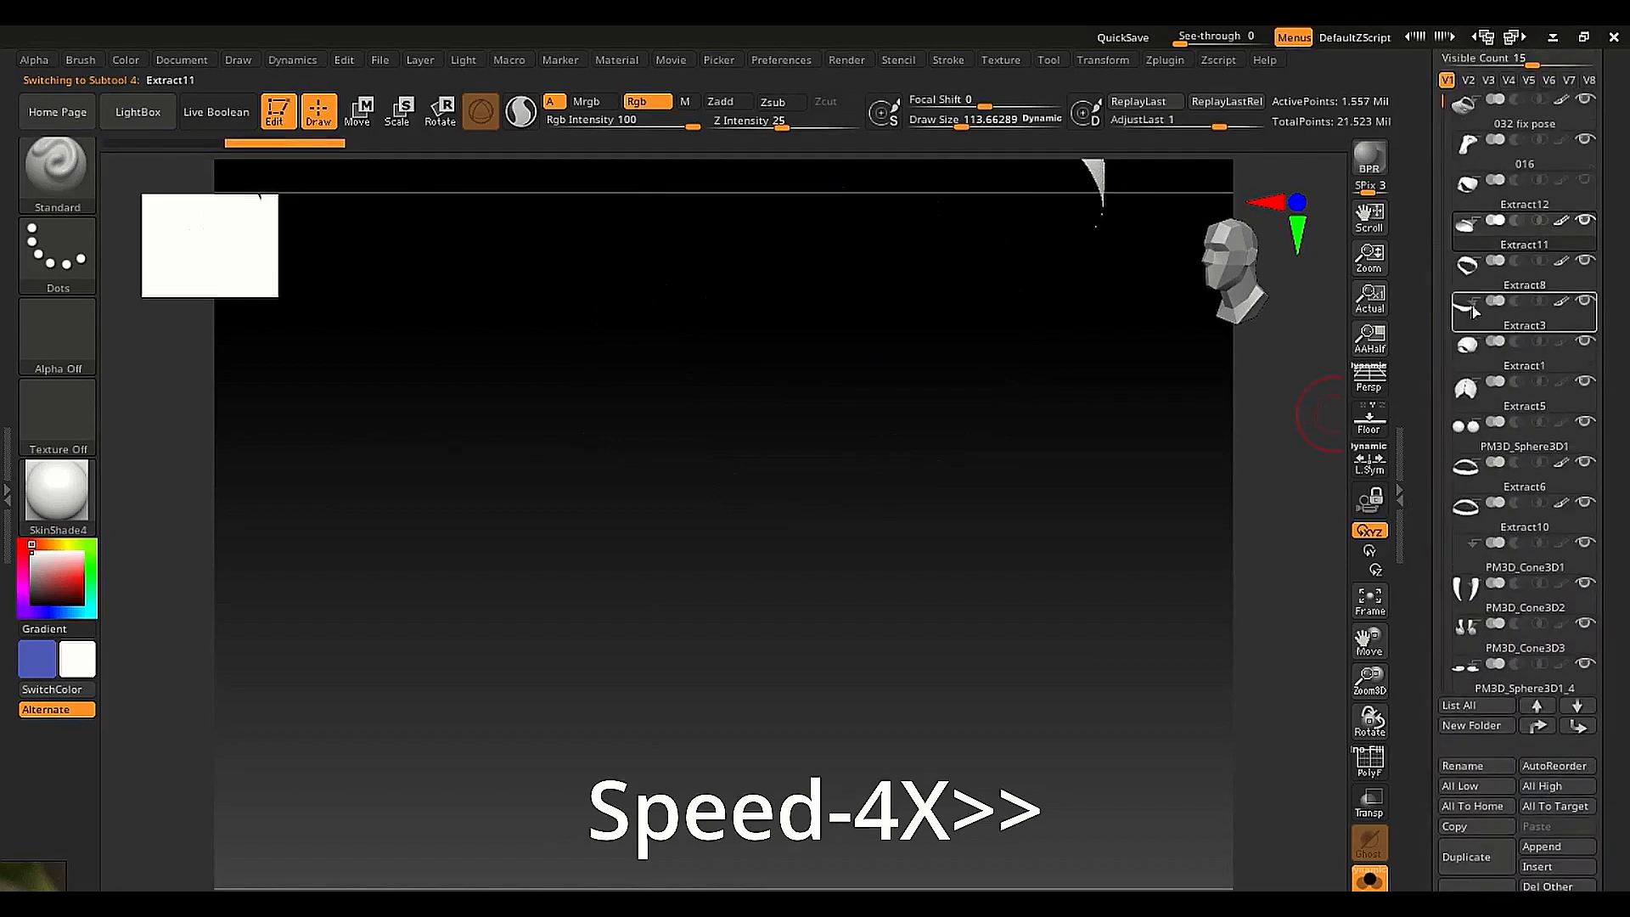
pyautogui.click(1475, 346)
pyautogui.moveTo(1426, 510); pyautogui.dragTo(1428, 170)
pyautogui.click(1458, 394)
pyautogui.moveTo(1421, 458); pyautogui.dragTo(1420, 807)
pyautogui.click(1473, 177)
pyautogui.moveTo(1426, 509); pyautogui.dragTo(1427, 212)
pyautogui.click(1466, 662)
pyautogui.click(1476, 213)
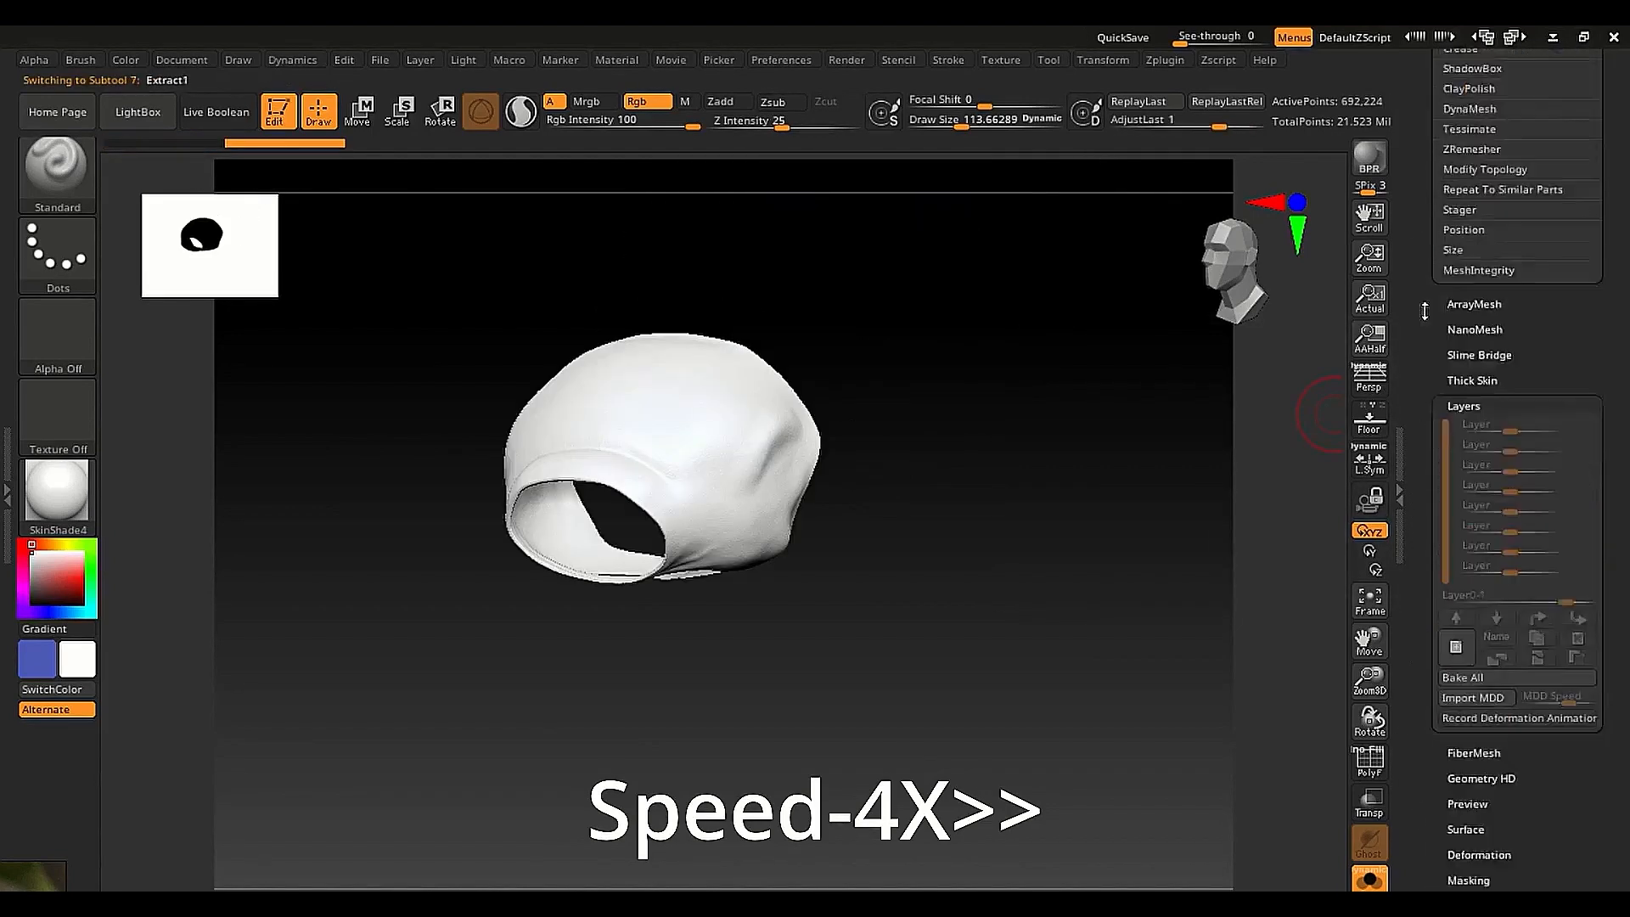
pyautogui.click(1475, 254)
pyautogui.moveTo(1421, 526); pyautogui.dragTo(1417, 342)
pyautogui.moveTo(1417, 342); pyautogui.dragTo(1422, 208)
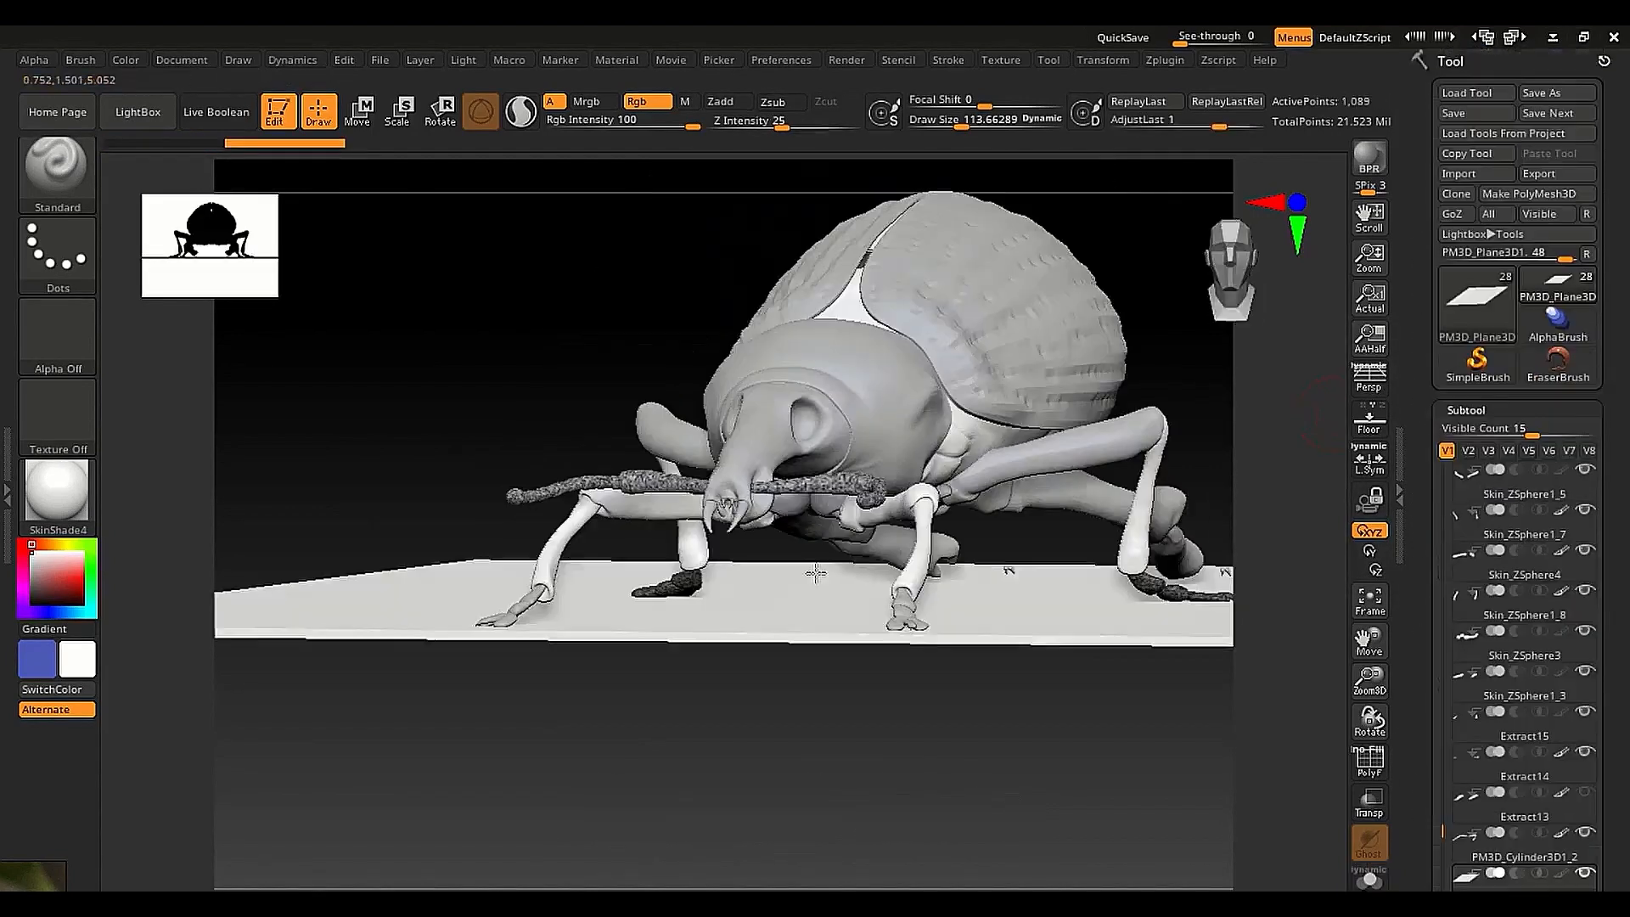
# Turn off polypaint on all subtools at once so the whole beetle shows the plain material colour
pyautogui.moveTo(815, 568); pyautogui.dragTo(794, 638, button='right')
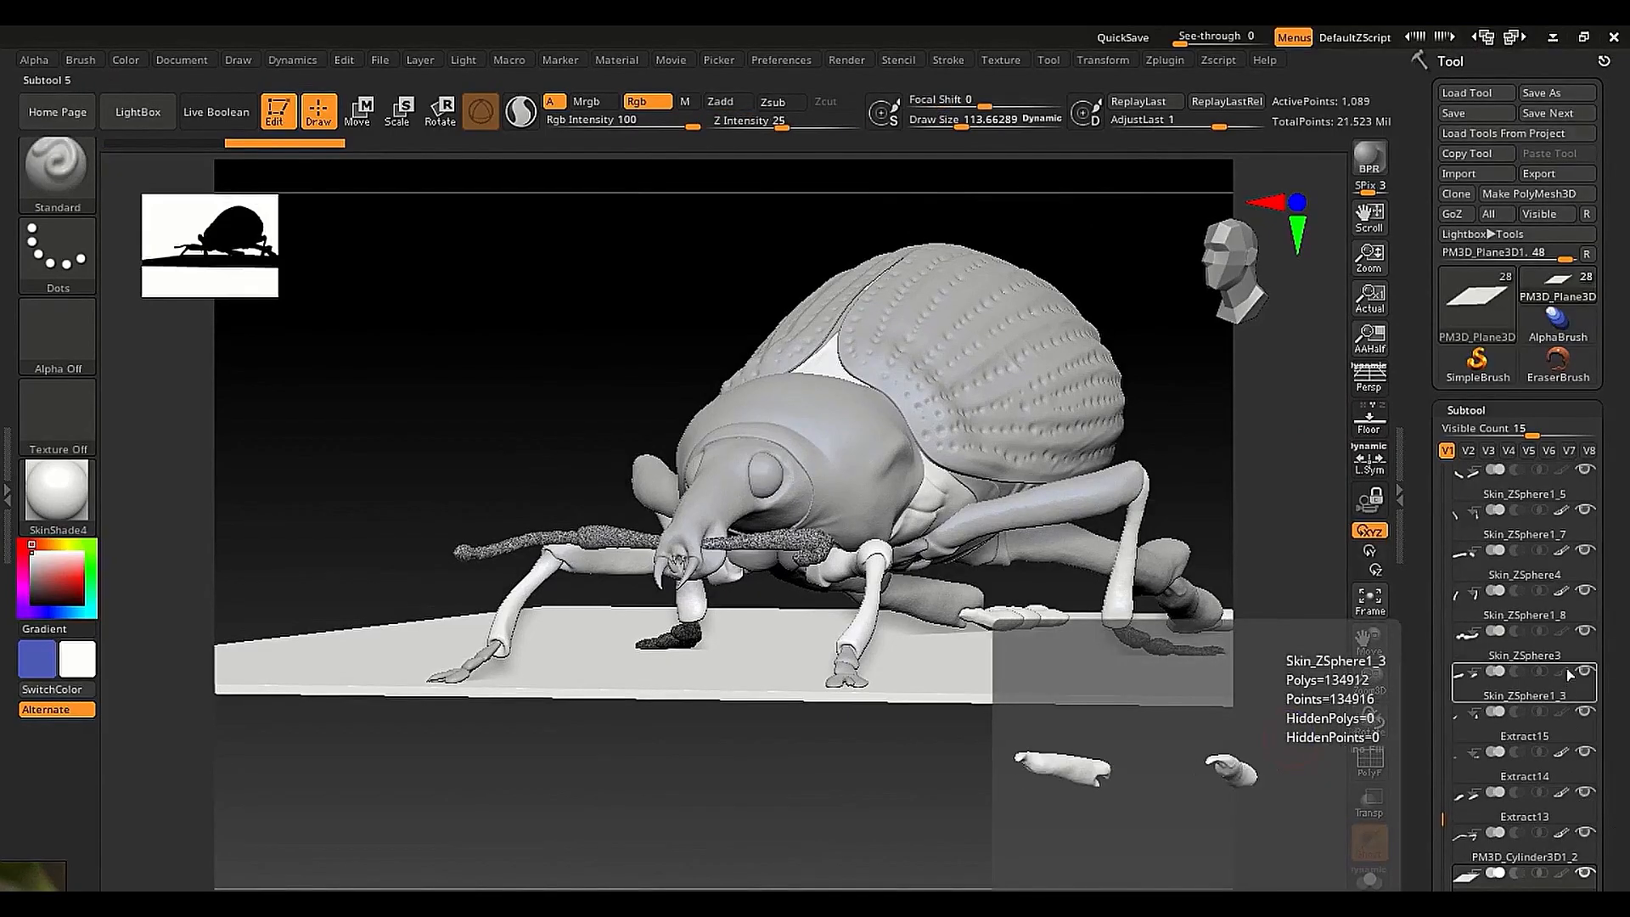
pyautogui.press('shift')
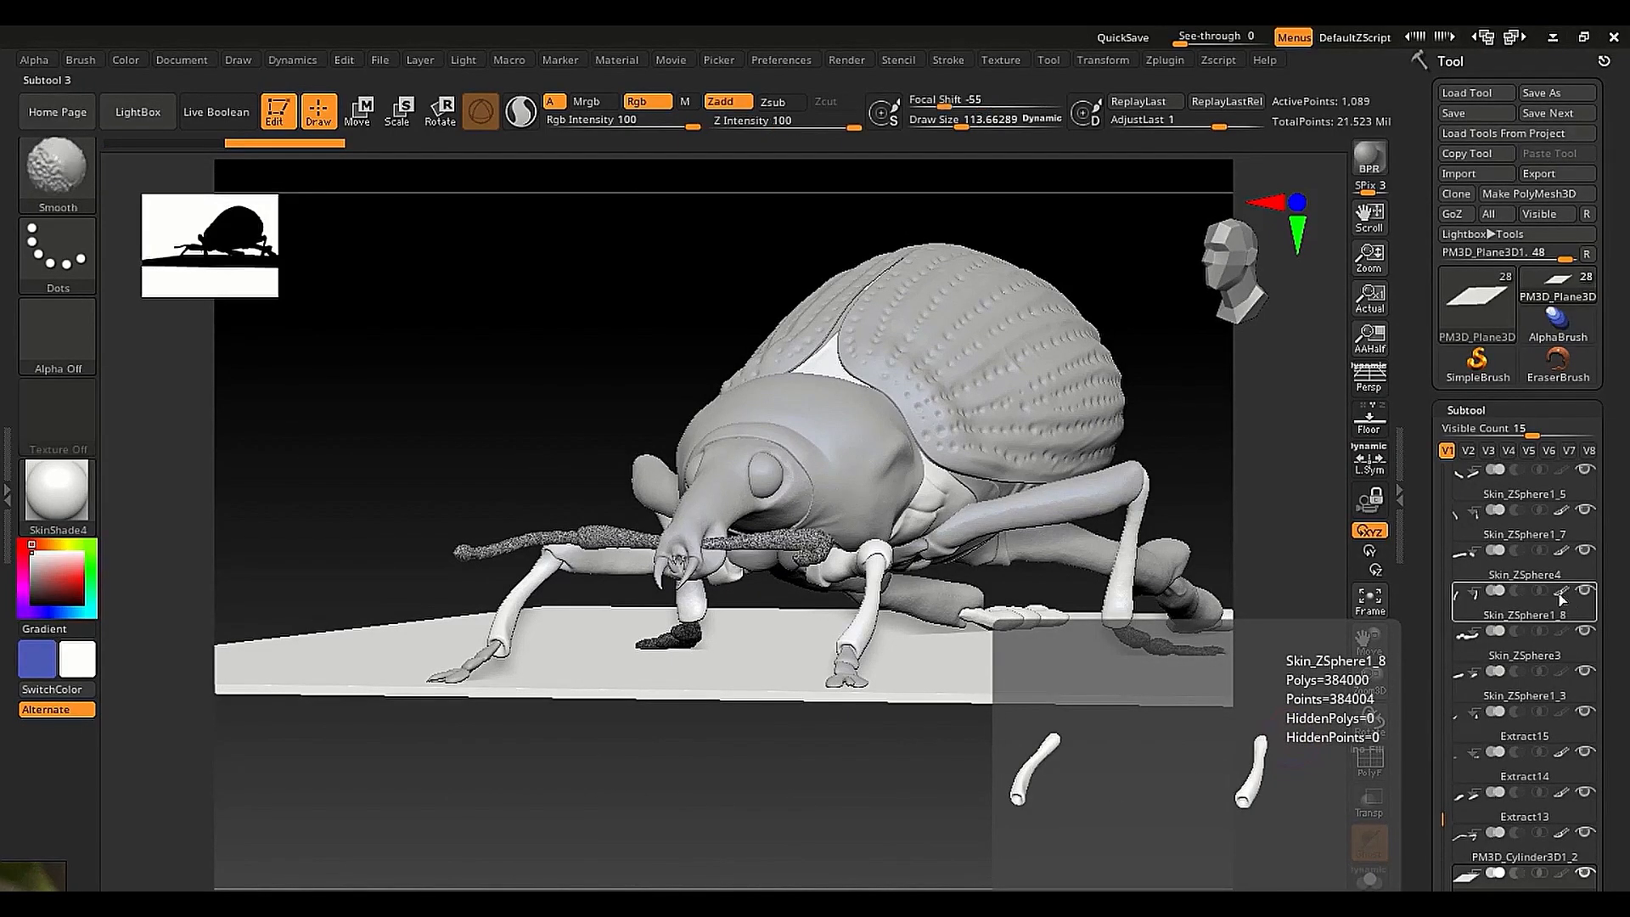
pyautogui.keyDown('shift'); pyautogui.click(1560, 593); pyautogui.keyUp('shift')
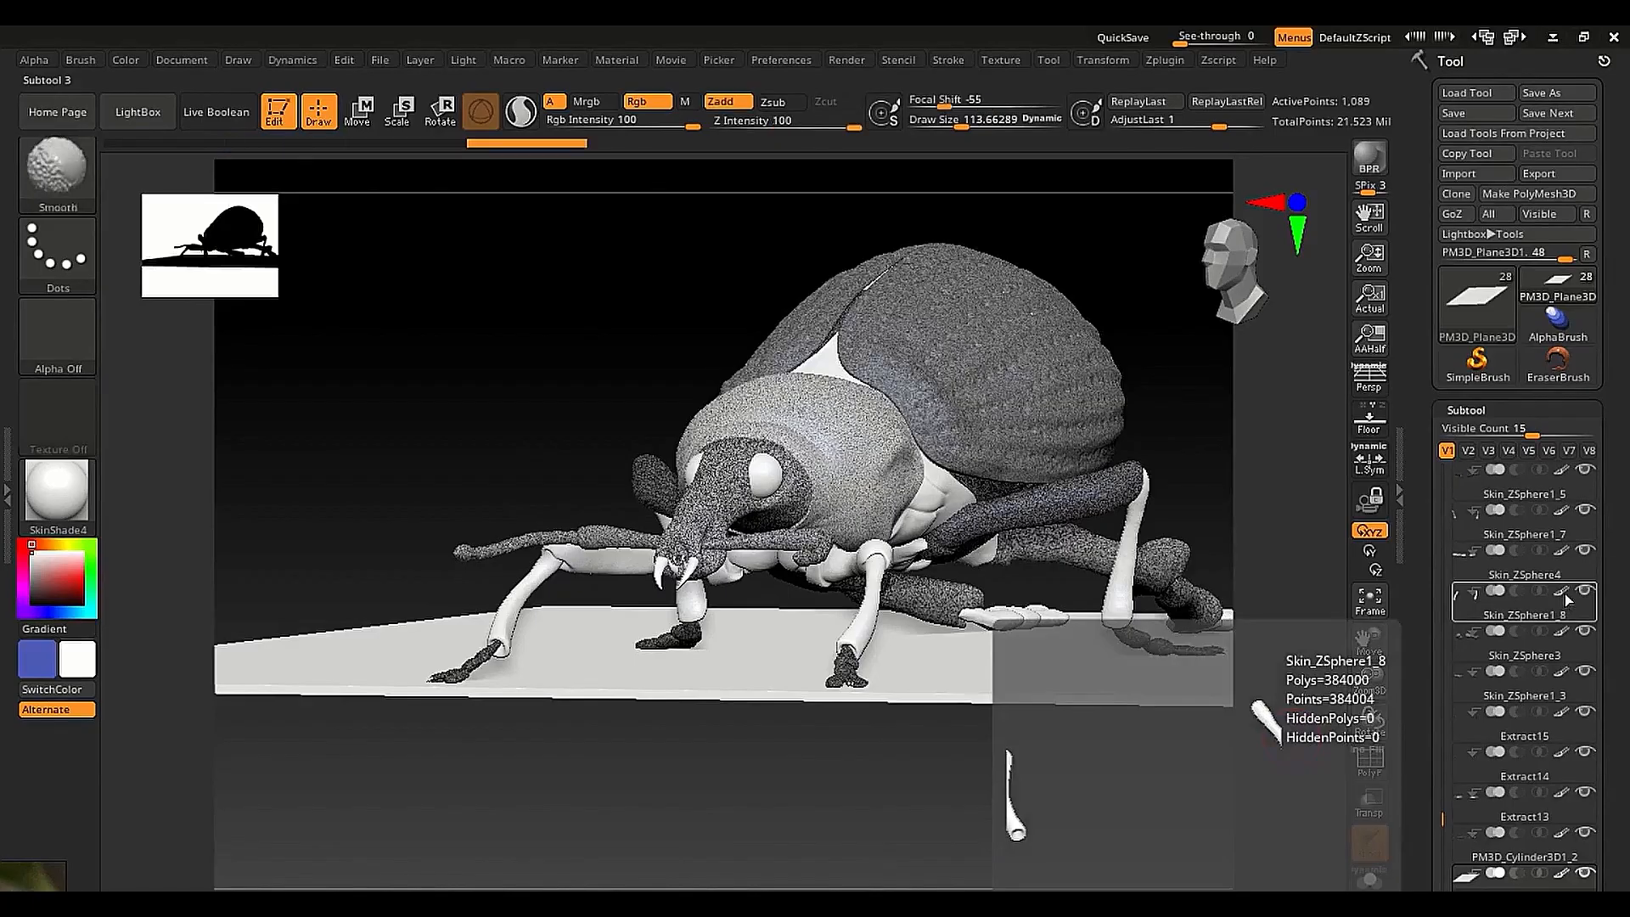
pyautogui.keyDown('shift'); pyautogui.click(1565, 594); pyautogui.keyUp('shift')
pyautogui.keyDown('shift'); pyautogui.click(1565, 593); pyautogui.keyUp('shift')
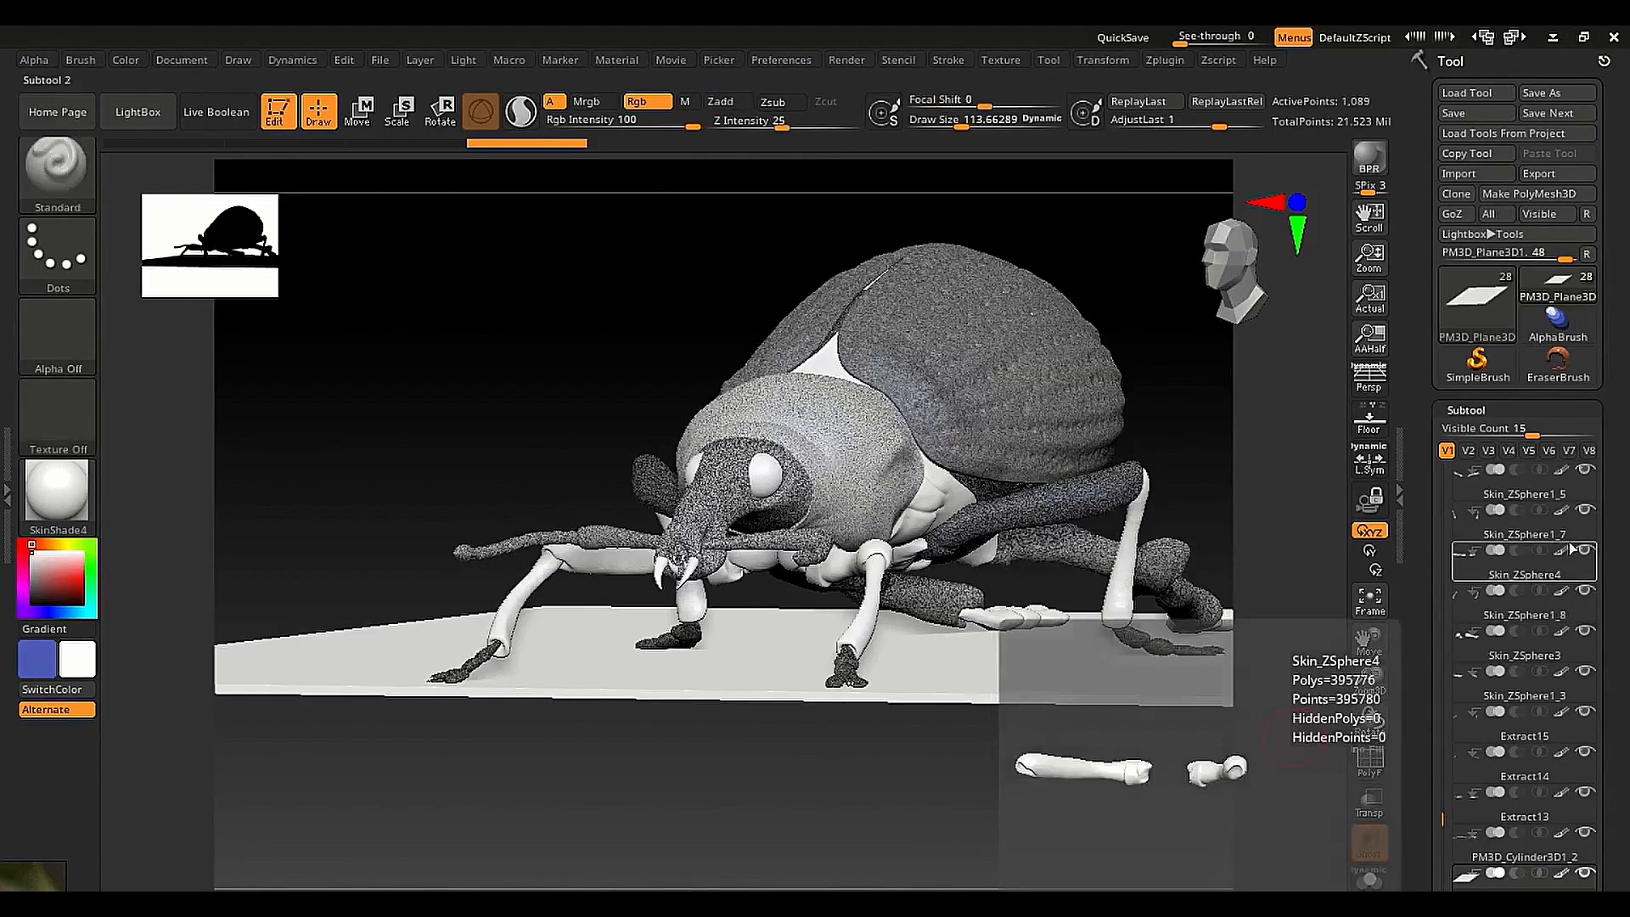
pyautogui.keyDown('shift'); pyautogui.click(1562, 594); pyautogui.keyUp('shift')
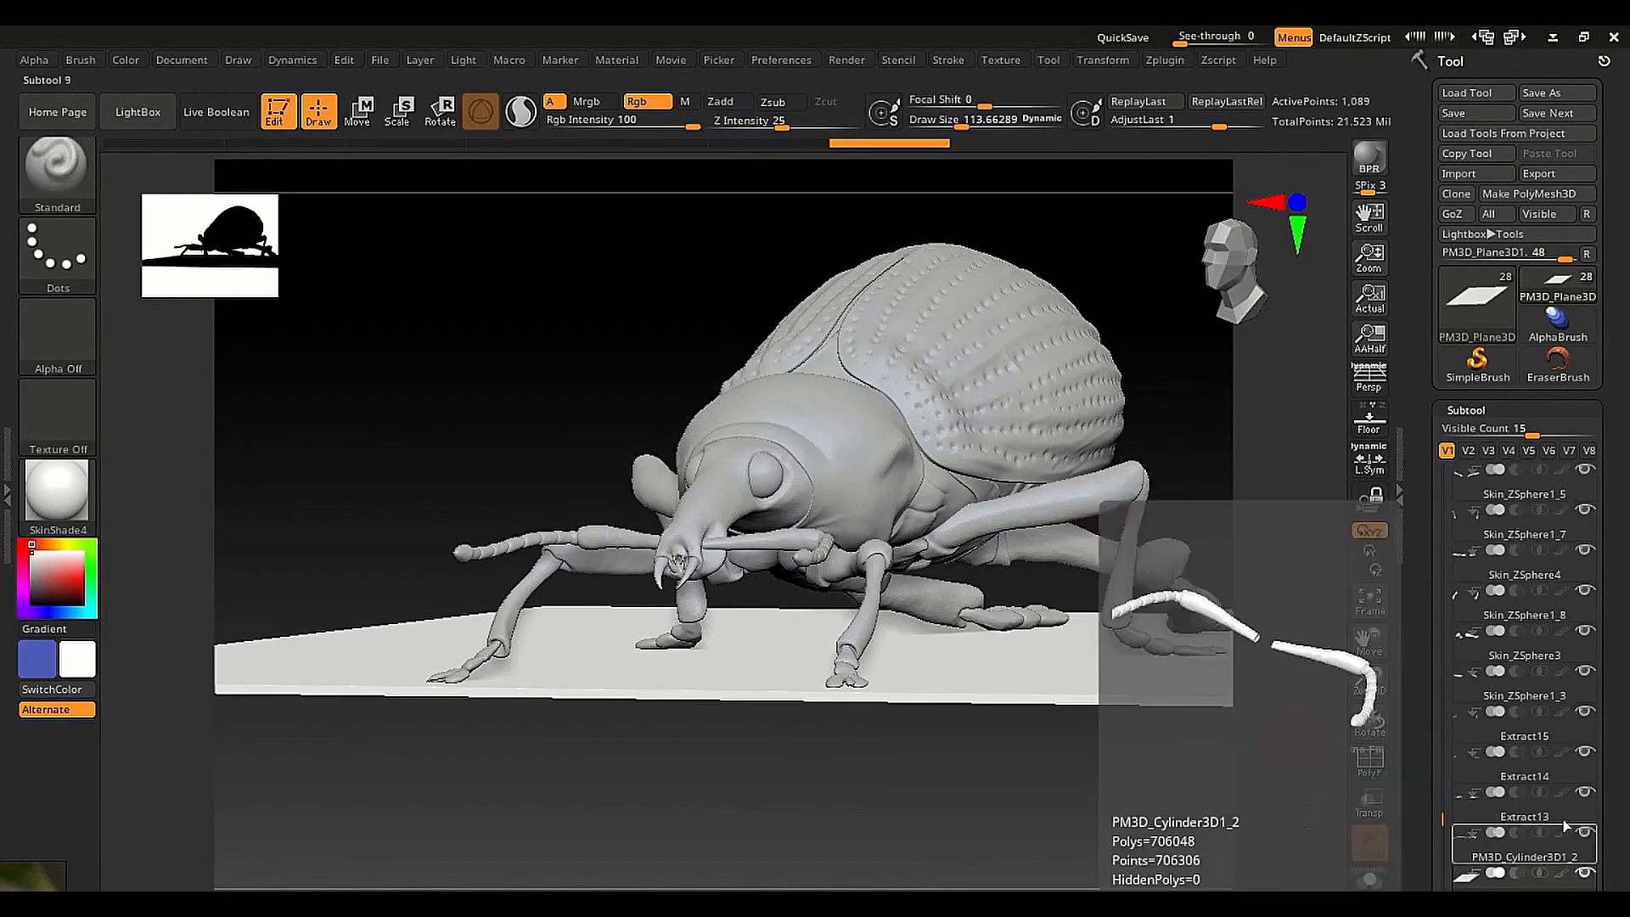
# Toggle polypaint on for all subtools and off again to compare the beetle from a higher front view
pyautogui.moveTo(971, 700)
pyautogui.mouseDown()
pyautogui.moveTo(975, 727)
pyautogui.moveTo(974, 684)
pyautogui.moveTo(989, 764)
pyautogui.mouseUp()
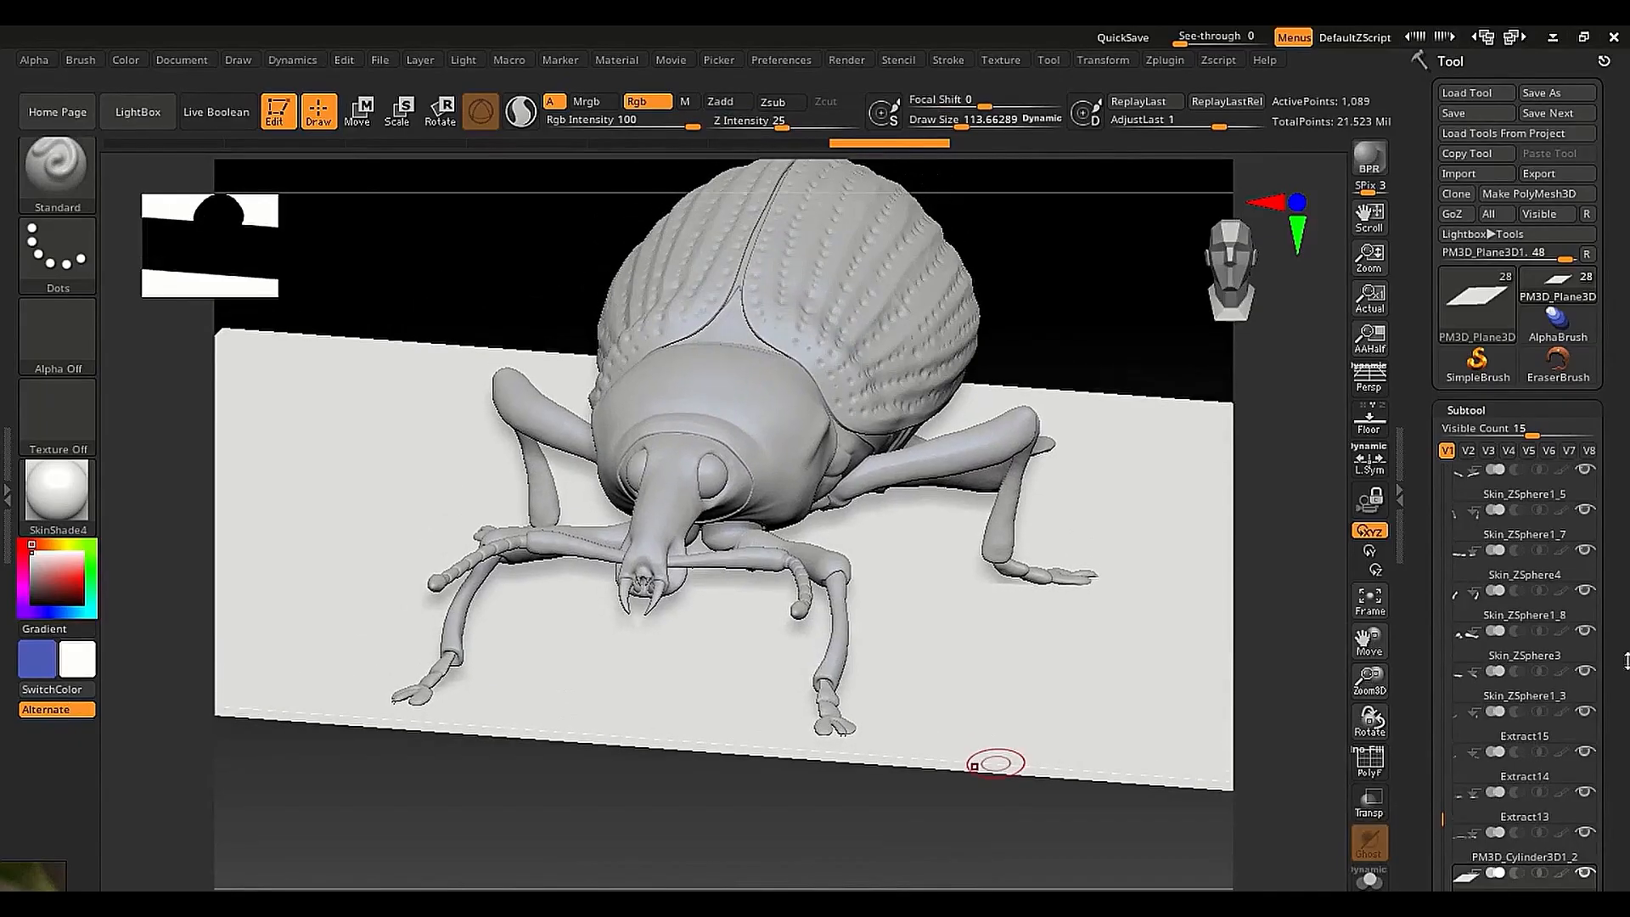
pyautogui.keyDown('shift'); pyautogui.click(1561, 631); pyautogui.keyUp('shift')
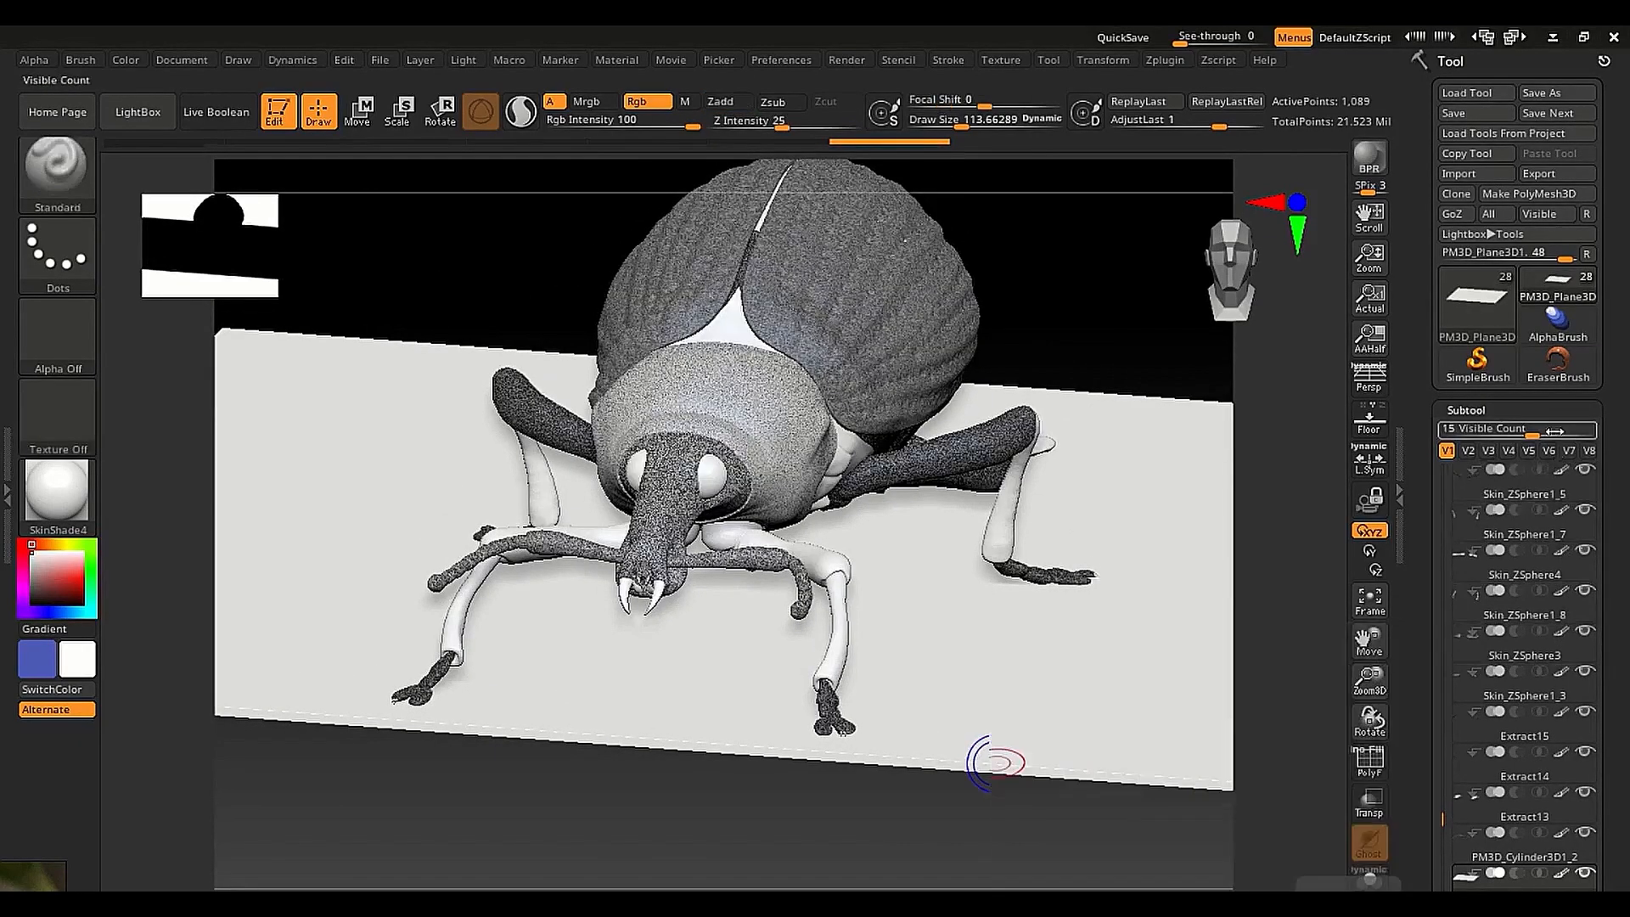
pyautogui.keyDown('shift'); pyautogui.click(1562, 671); pyautogui.keyUp('shift')
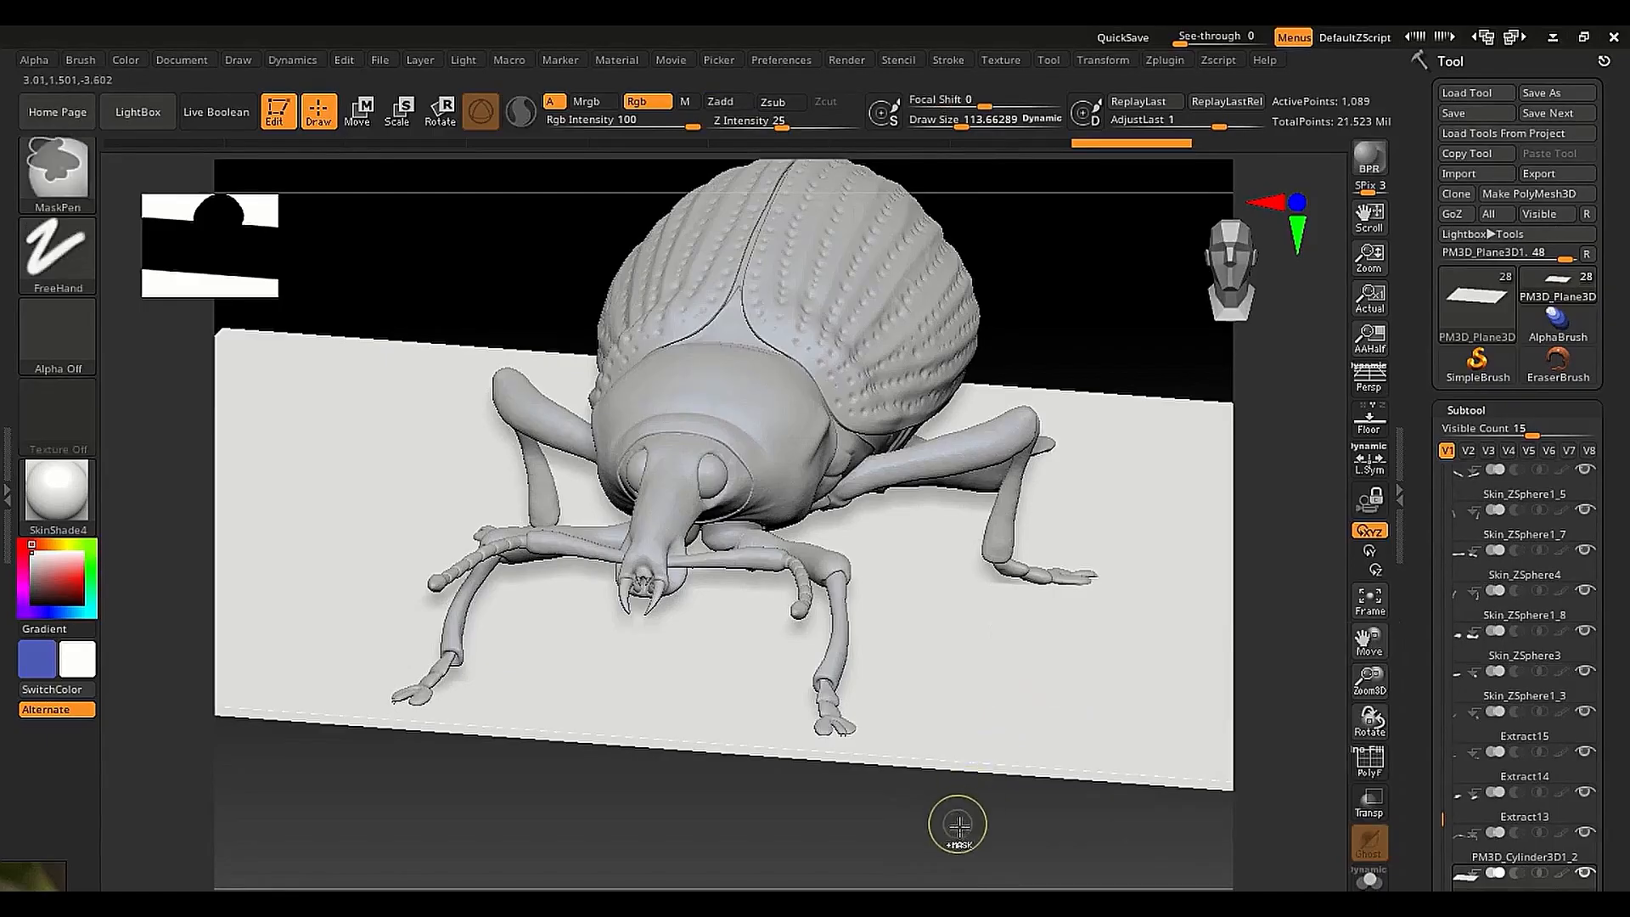
# Set the main colour to dark red with the thorax shell Extract1 isolated, and show the whole beetle again
pyautogui.keyDown('alt'); pyautogui.moveTo(1001, 744); pyautogui.dragTo(993, 798, button='right'); pyautogui.keyUp('alt')
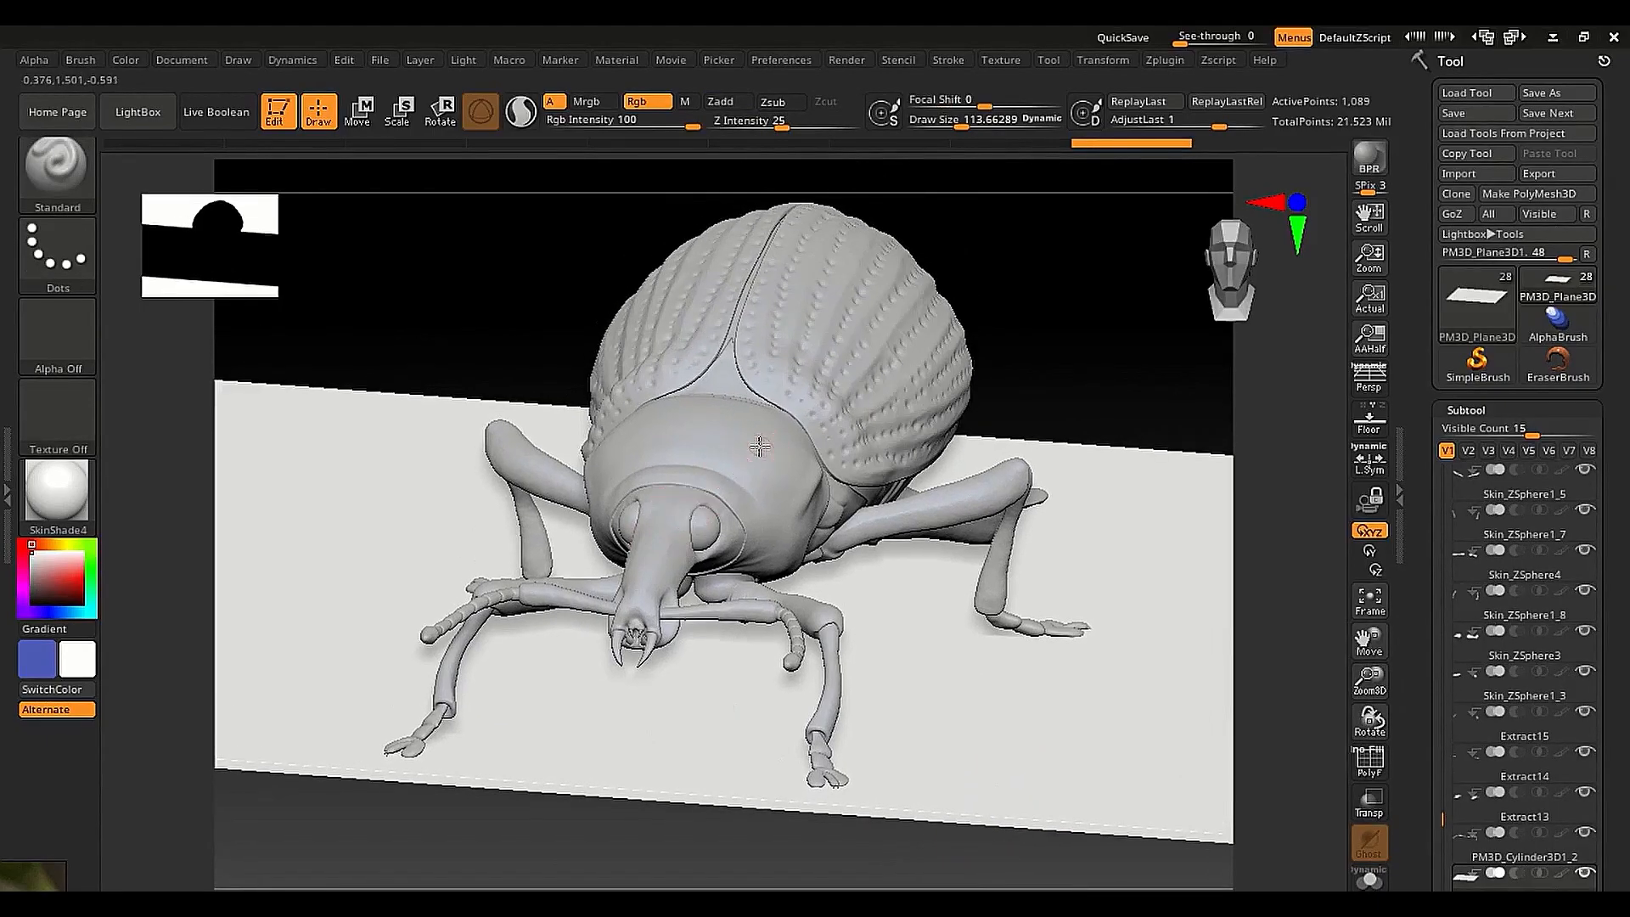
pyautogui.keyDown('alt'); pyautogui.click(761, 448); pyautogui.keyUp('alt')
pyautogui.hotkey('alt', 's')
pyautogui.keyDown('ctrl'); pyautogui.moveTo(757, 483); pyautogui.dragTo(720, 593, button='right'); pyautogui.keyUp('ctrl')
pyautogui.click(60, 584)
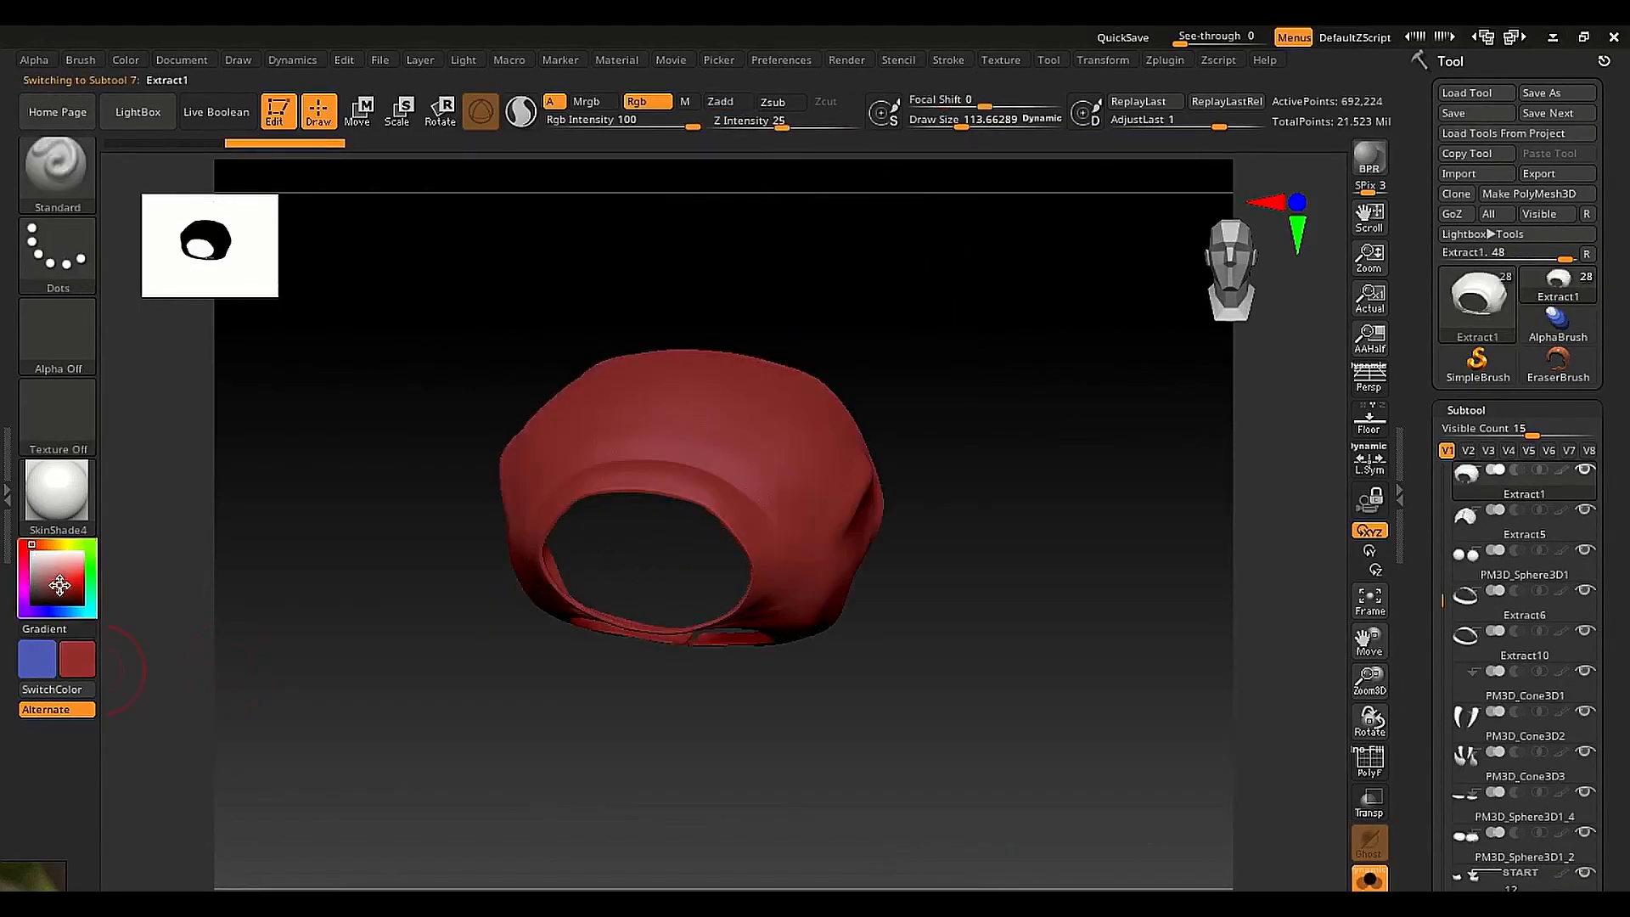
pyautogui.hotkey('alt', 's')
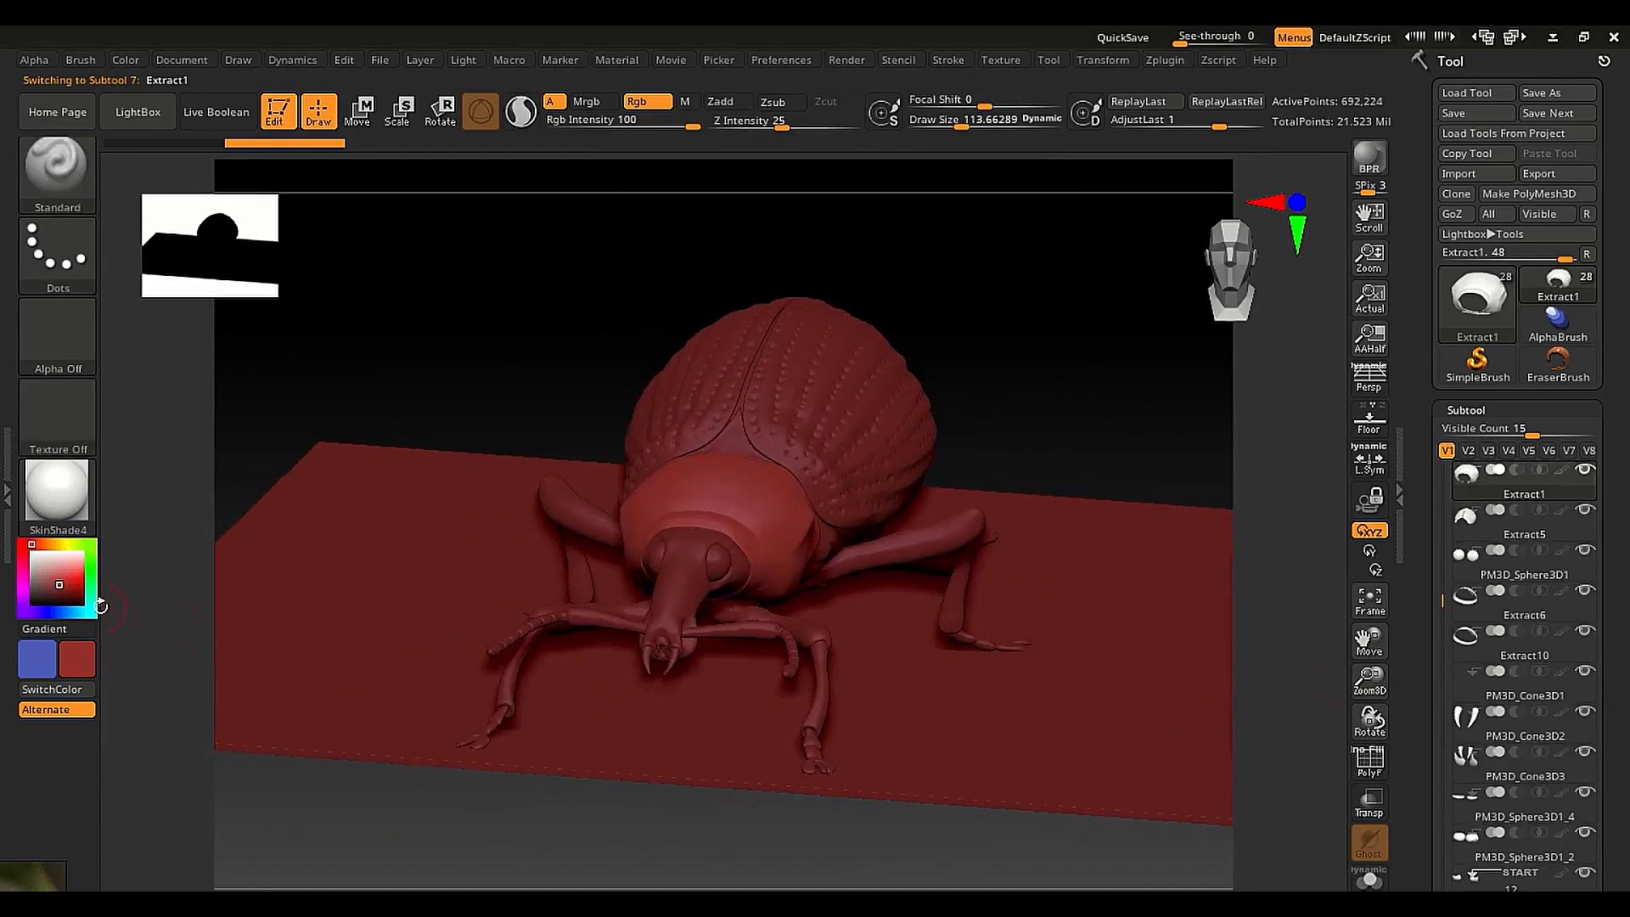
# Test bright green, teal (67, 223, 223) and pale aqua as the main colour on the unpainted beetle
pyautogui.click(68, 574)
pyautogui.click(76, 544)
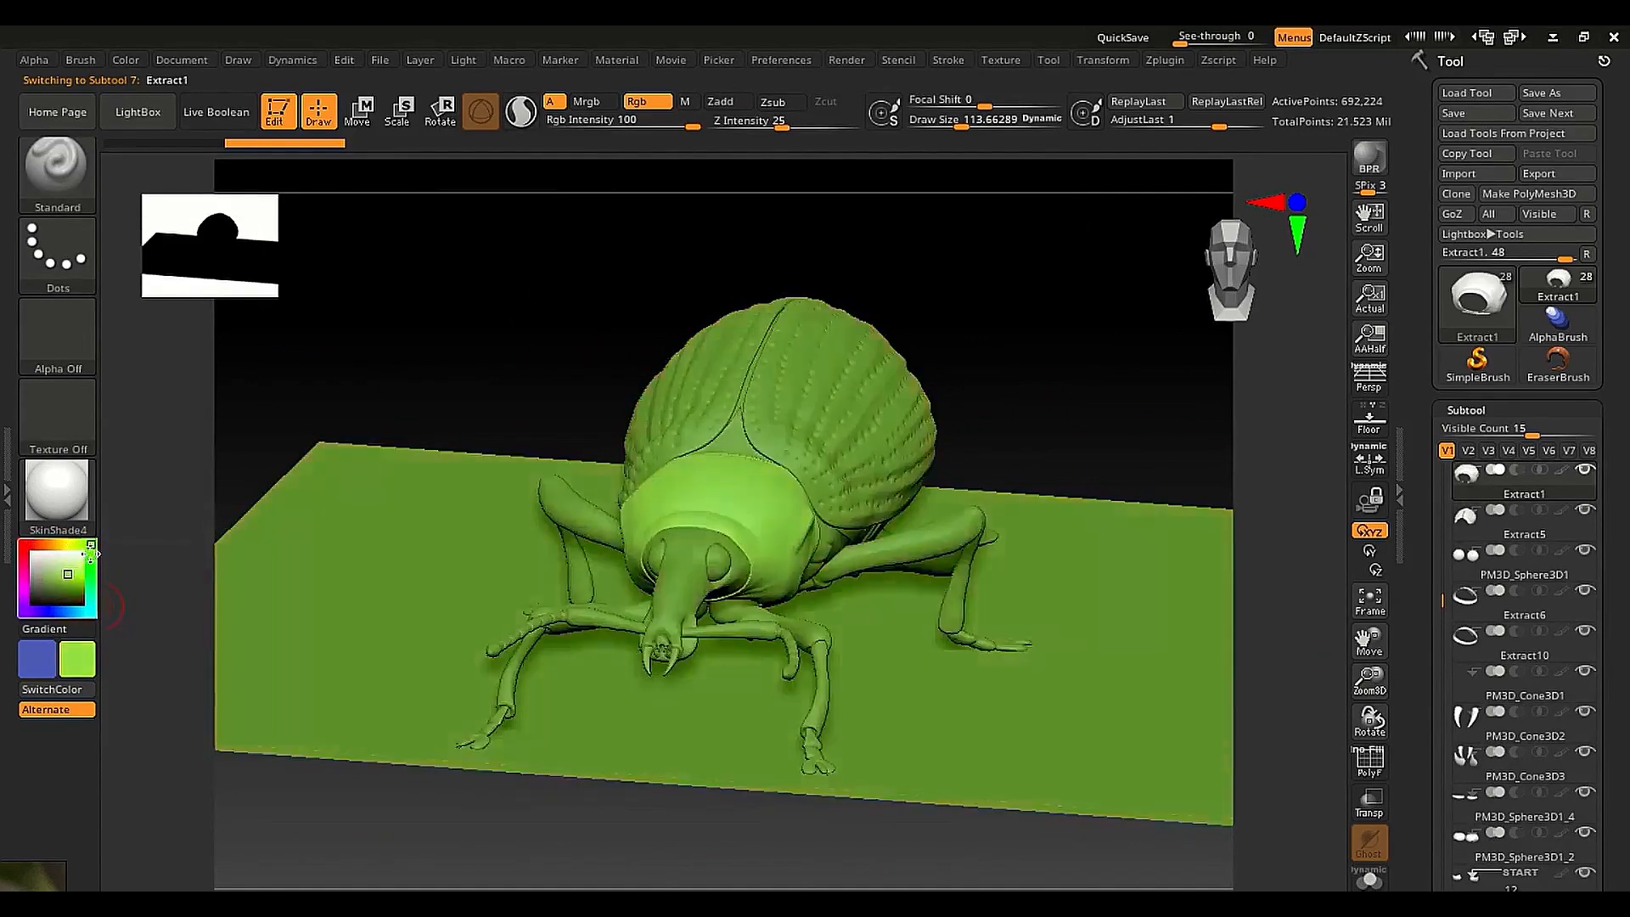
pyautogui.click(91, 575)
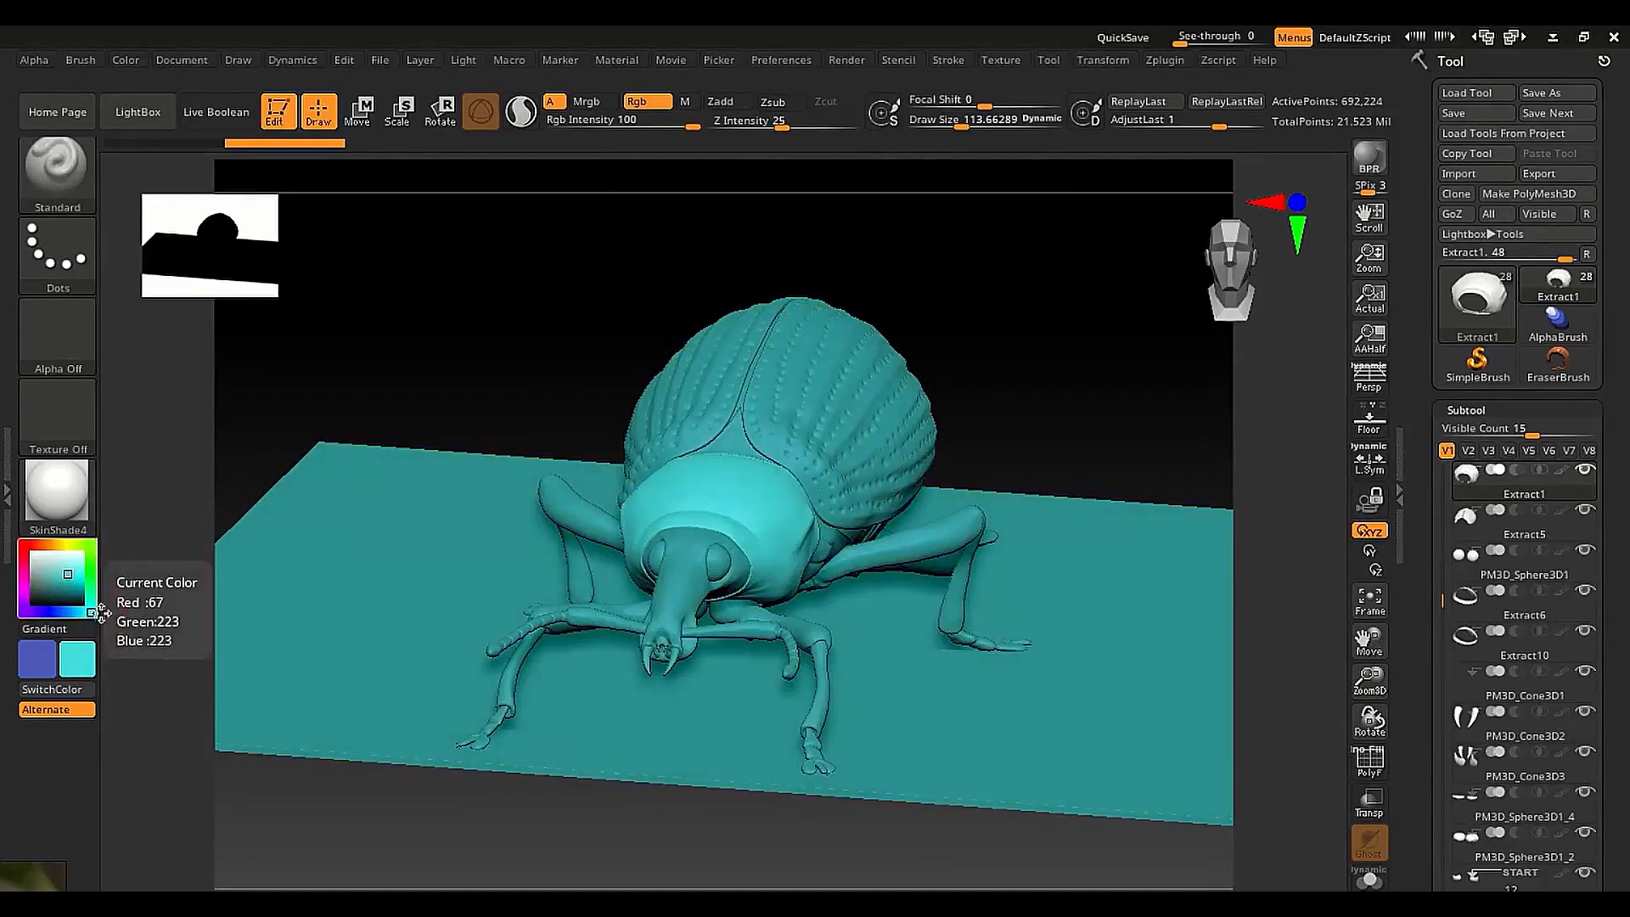
pyautogui.press('ctrl')
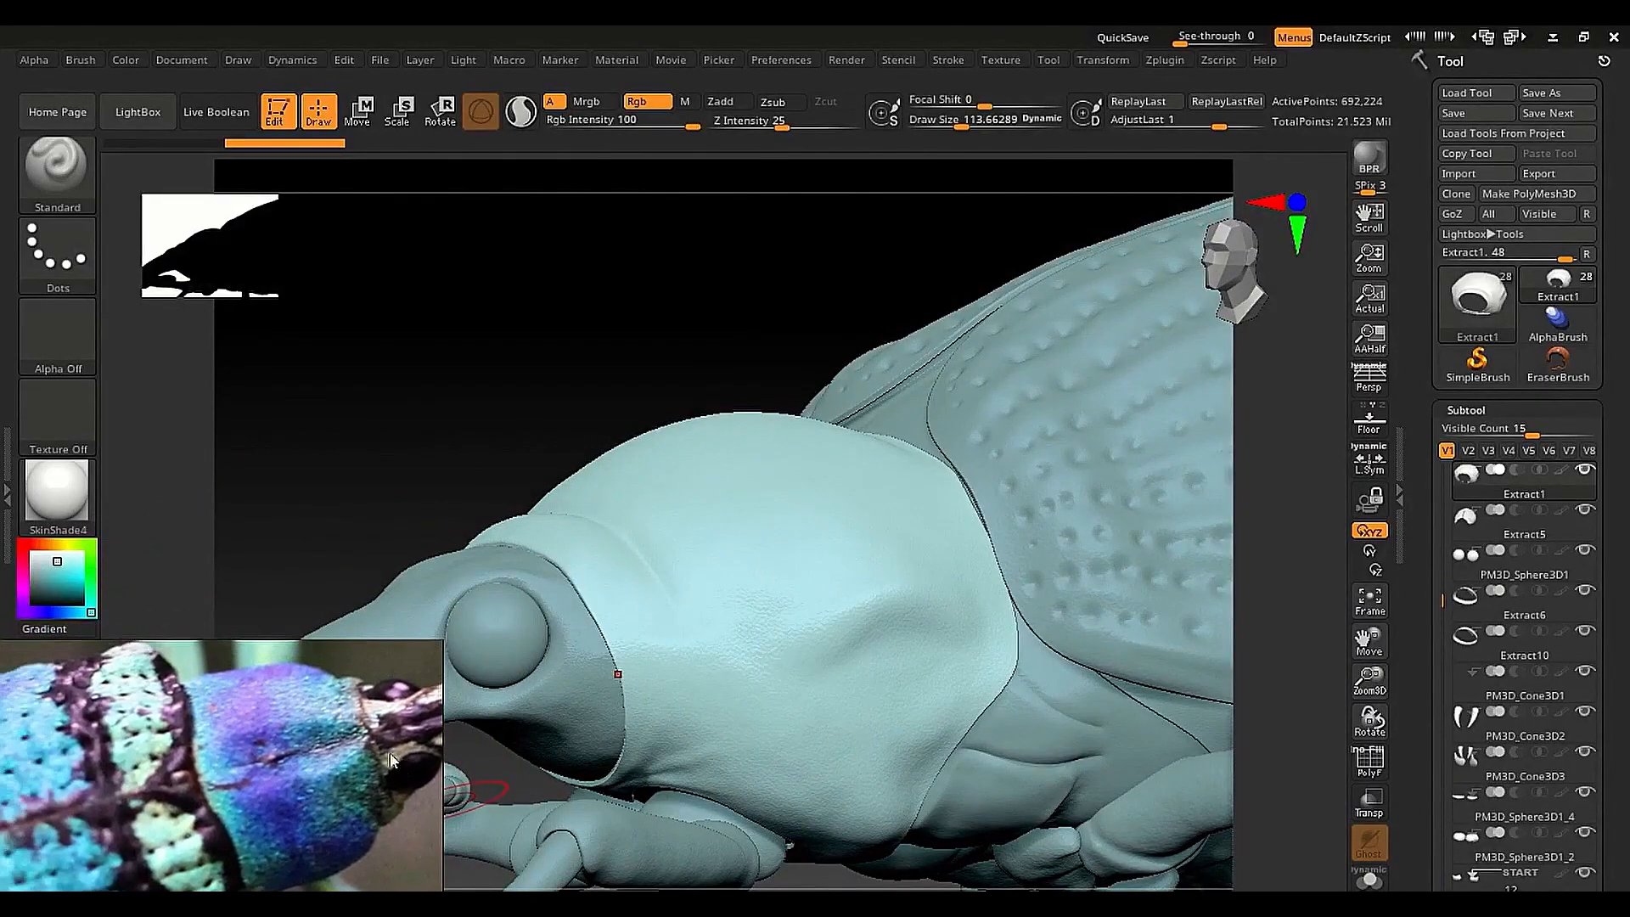
# Isolate the thorax shell Extract1 in a side view and move the floating reference photo out of the way
pyautogui.moveTo(314, 488); pyautogui.dragTo(451, 433)
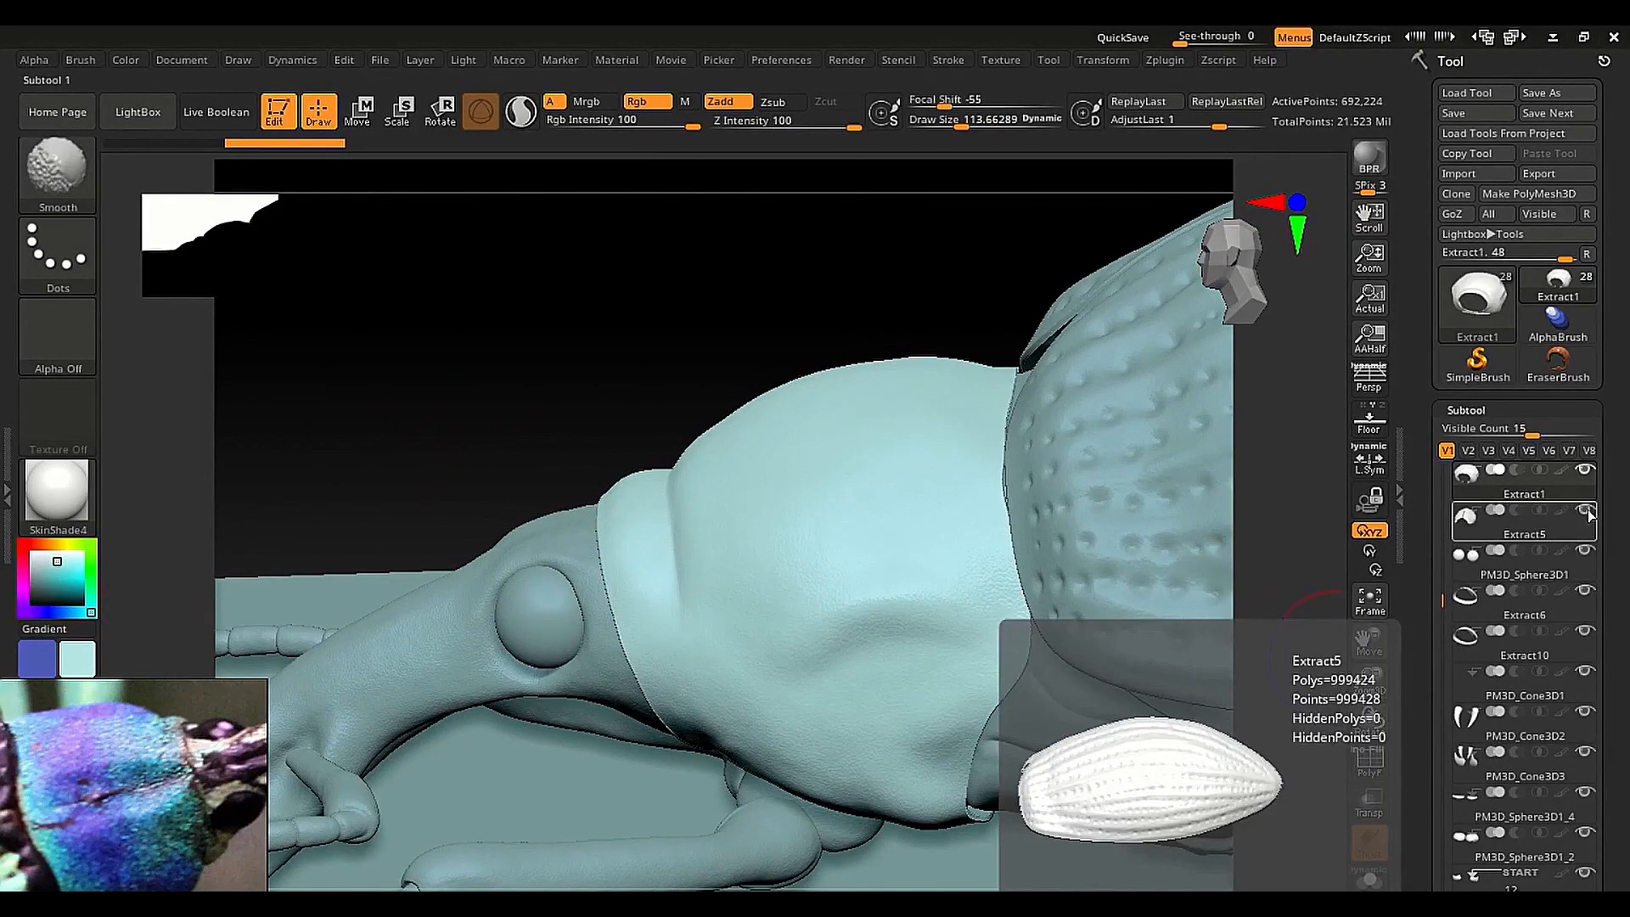
pyautogui.keyDown('shift'); pyautogui.click(1584, 470); pyautogui.keyUp('shift')
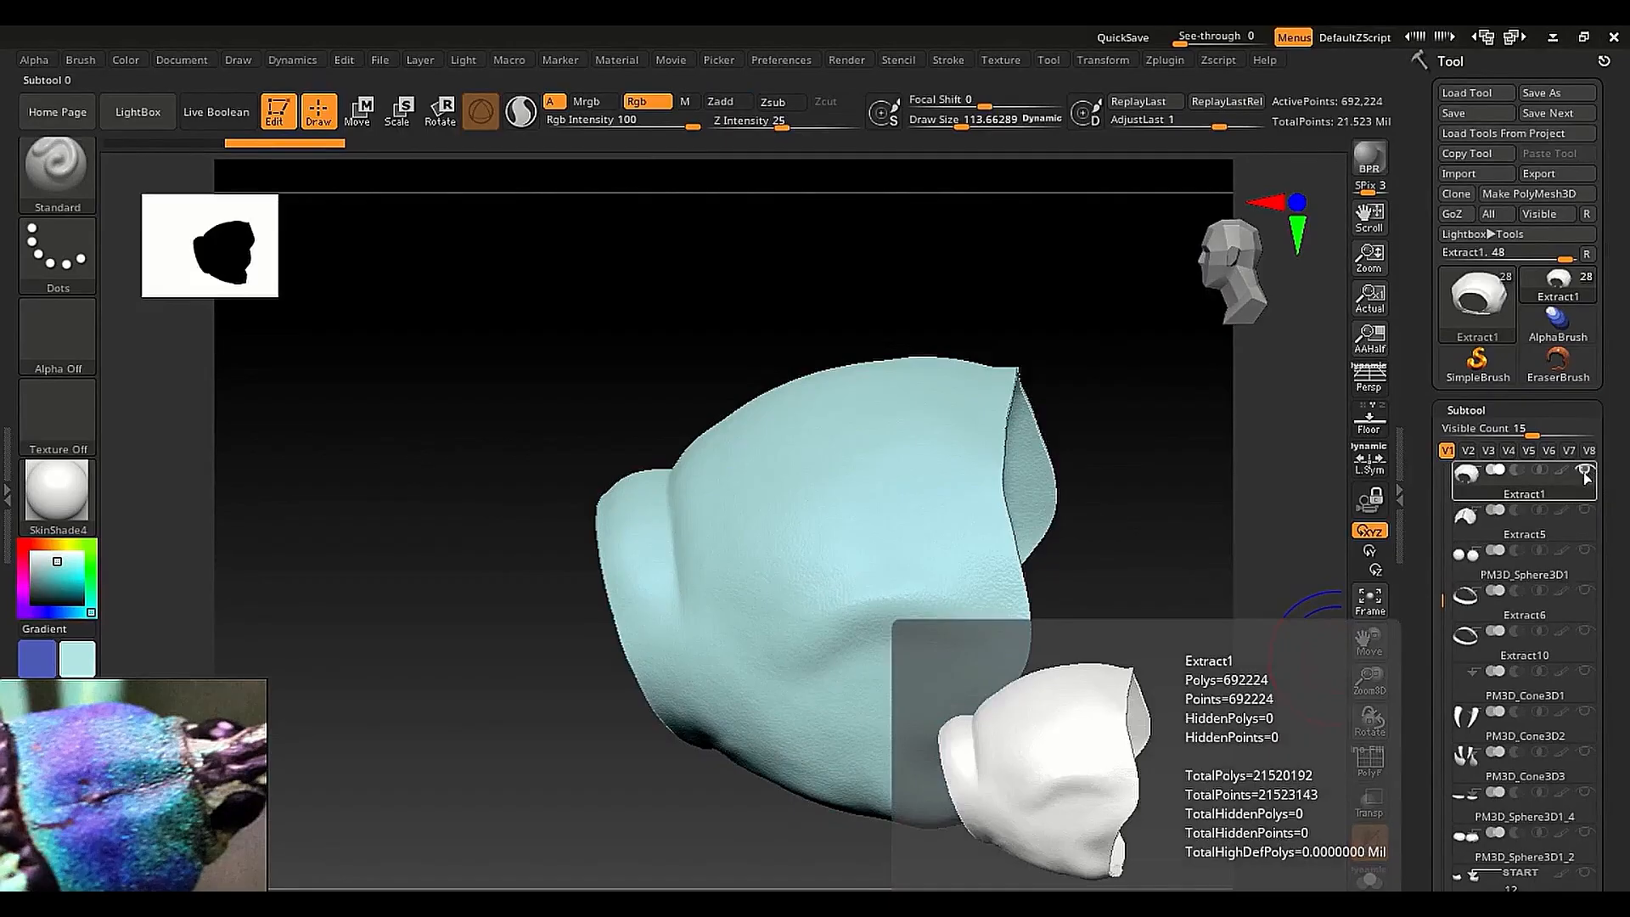
pyautogui.keyDown('ctrl'); pyautogui.moveTo(734, 547); pyautogui.dragTo(772, 625, button='right'); pyautogui.keyUp('ctrl')
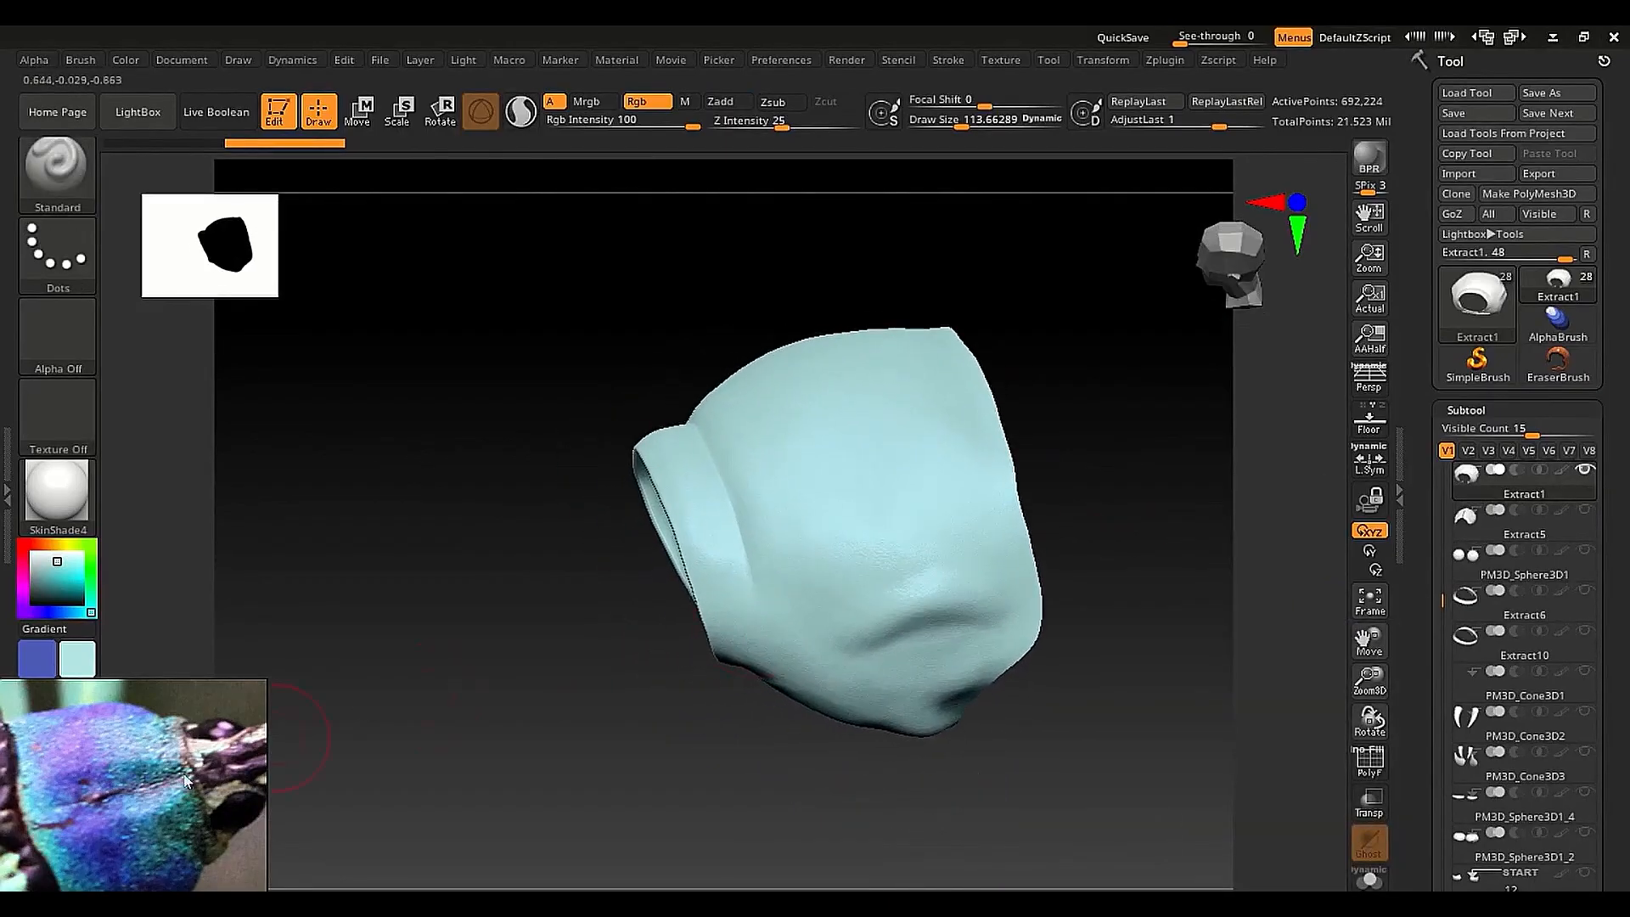
pyautogui.moveTo(187, 777); pyautogui.dragTo(146, 890)
pyautogui.moveTo(341, 633)
pyautogui.mouseDown(button='right')
pyautogui.moveTo(357, 608)
pyautogui.moveTo(338, 616)
pyautogui.mouseUp(button='right')
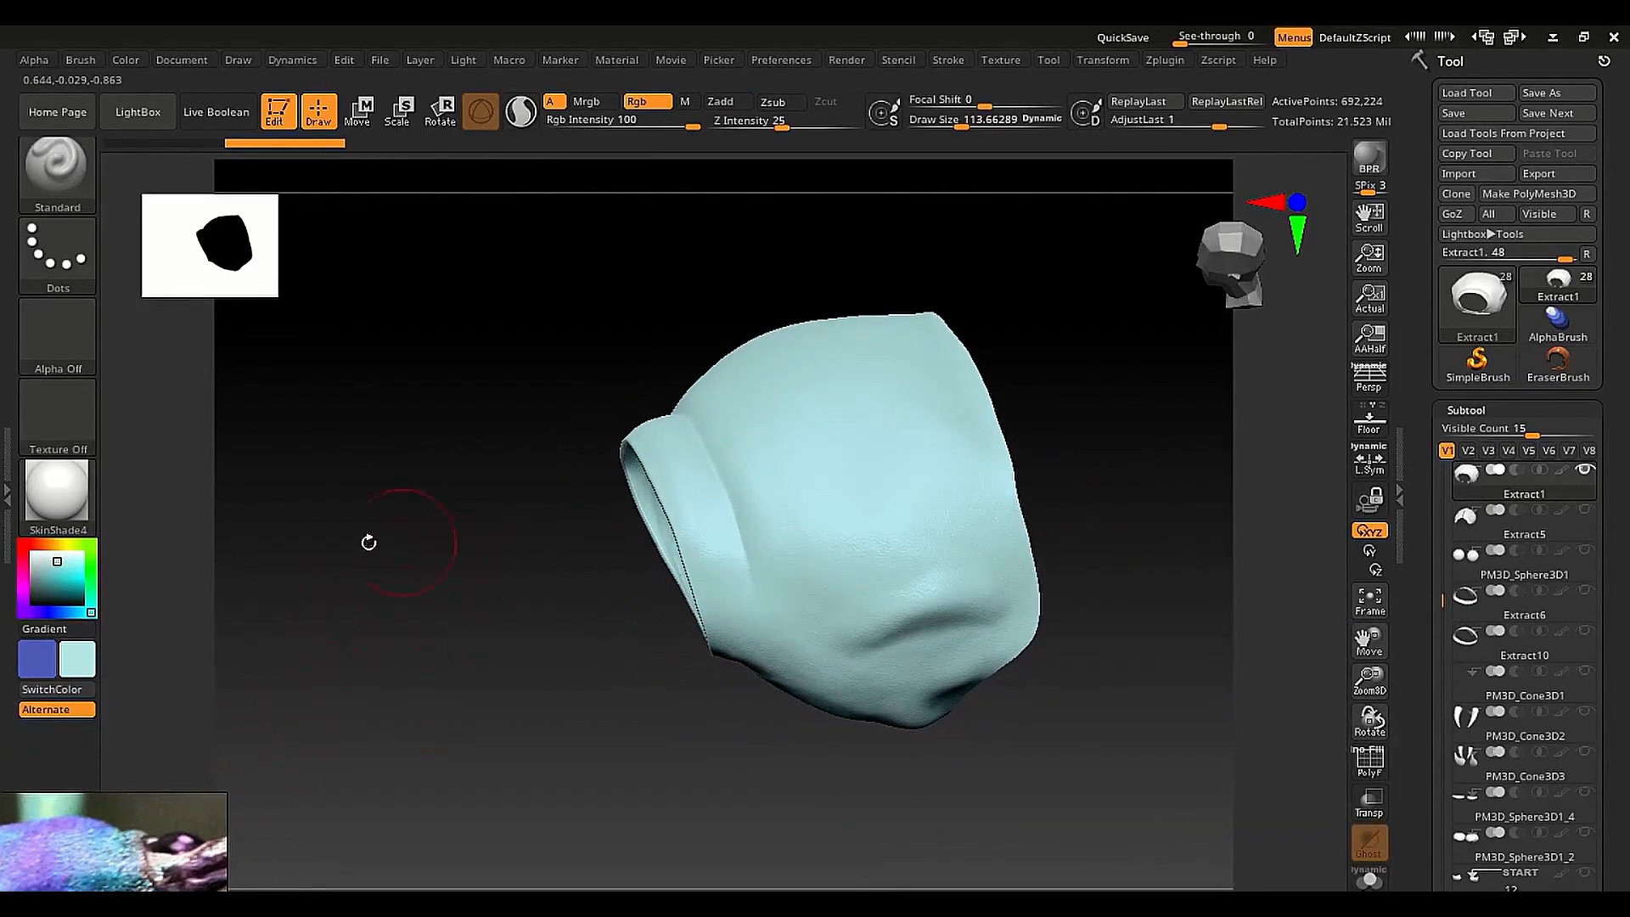
# Set the main colour to dark grey and try to sample colours from the floating reference photo
pyautogui.moveTo(71, 567); pyautogui.dragTo(31, 587)
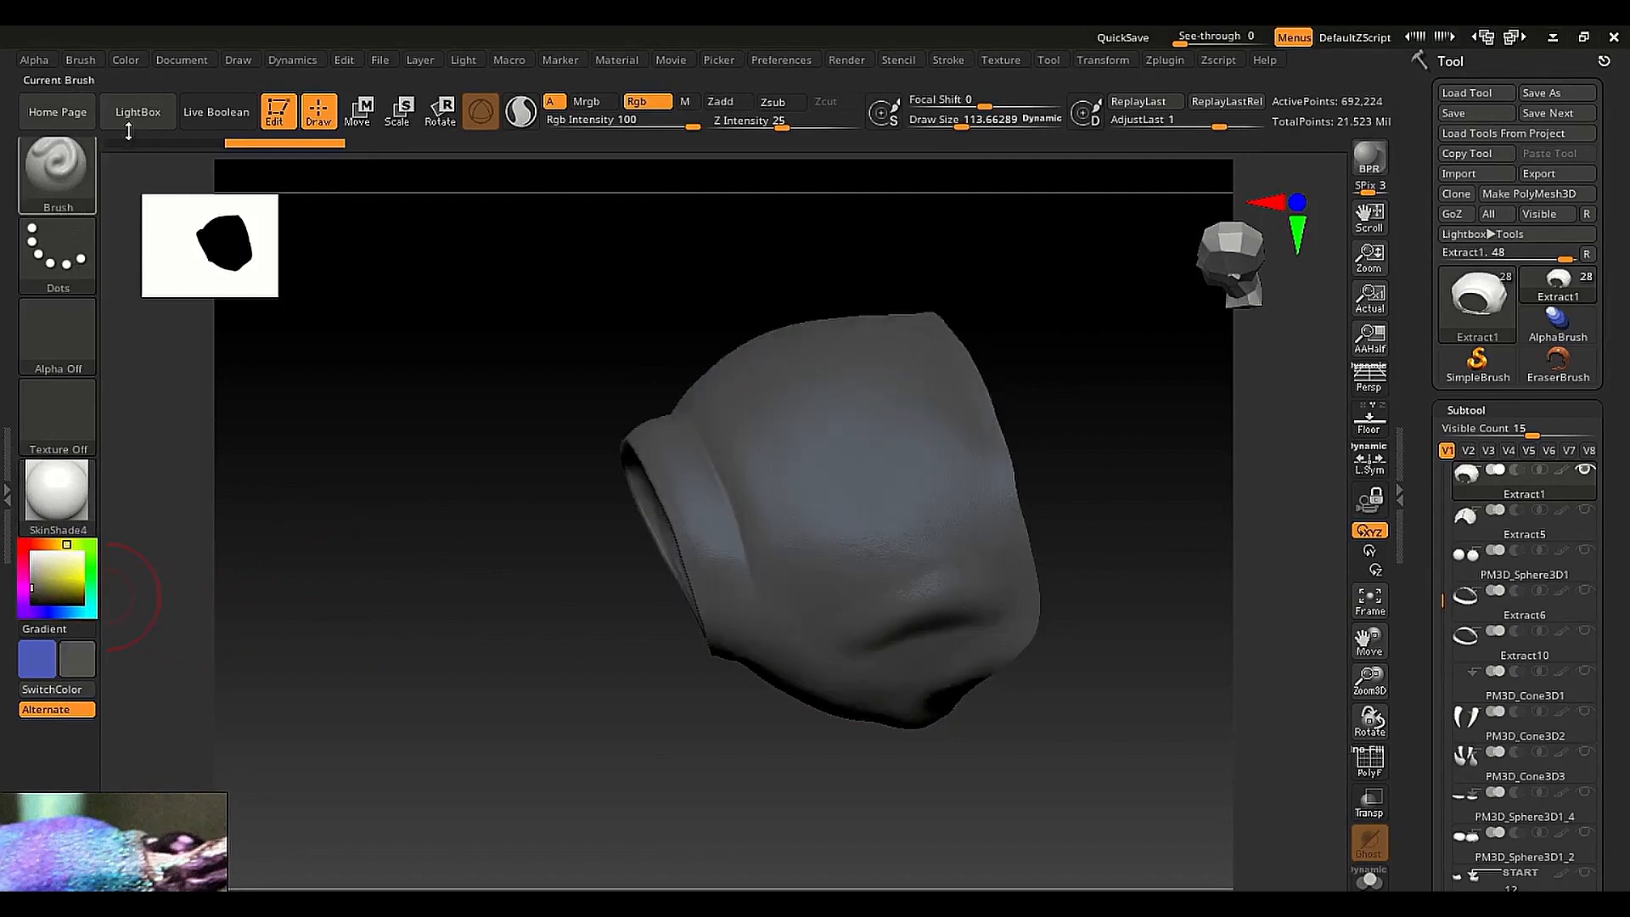
pyautogui.press('c')
pyautogui.press('c')
pyautogui.press('c')
pyautogui.press('c')
pyautogui.press('c')
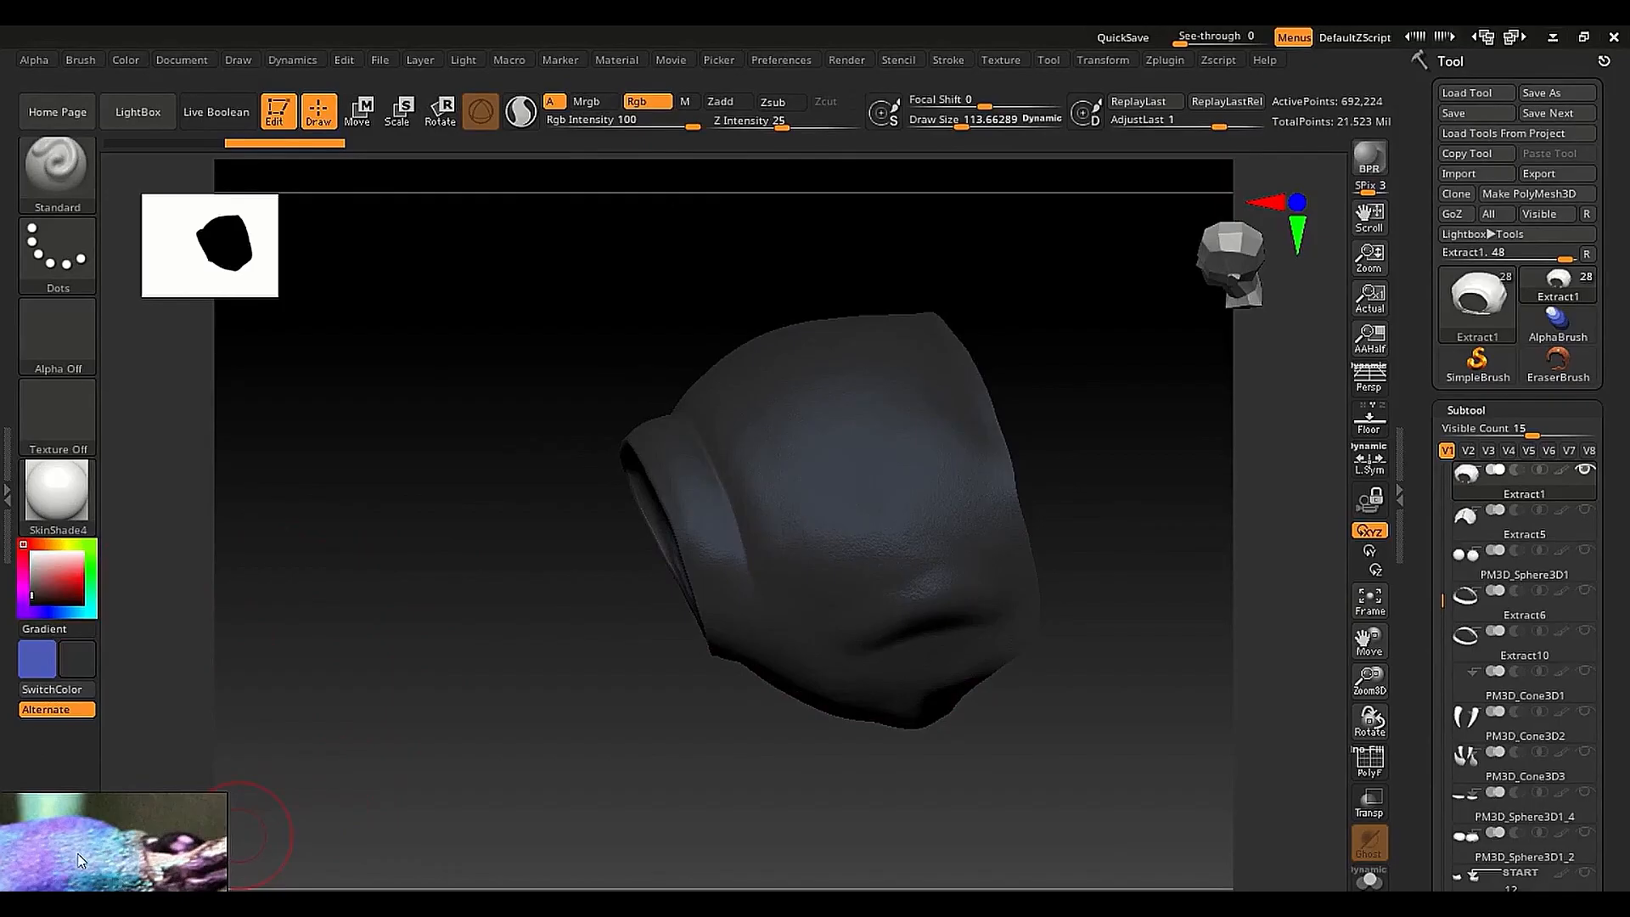
# Import the image west-papua_0348 as a new texture
pyautogui.click(999, 59)
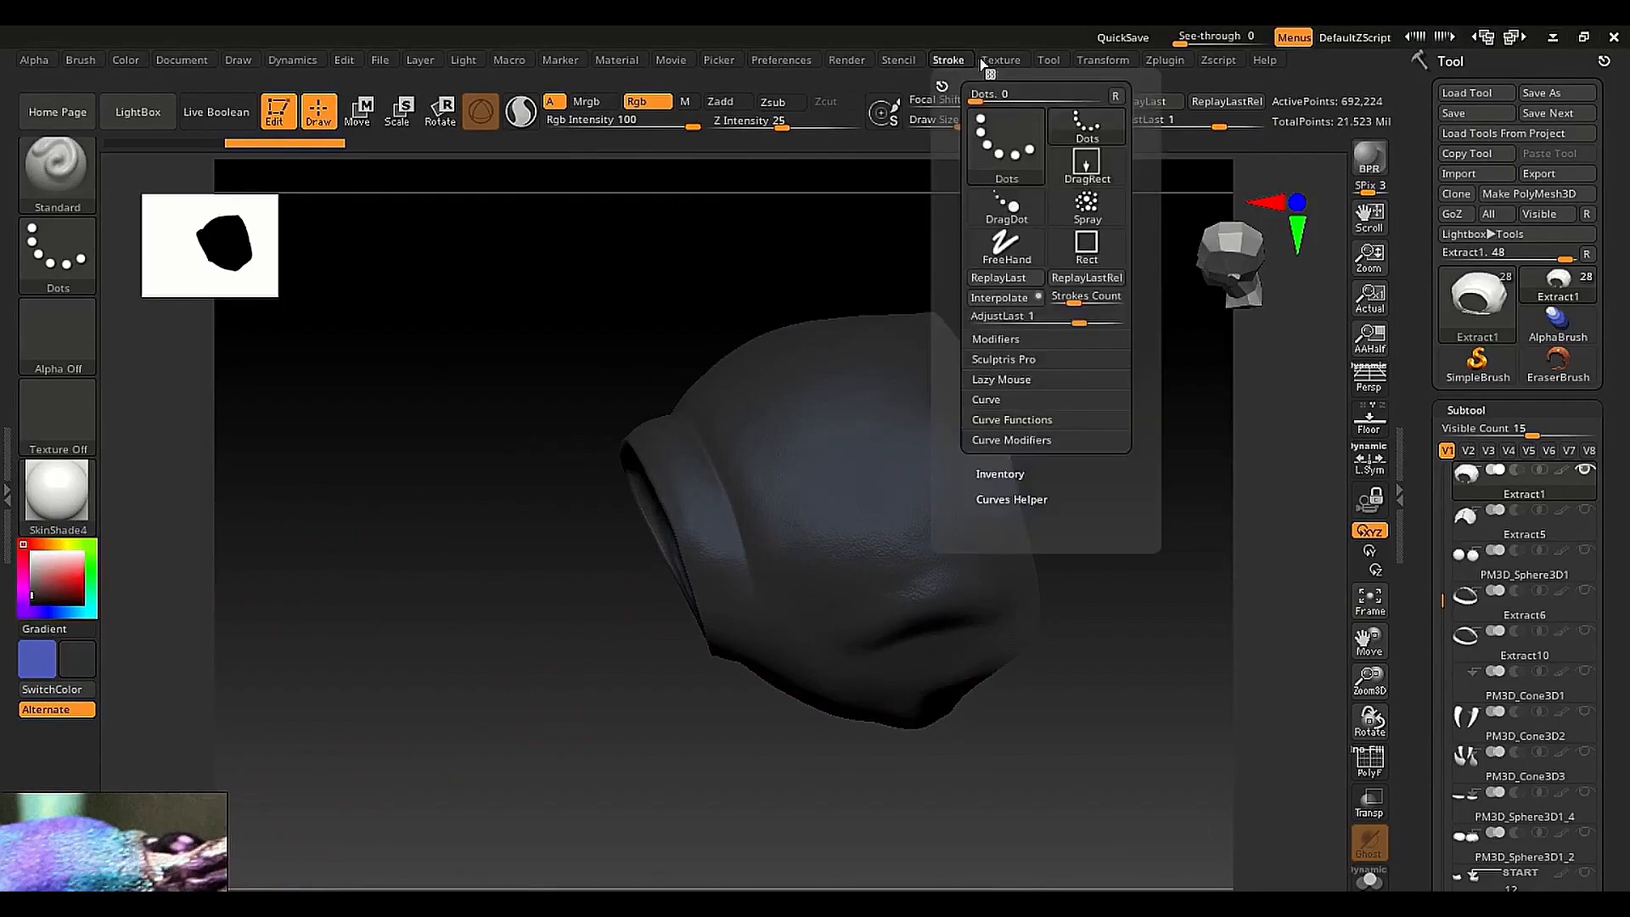
pyautogui.click(1054, 365)
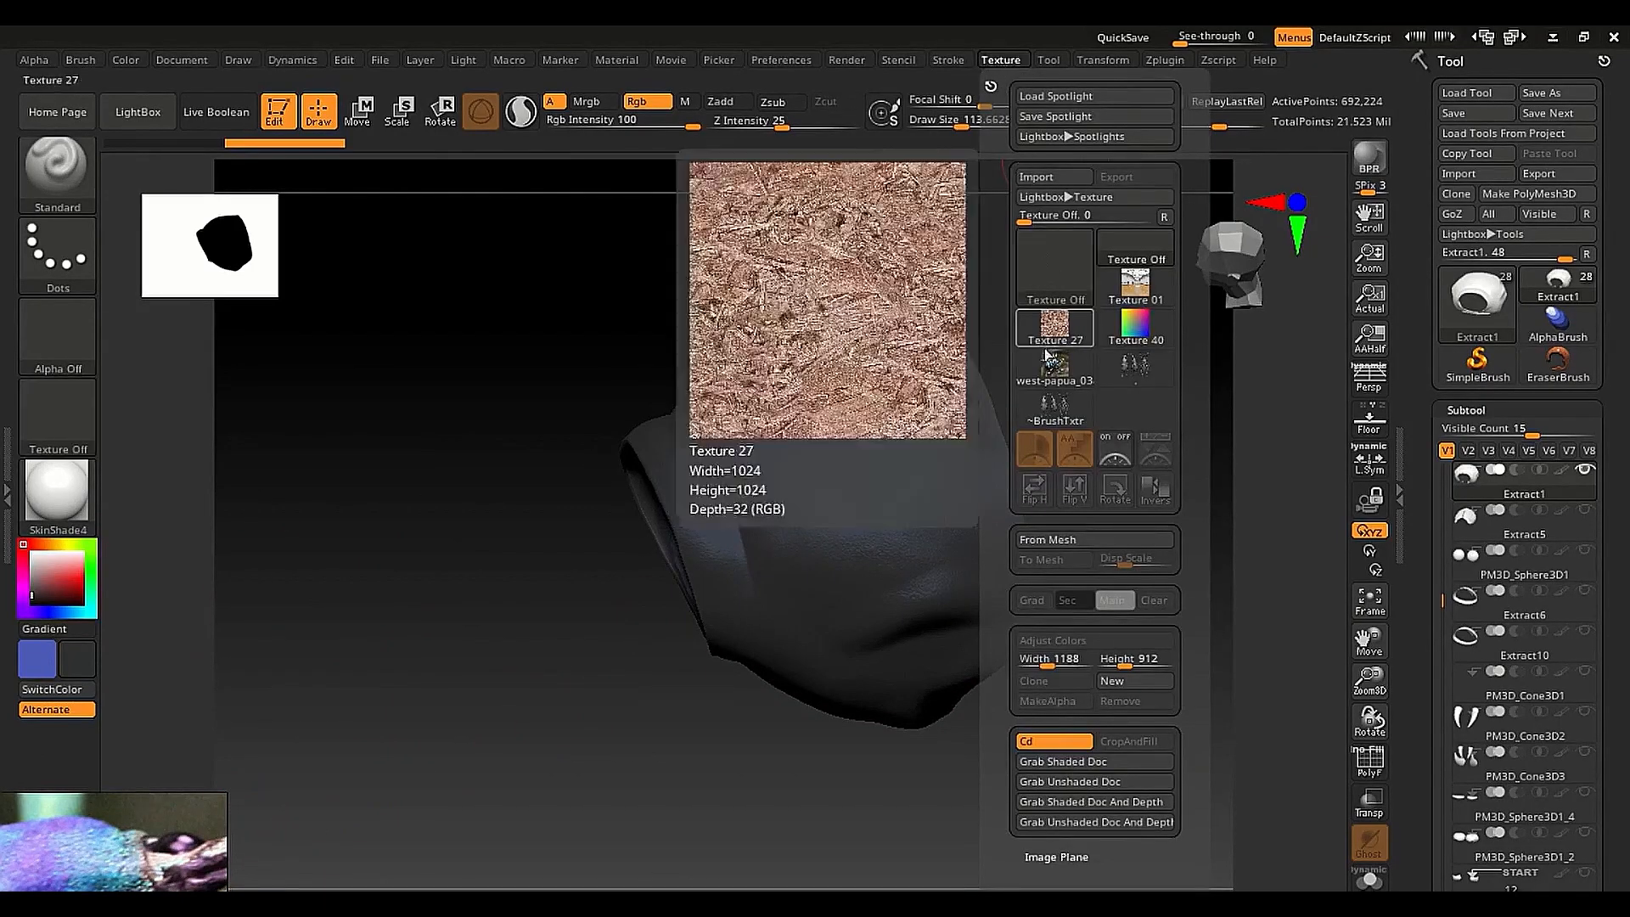
pyautogui.moveTo(1057, 289)
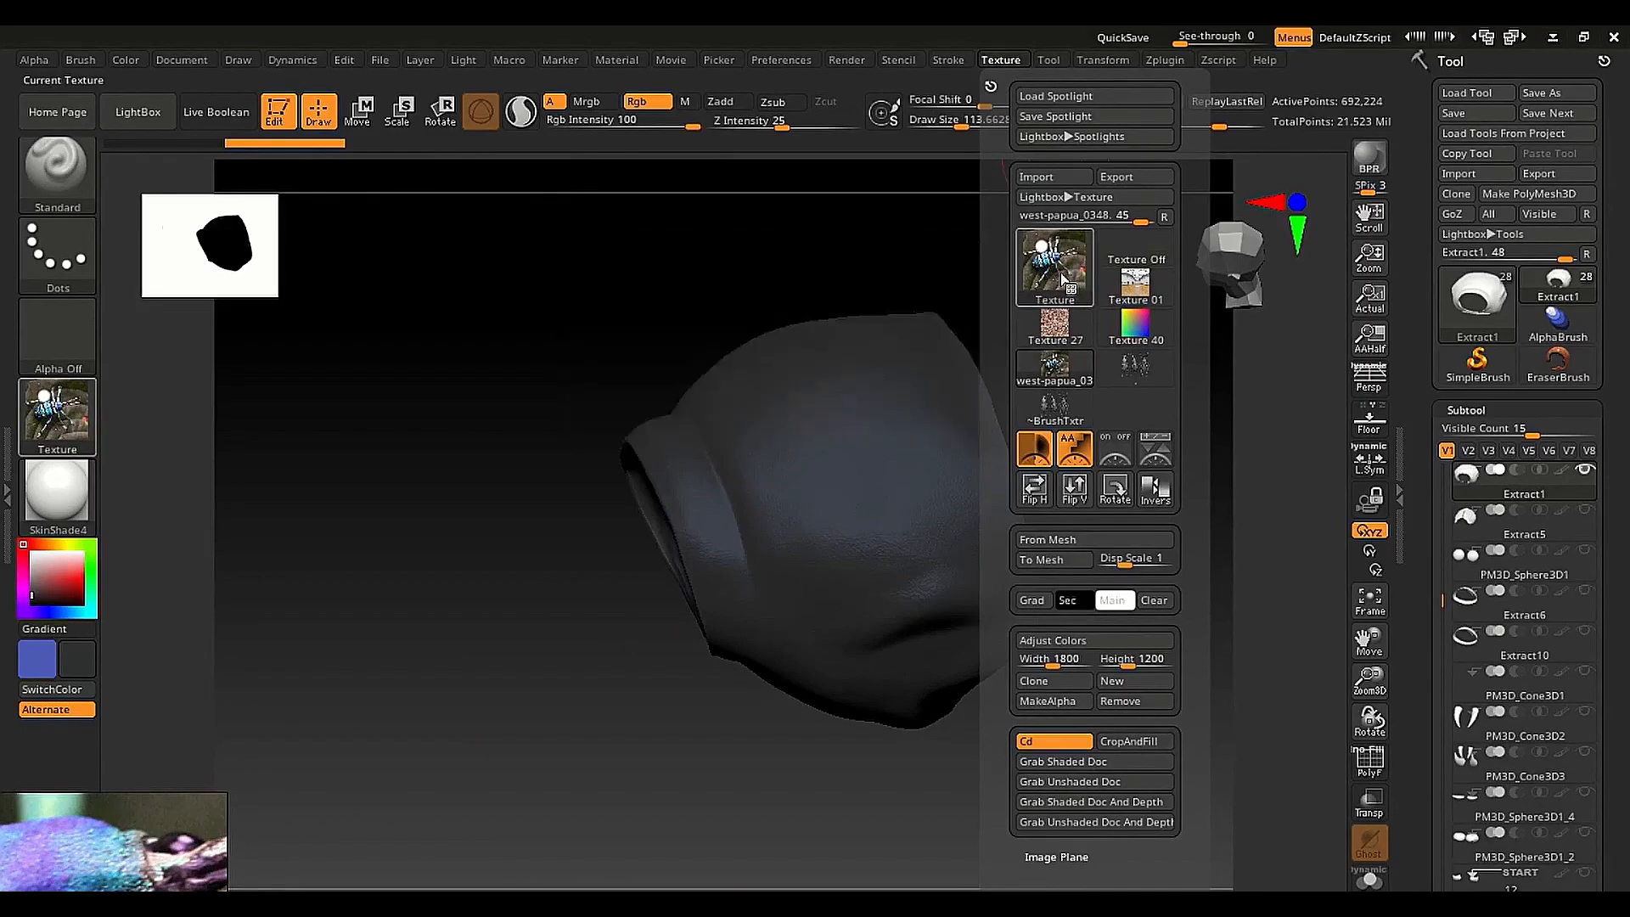
pyautogui.click(1062, 281)
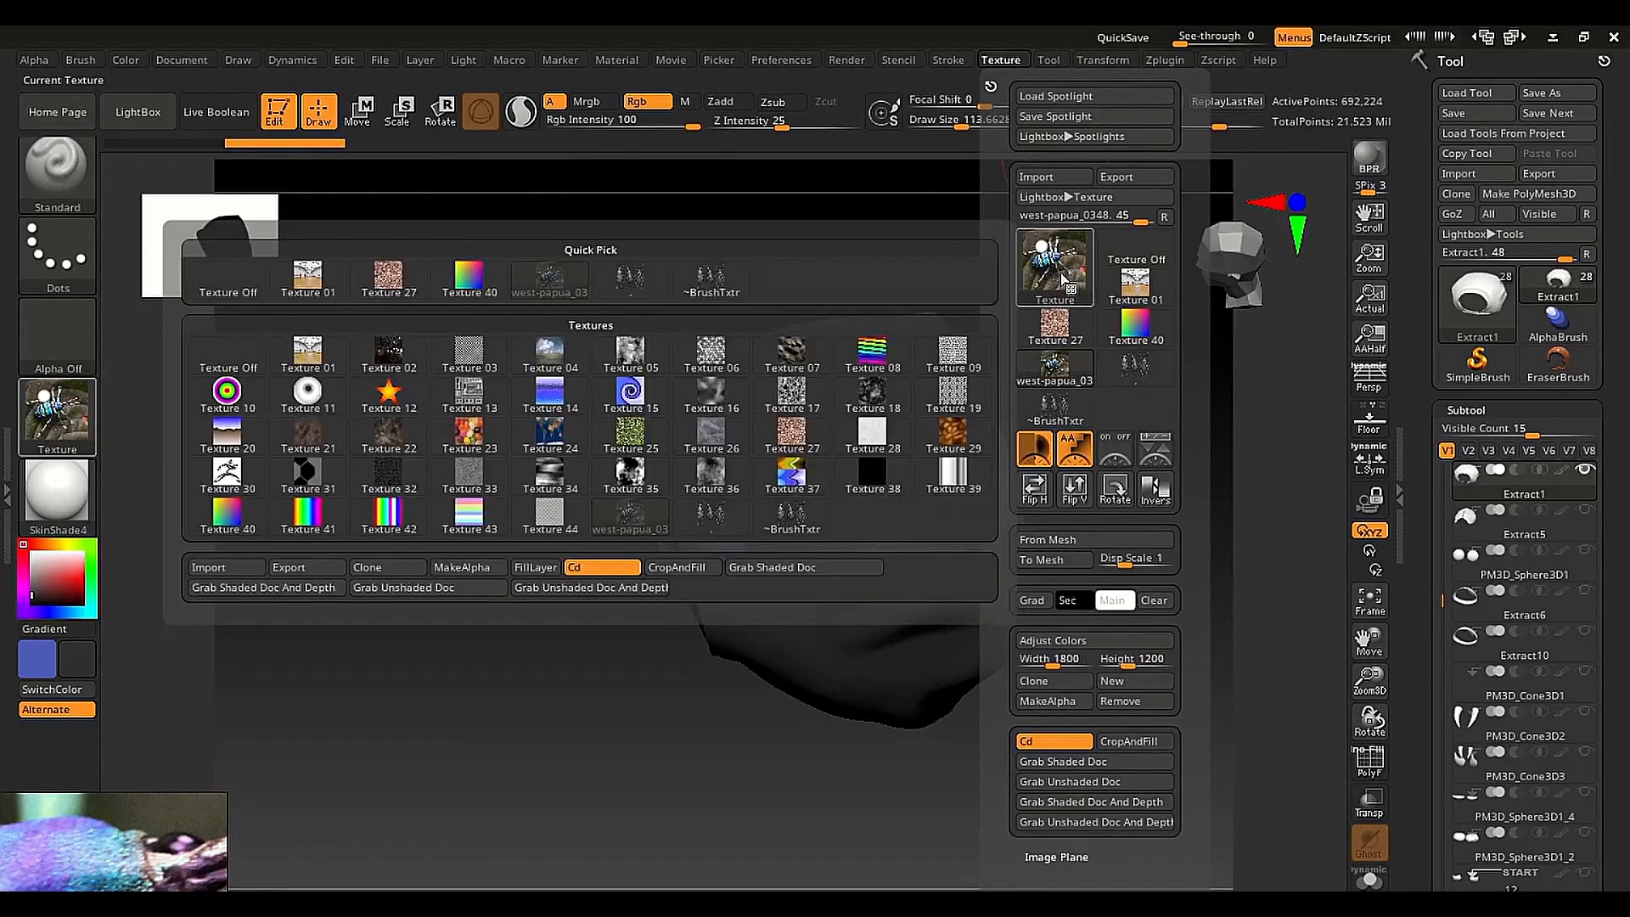
pyautogui.click(244, 571)
pyautogui.click(370, 239)
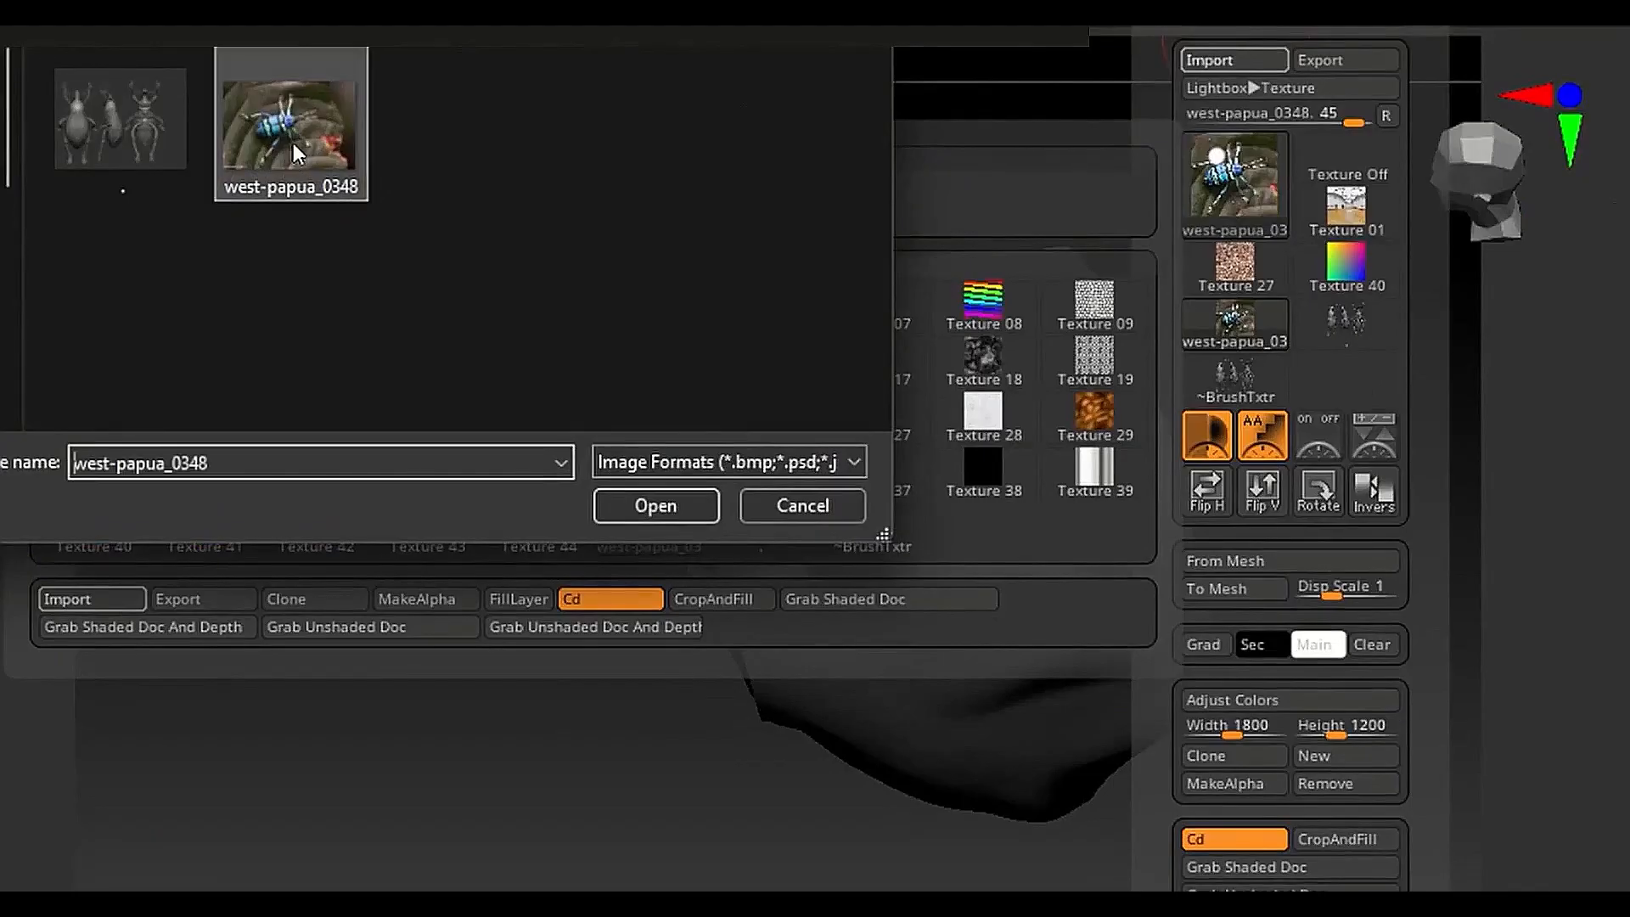
pyautogui.click(656, 506)
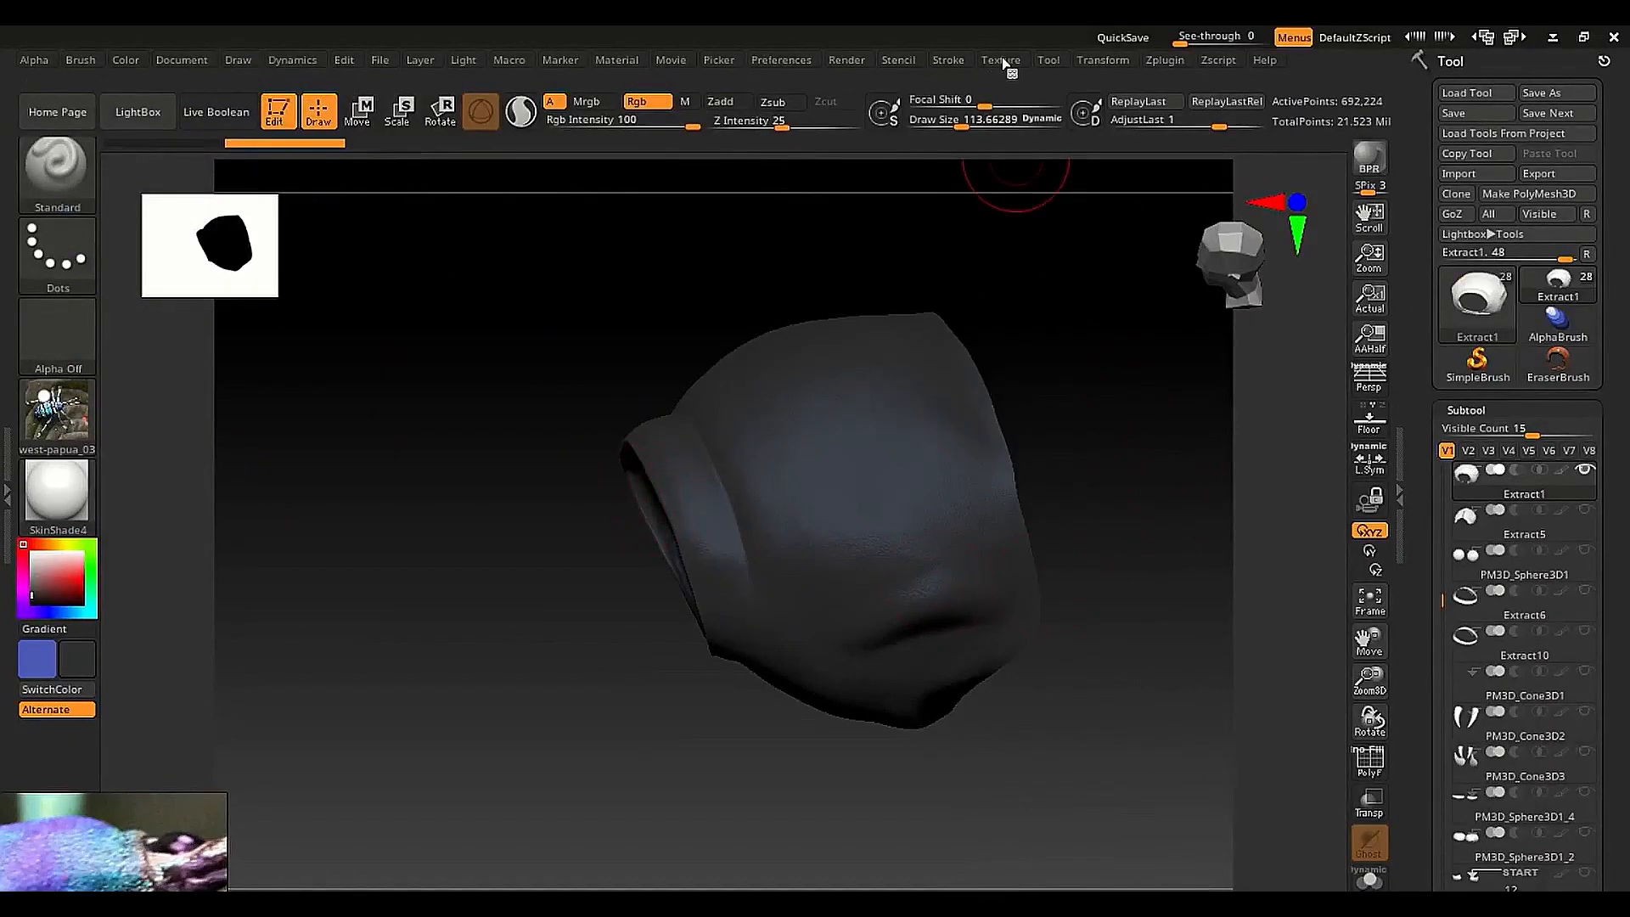
# Add the newly imported west-papua_0348 texture to Spotlight and select the smaller beetle photo there
pyautogui.click(1002, 60)
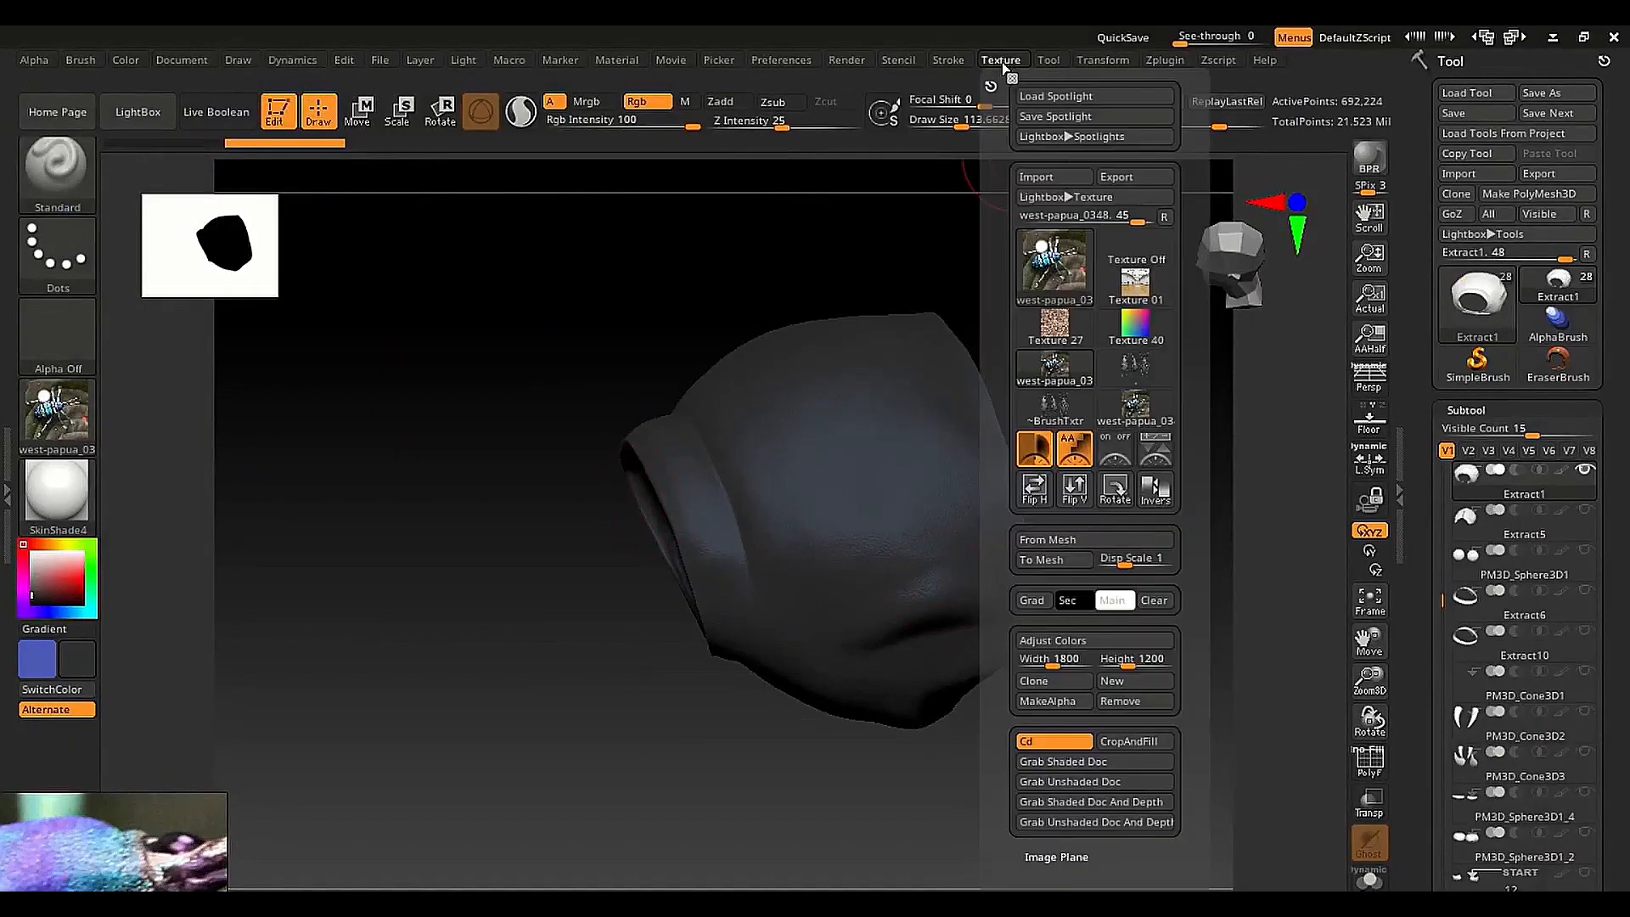
pyautogui.click(1138, 405)
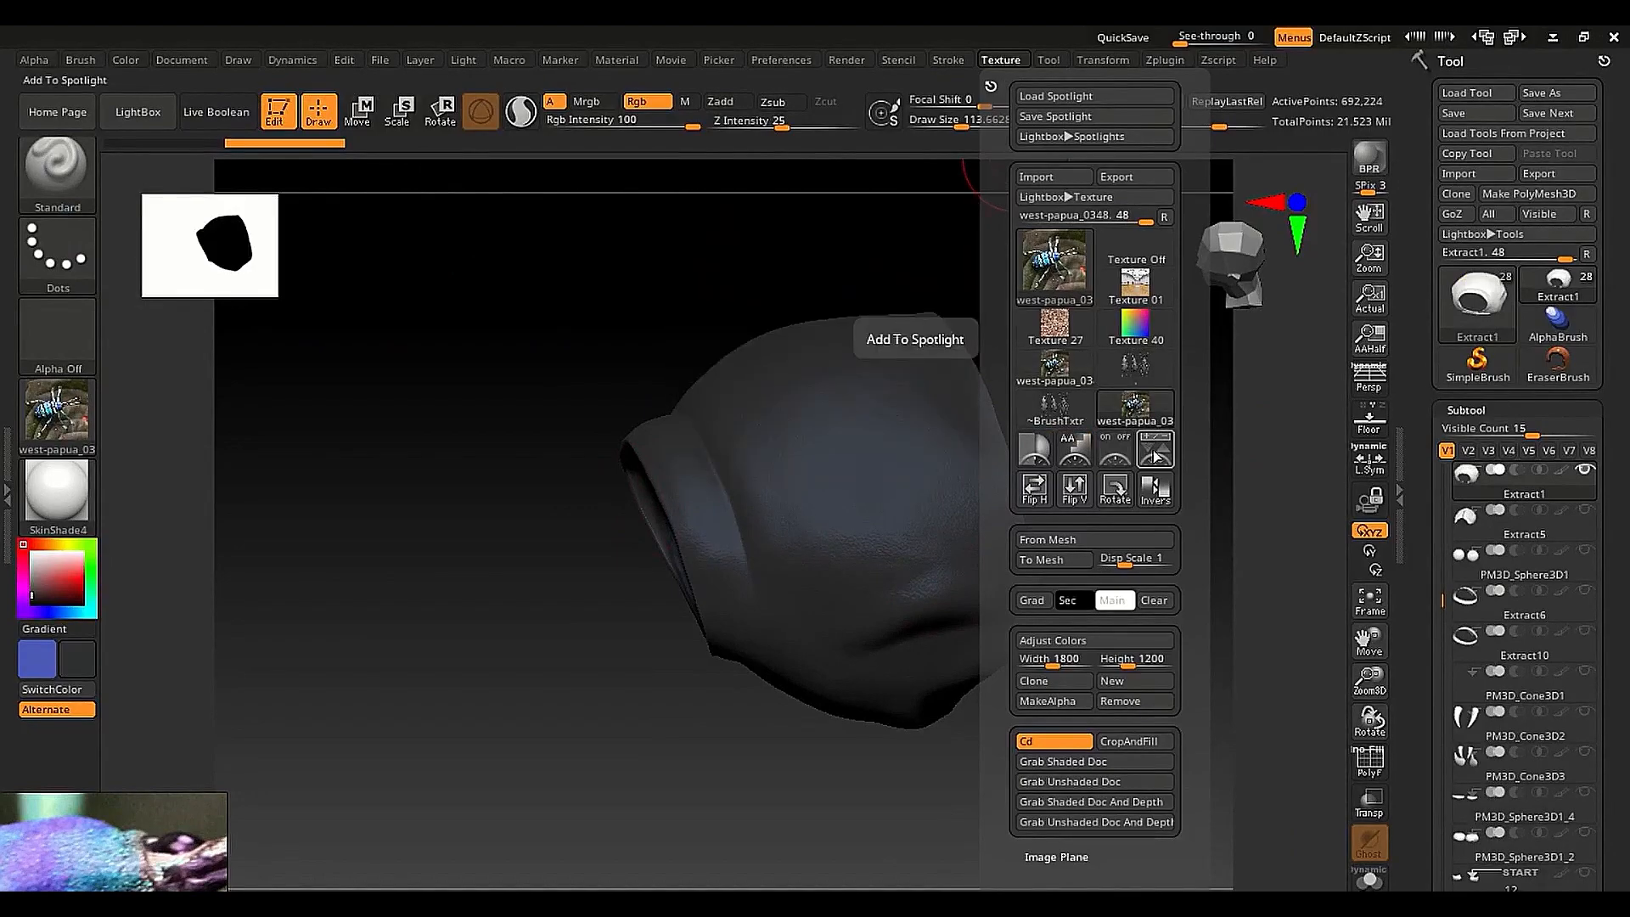
pyautogui.click(1155, 457)
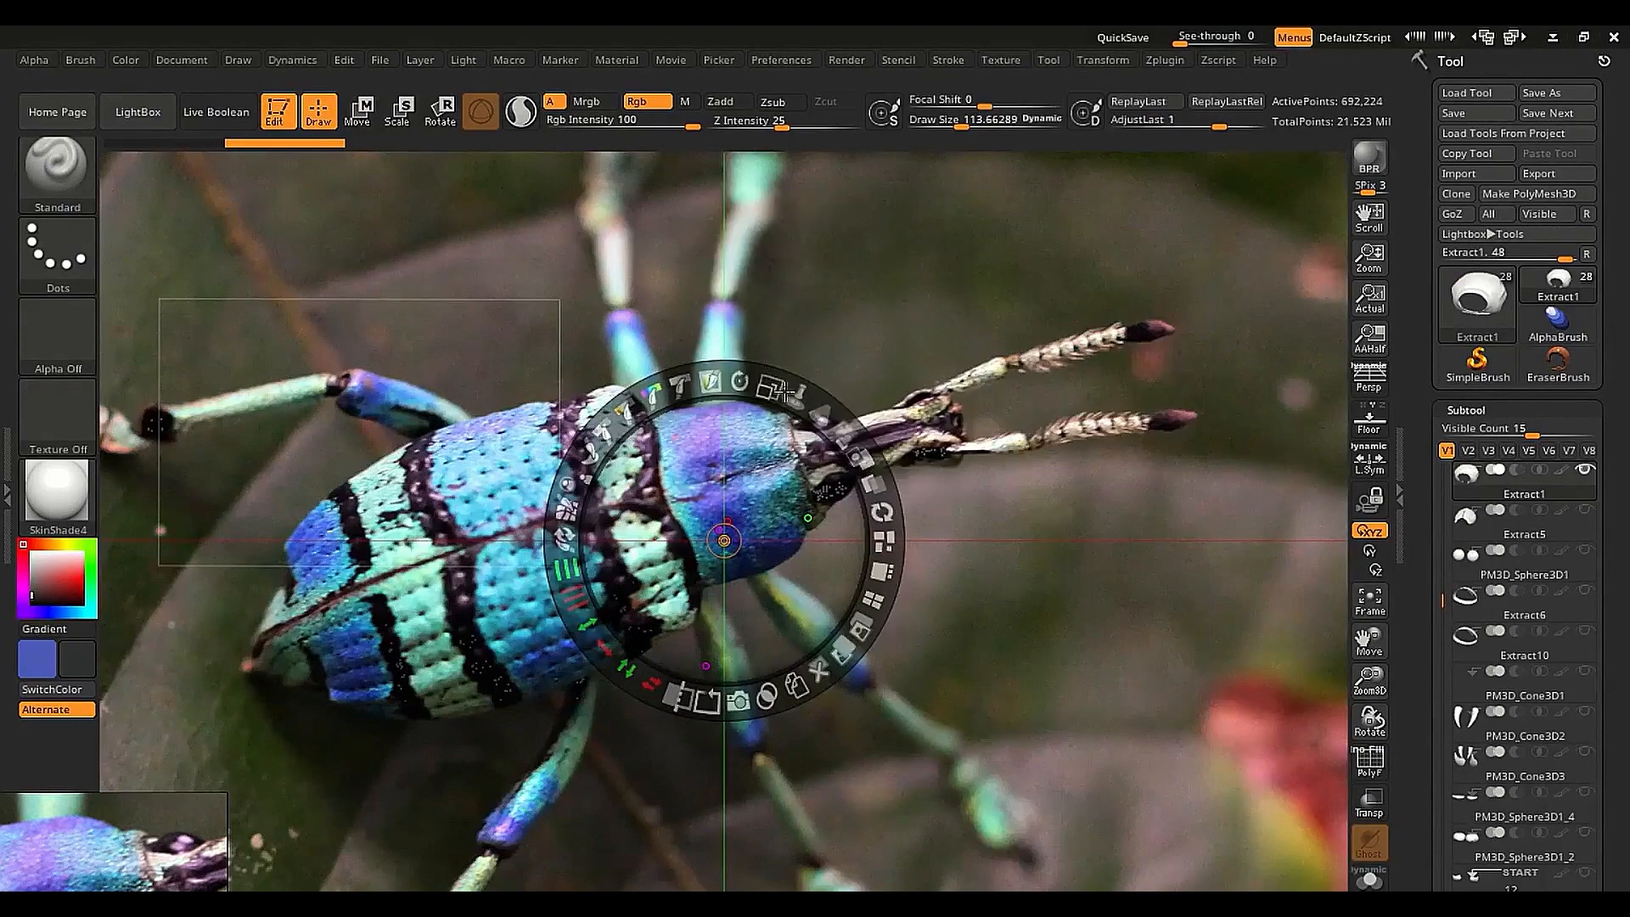
pyautogui.moveTo(777, 388)
pyautogui.mouseDown()
pyautogui.moveTo(599, 415)
pyautogui.moveTo(584, 437)
pyautogui.moveTo(626, 402)
pyautogui.moveTo(768, 381)
pyautogui.mouseUp()
pyautogui.click(217, 489)
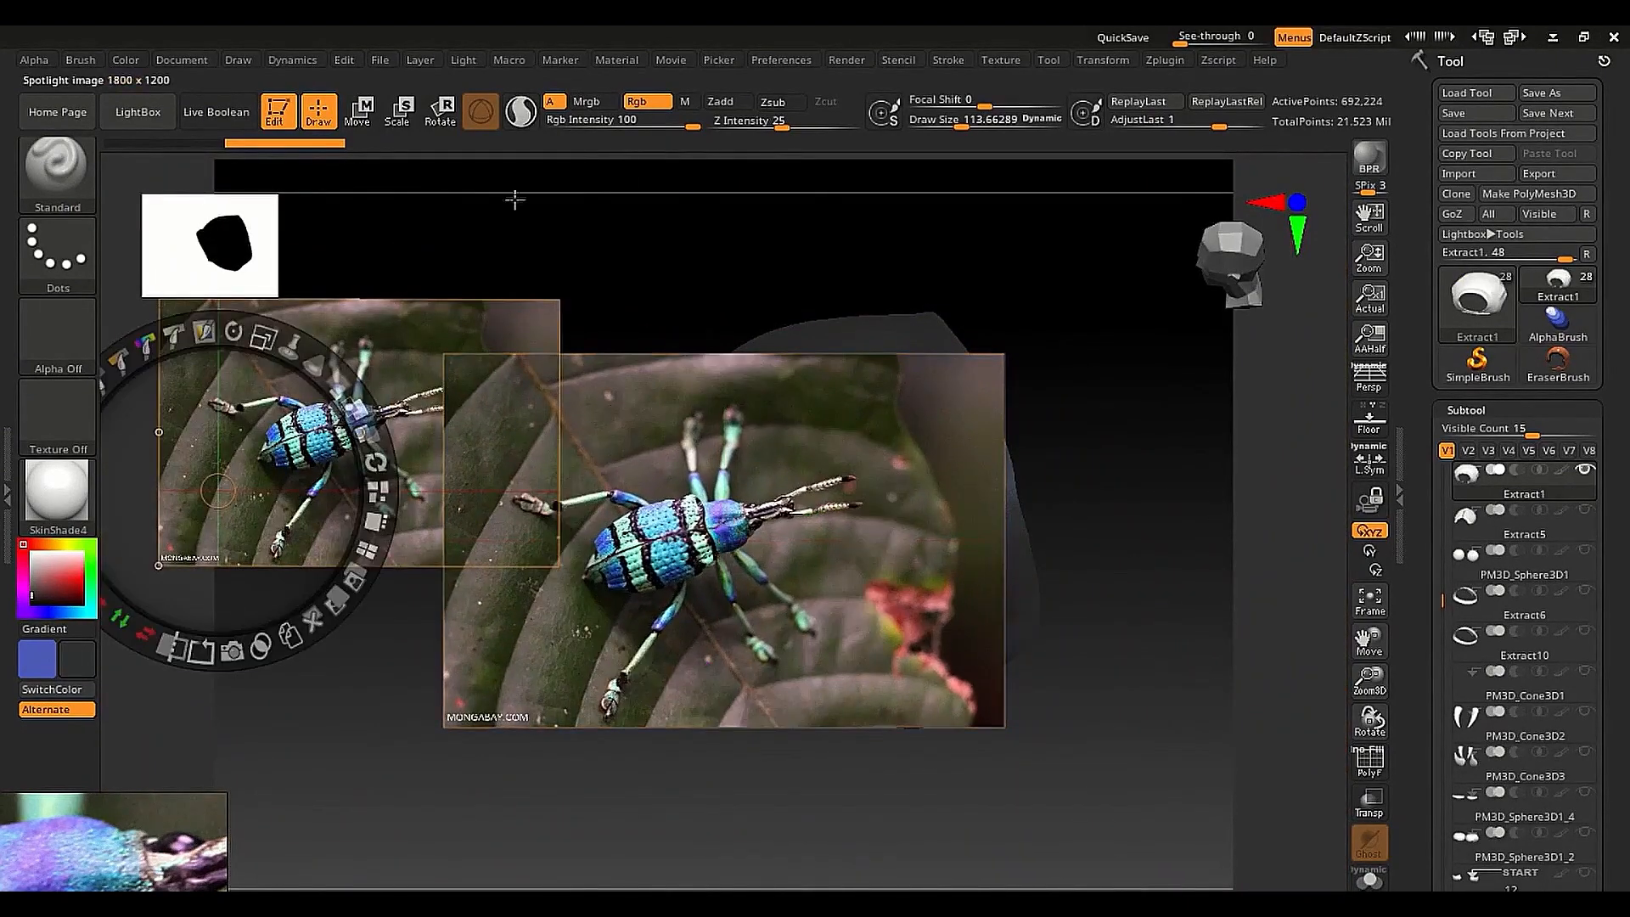
# Add the older west-papua texture with the white spot to Spotlight, and leave only the small clean beetle photo on the canvas
pyautogui.click(1010, 60)
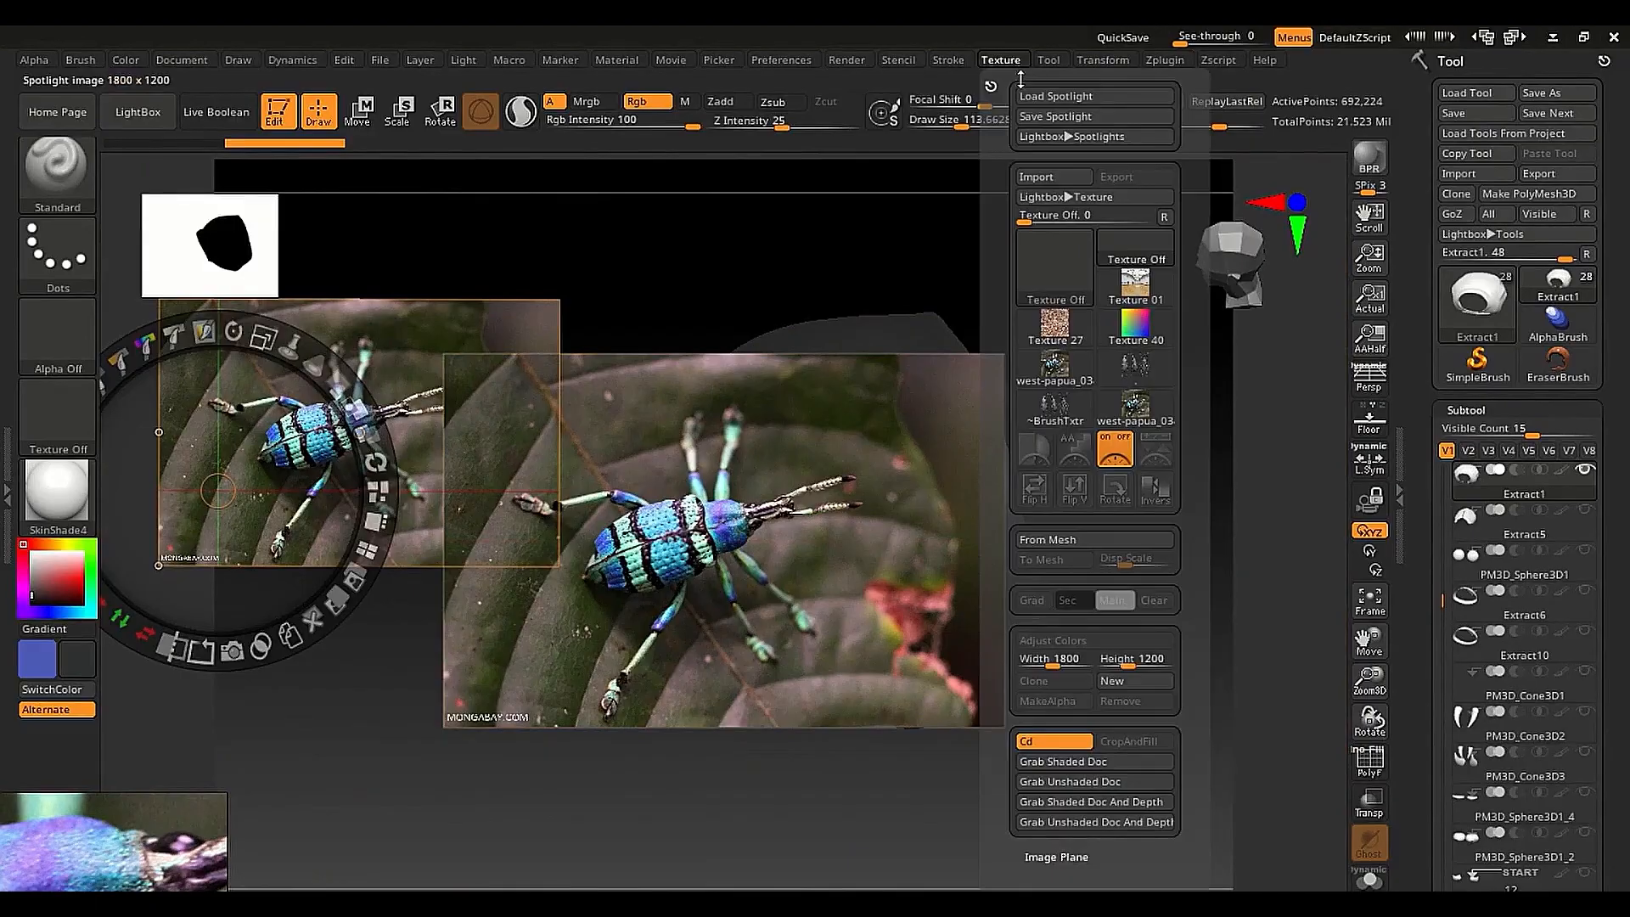
pyautogui.click(1058, 374)
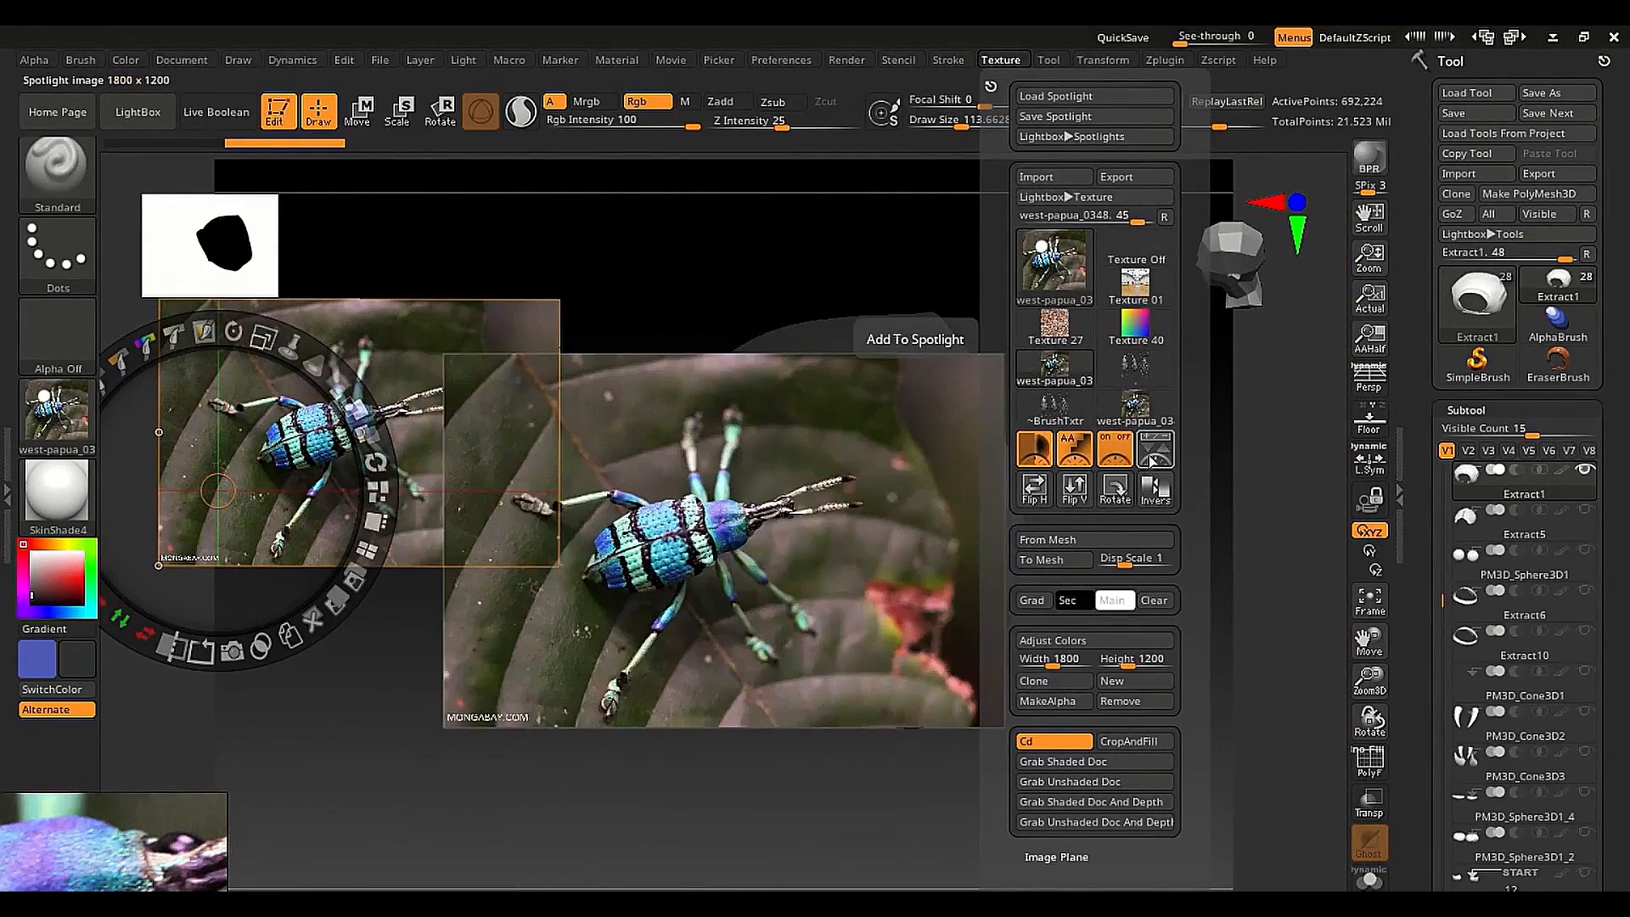
pyautogui.click(1153, 459)
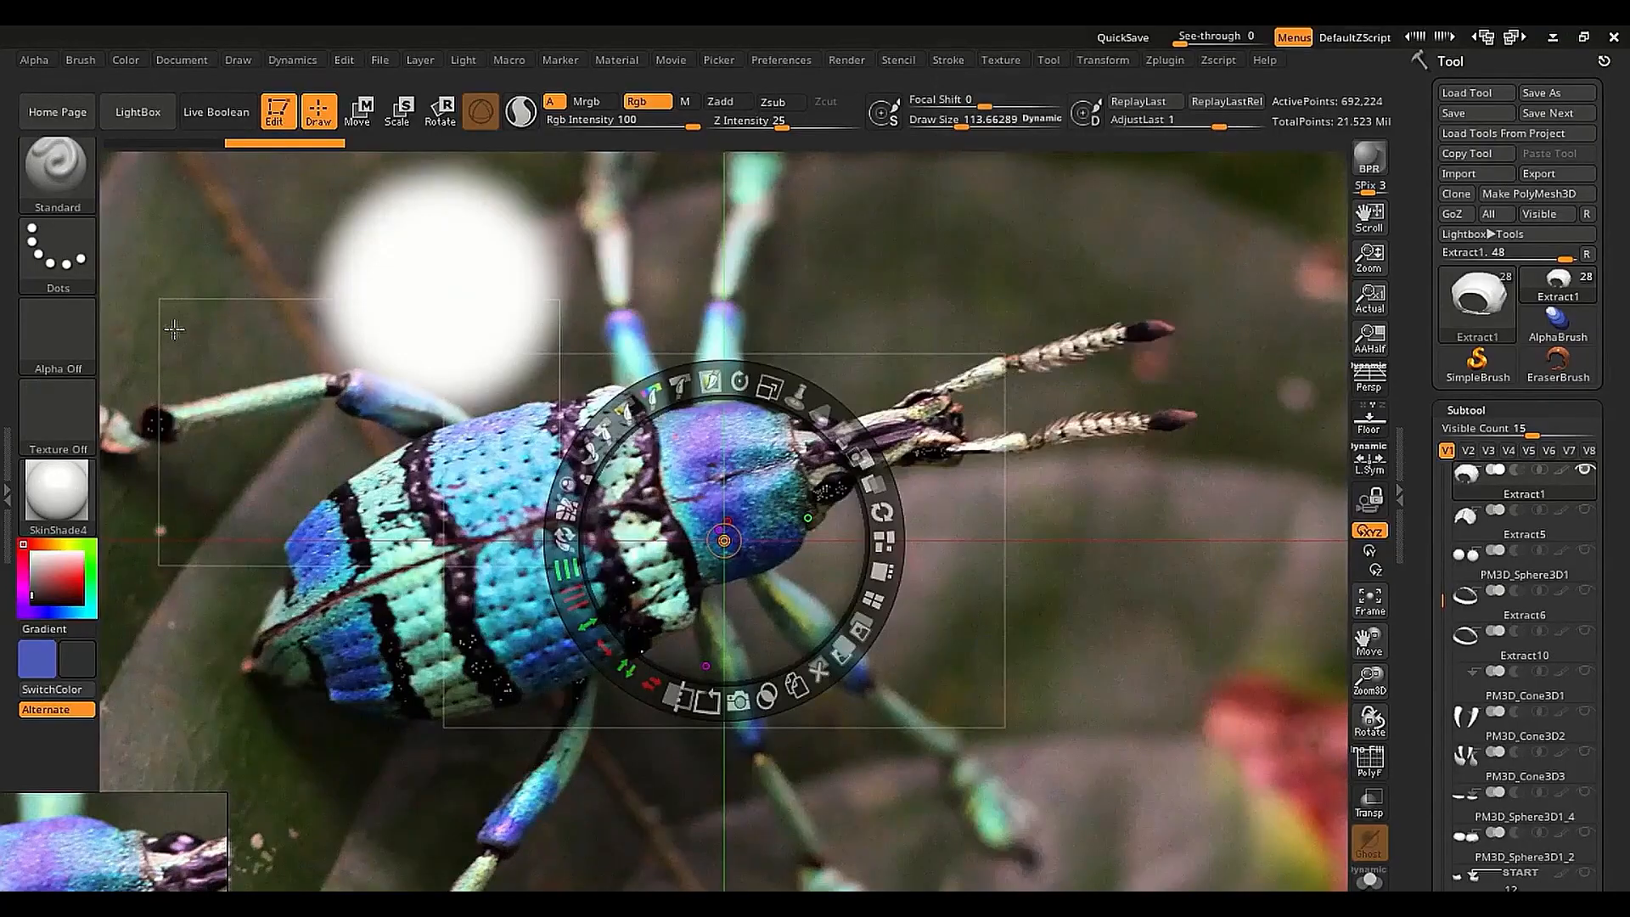
pyautogui.click(397, 339)
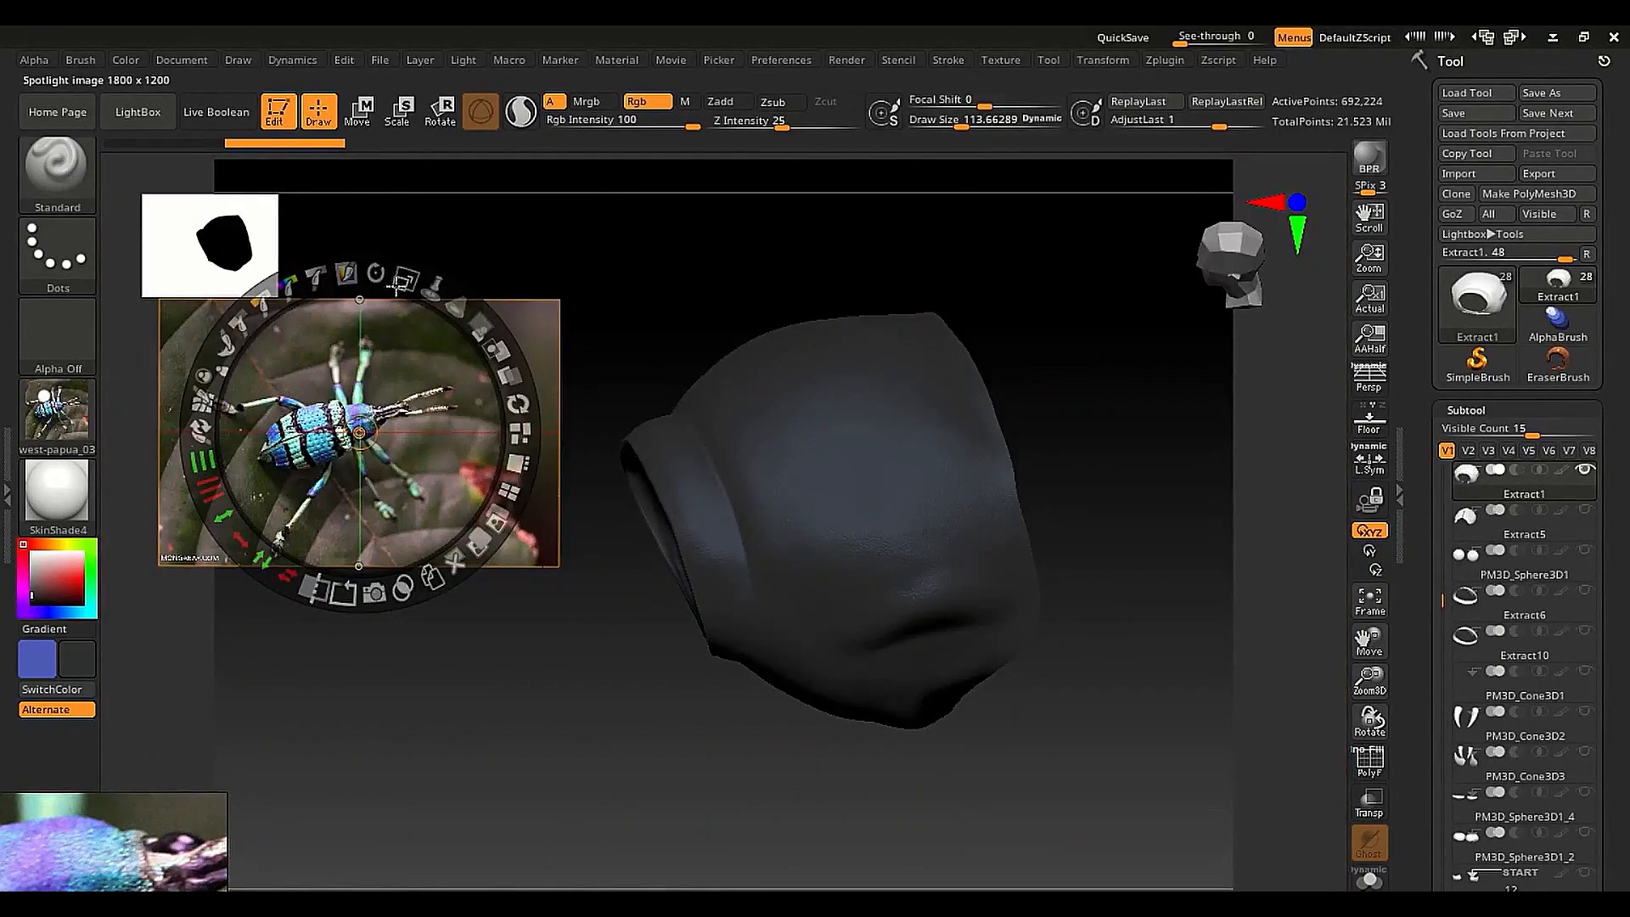
# Enlarge and reposition the Spotlight photo until the beetle's thorax, head and front legs fill the canvas
pyautogui.moveTo(399, 283)
pyautogui.mouseDown()
pyautogui.moveTo(458, 422)
pyautogui.moveTo(447, 499)
pyautogui.mouseUp()
pyautogui.moveTo(430, 366)
pyautogui.mouseDown()
pyautogui.moveTo(353, 365)
pyautogui.moveTo(426, 367)
pyautogui.mouseUp()
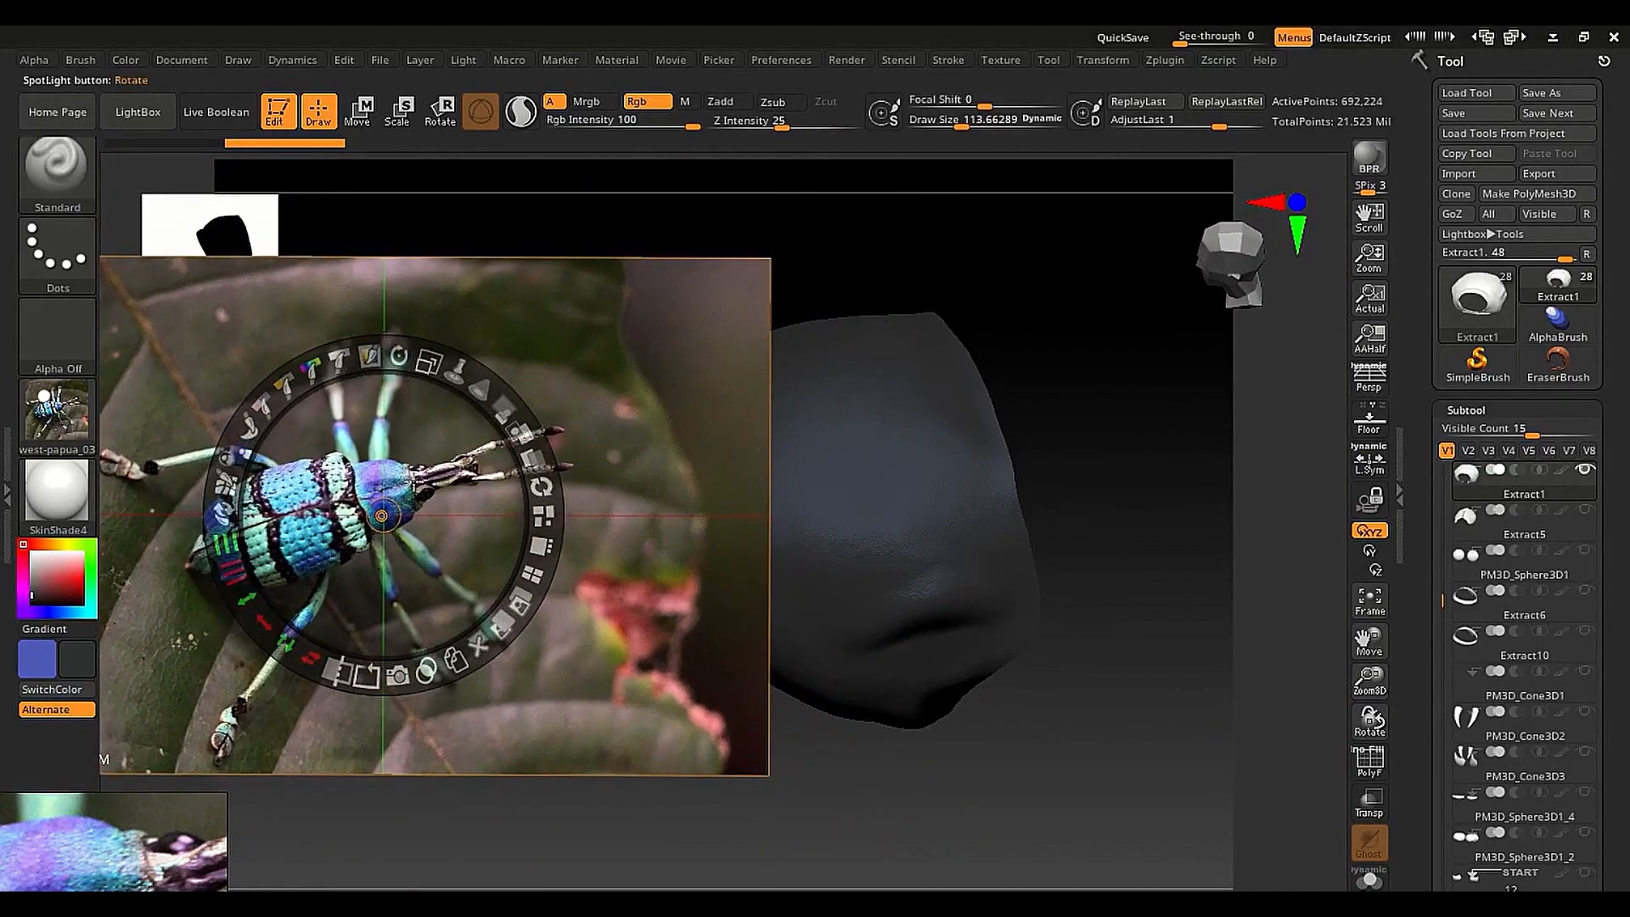
pyautogui.click(688, 481)
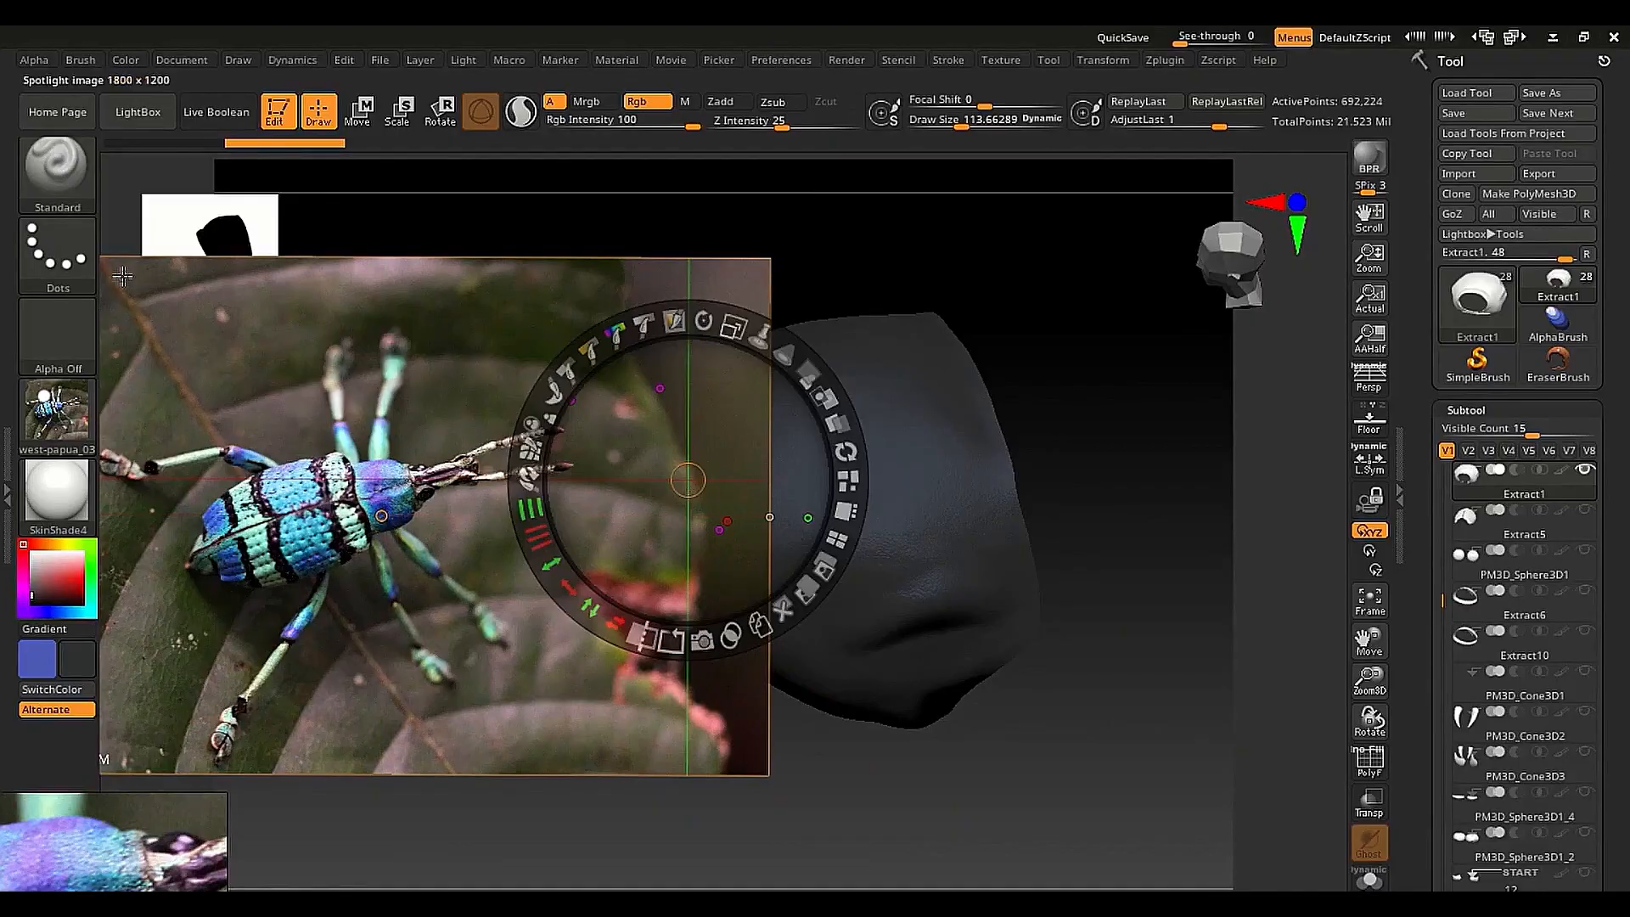
pyautogui.click(128, 302)
pyautogui.moveTo(174, 158); pyautogui.dragTo(255, 207)
pyautogui.click(355, 420)
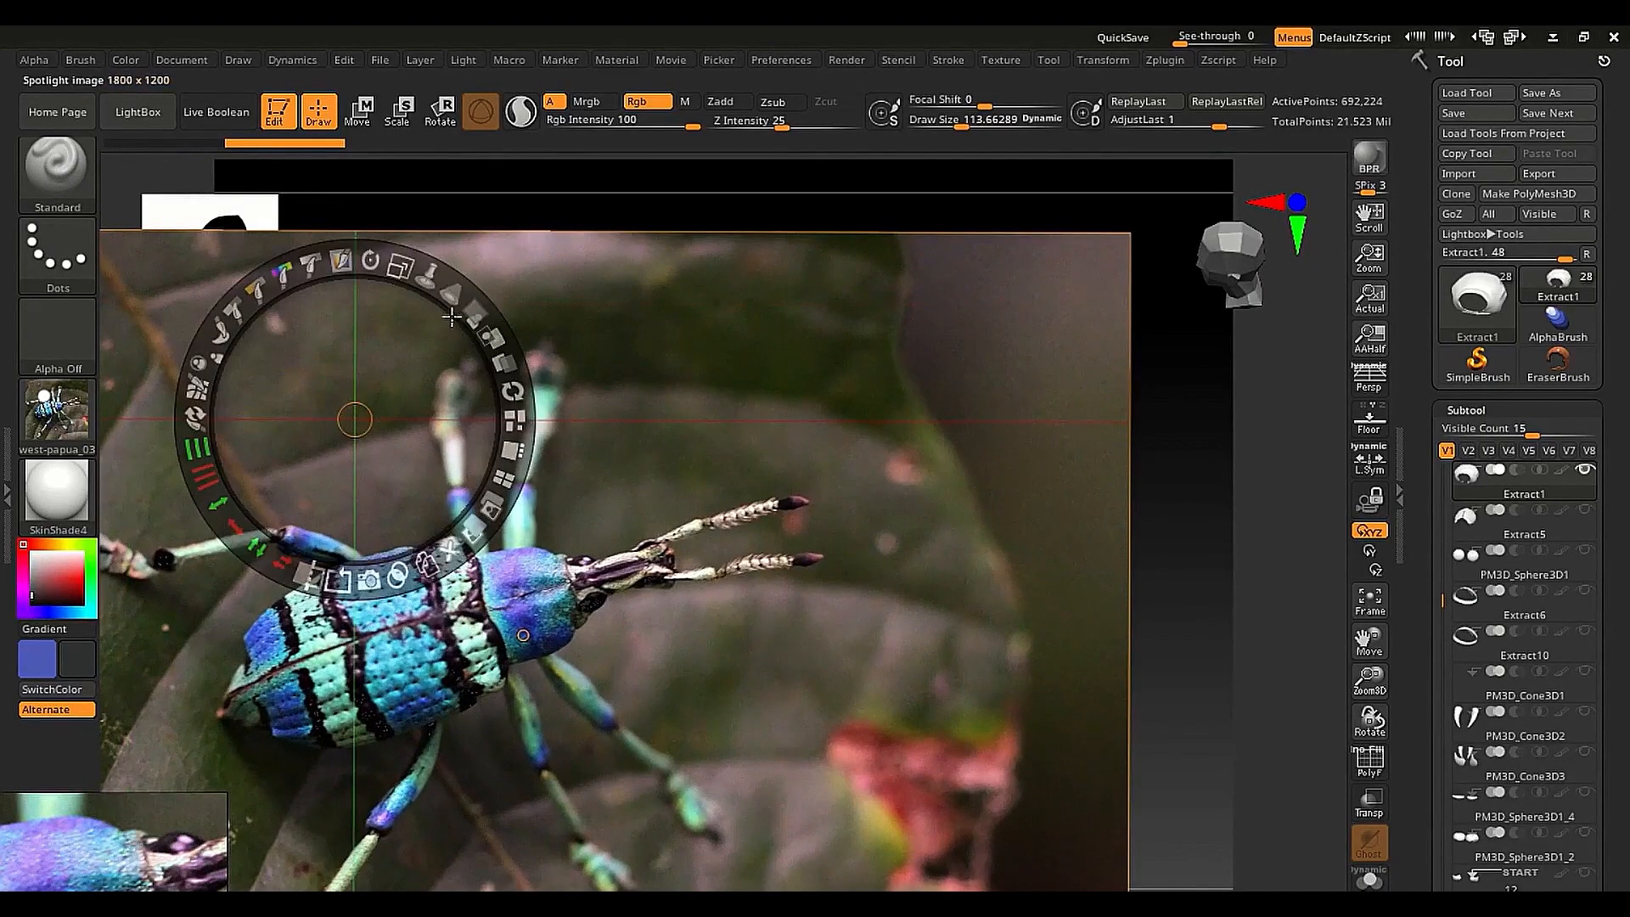
pyautogui.moveTo(451, 316); pyautogui.dragTo(637, 802)
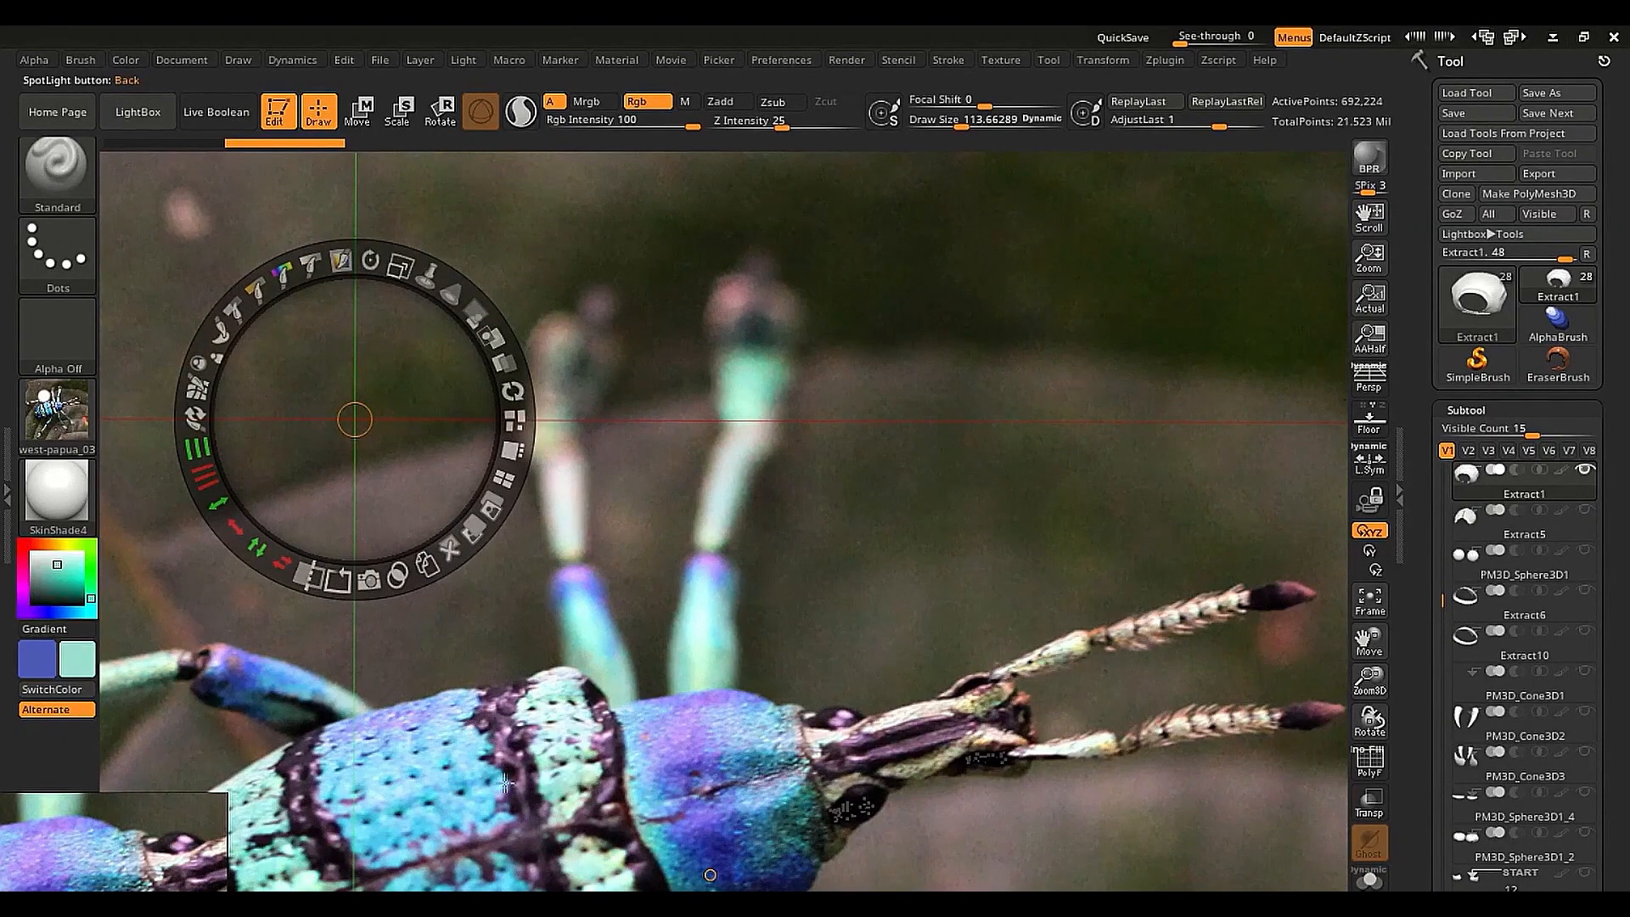
# Sample various colours from the Spotlight photo into the main colour, ending on a leaf brown (90, 77, 60)
pyautogui.press('c')
pyautogui.press('c')
pyautogui.press('c')
pyautogui.press('c')
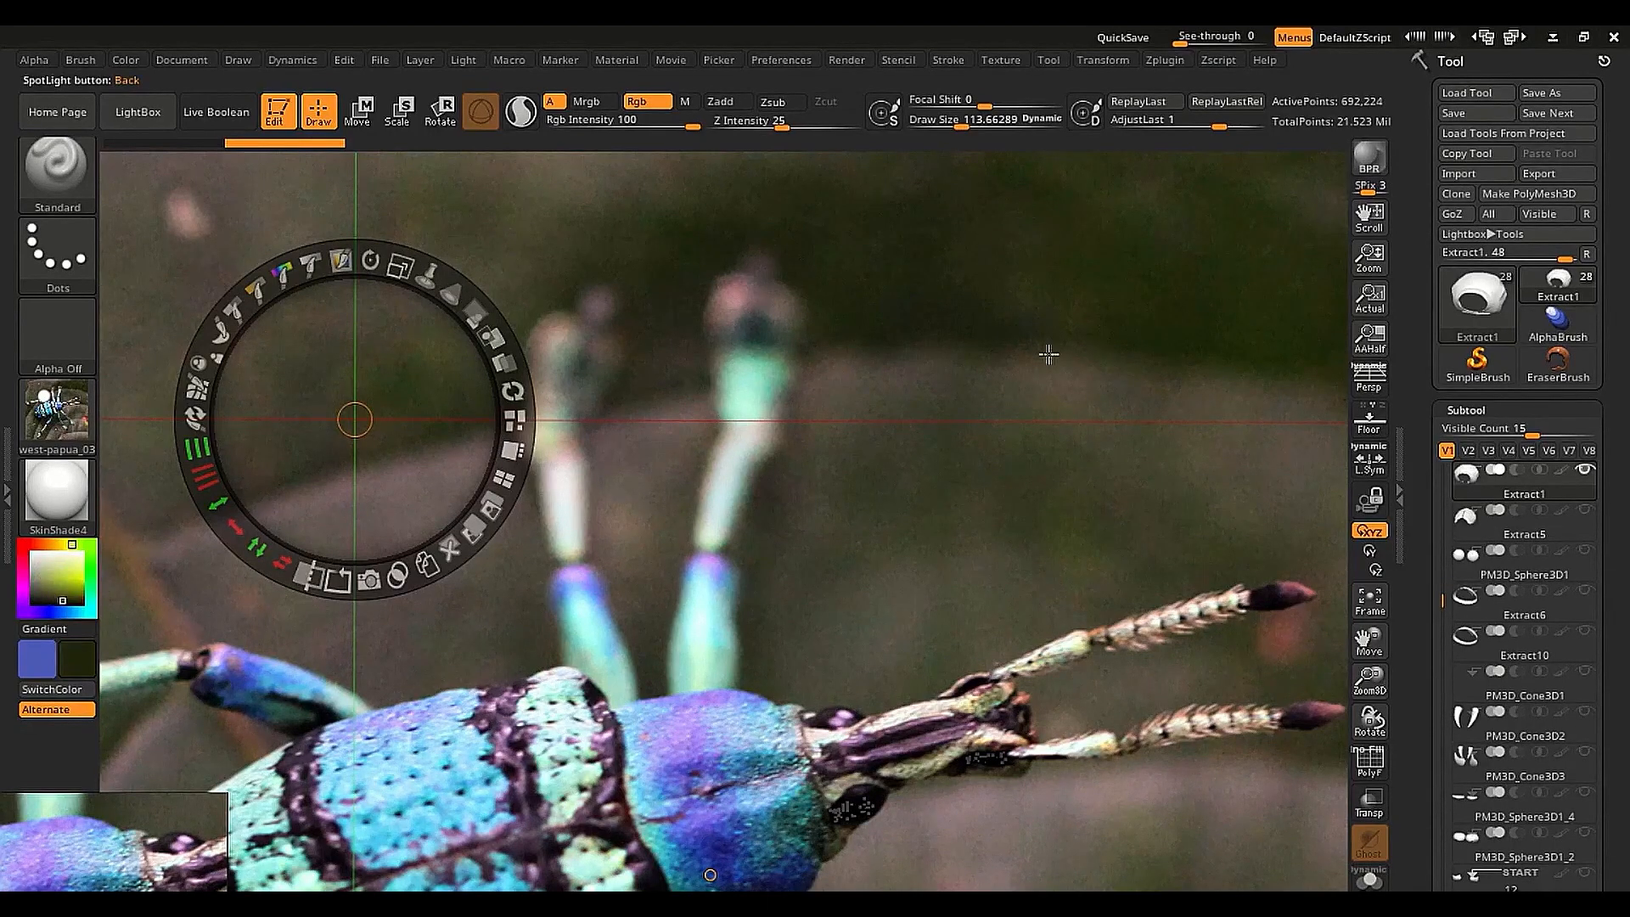
pyautogui.press('c')
pyautogui.press('c')
pyautogui.press('c')
pyautogui.press('c')
pyautogui.press('c')
pyautogui.press('c')
pyautogui.press('c')
pyautogui.press('c')
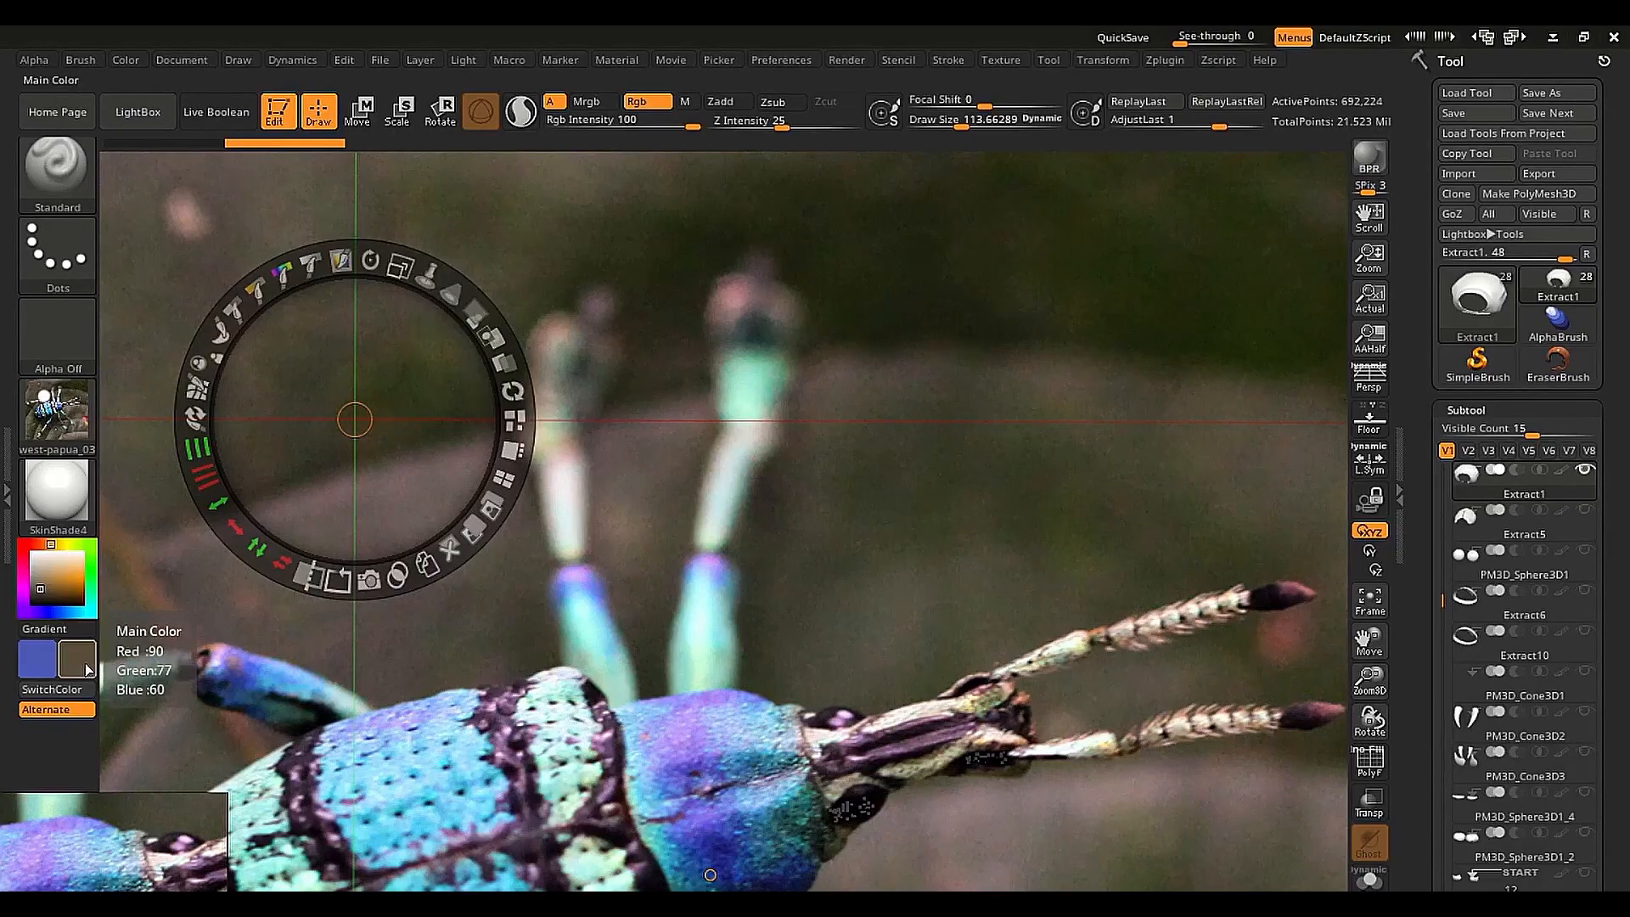
# Make the secondary colour active, sample violet and finally light blue from the beetle photo into it, and close Spotlight
pyautogui.click(30, 667)
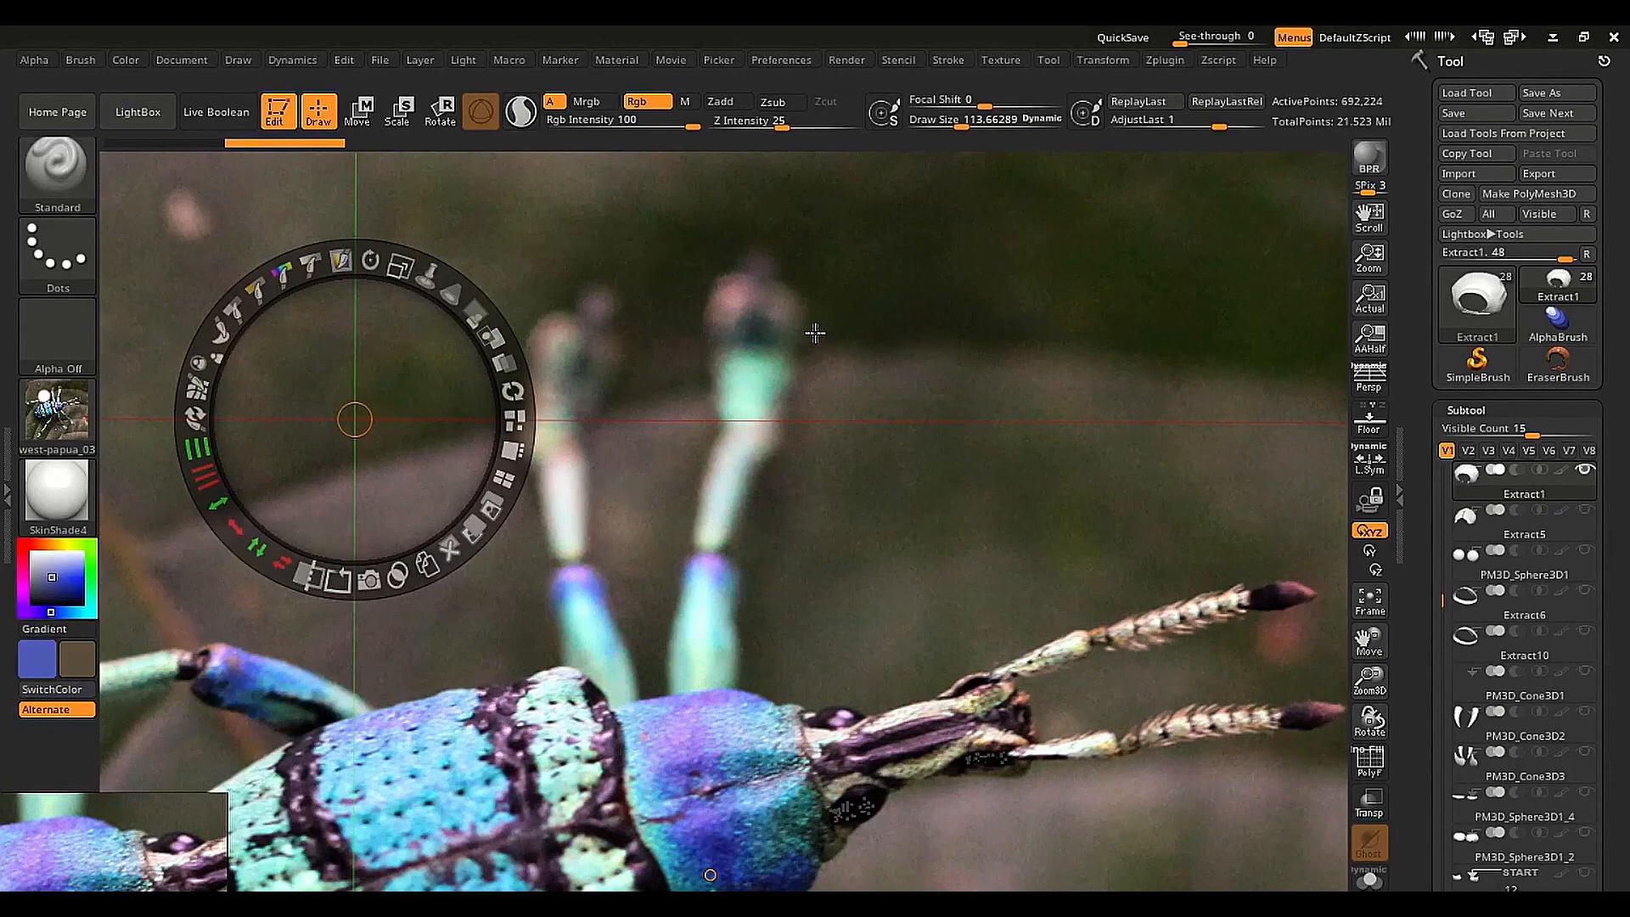
pyautogui.press('c')
pyautogui.press('c')
pyautogui.press('c')
pyautogui.press('c')
pyautogui.press('c')
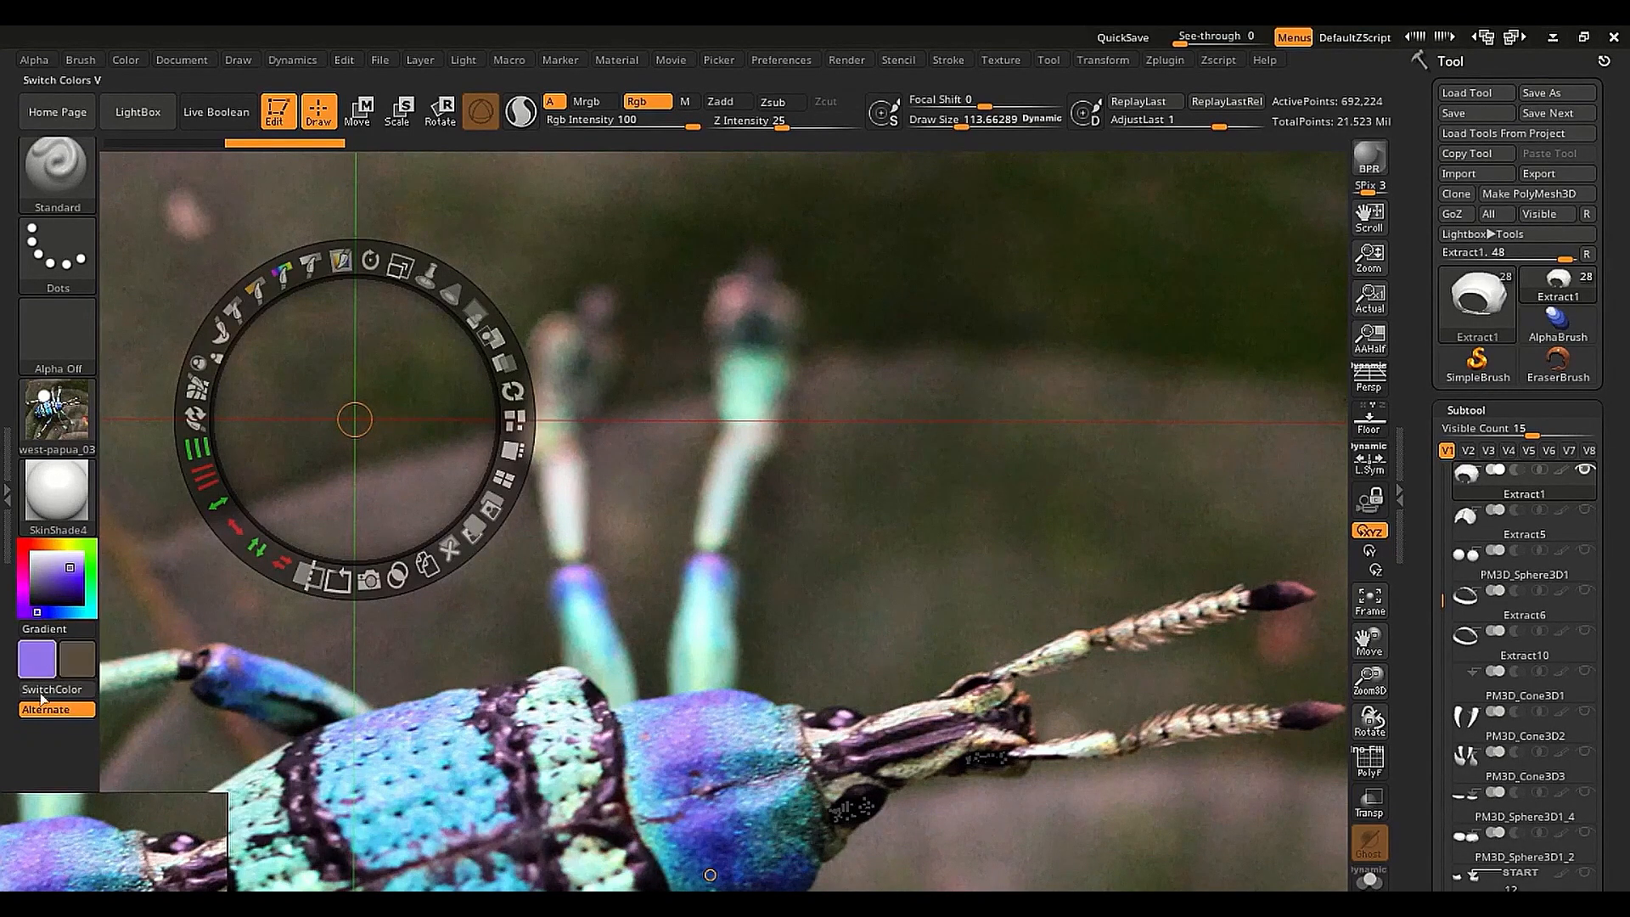
pyautogui.press('c')
pyautogui.press('c')
pyautogui.press('c')
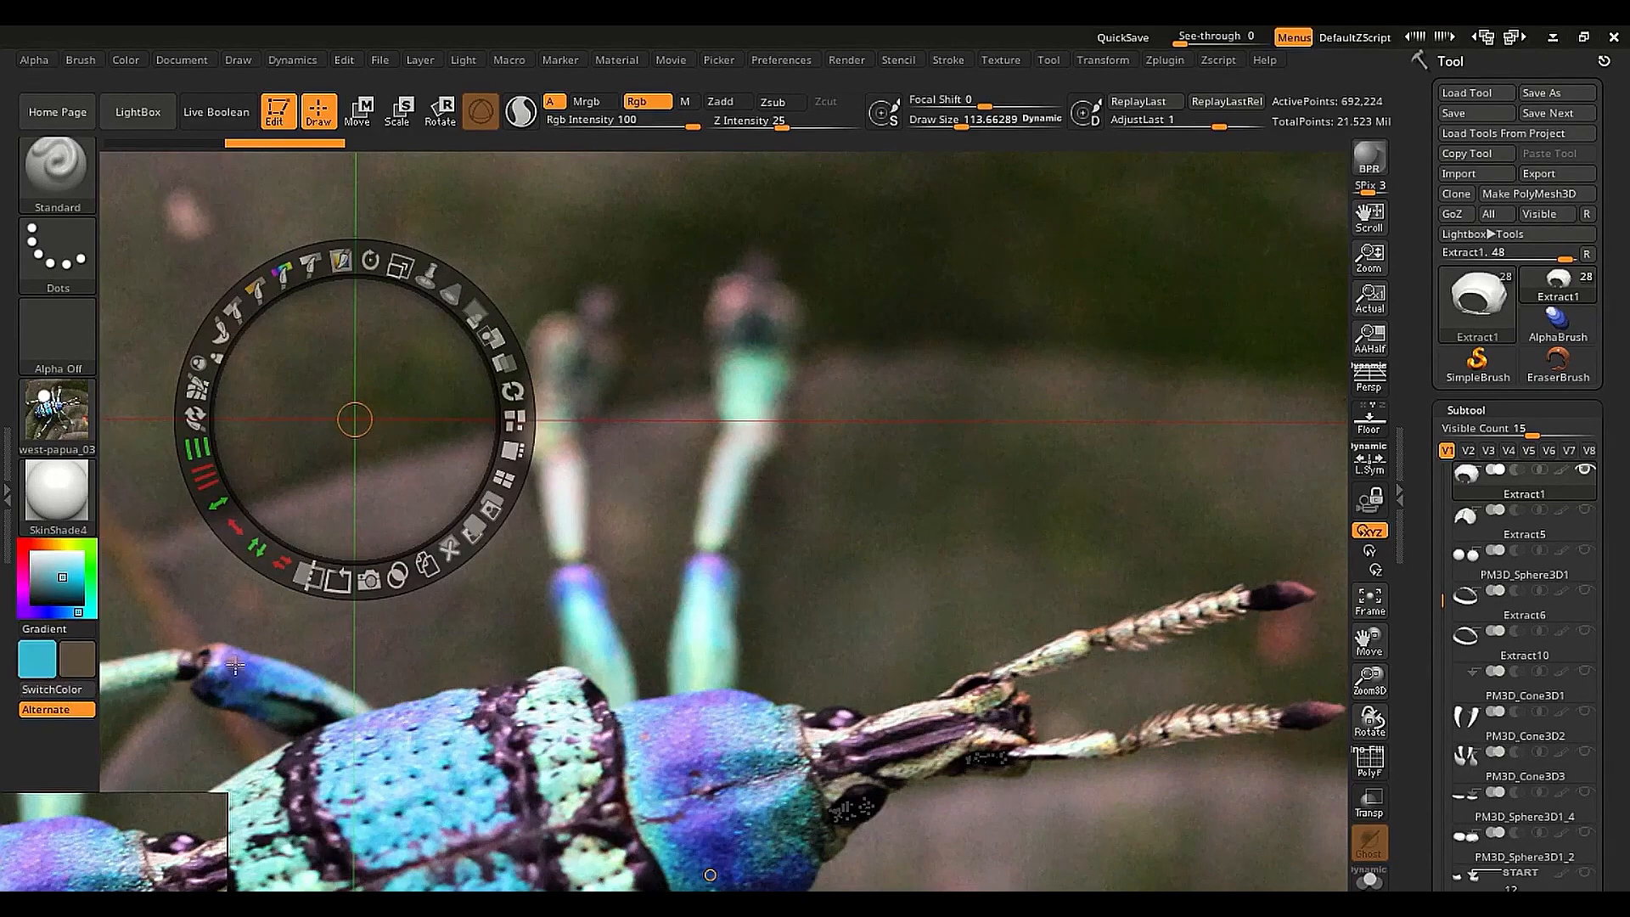
pyautogui.hotkey('shift', 'z')
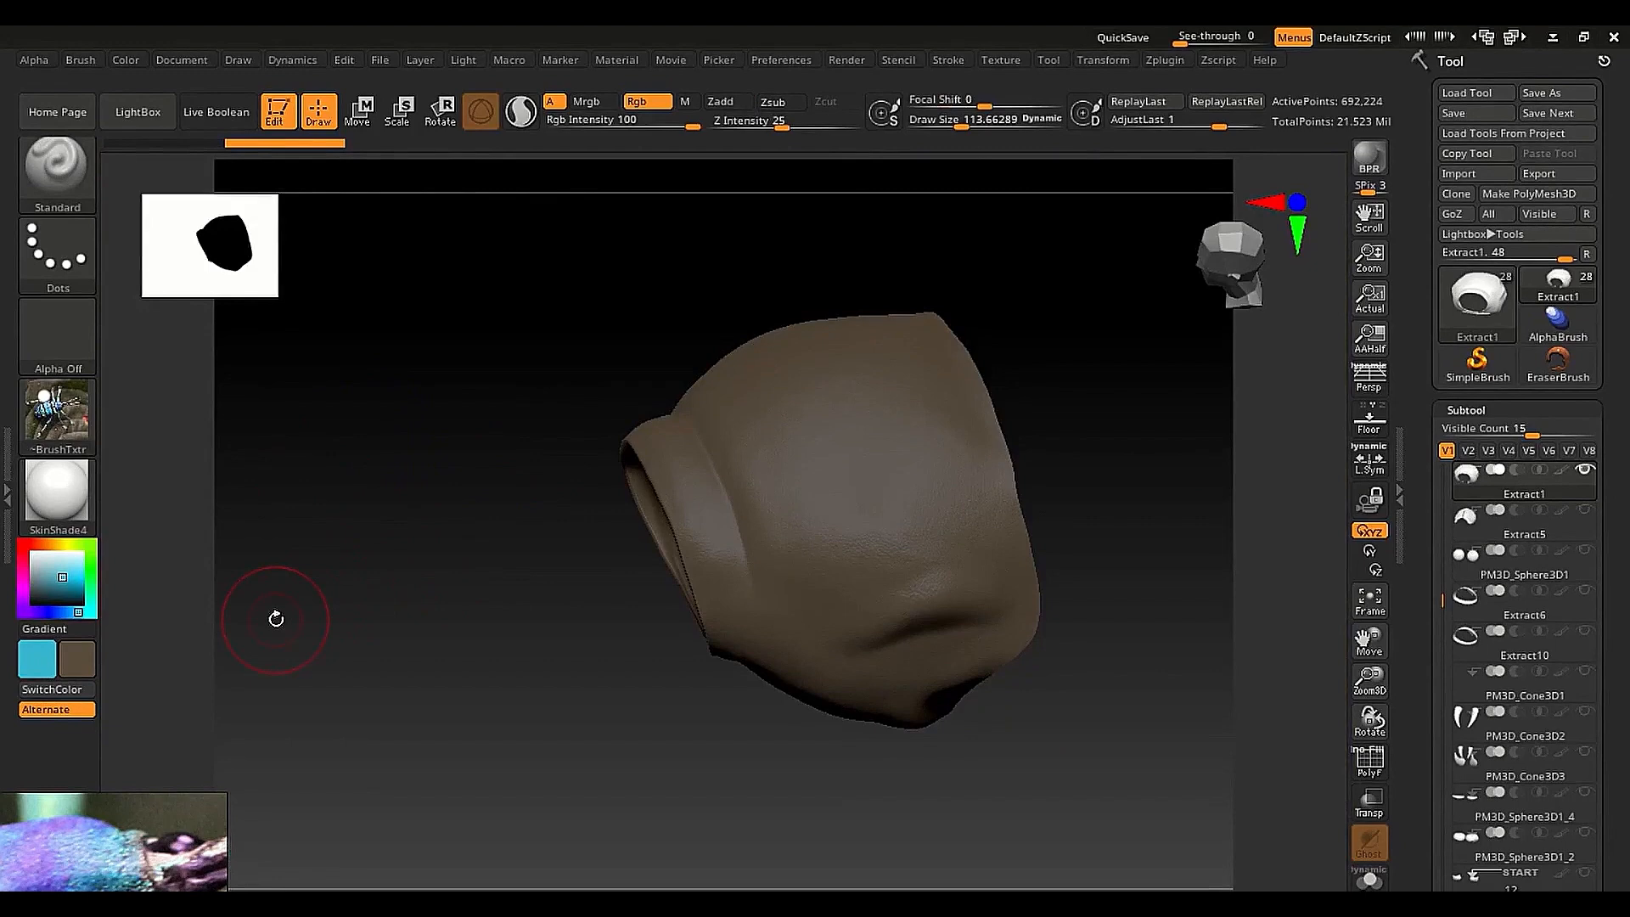
# Turn on polypaint for the thorax shell Extract1 and cover its surface with a fine speckled noise mask
pyautogui.click(1560, 470)
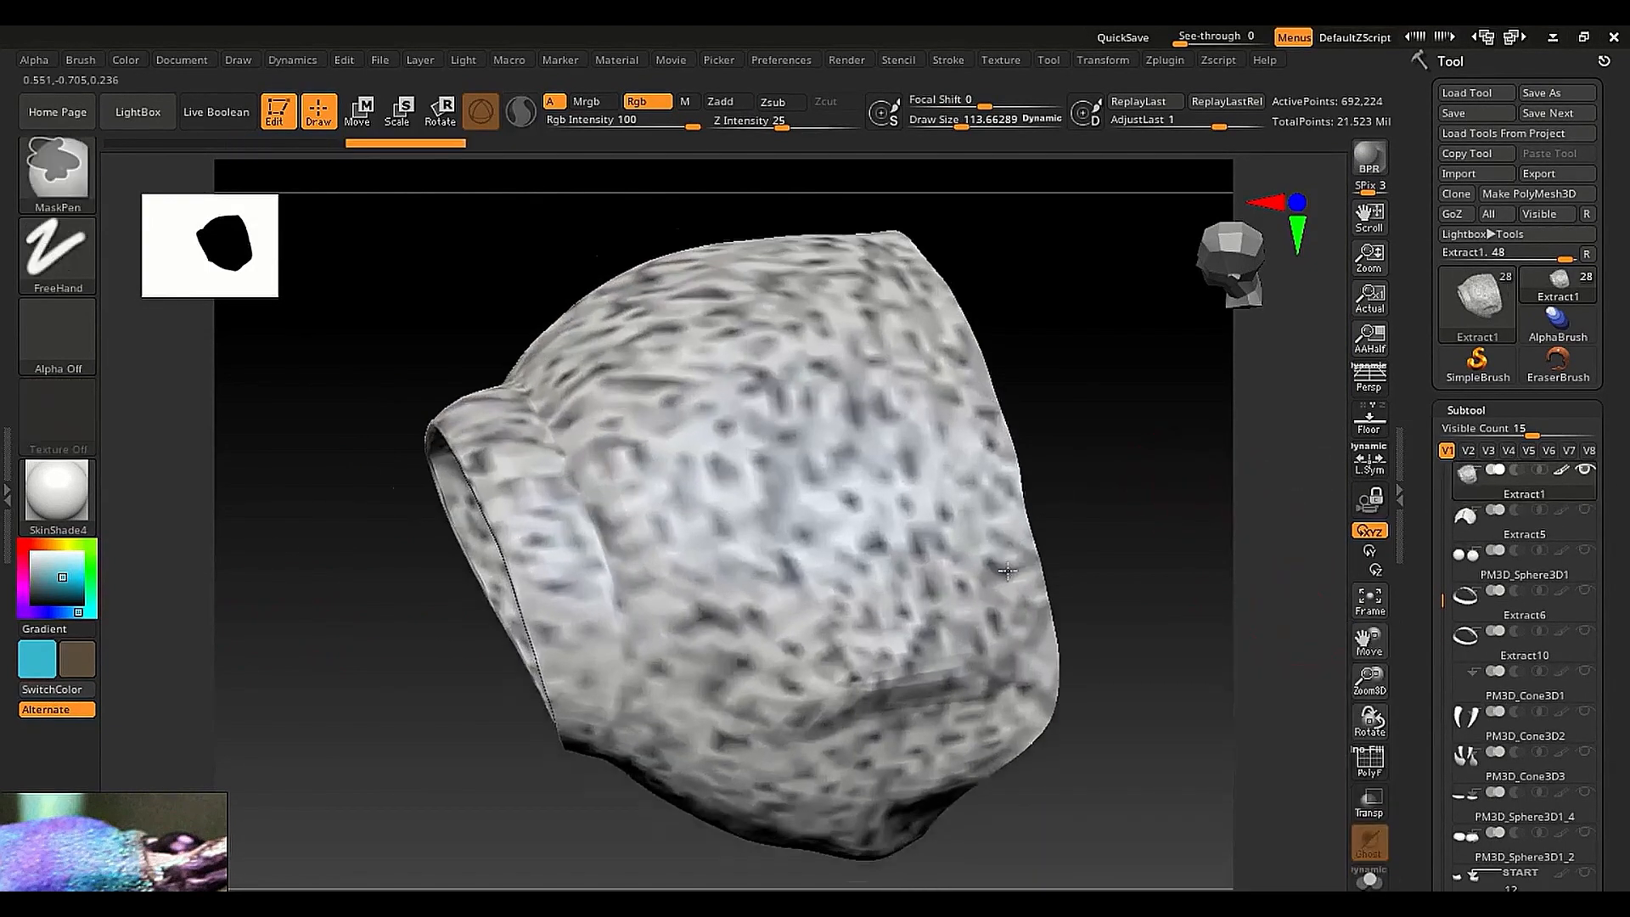
pyautogui.moveTo(964, 594); pyautogui.dragTo(755, 414, button='right')
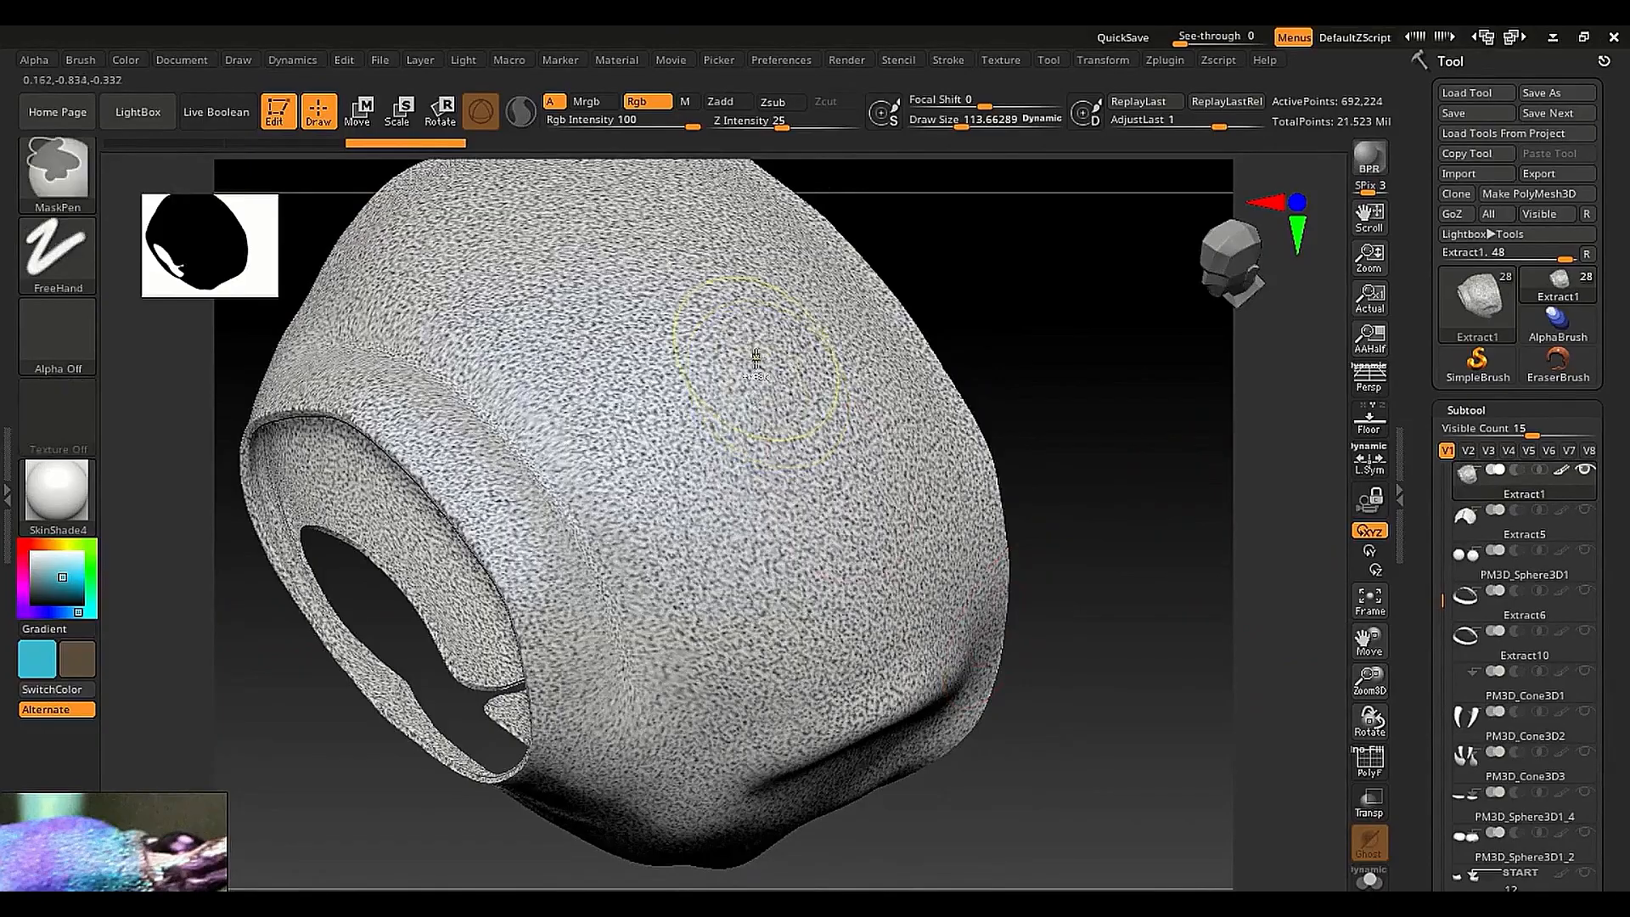
# Fill the whole thorax shell with turquoise (69, 197, 201), and refill it with the brown from the other colour swatch
pyautogui.moveTo(750, 355); pyautogui.dragTo(521, 411, button='right')
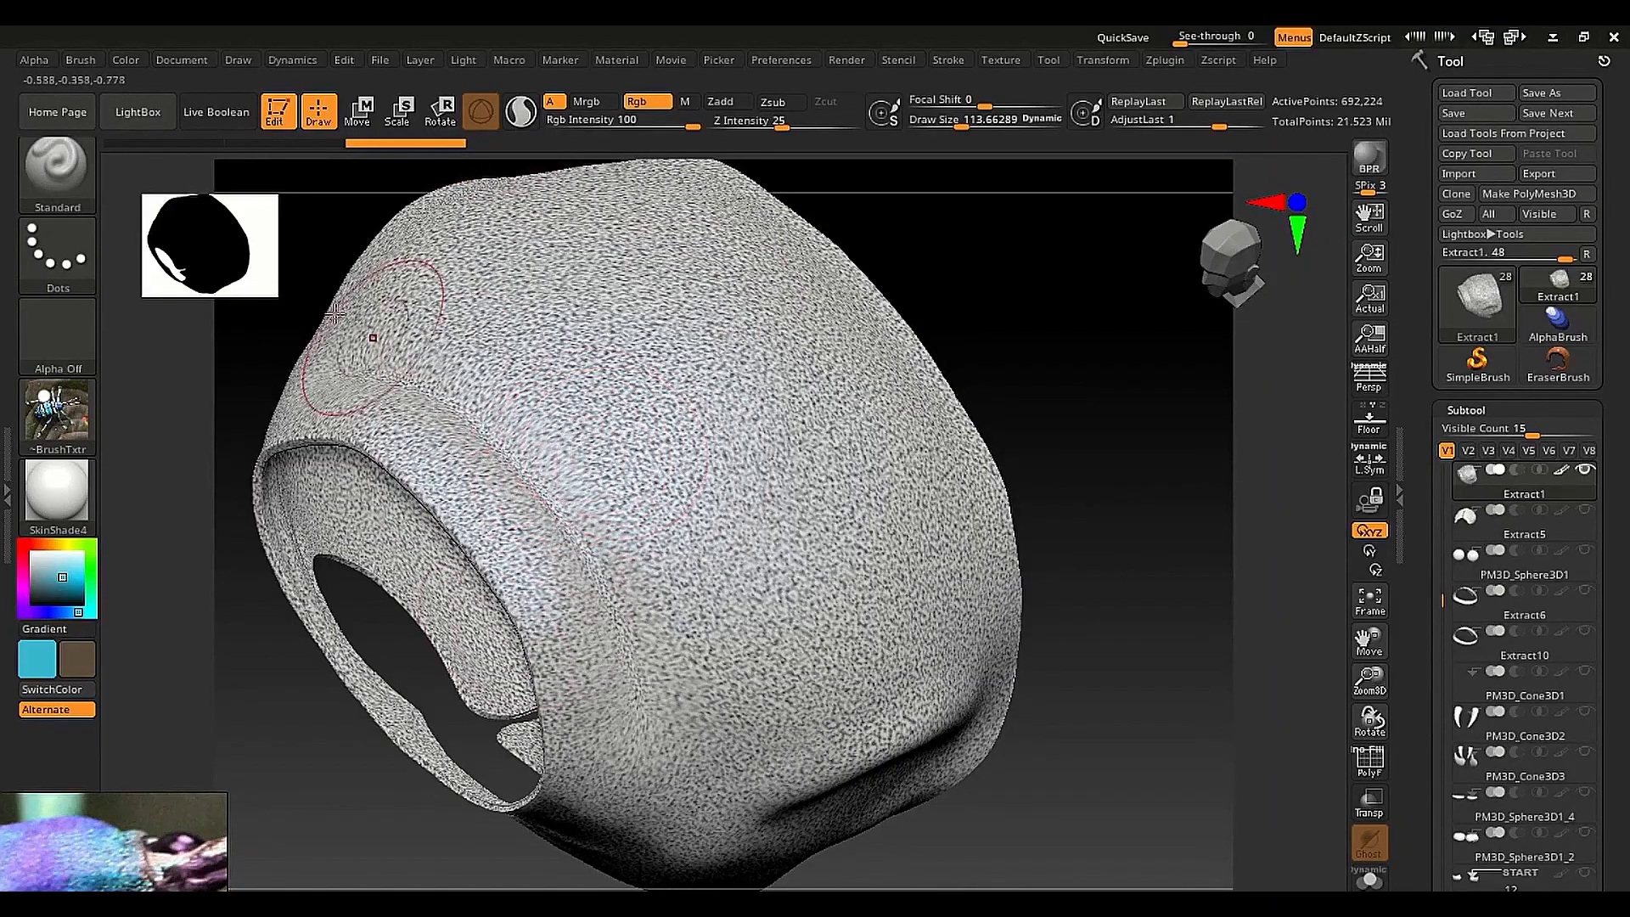
pyautogui.click(132, 63)
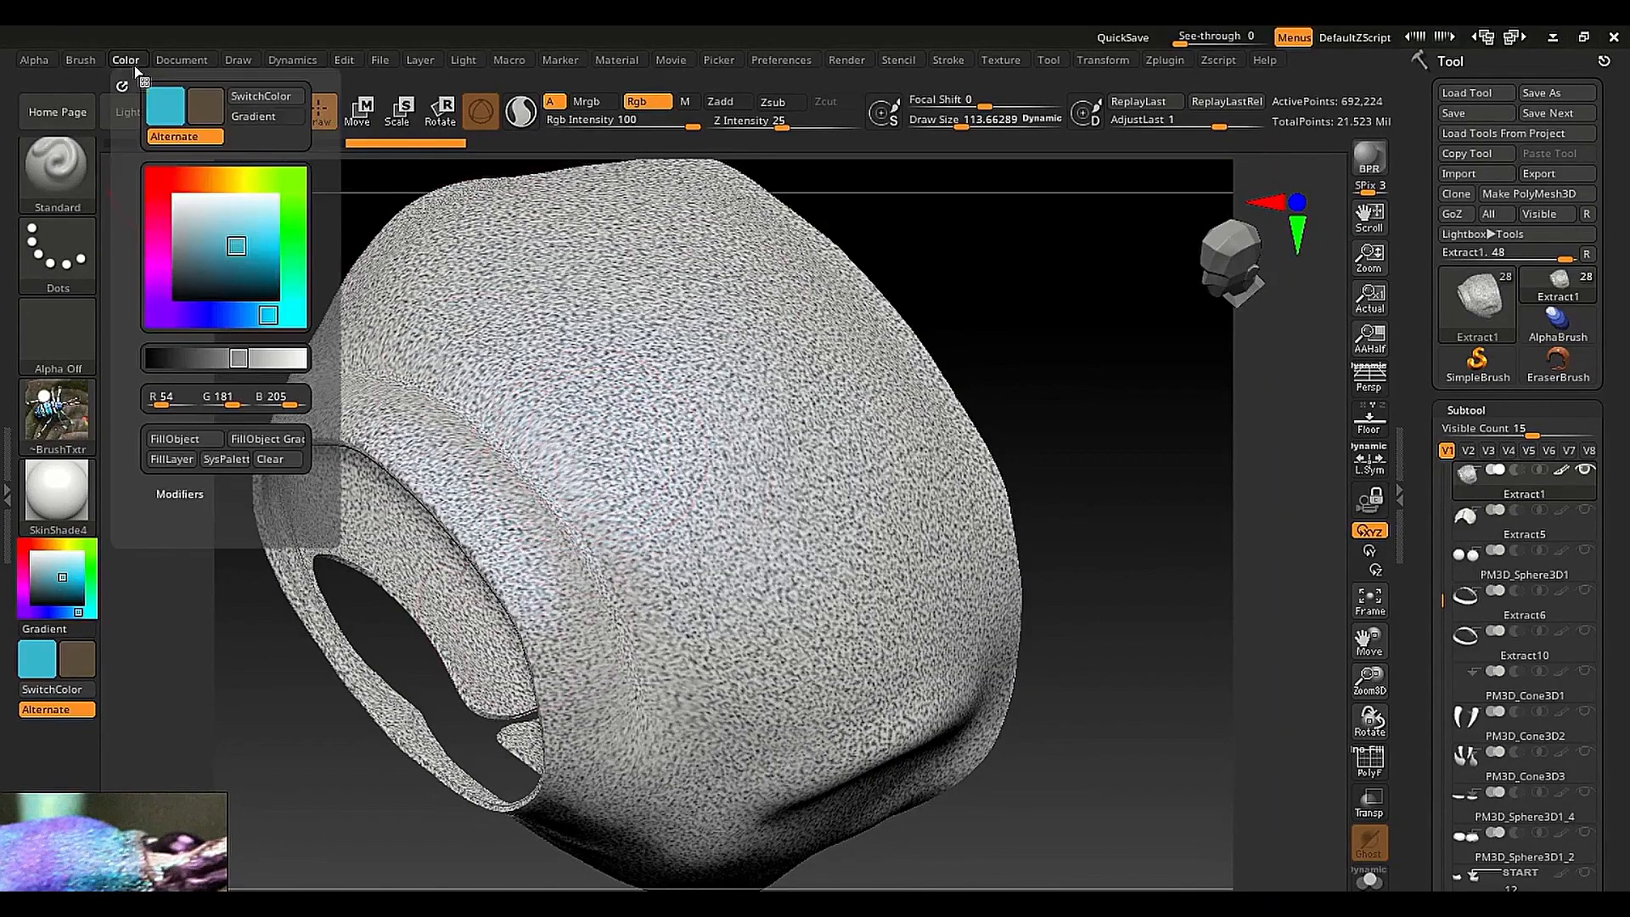
pyautogui.click(203, 449)
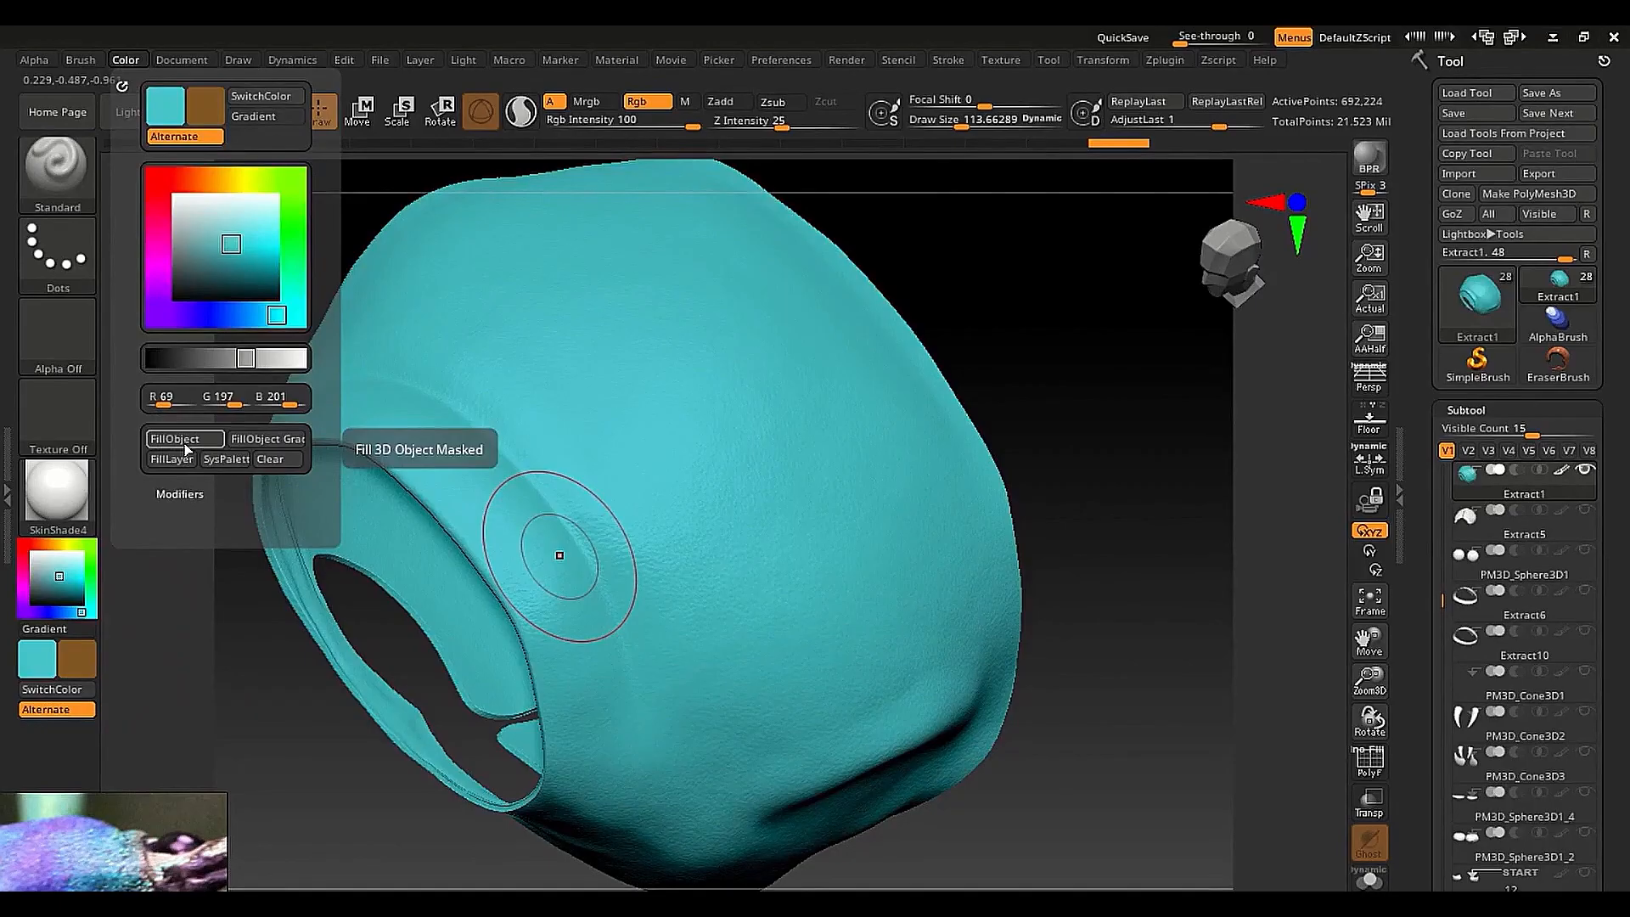
pyautogui.click(185, 440)
# Change the brown swatch to a light orange (229, 171, 95) and fill the thorax shell with it
pyautogui.click(85, 662)
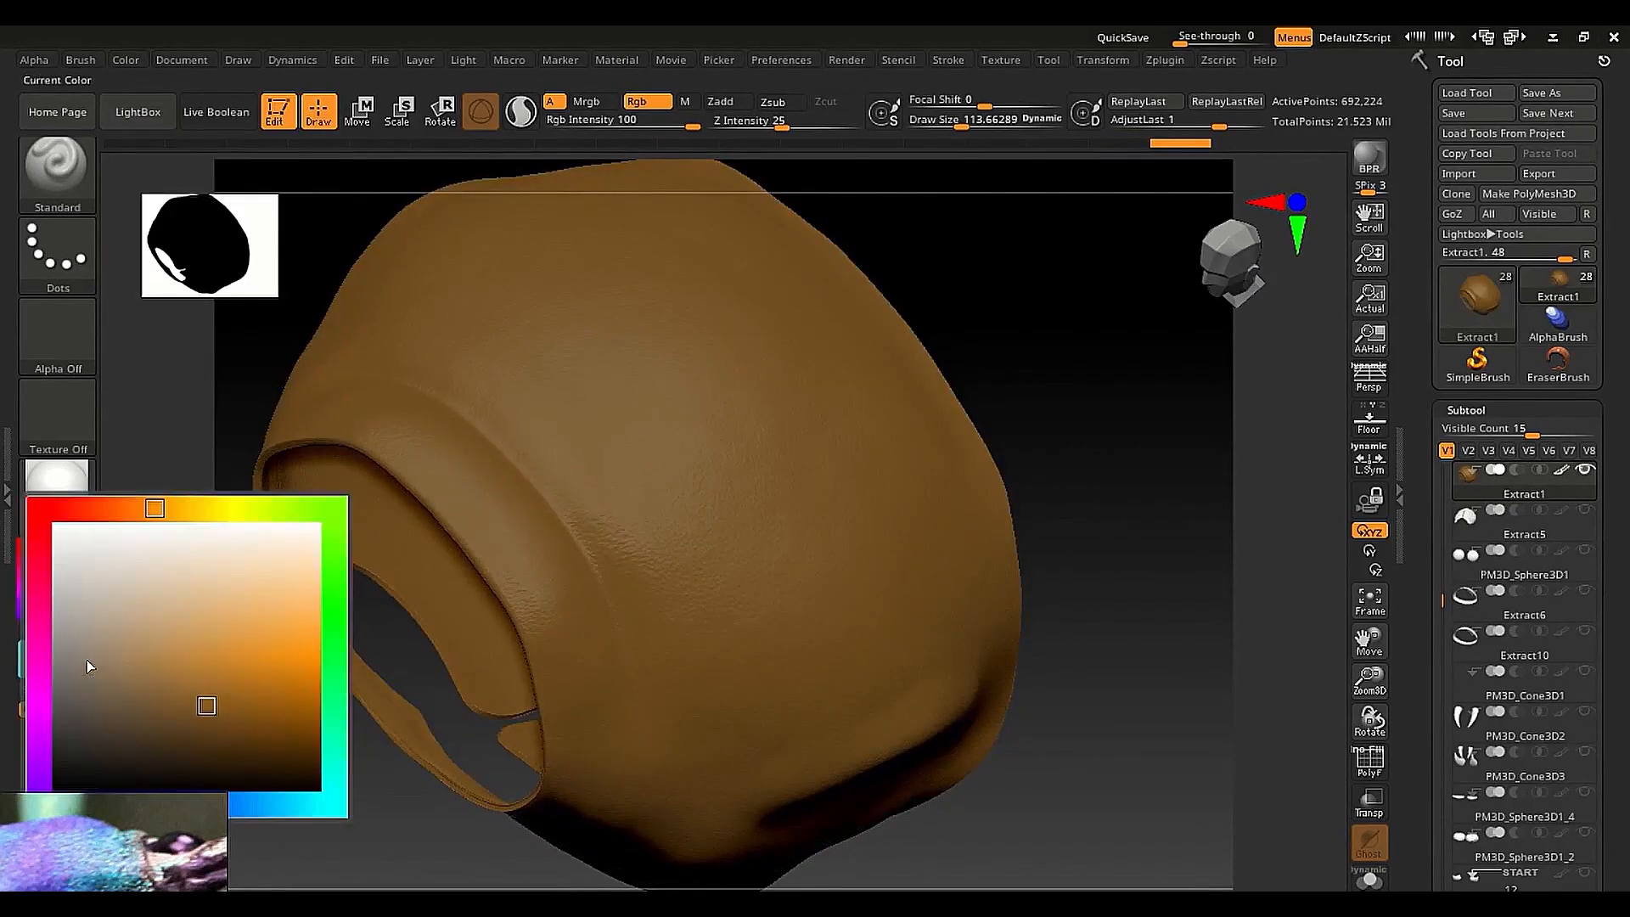
pyautogui.moveTo(86, 667); pyautogui.dragTo(246, 618)
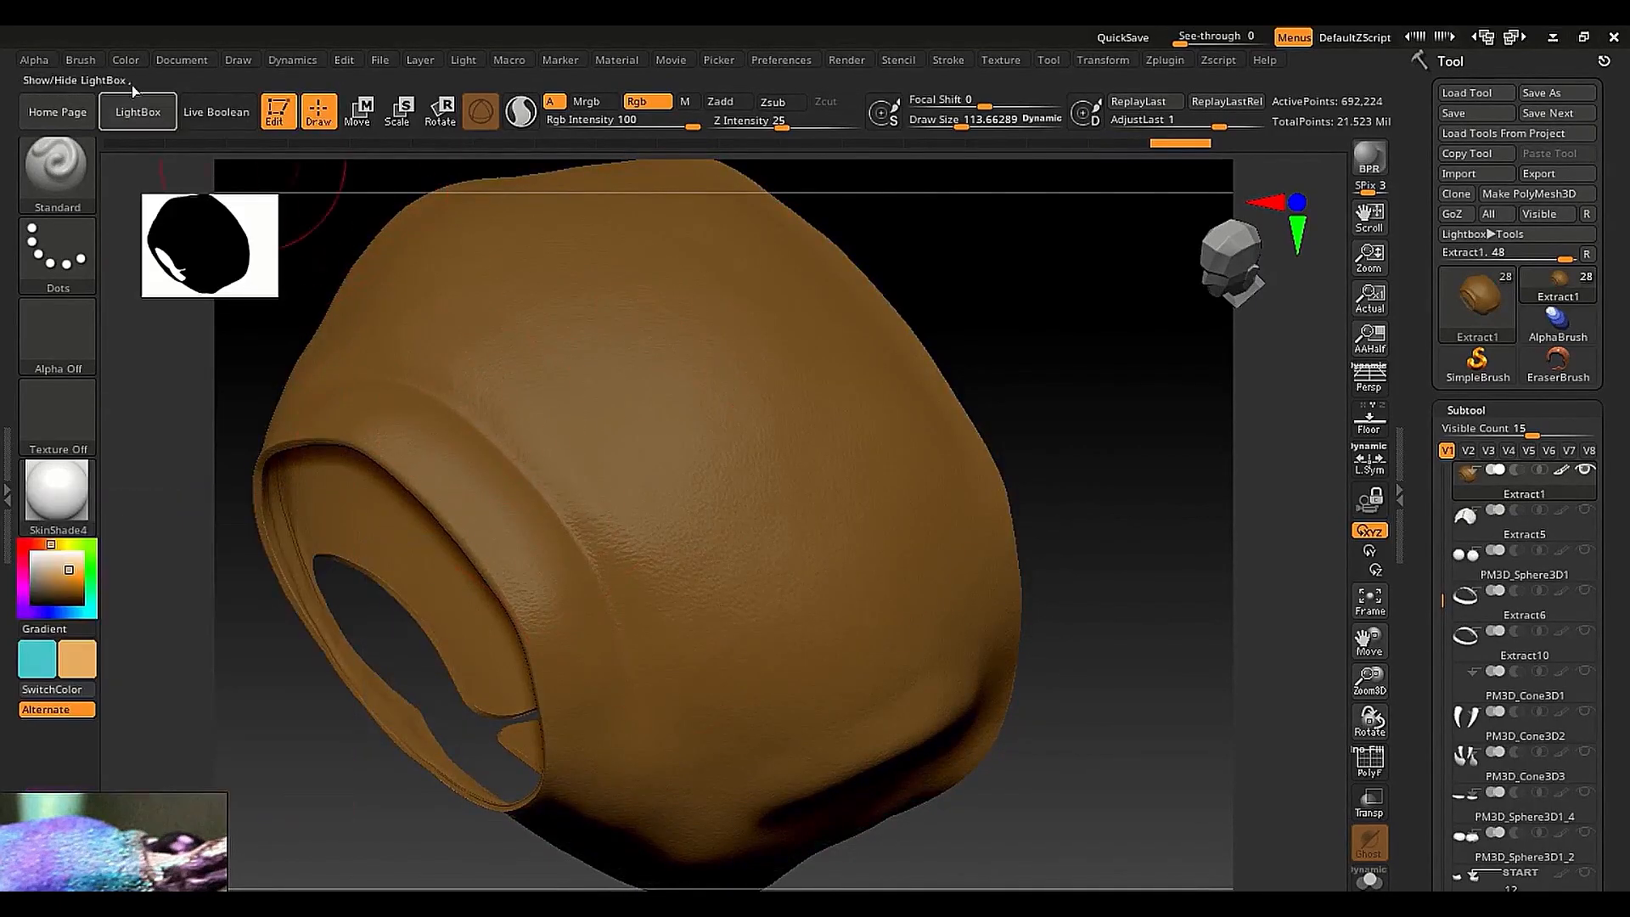
pyautogui.click(125, 61)
pyautogui.click(125, 61)
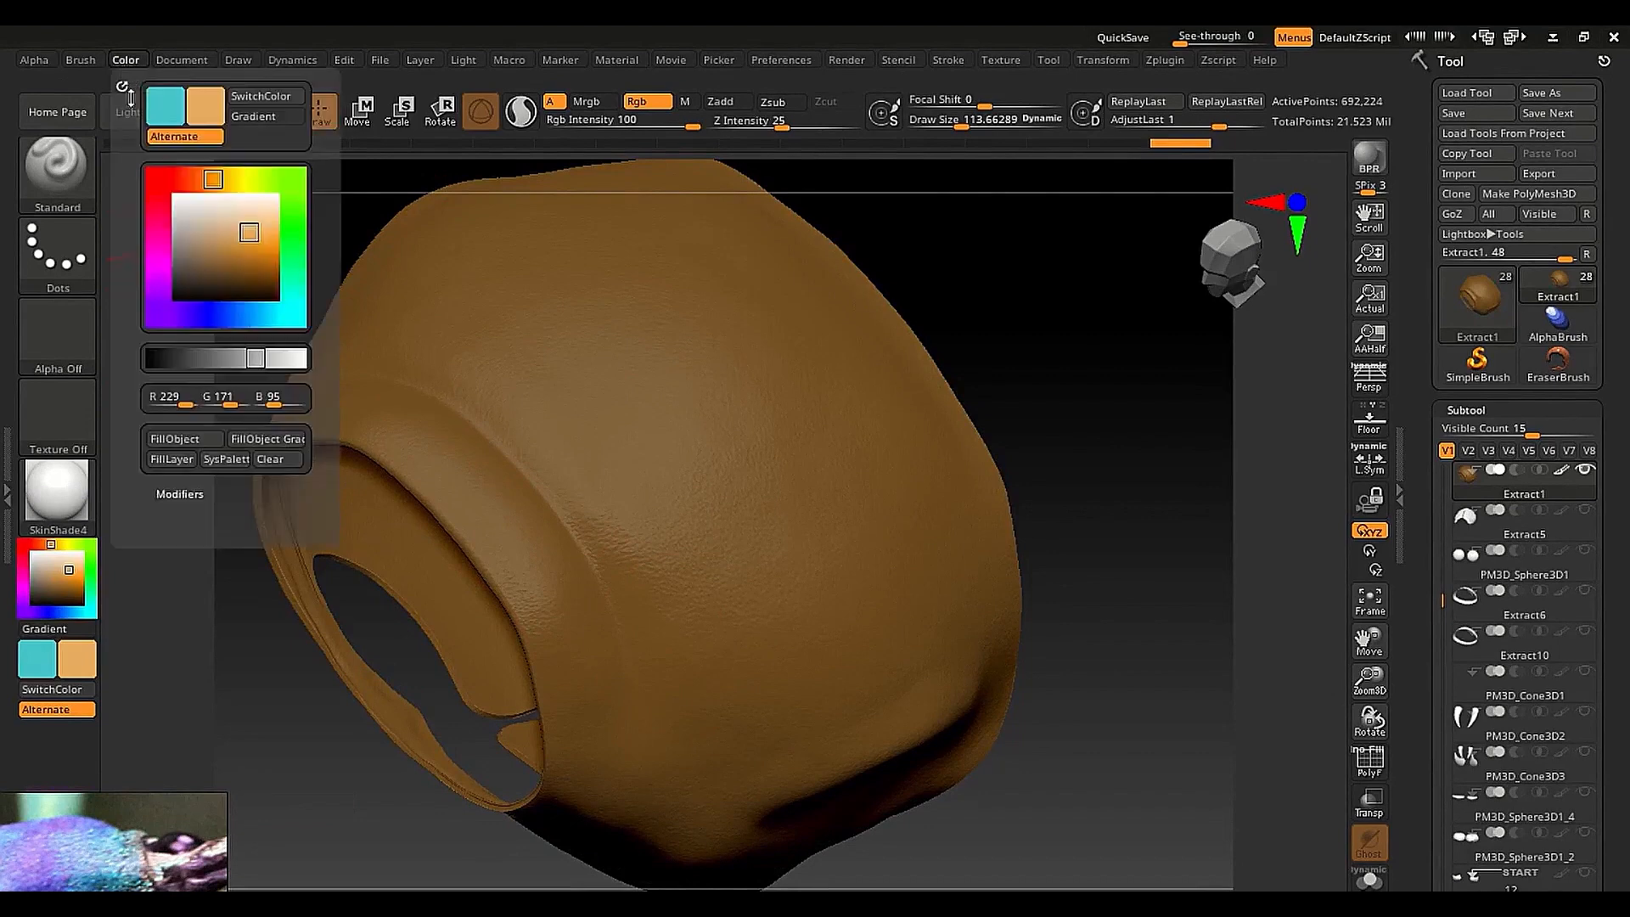
pyautogui.click(175, 439)
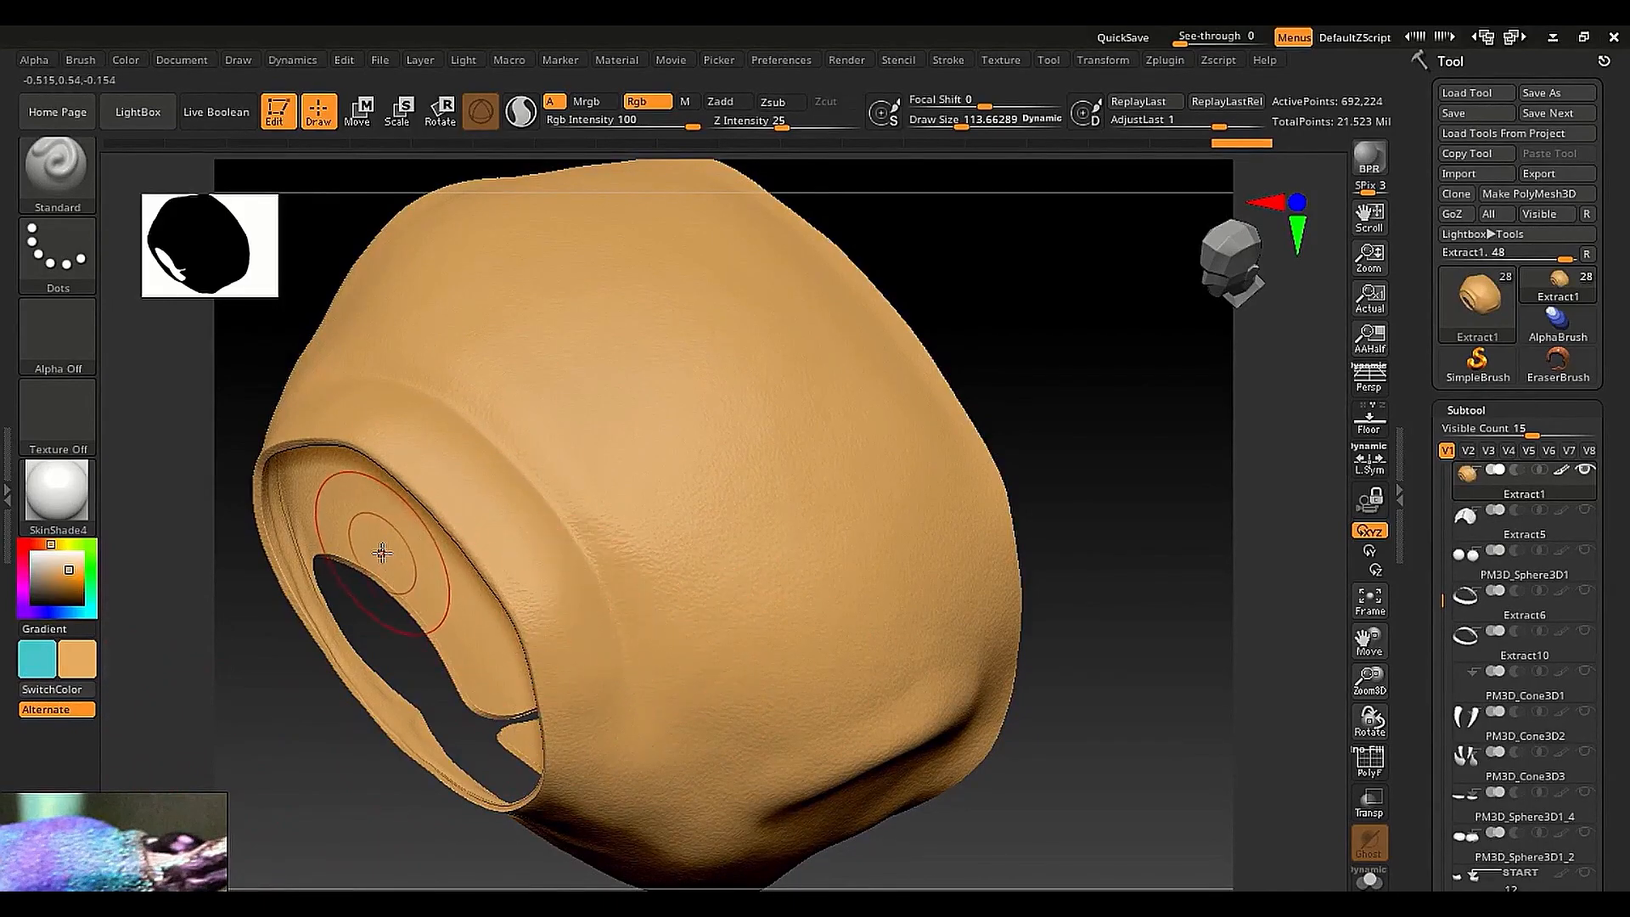
# Make turquoise (69, 197, 201) the active colour again and fill the whole thorax shell with it
pyautogui.click(29, 668)
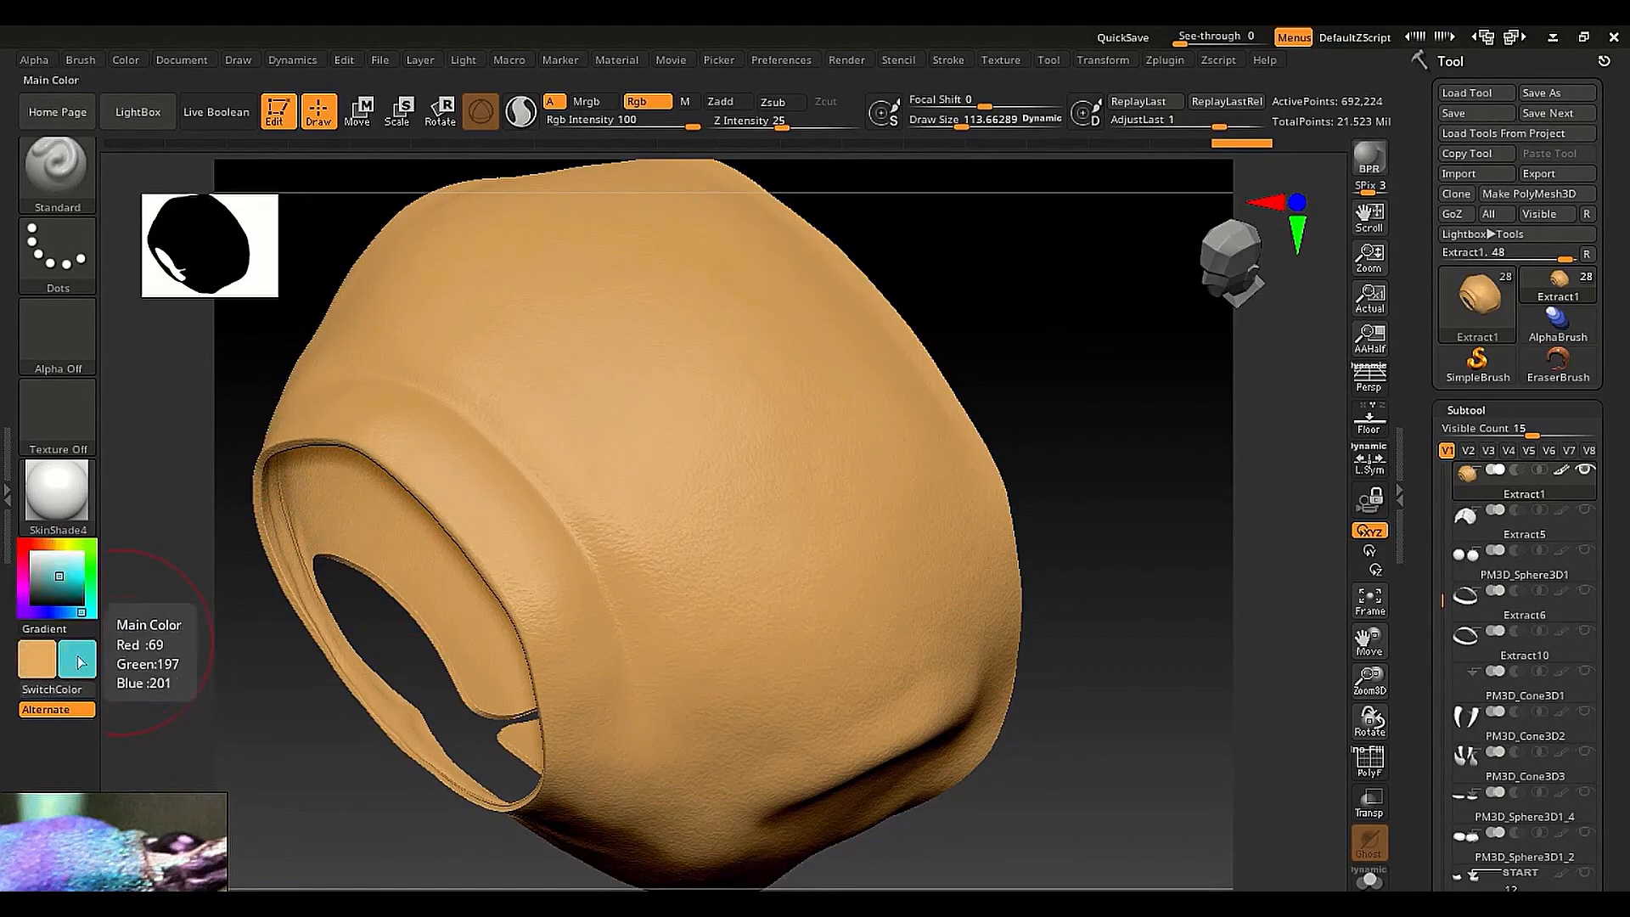
pyautogui.click(126, 60)
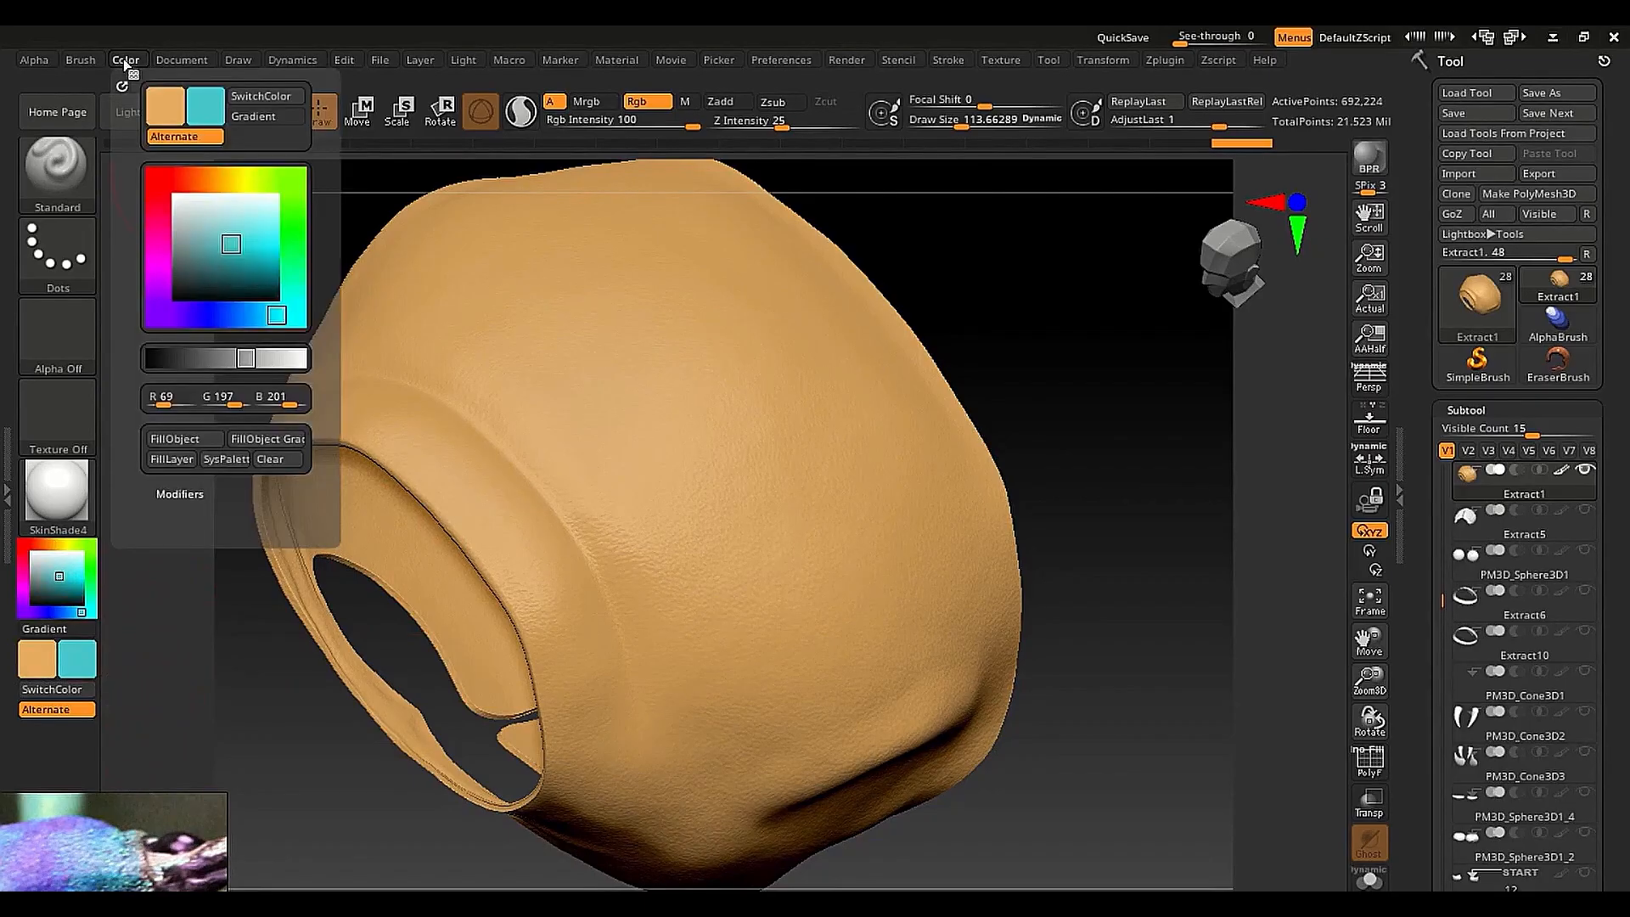
pyautogui.click(200, 439)
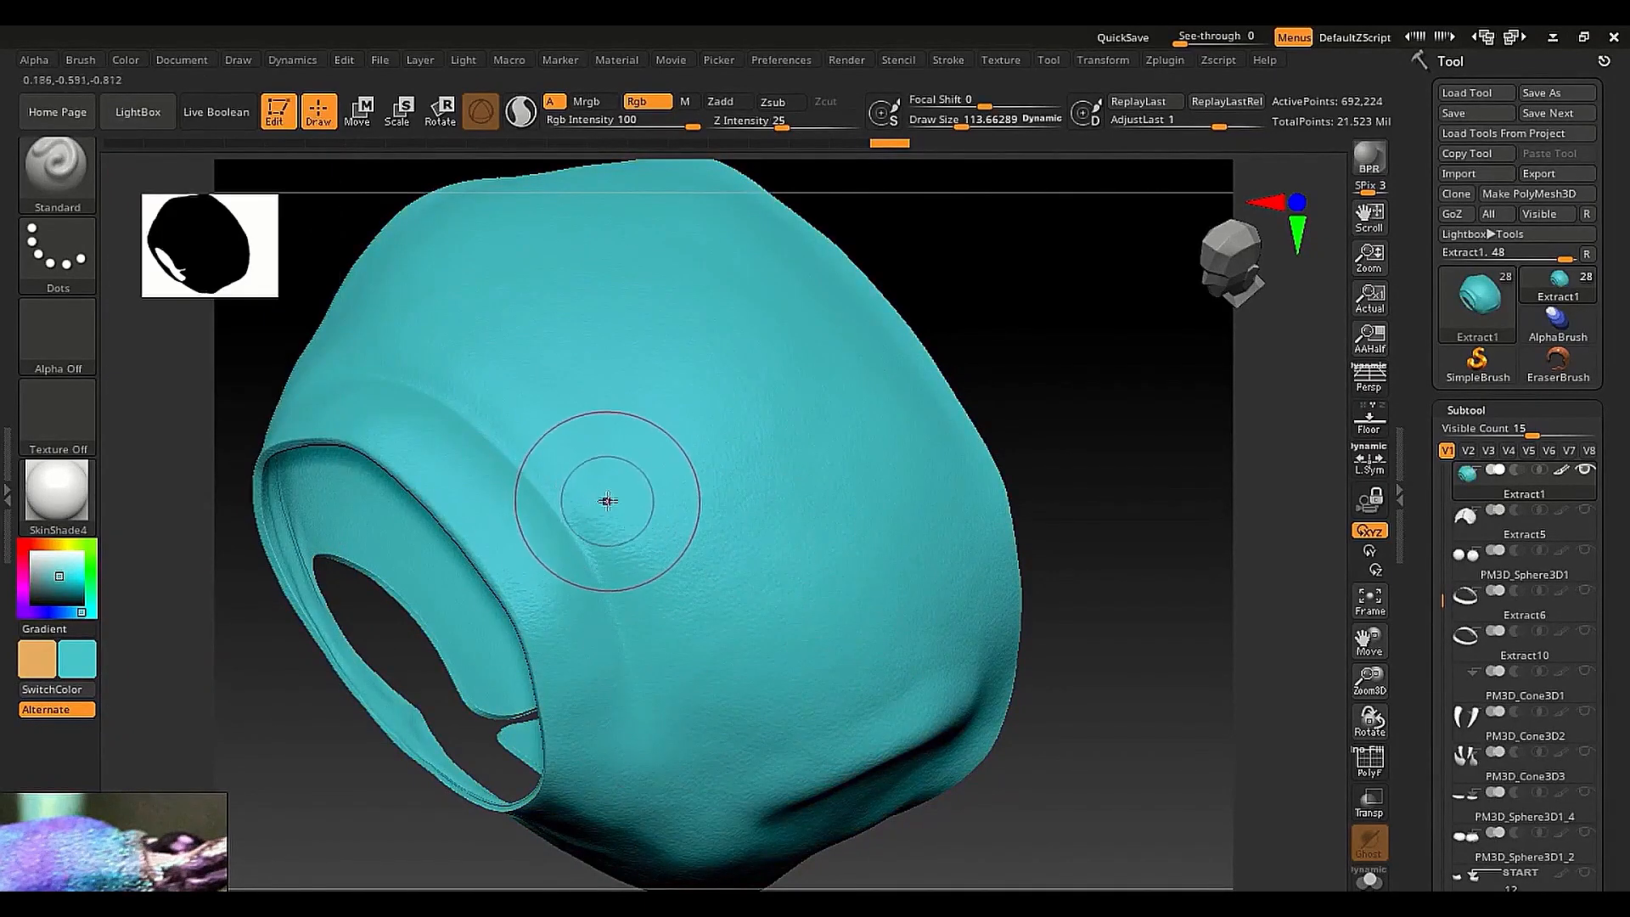
pyautogui.press('ctrl')
pyautogui.moveTo(590, 504)
pyautogui.keyDown('ctrl'); pyautogui.mouseDown(button='right')
pyautogui.moveTo(571, 531)
pyautogui.moveTo(824, 621)
pyautogui.mouseUp(button='right'); pyautogui.keyUp('ctrl')
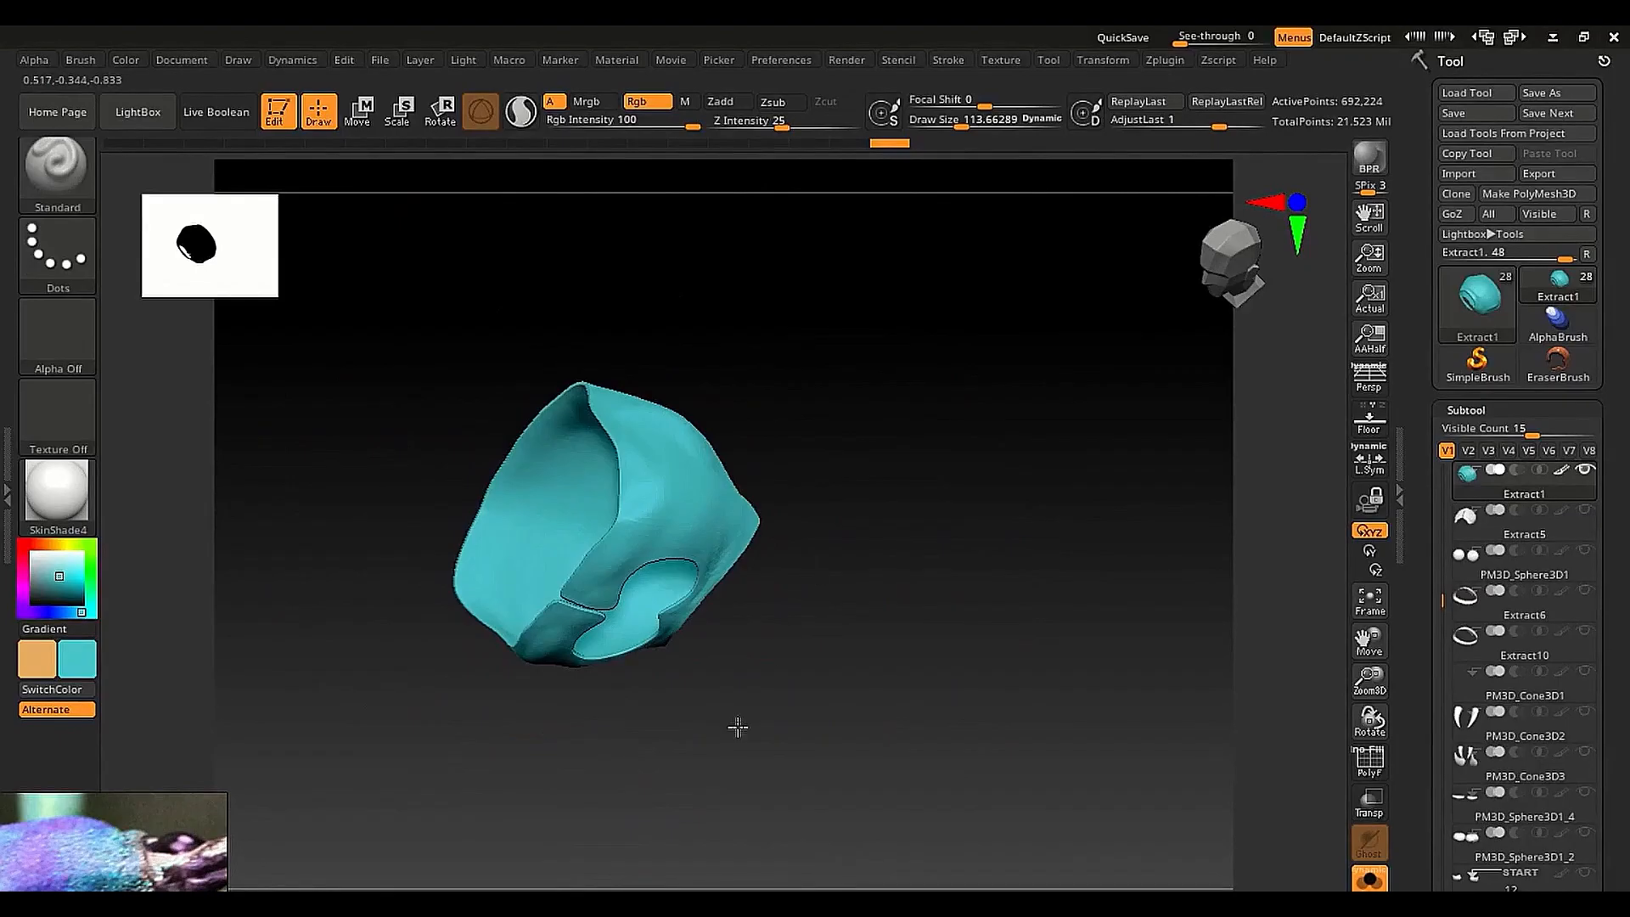
pyautogui.moveTo(747, 696); pyautogui.dragTo(802, 543, button='right')
# Replace the orange swatch with the shell's turquoise and darken it to a deep teal
pyautogui.click(31, 668)
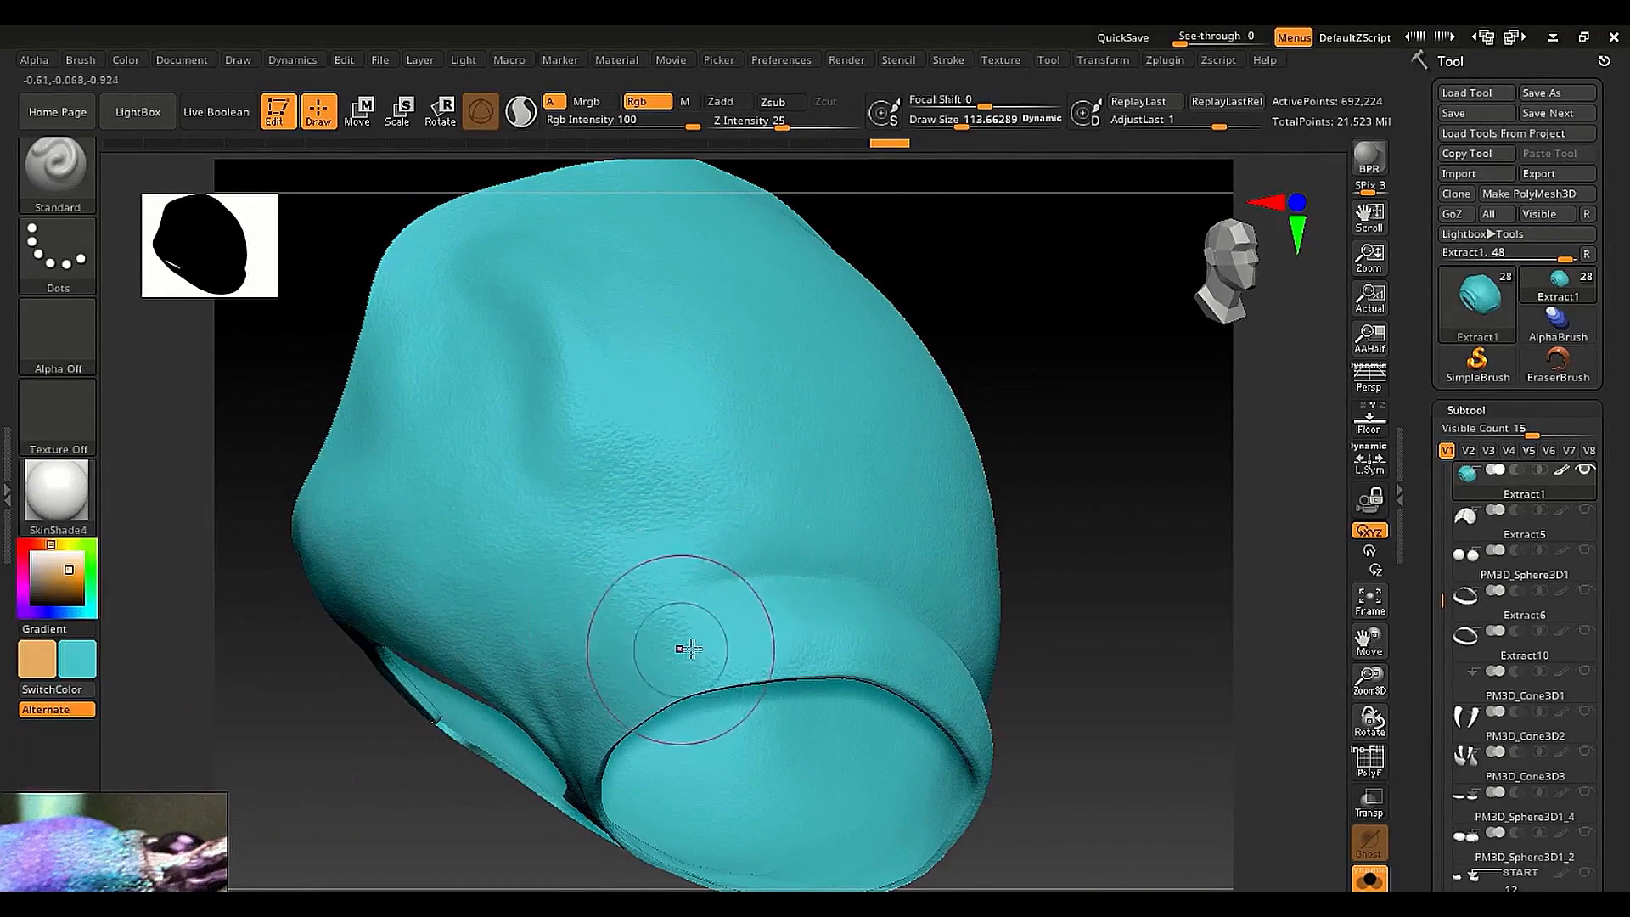
pyautogui.press('c')
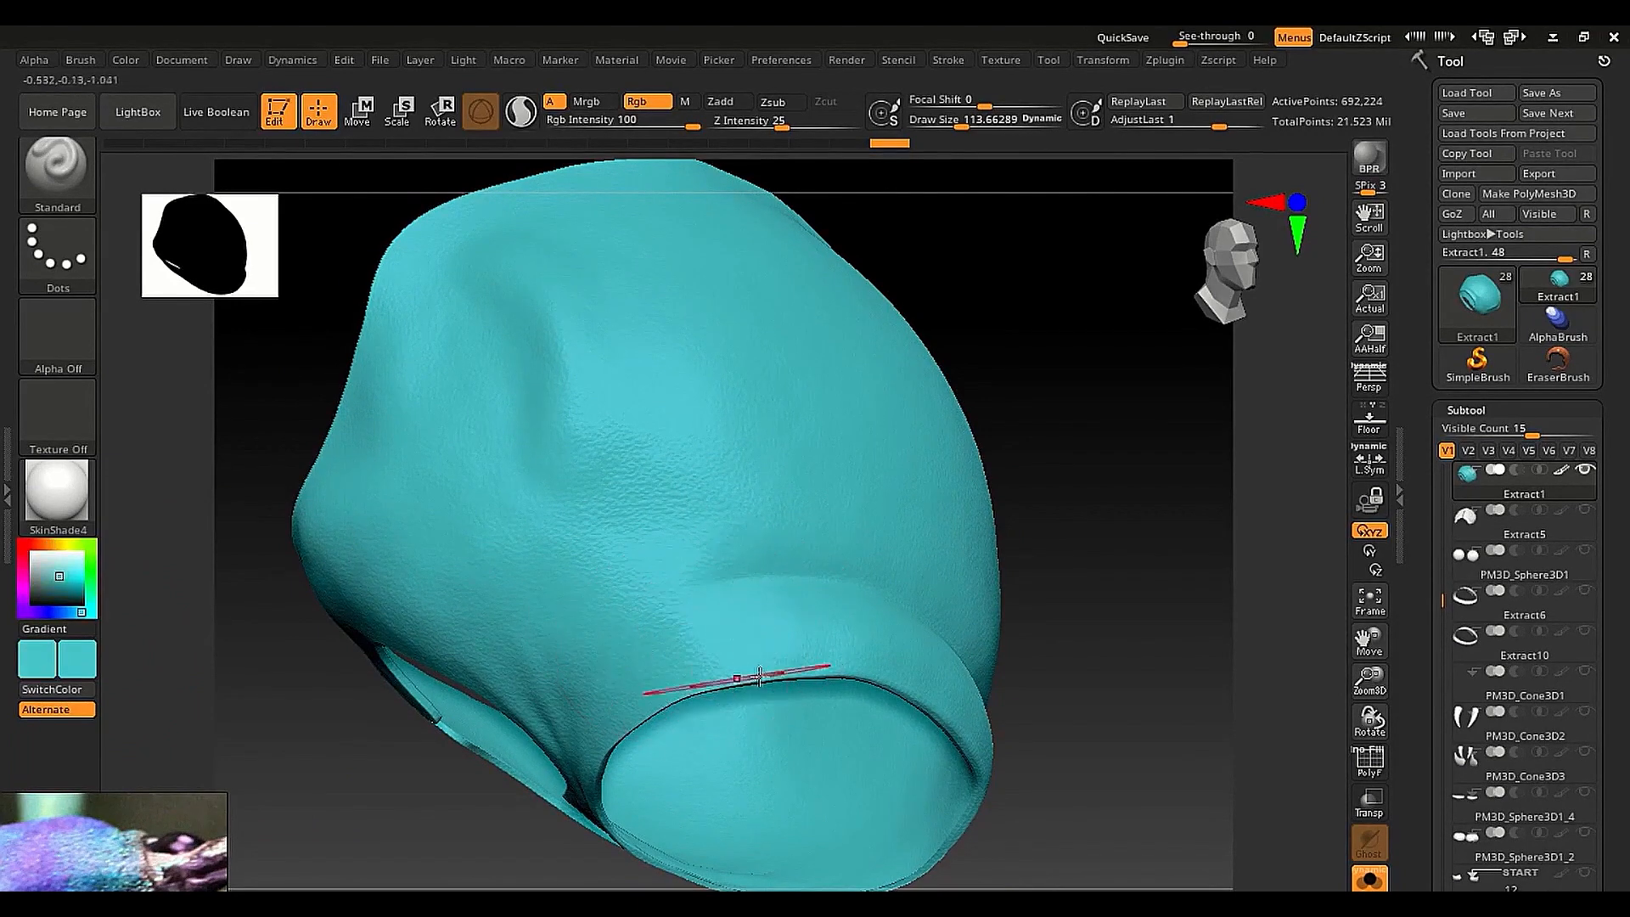
pyautogui.click(34, 658)
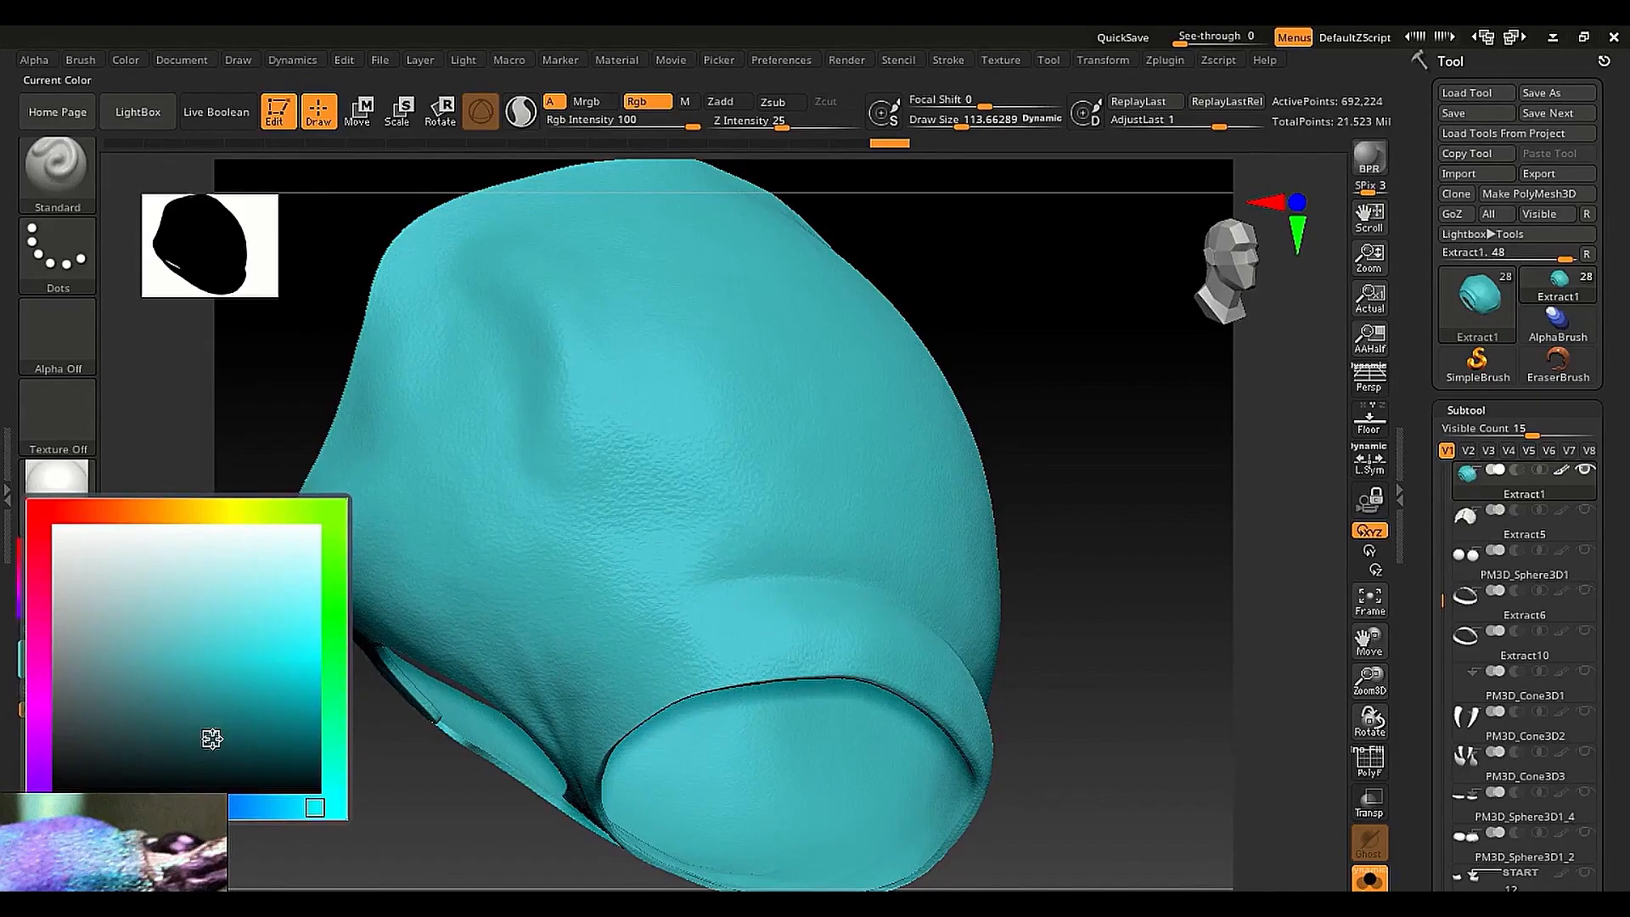
# Switch the Standard brush to the Spray stroke, try a stroke across the shell, and undo it
pyautogui.click(79, 265)
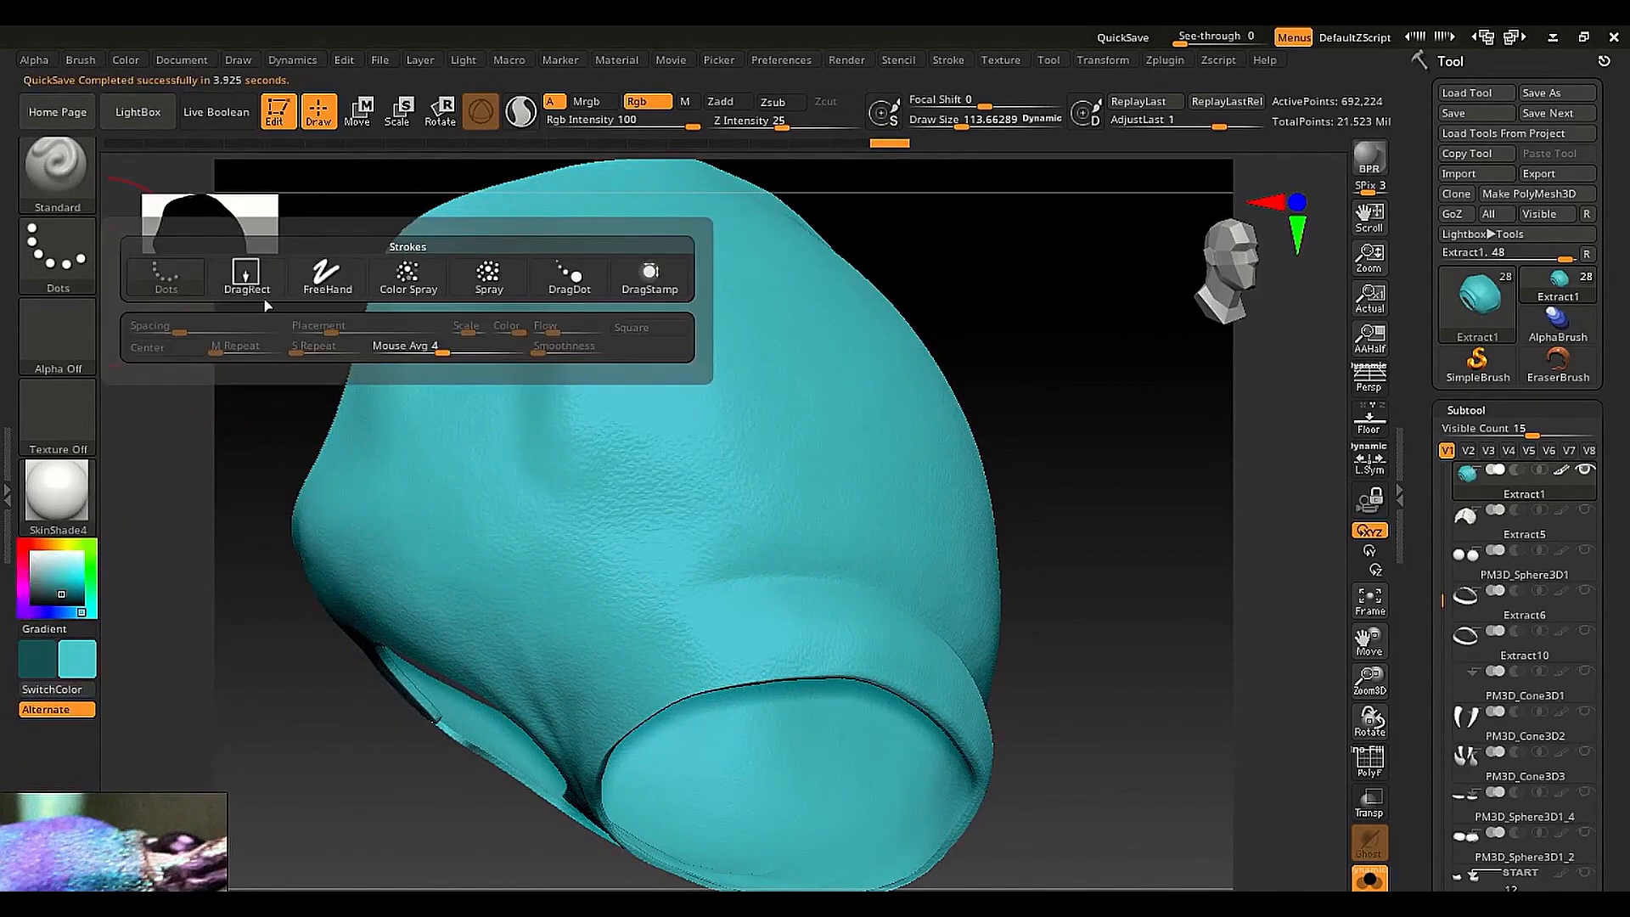
pyautogui.click(477, 280)
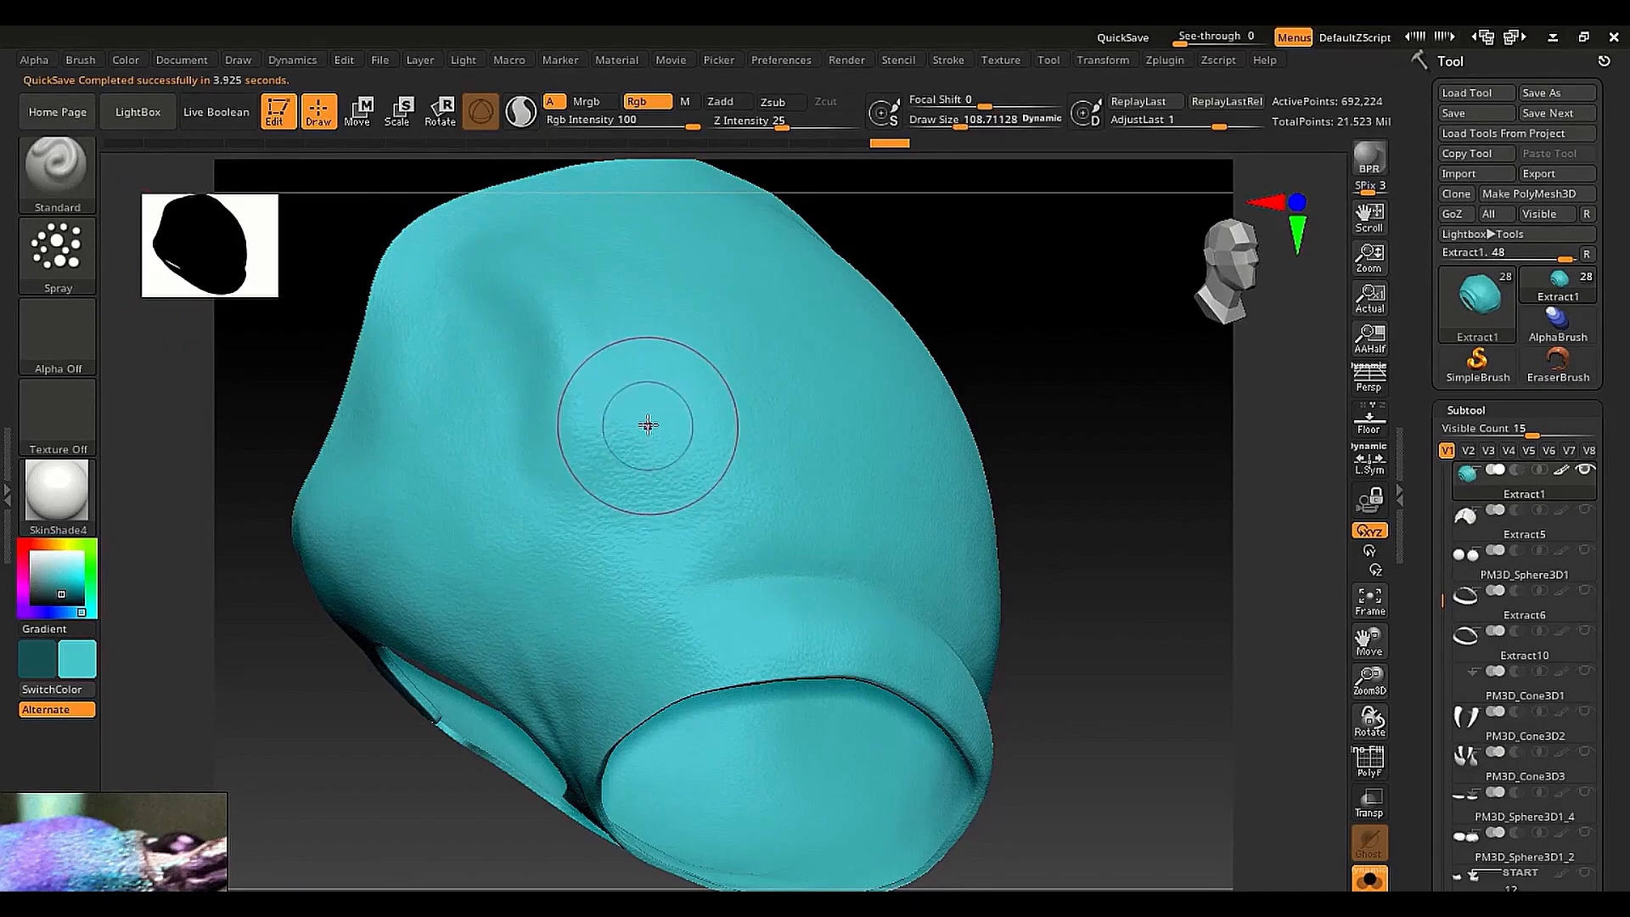
pyautogui.press('s')
pyautogui.moveTo(648, 430); pyautogui.dragTo(645, 425)
pyautogui.moveTo(593, 278)
pyautogui.mouseDown()
pyautogui.moveTo(594, 441)
pyautogui.moveTo(778, 413)
pyautogui.moveTo(743, 329)
pyautogui.moveTo(691, 312)
pyautogui.moveTo(450, 444)
pyautogui.moveTo(619, 582)
pyautogui.moveTo(746, 553)
pyautogui.moveTo(730, 502)
pyautogui.mouseUp()
pyautogui.hotkey('ctrl', 'z')
# Load Alpha 07 at a draw size of about 81, try a spray stroke on the shell, and undo it
pyautogui.press('s')
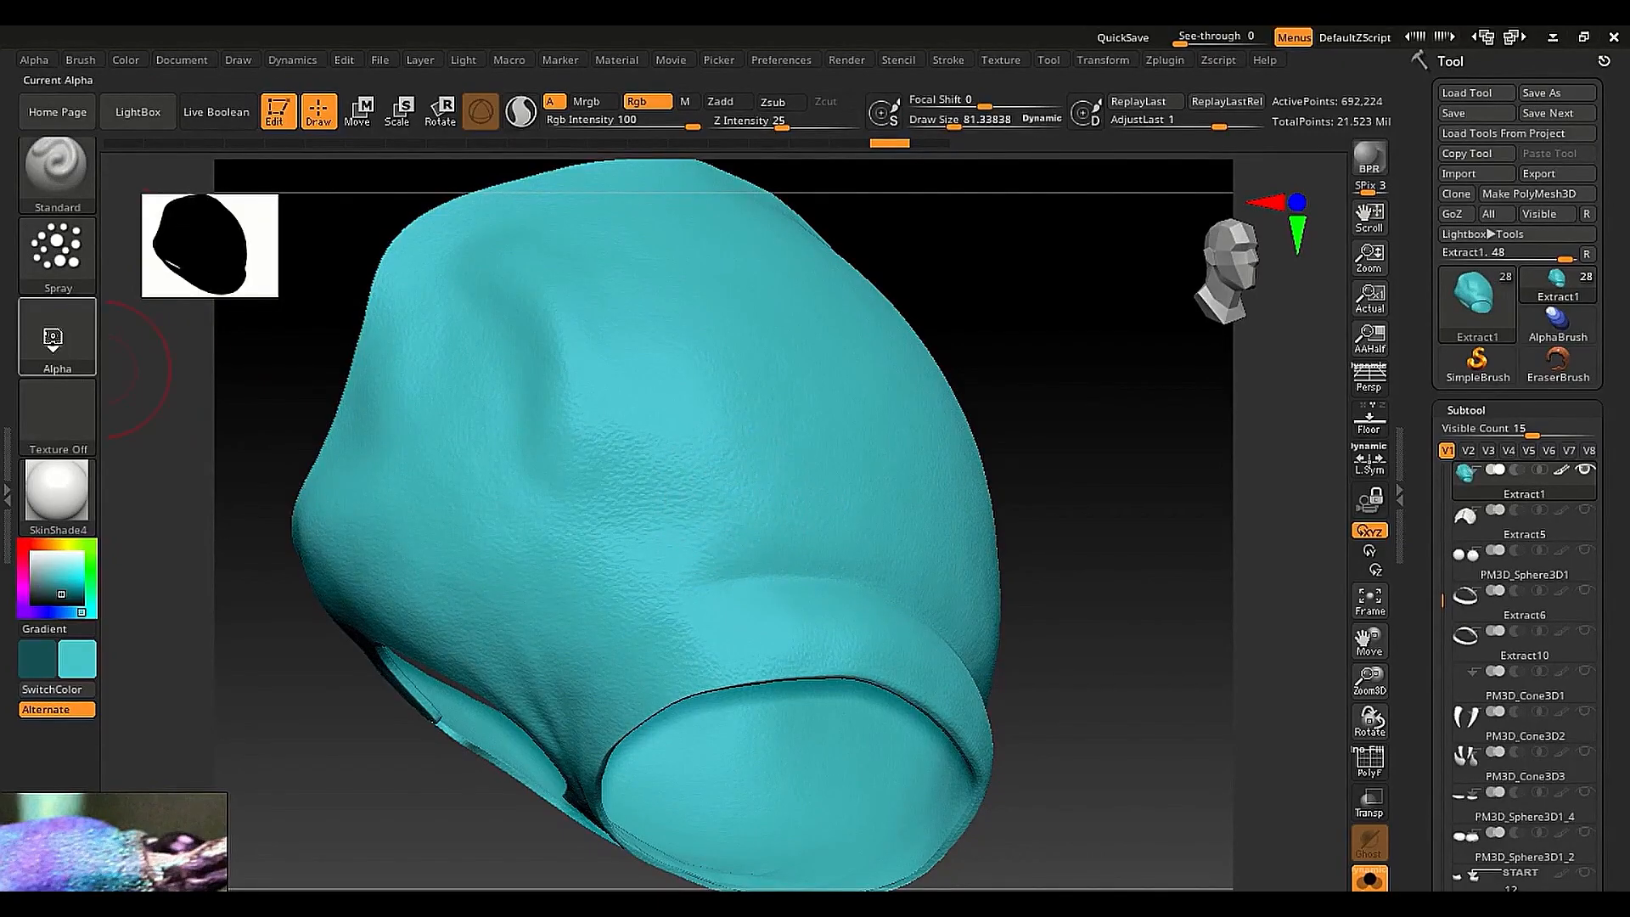
pyautogui.click(56, 340)
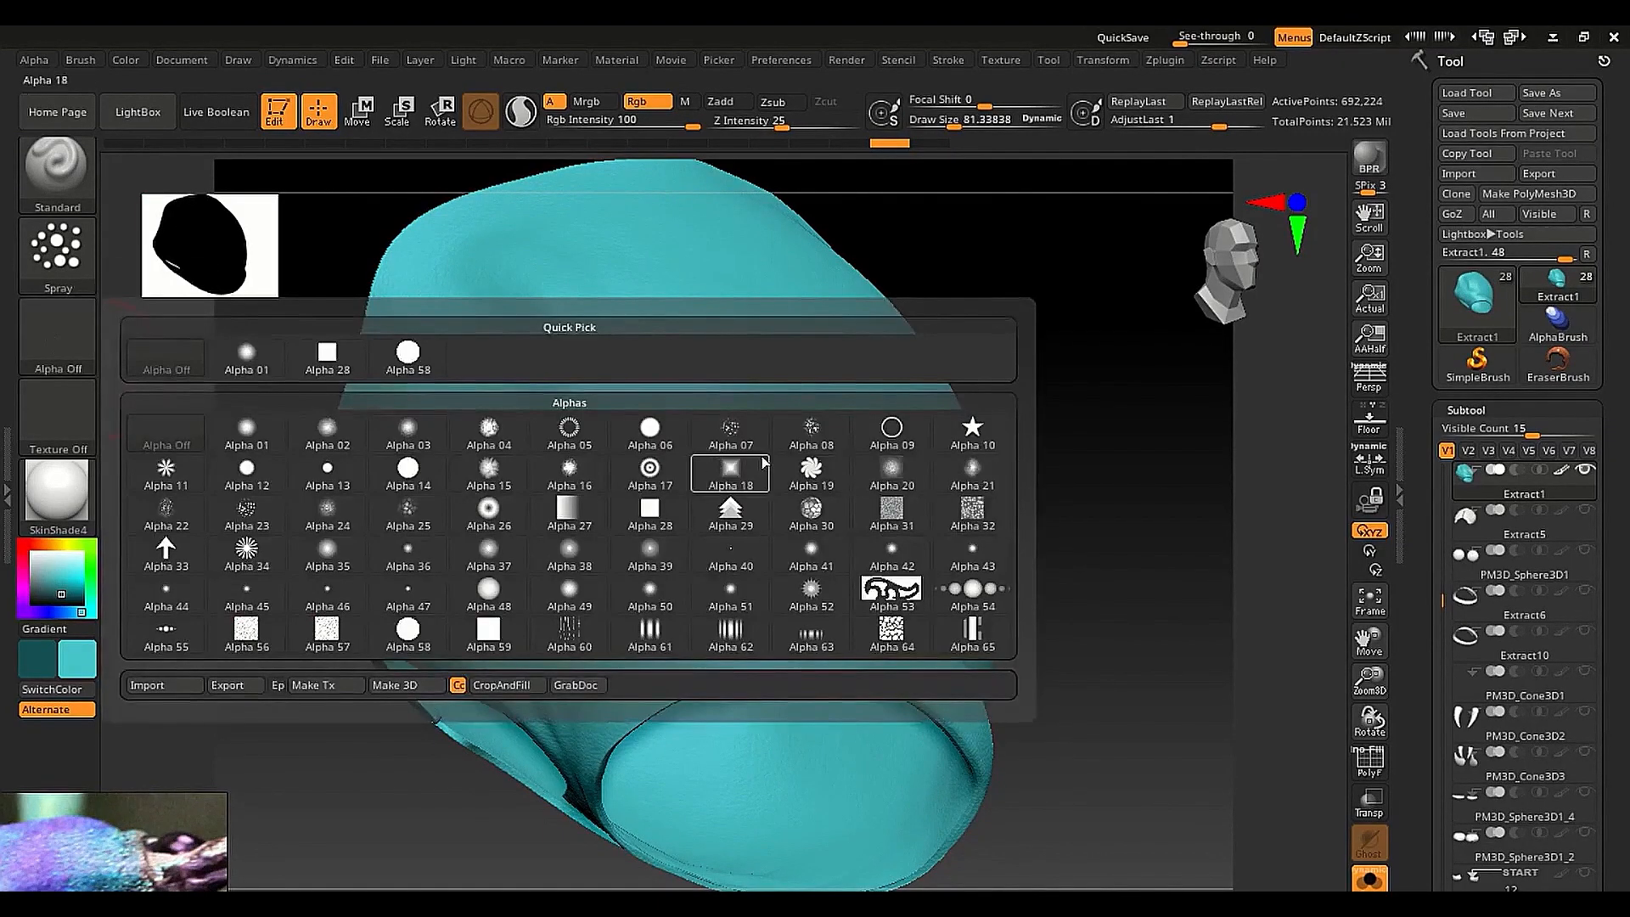
pyautogui.moveTo(737, 441)
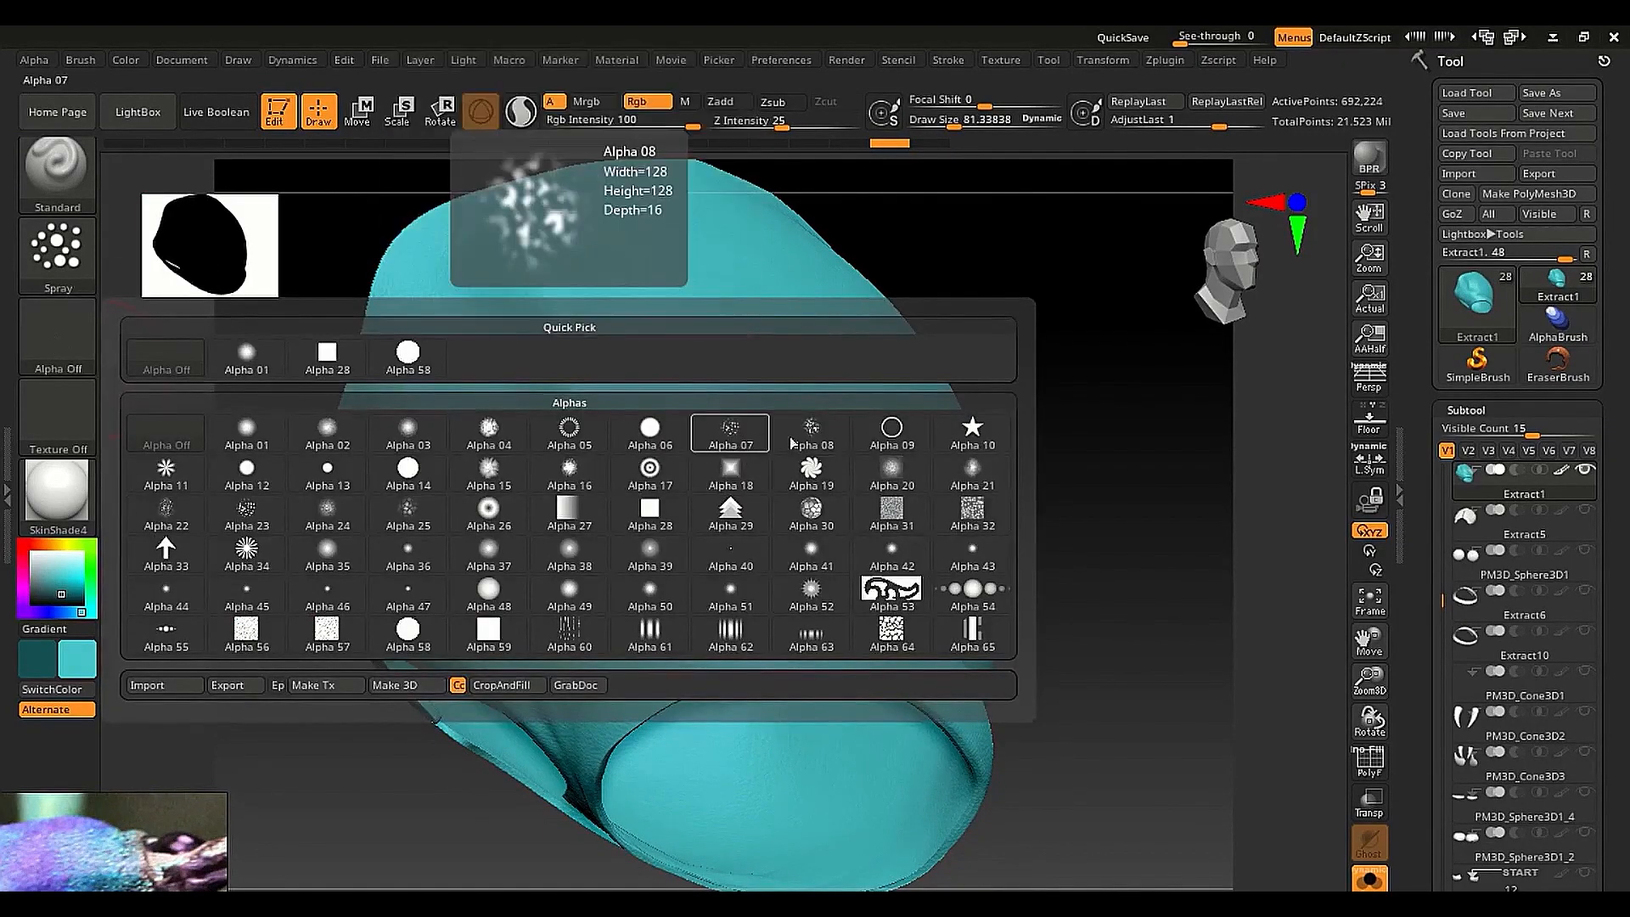
pyautogui.click(732, 438)
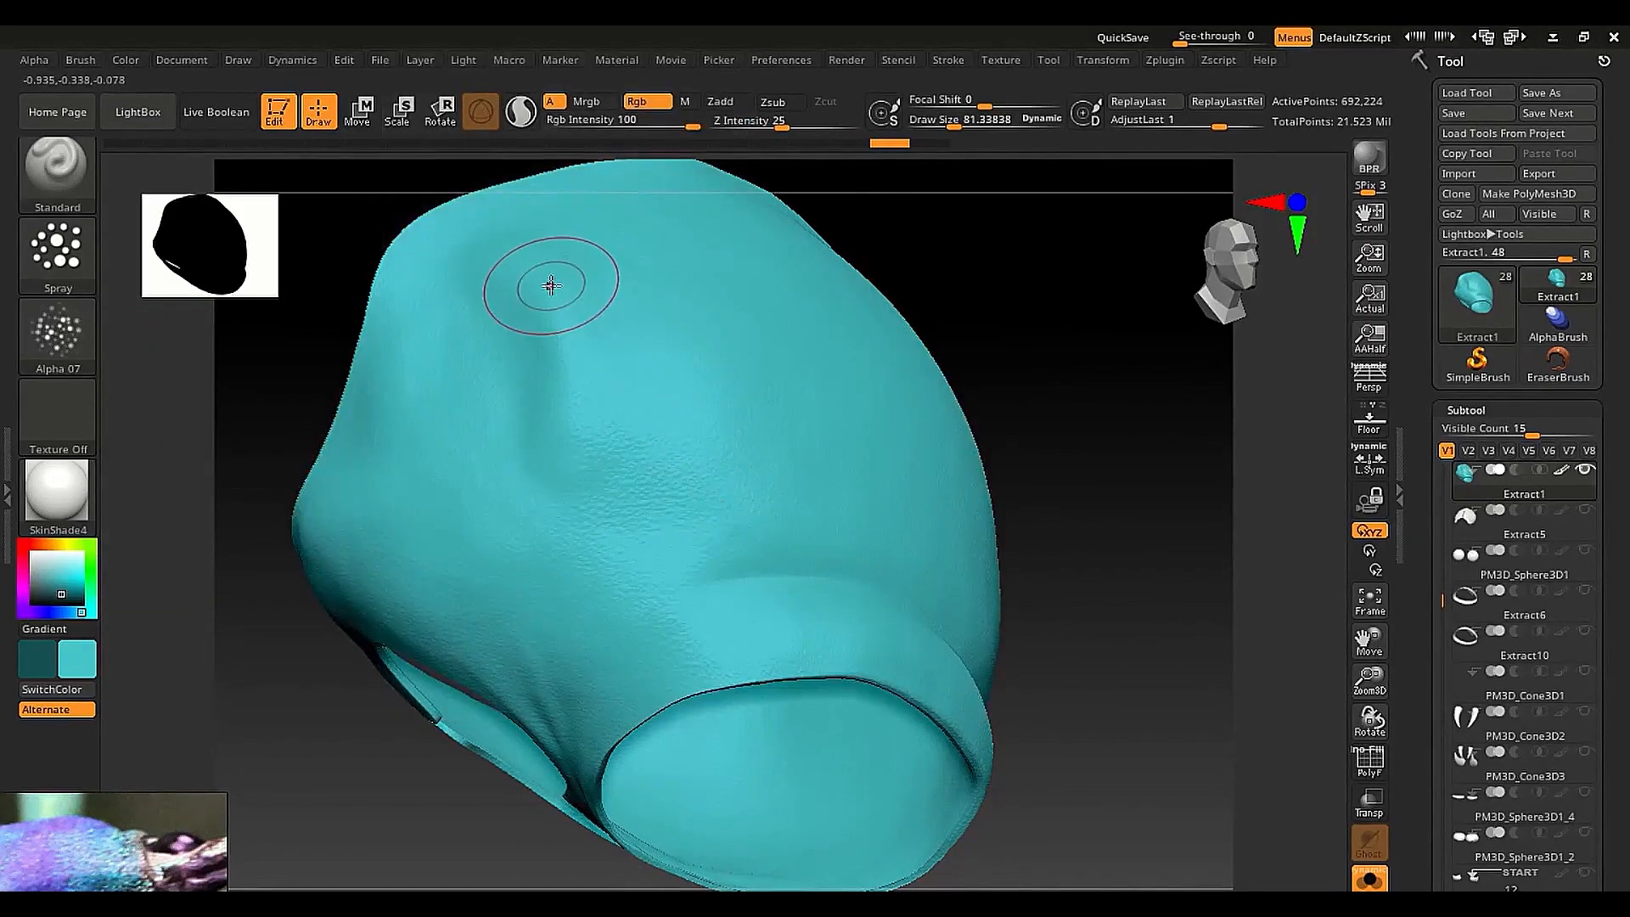
pyautogui.moveTo(571, 317)
pyautogui.mouseDown()
pyautogui.moveTo(499, 364)
pyautogui.moveTo(488, 488)
pyautogui.moveTo(674, 393)
pyautogui.mouseUp()
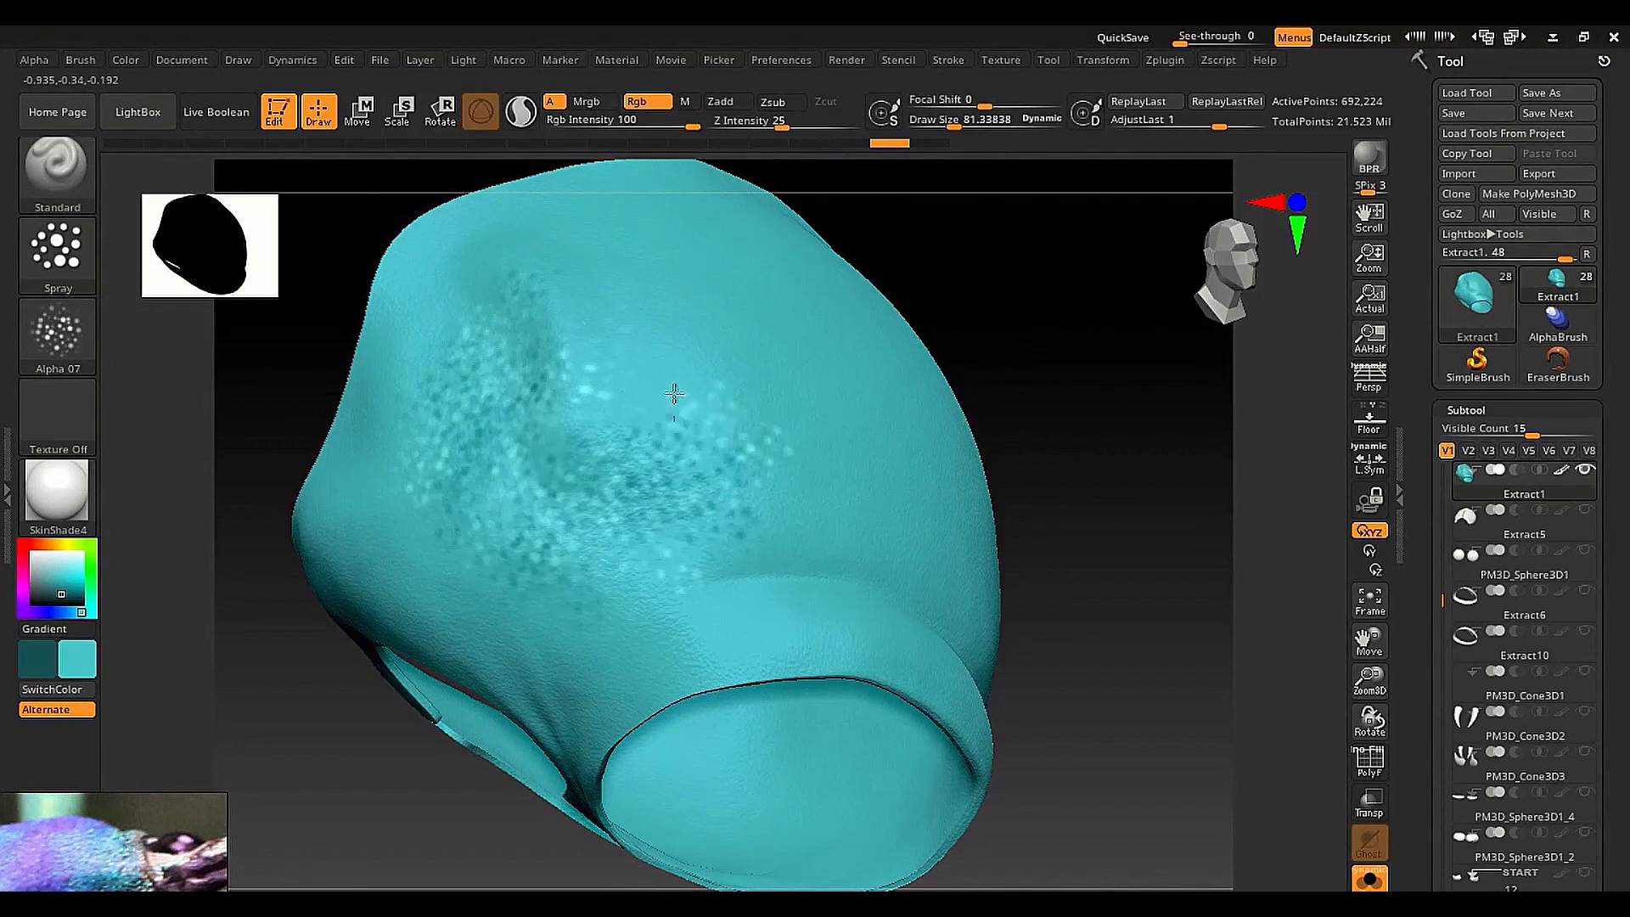
pyautogui.hotkey('ctrl', 'z')
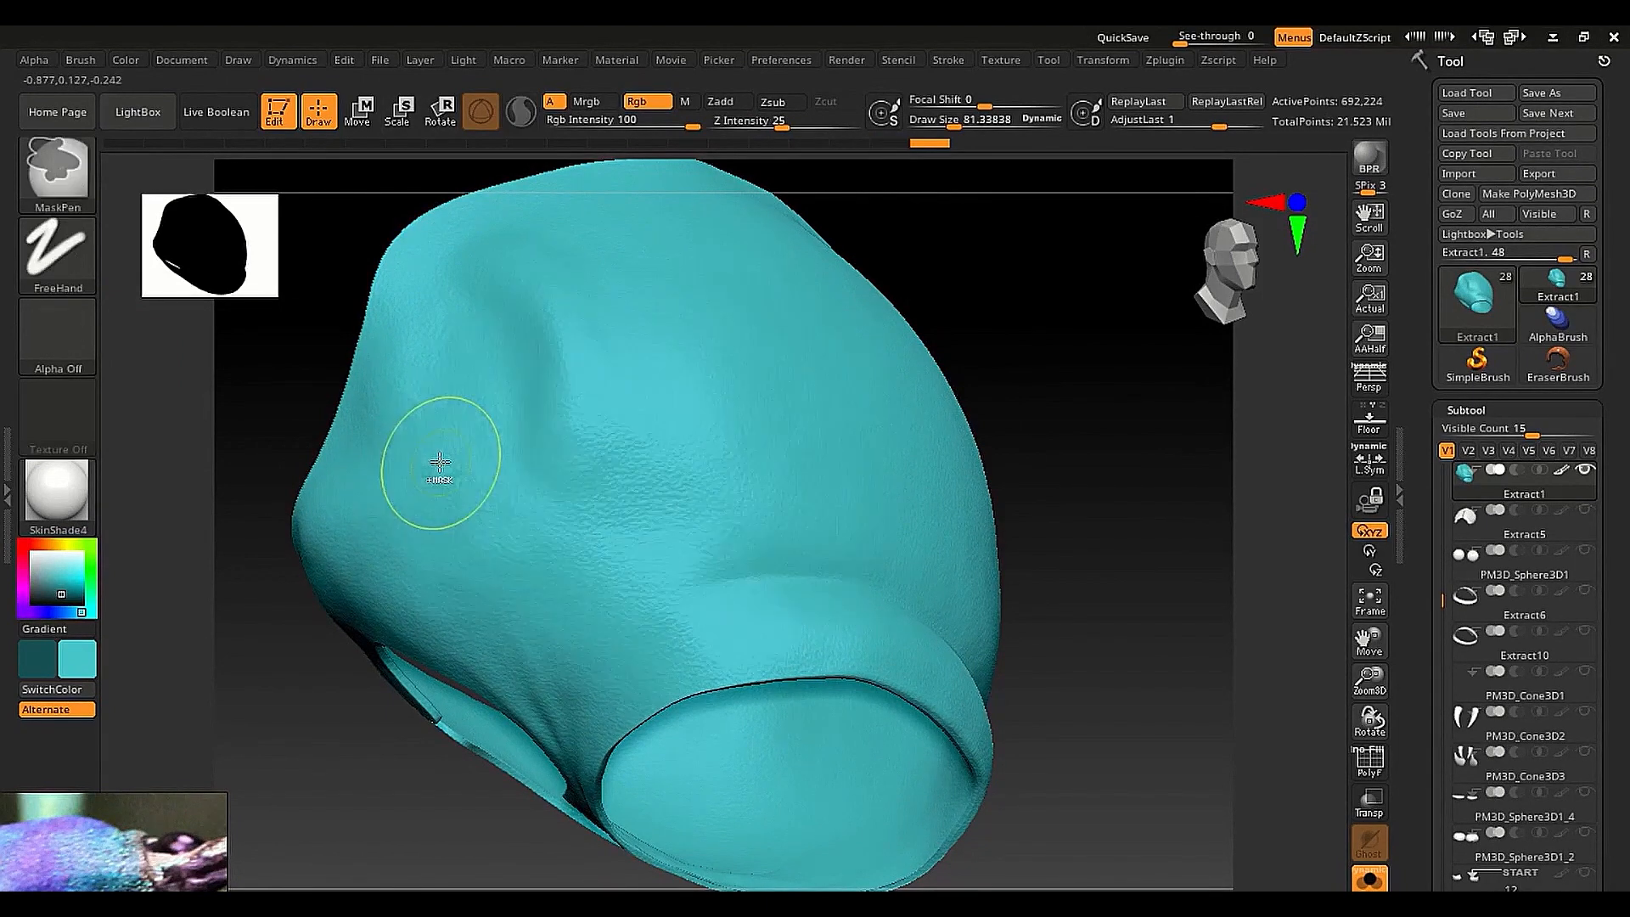
# Switch the material to Flat Color and spray teal speckles down the side of the shell at a draw size of about 69
pyautogui.press('s')
pyautogui.moveTo(445, 463); pyautogui.dragTo(441, 462)
pyautogui.click(74, 502)
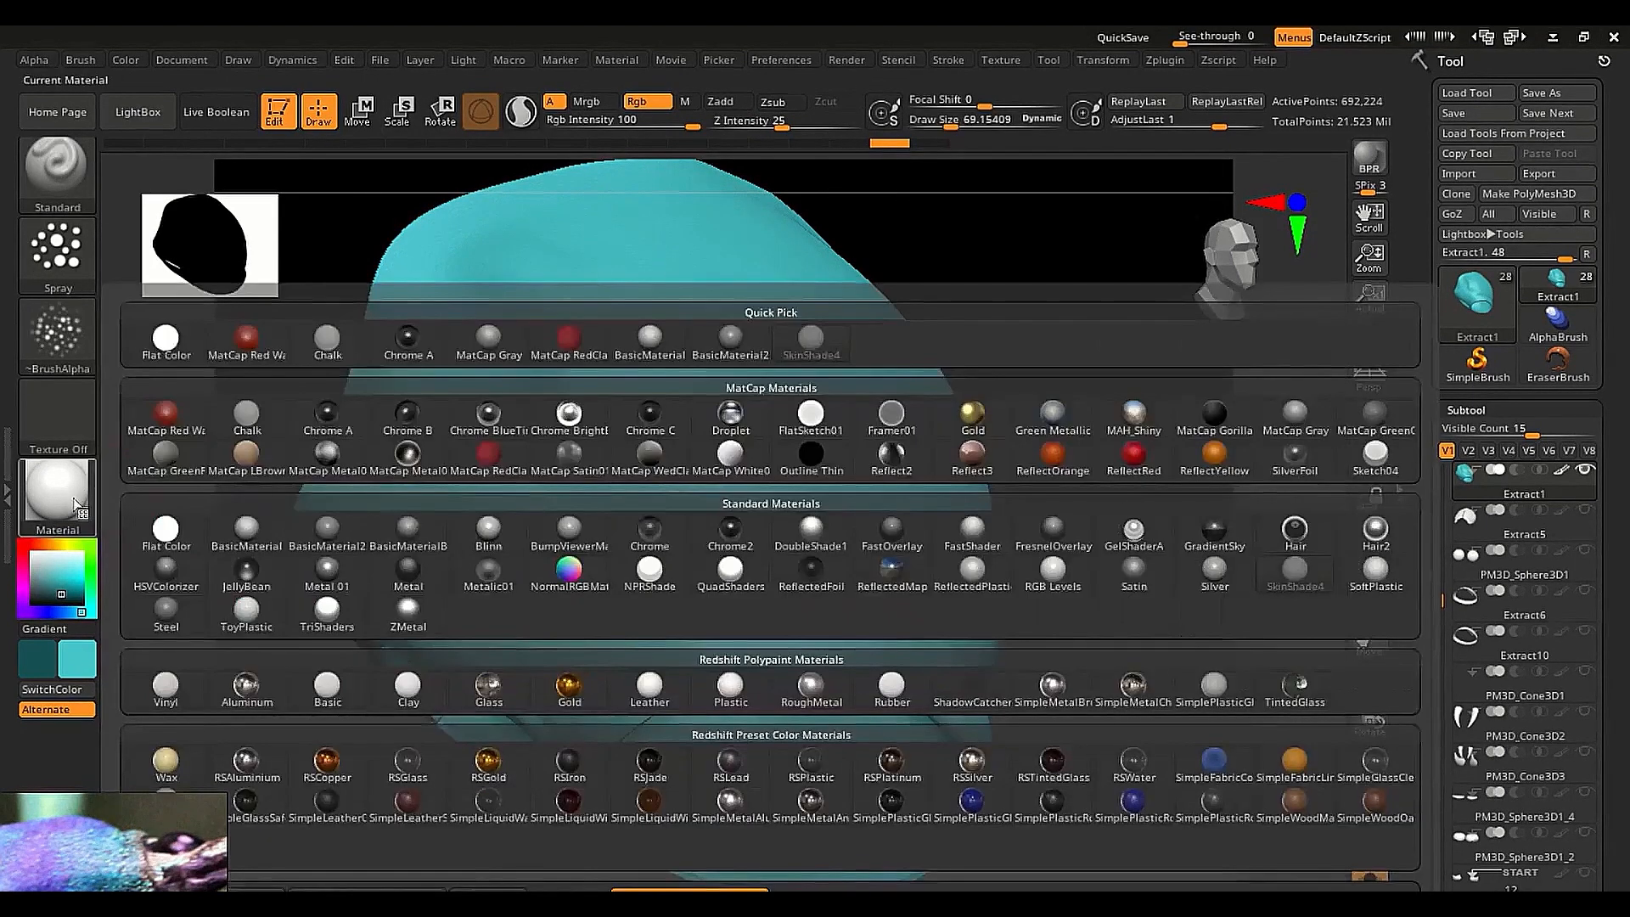
pyautogui.click(166, 528)
pyautogui.click(59, 265)
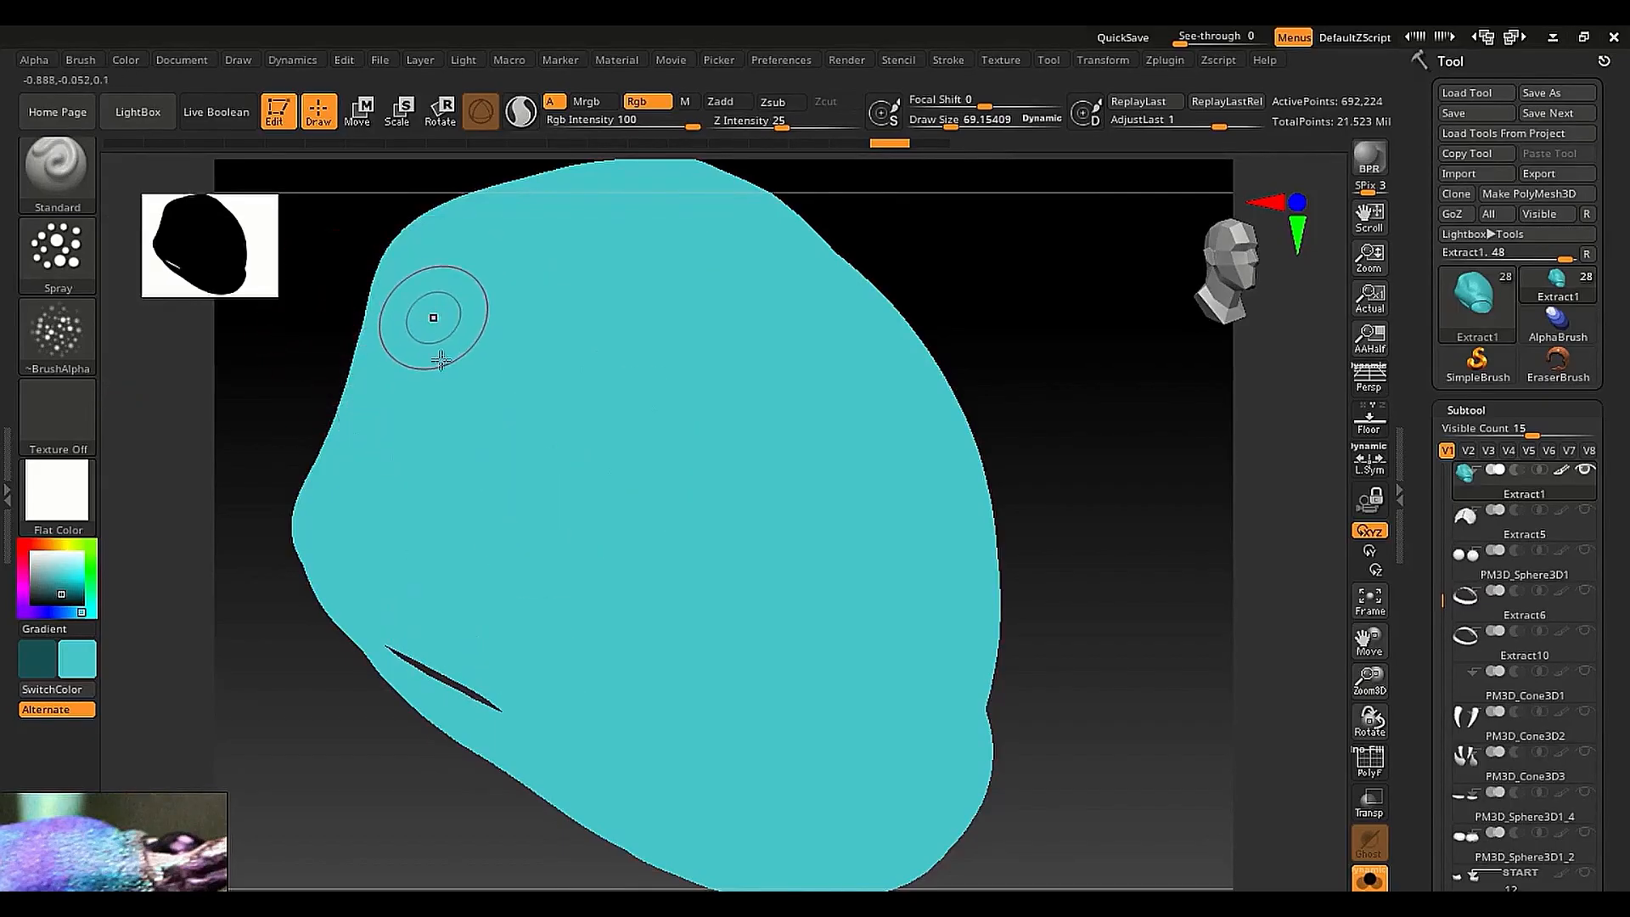
pyautogui.moveTo(440, 360)
pyautogui.mouseDown()
pyautogui.moveTo(501, 475)
pyautogui.moveTo(527, 666)
pyautogui.mouseUp()
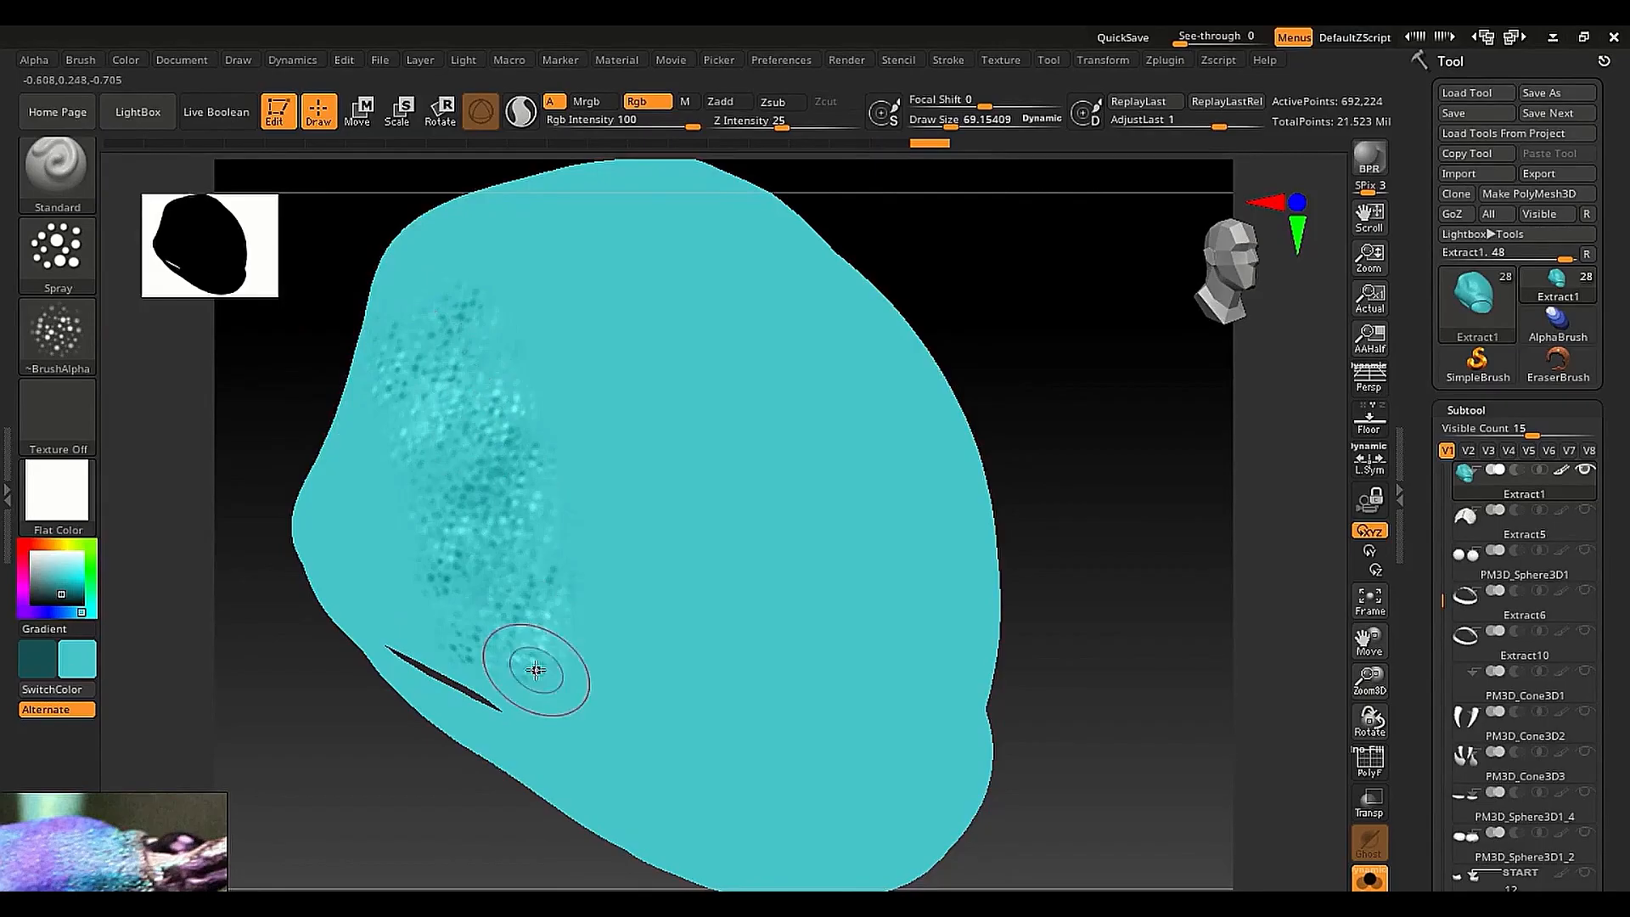
# Set the Spray Flow to 1 and the draw size to about 54, try dense strokes across the shell, and undo them
pyautogui.click(66, 262)
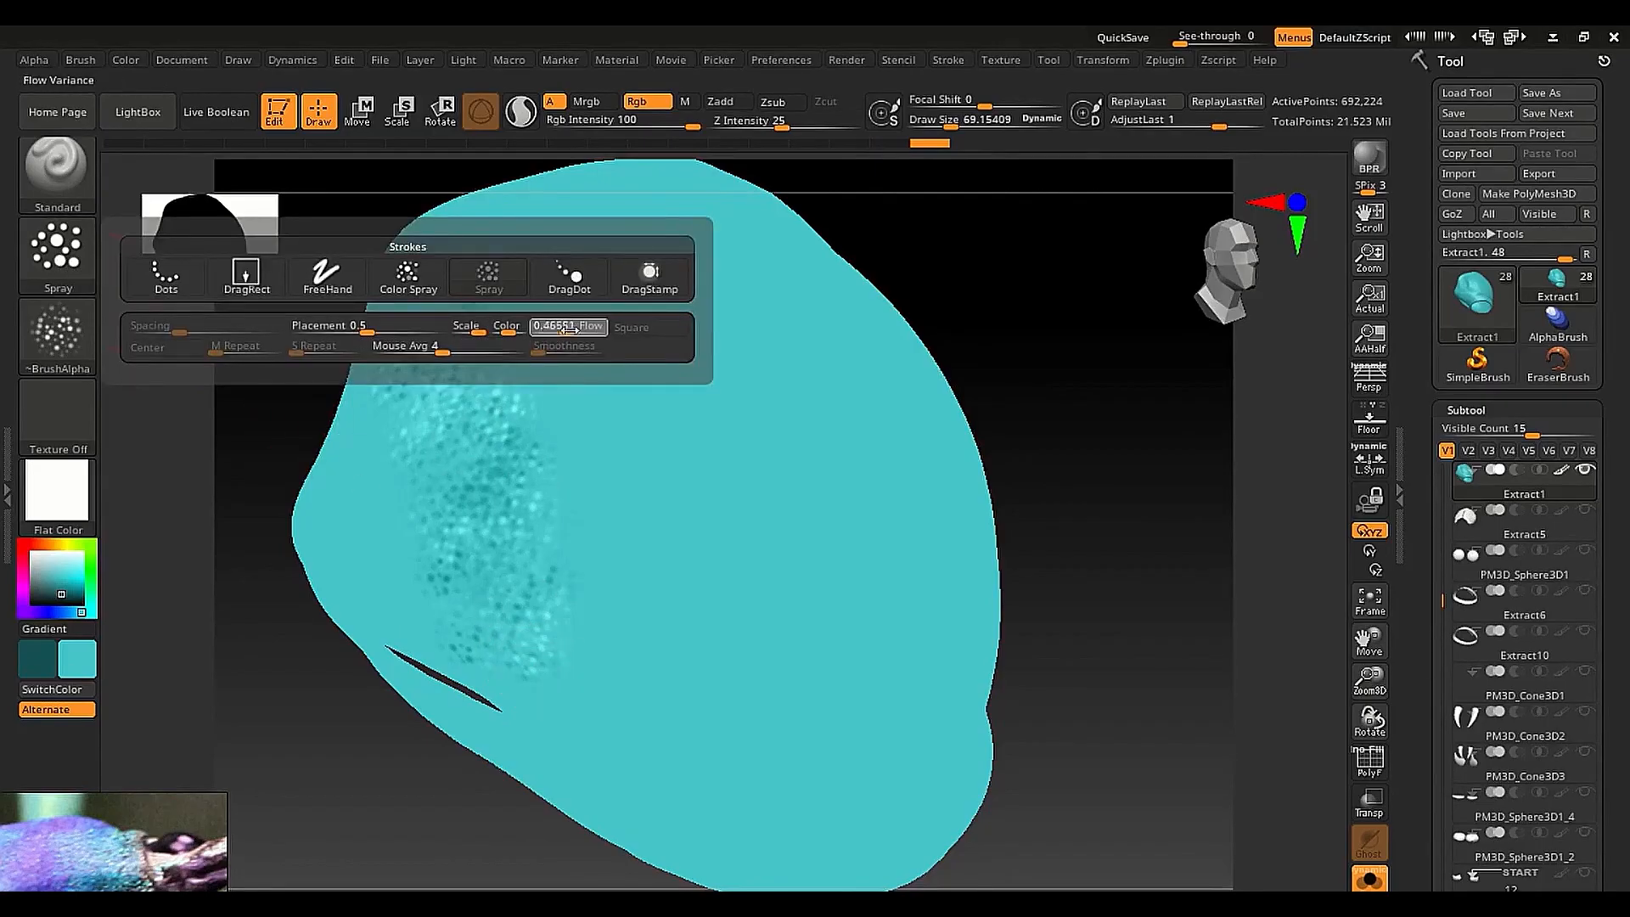
pyautogui.moveTo(604, 254)
pyautogui.mouseDown()
pyautogui.moveTo(637, 291)
pyautogui.moveTo(670, 546)
pyautogui.moveTo(659, 534)
pyautogui.mouseUp()
pyautogui.press('s')
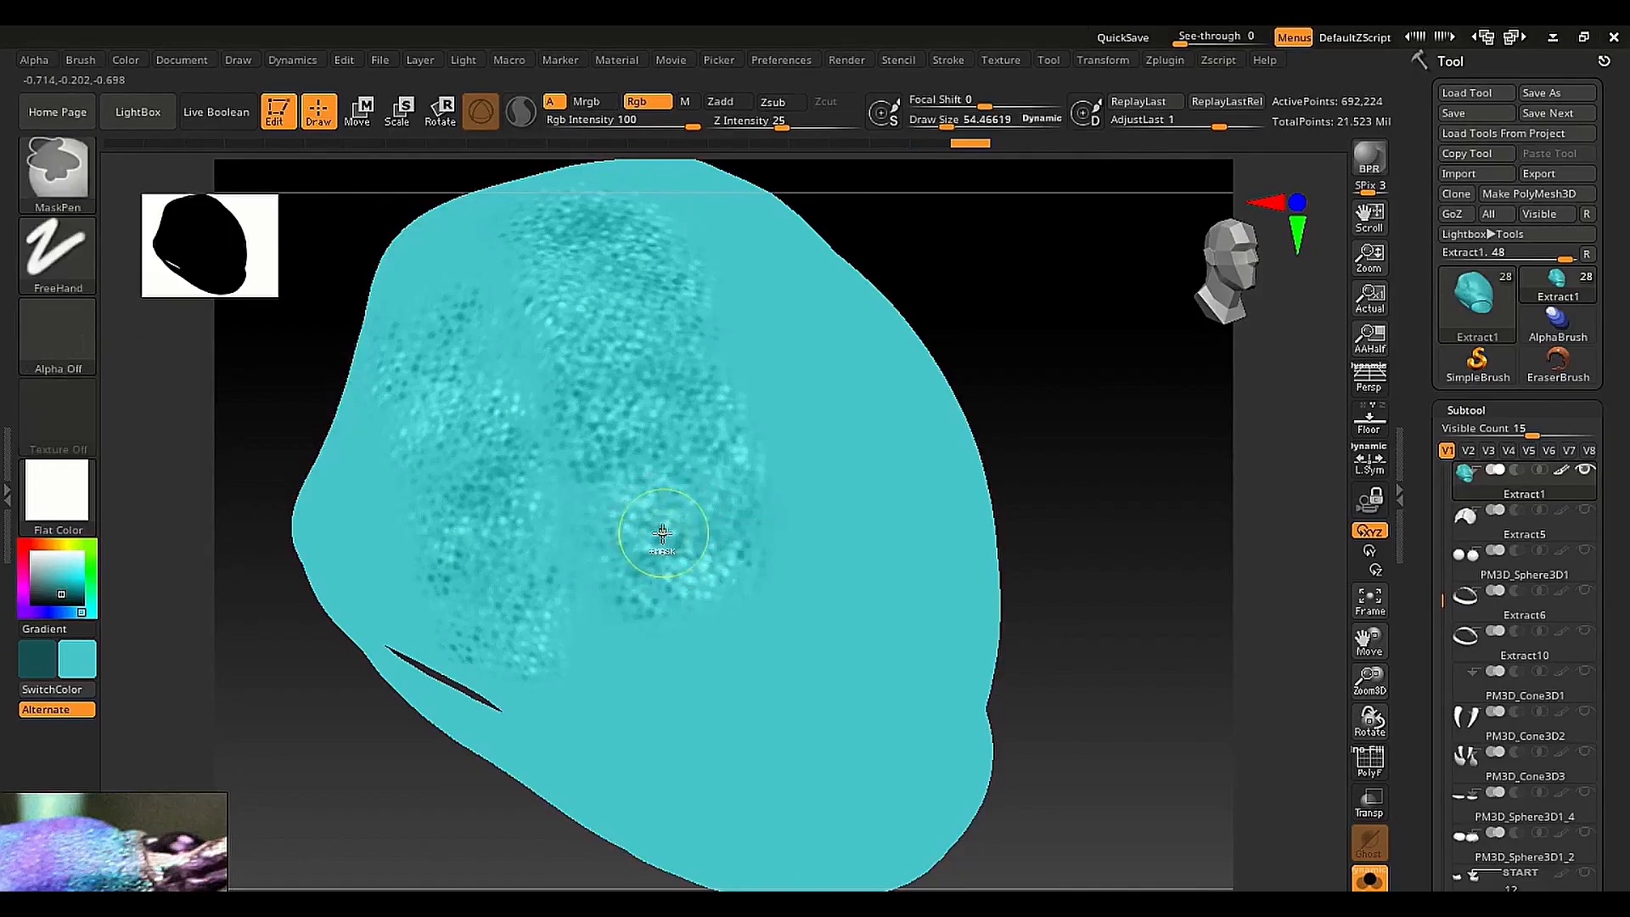
pyautogui.hotkey('ctrl', 'z')
pyautogui.moveTo(592, 220); pyautogui.dragTo(670, 548)
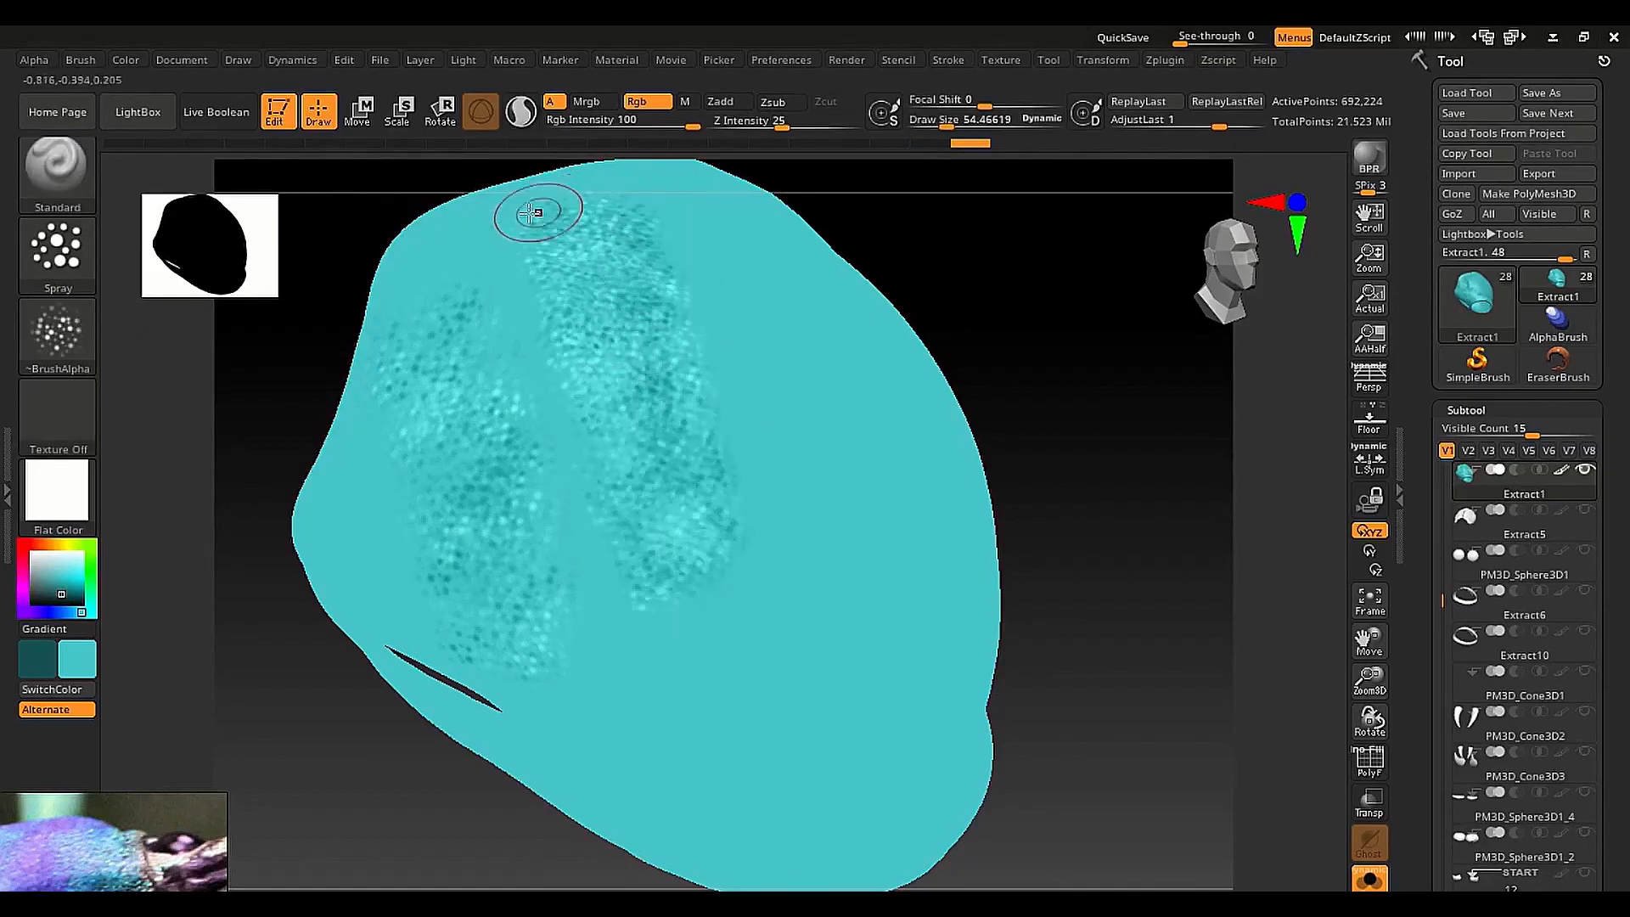
pyautogui.hotkey('ctrl', 'z')
# Lower the Spray Flow, undo the test strokes and the earlier speckles, and spray sparse patches down the side of the shell
pyautogui.click(57, 248)
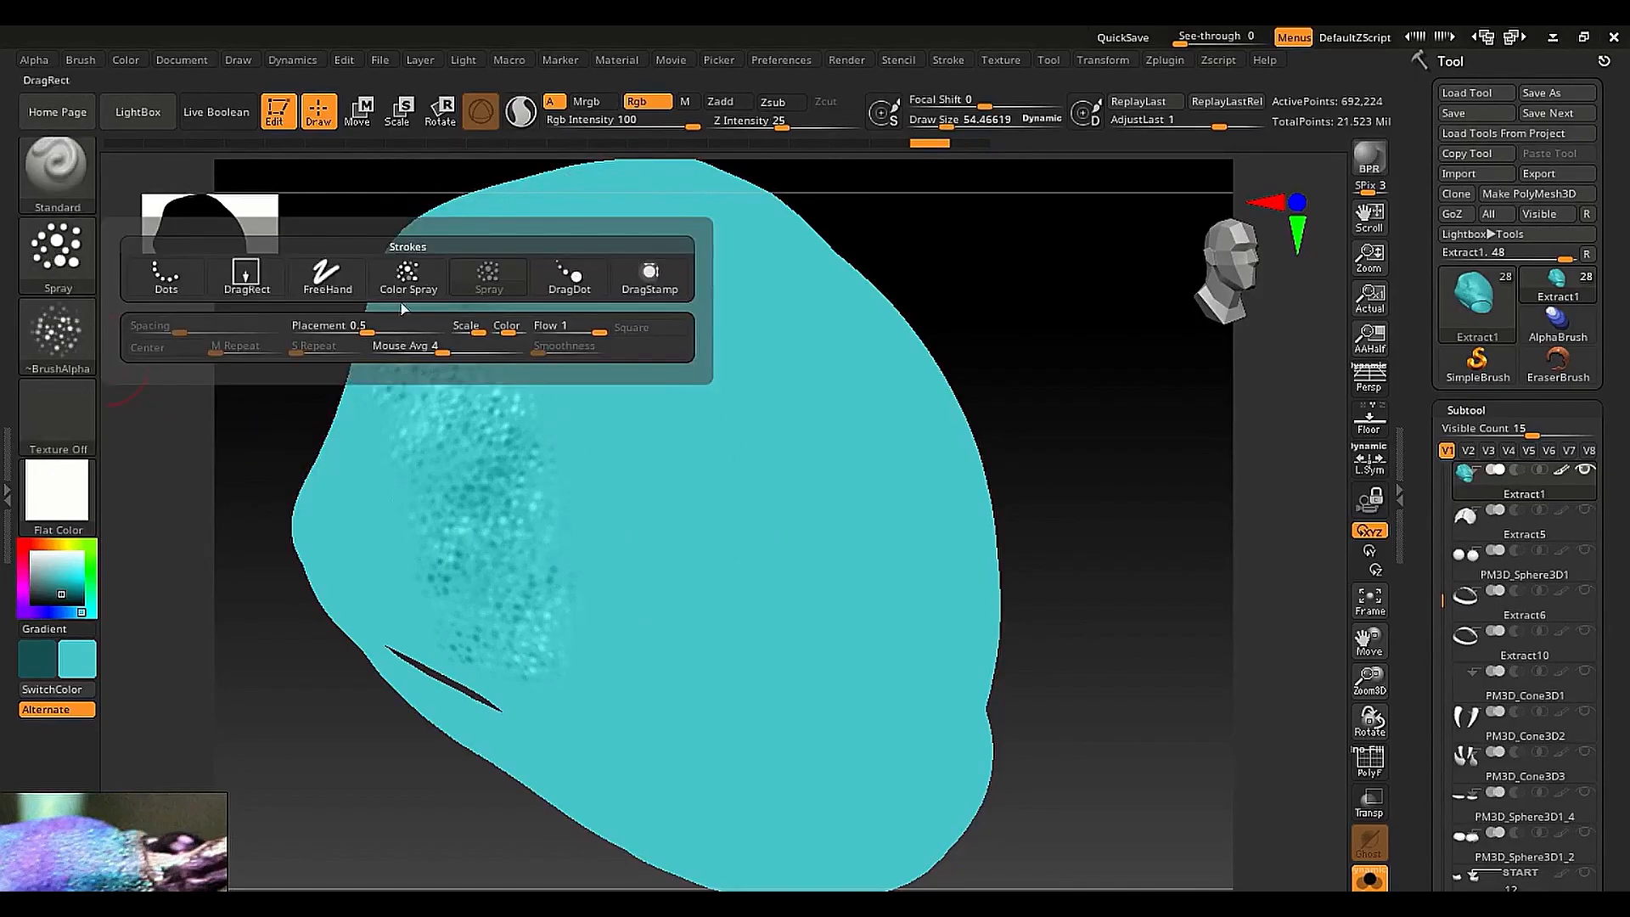
pyautogui.moveTo(597, 332); pyautogui.dragTo(531, 334)
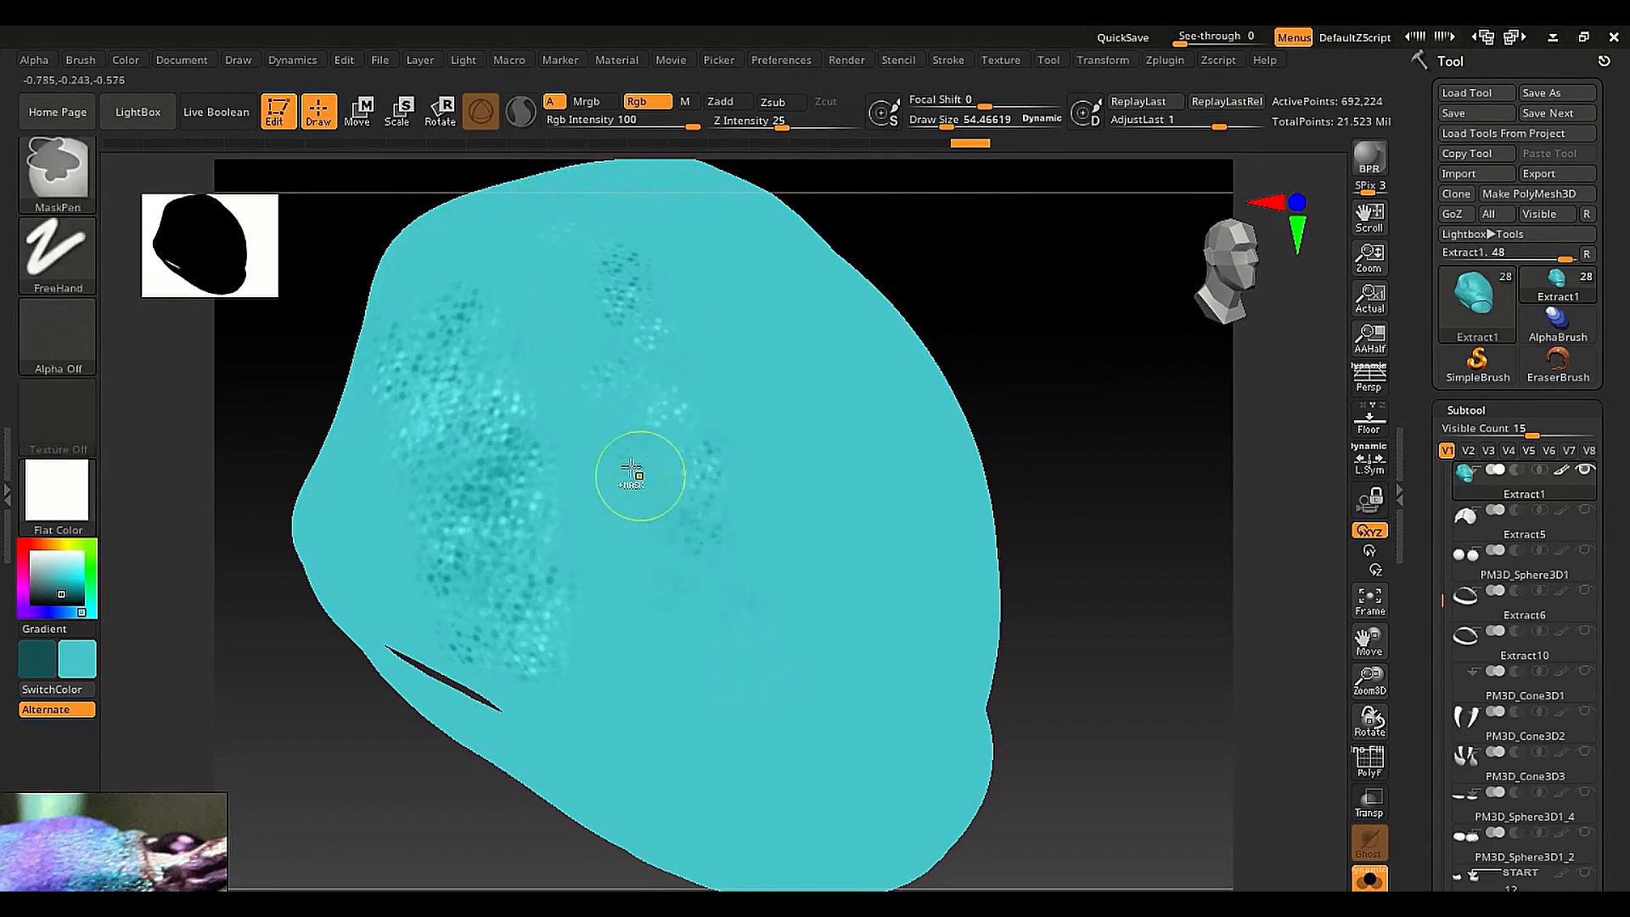
pyautogui.hotkey('ctrl', 'z')
pyautogui.moveTo(587, 337); pyautogui.dragTo(662, 548)
pyautogui.hotkey('ctrl', 'z')
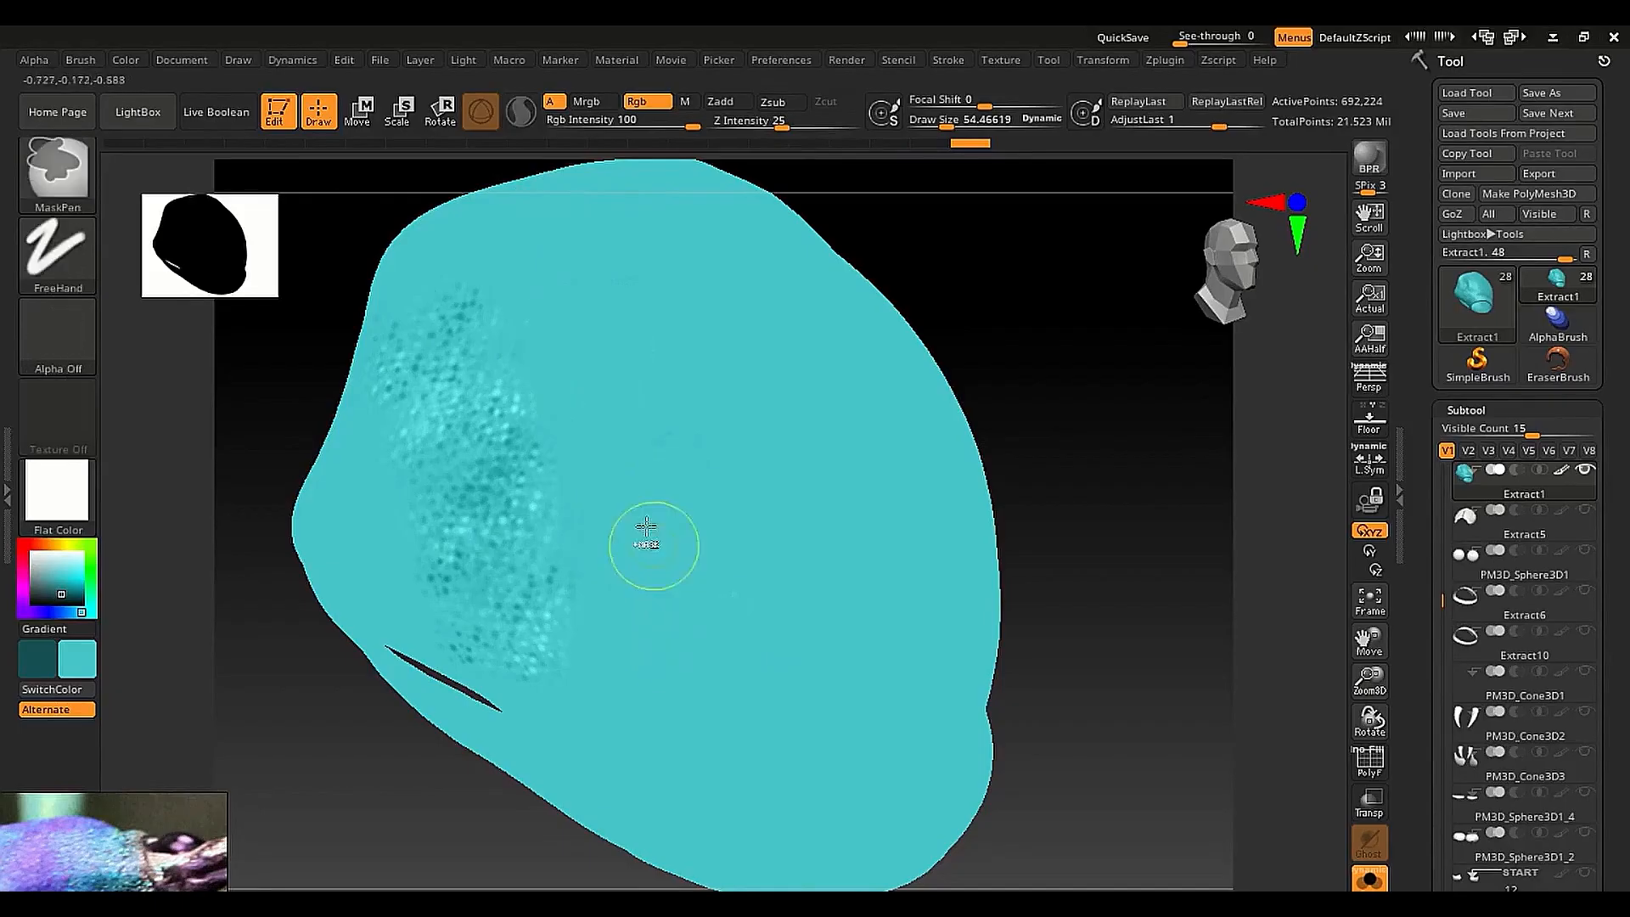
pyautogui.click(57, 233)
pyautogui.hotkey('ctrl', 'z')
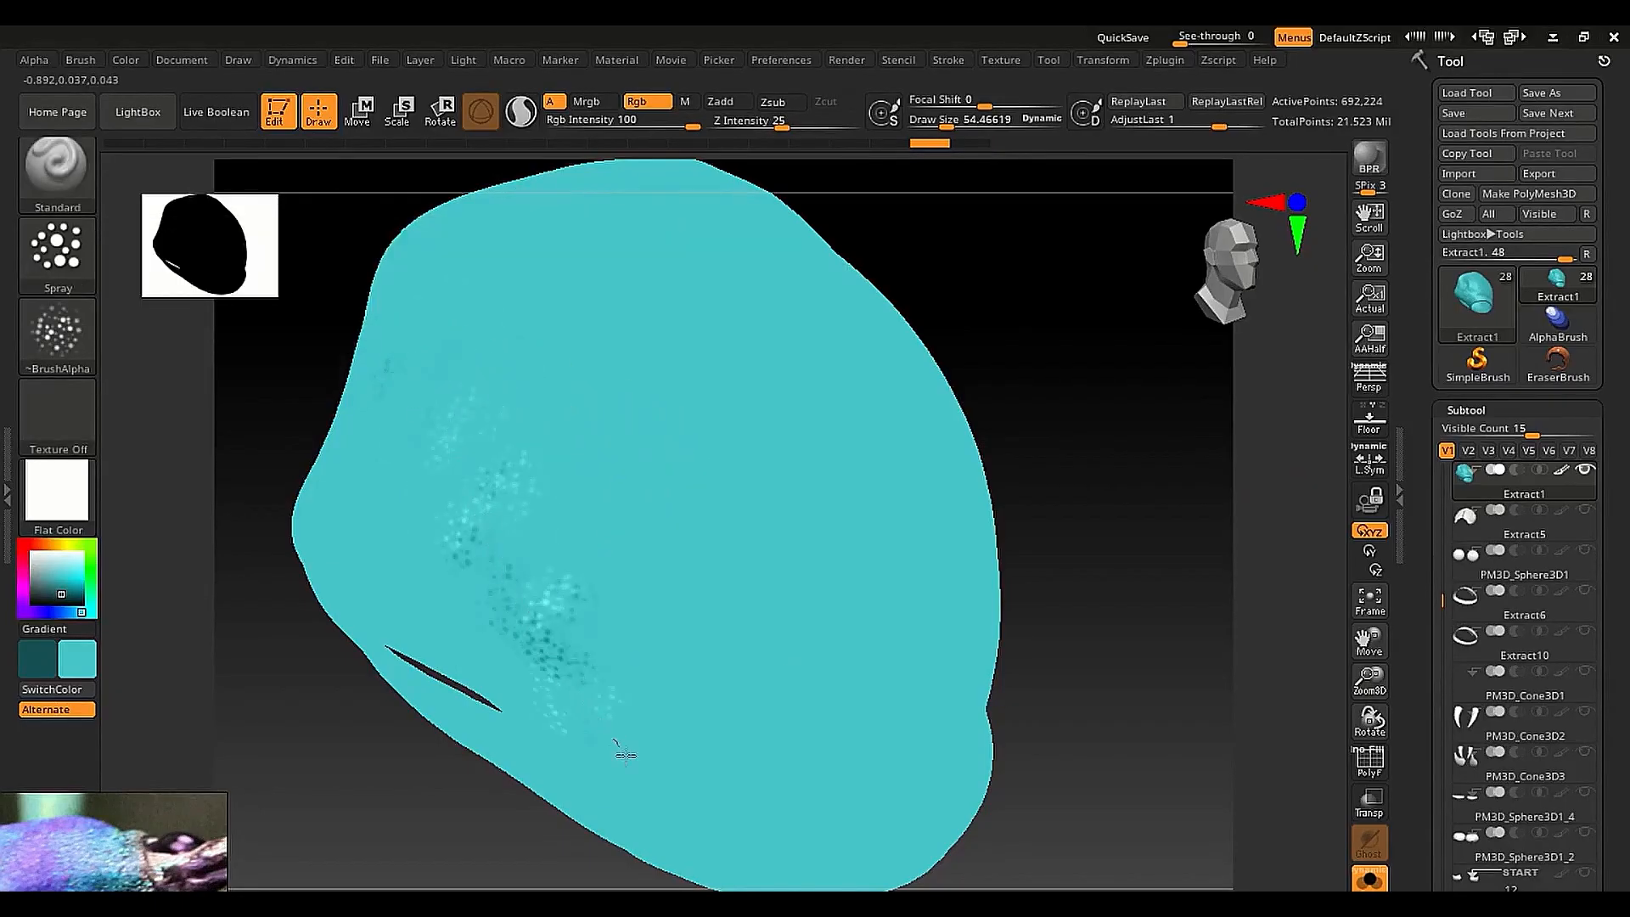
# Spray a dense diagonal stroke across the shell at a Spray Flow of 1, and a second stroke beside it at a lower Flow
pyautogui.click(52, 265)
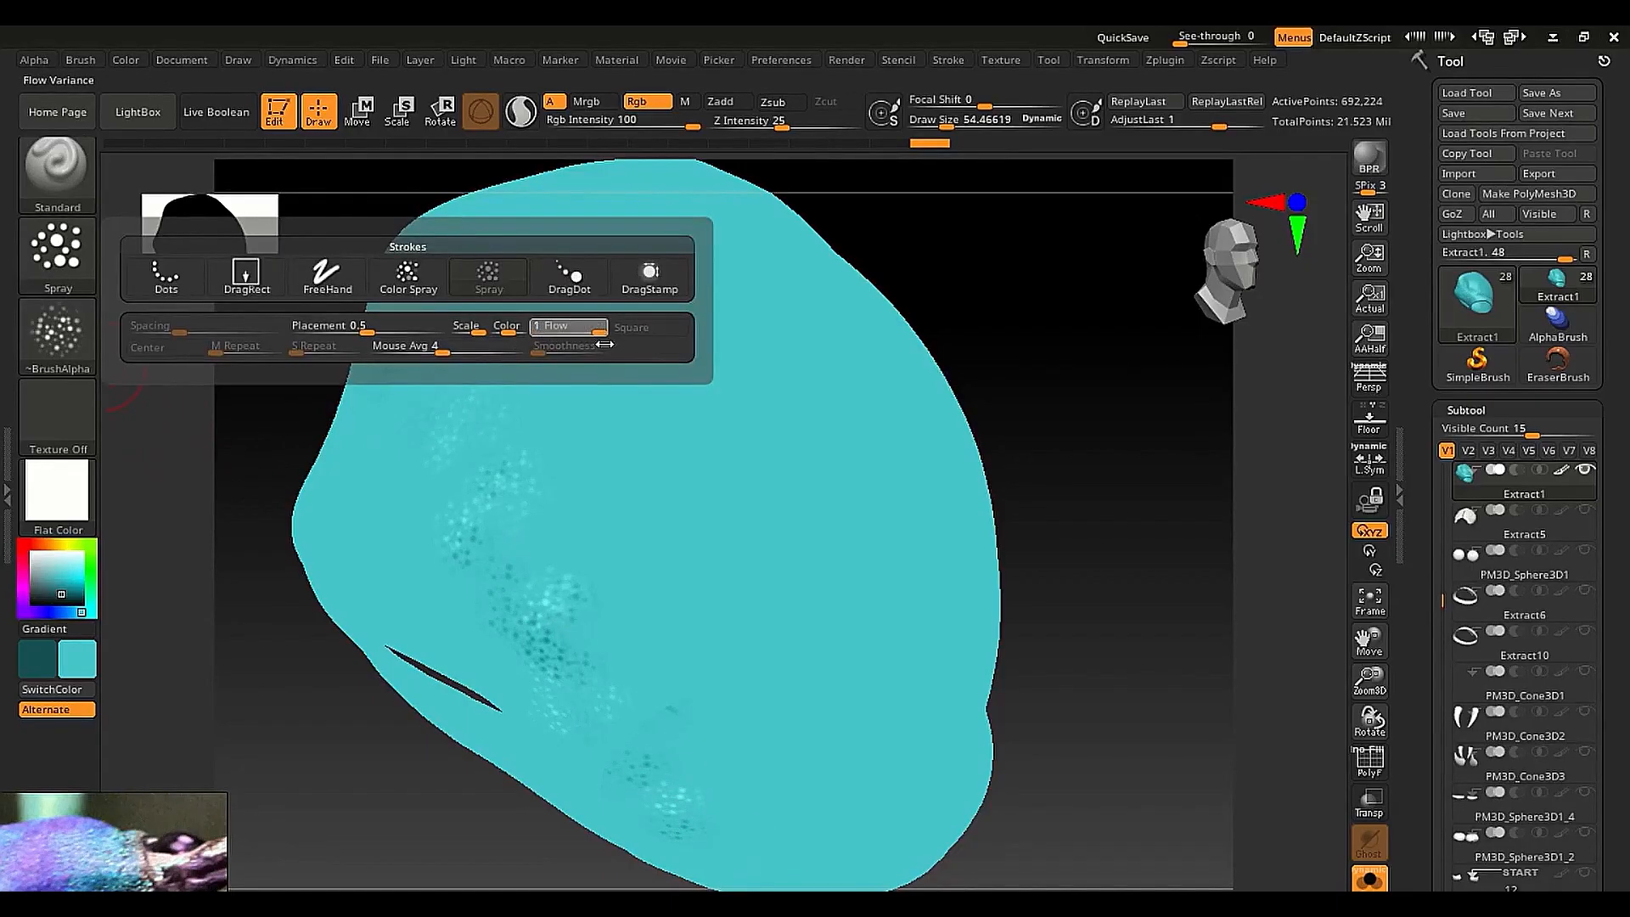
pyautogui.moveTo(527, 244); pyautogui.dragTo(766, 611)
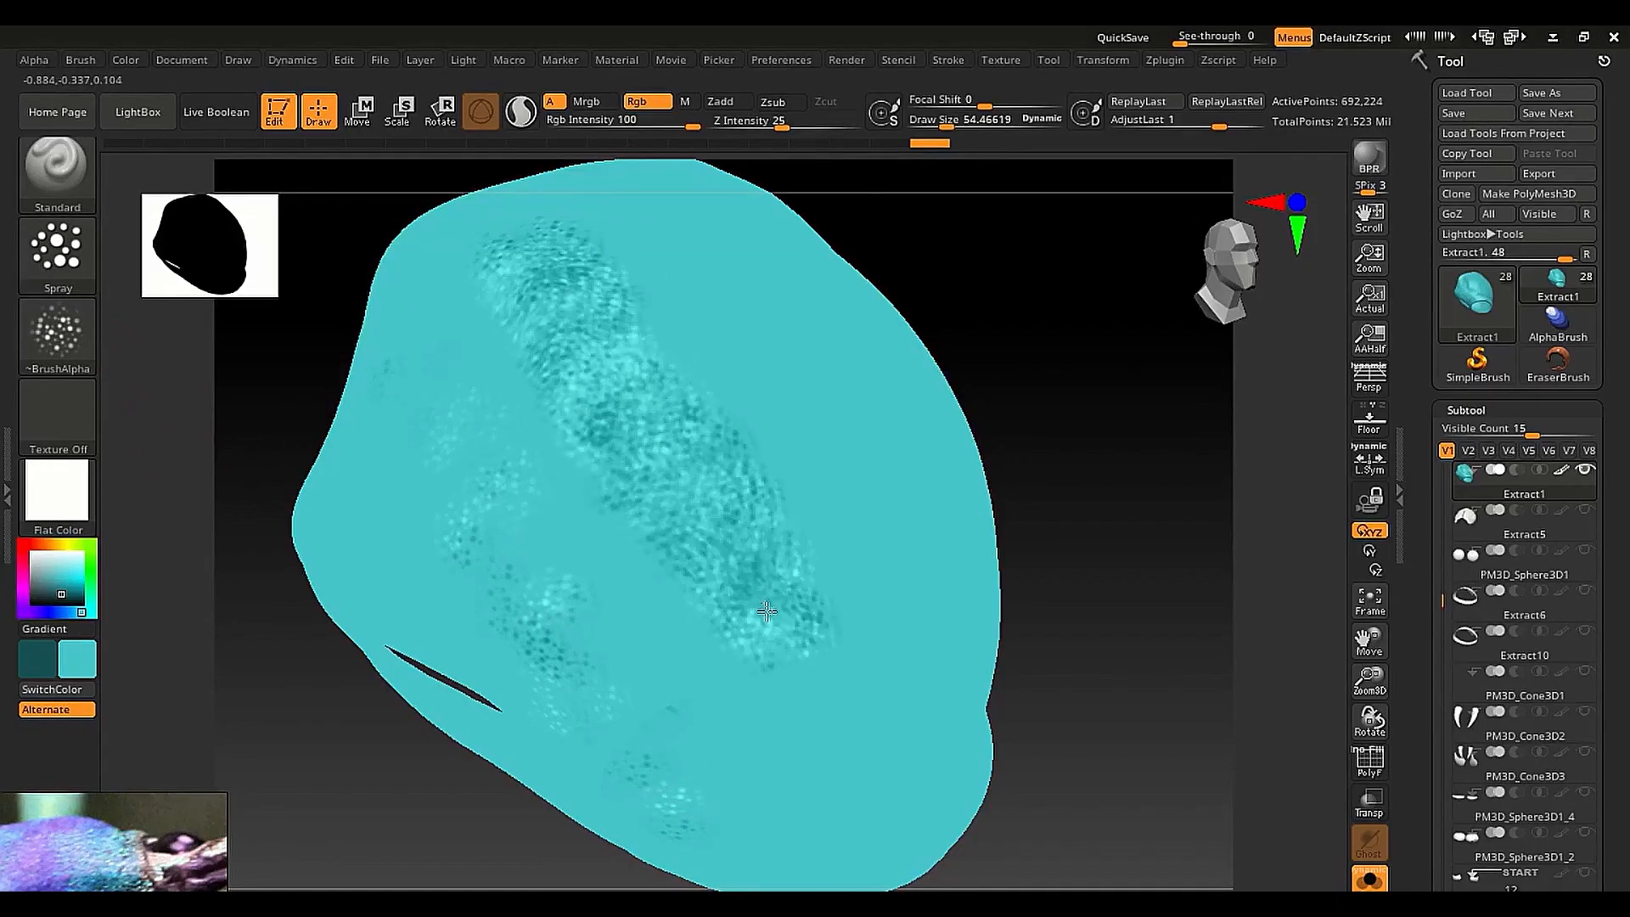
pyautogui.click(56, 250)
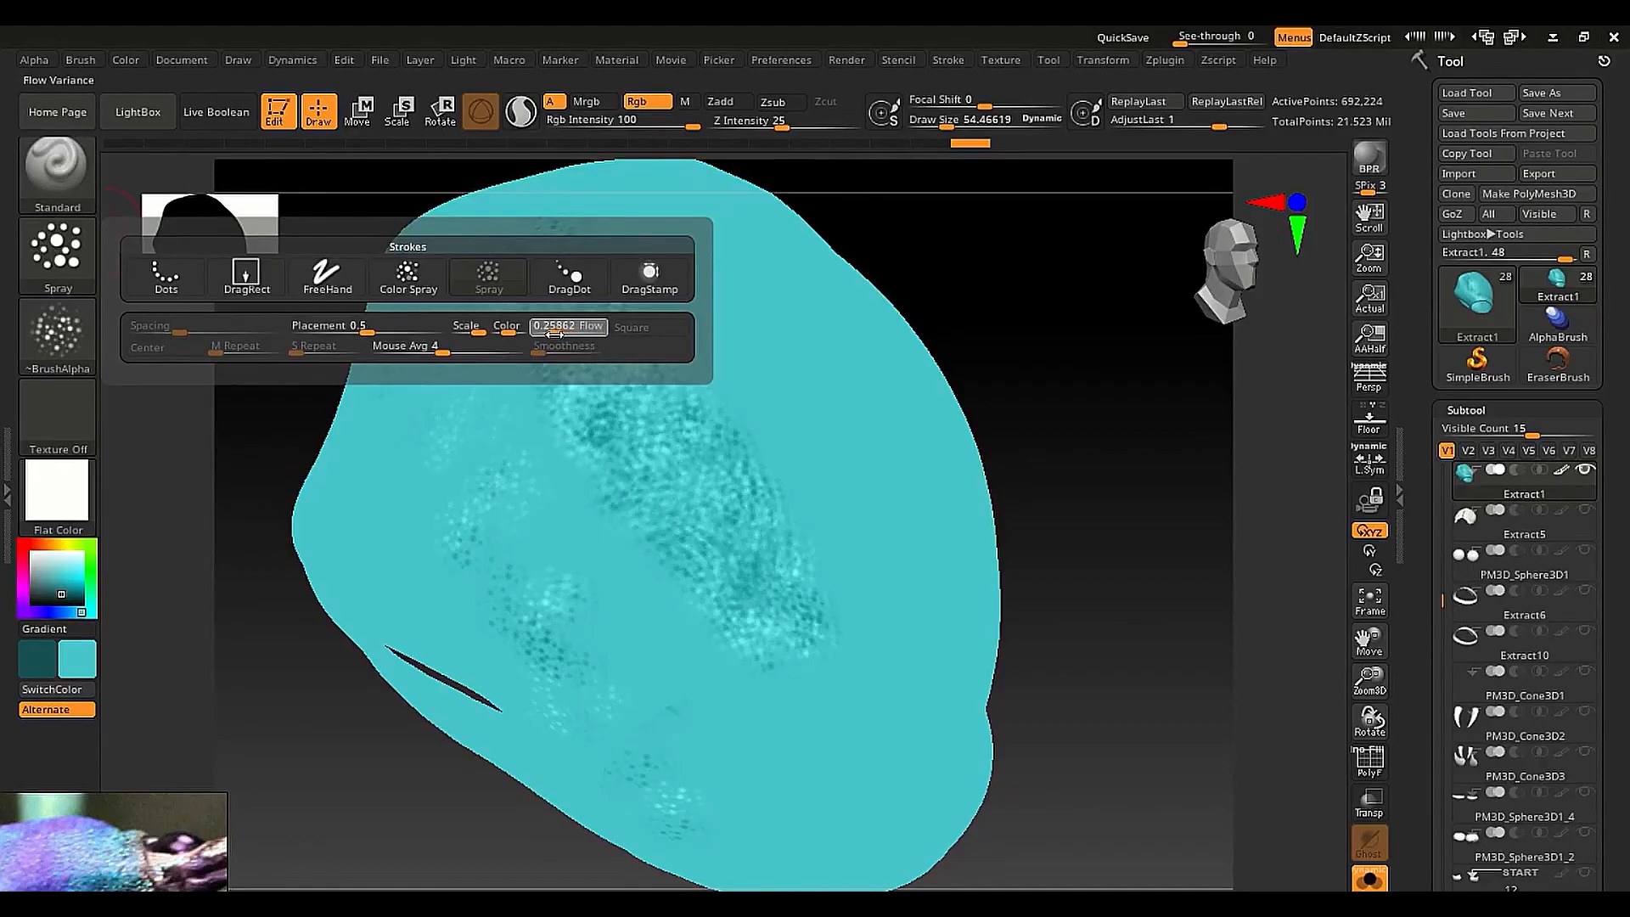
pyautogui.moveTo(553, 332); pyautogui.dragTo(544, 332)
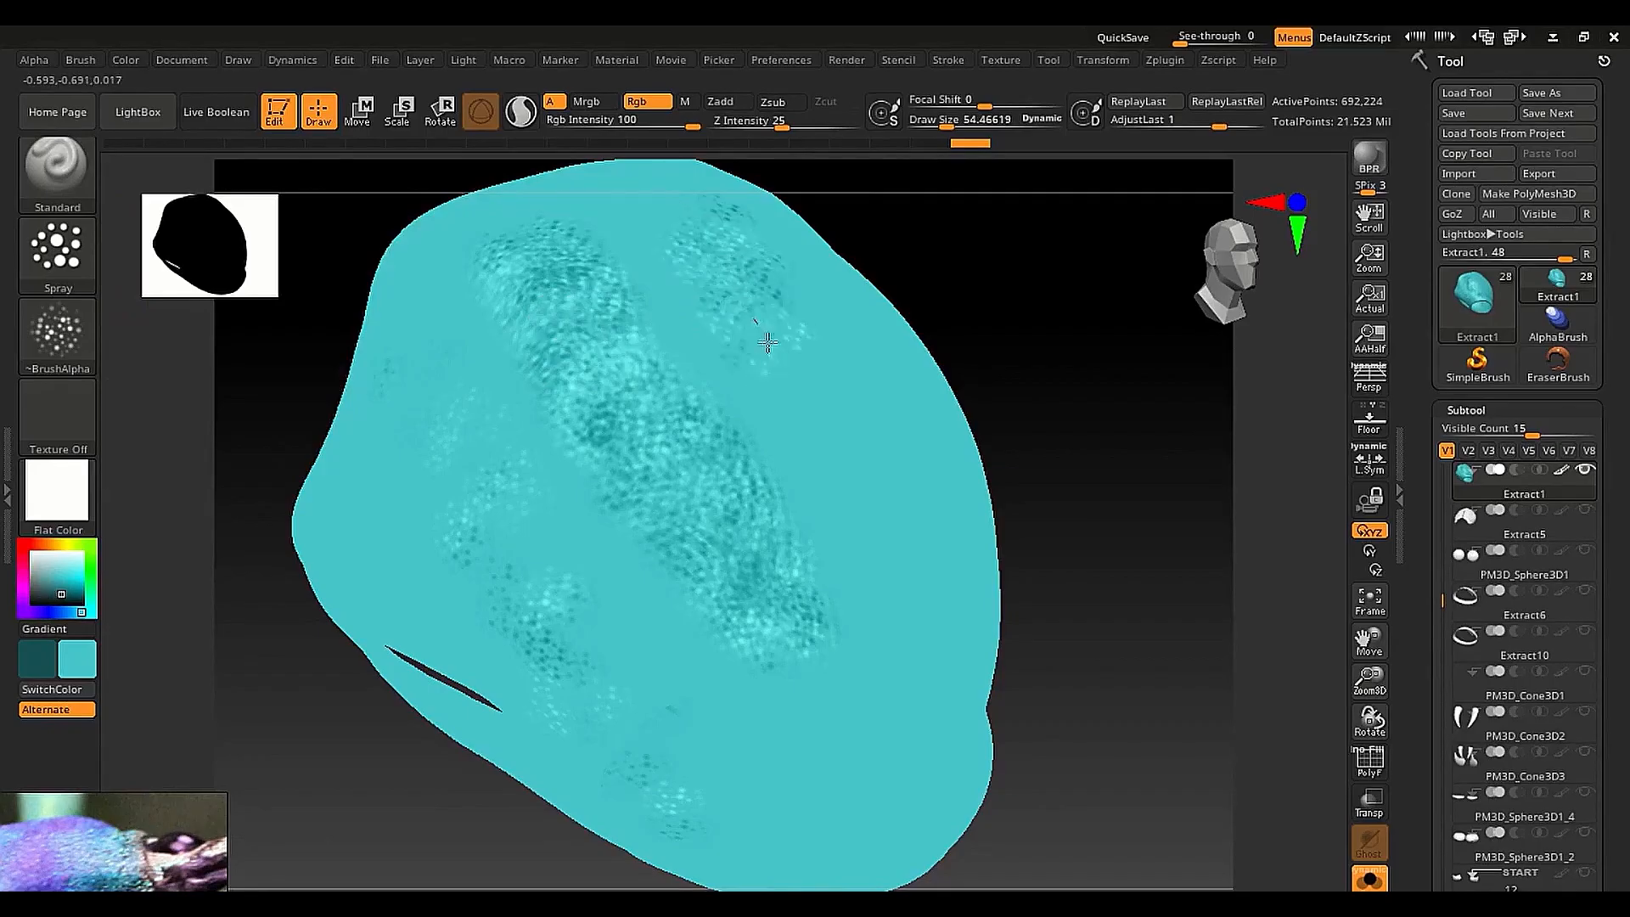
pyautogui.moveTo(768, 342)
pyautogui.mouseDown()
pyautogui.moveTo(870, 546)
pyautogui.moveTo(863, 599)
pyautogui.mouseUp()
pyautogui.moveTo(858, 535); pyautogui.dragTo(787, 288, button='right')
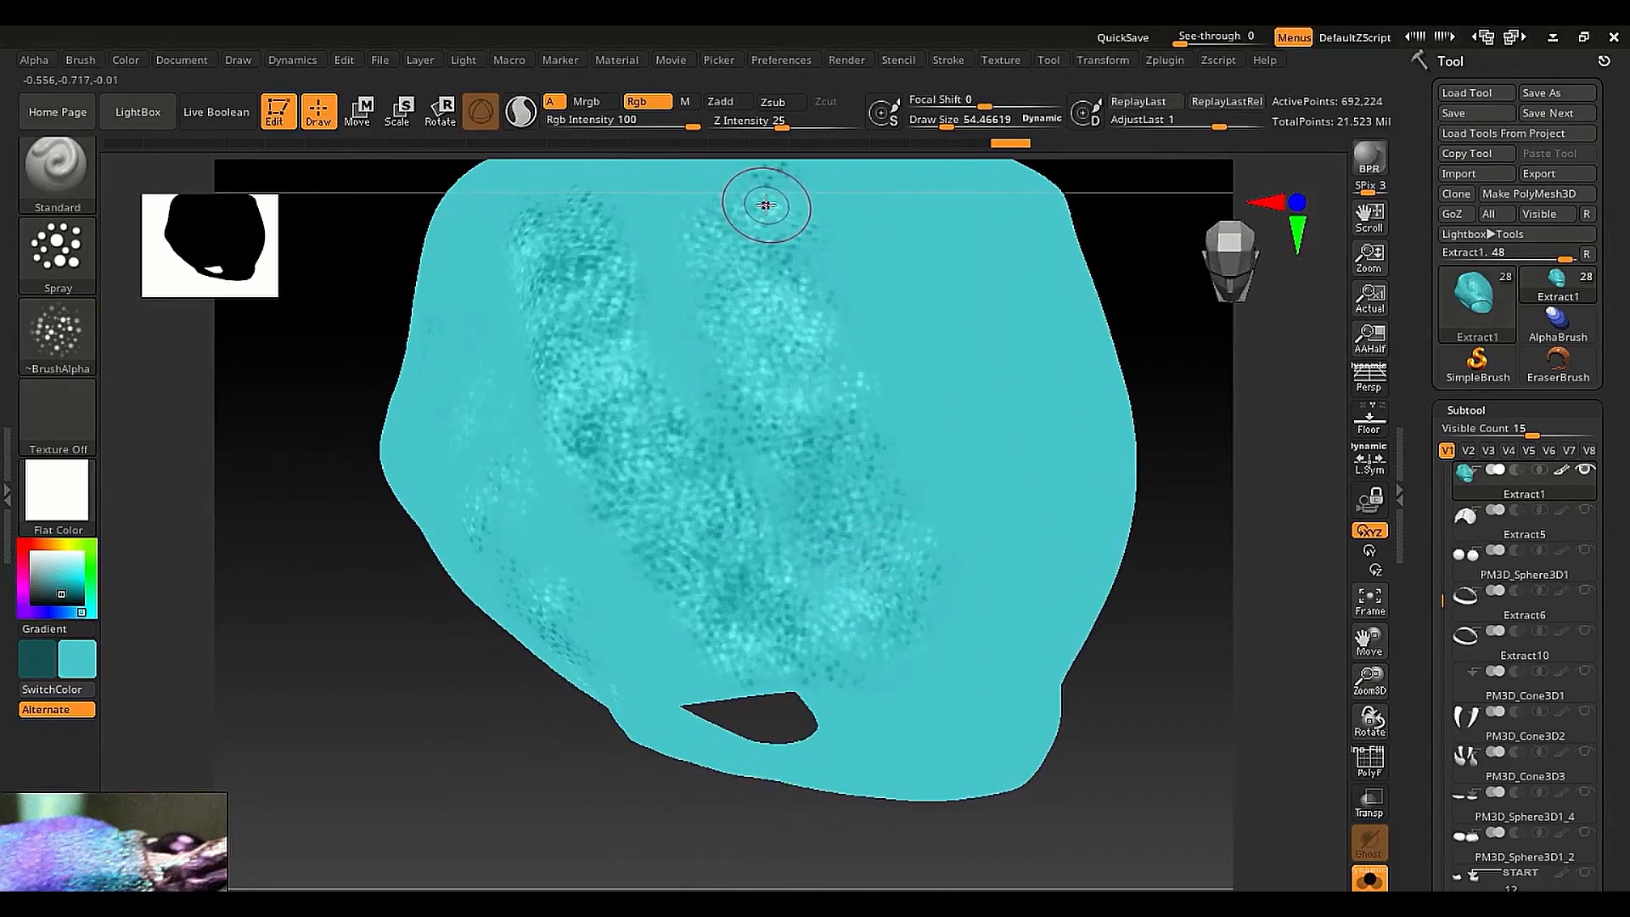
# Test subtle spray strokes on the front of the shell at Rgb Intensity 63 and 100, and undo them
pyautogui.click(71, 263)
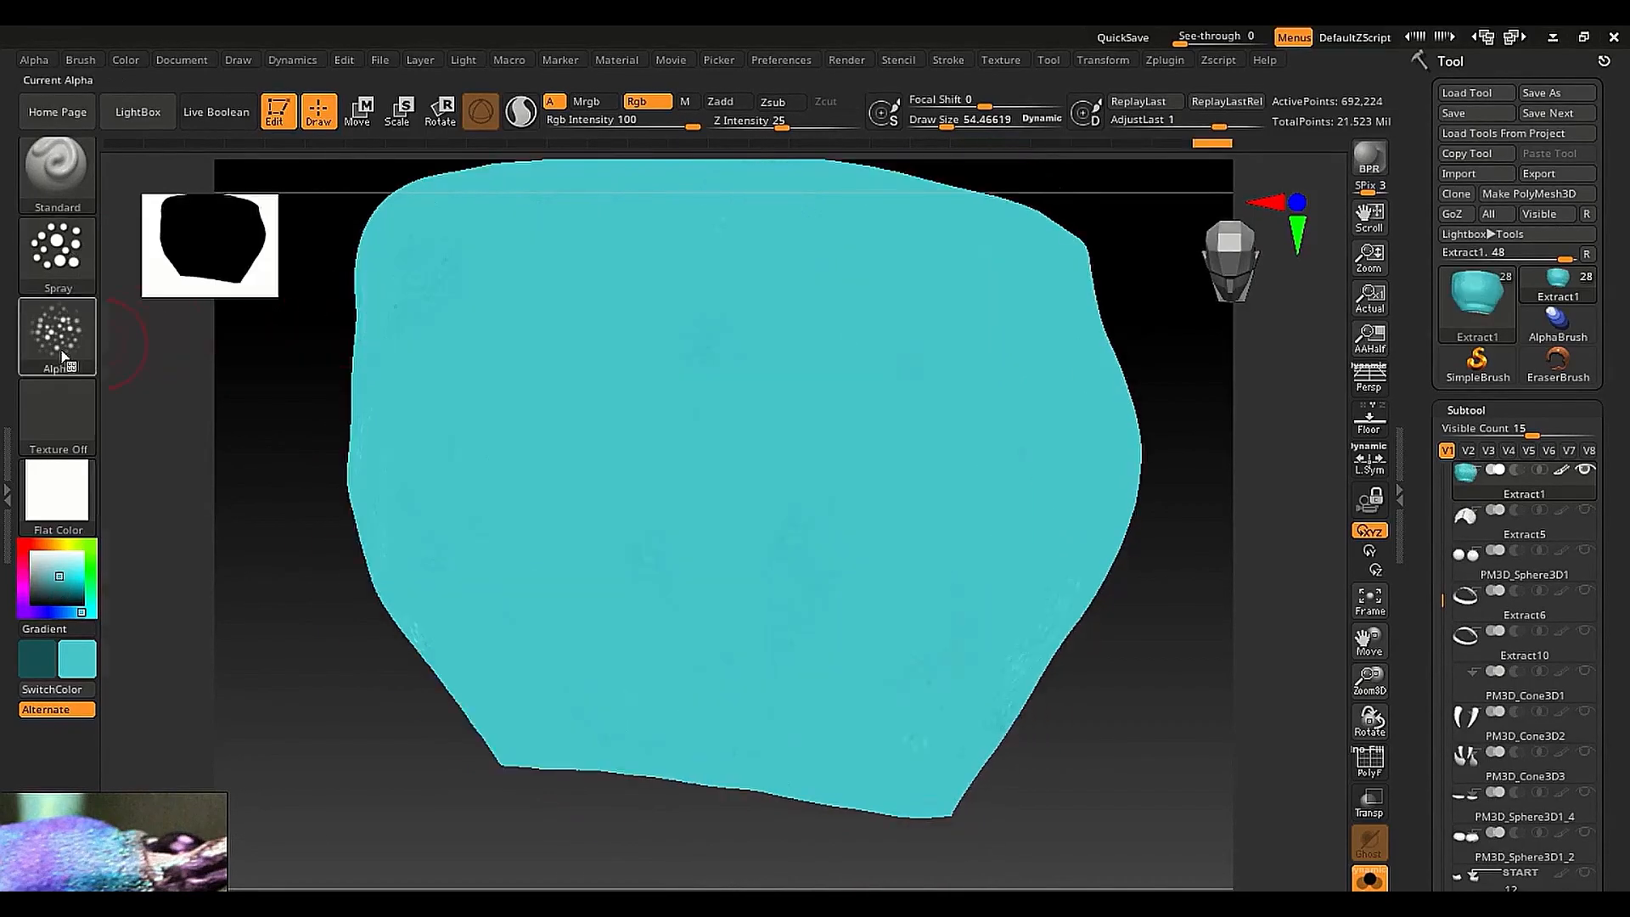
pyautogui.click(58, 339)
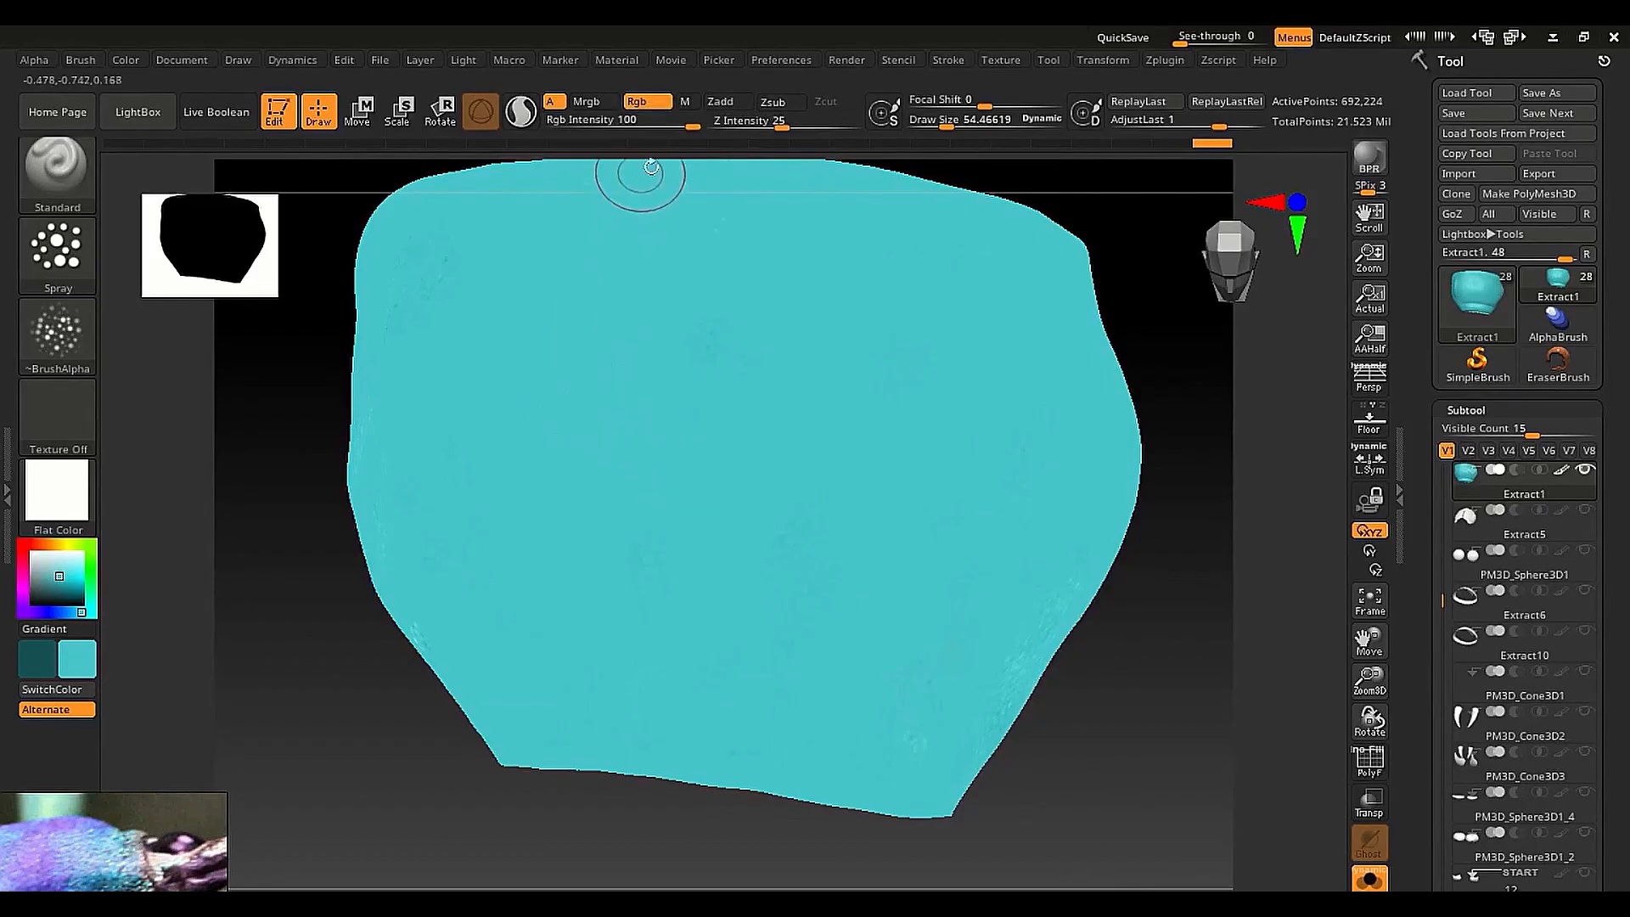
pyautogui.moveTo(681, 126)
pyautogui.mouseDown()
pyautogui.moveTo(615, 126)
pyautogui.moveTo(664, 126)
pyautogui.mouseUp()
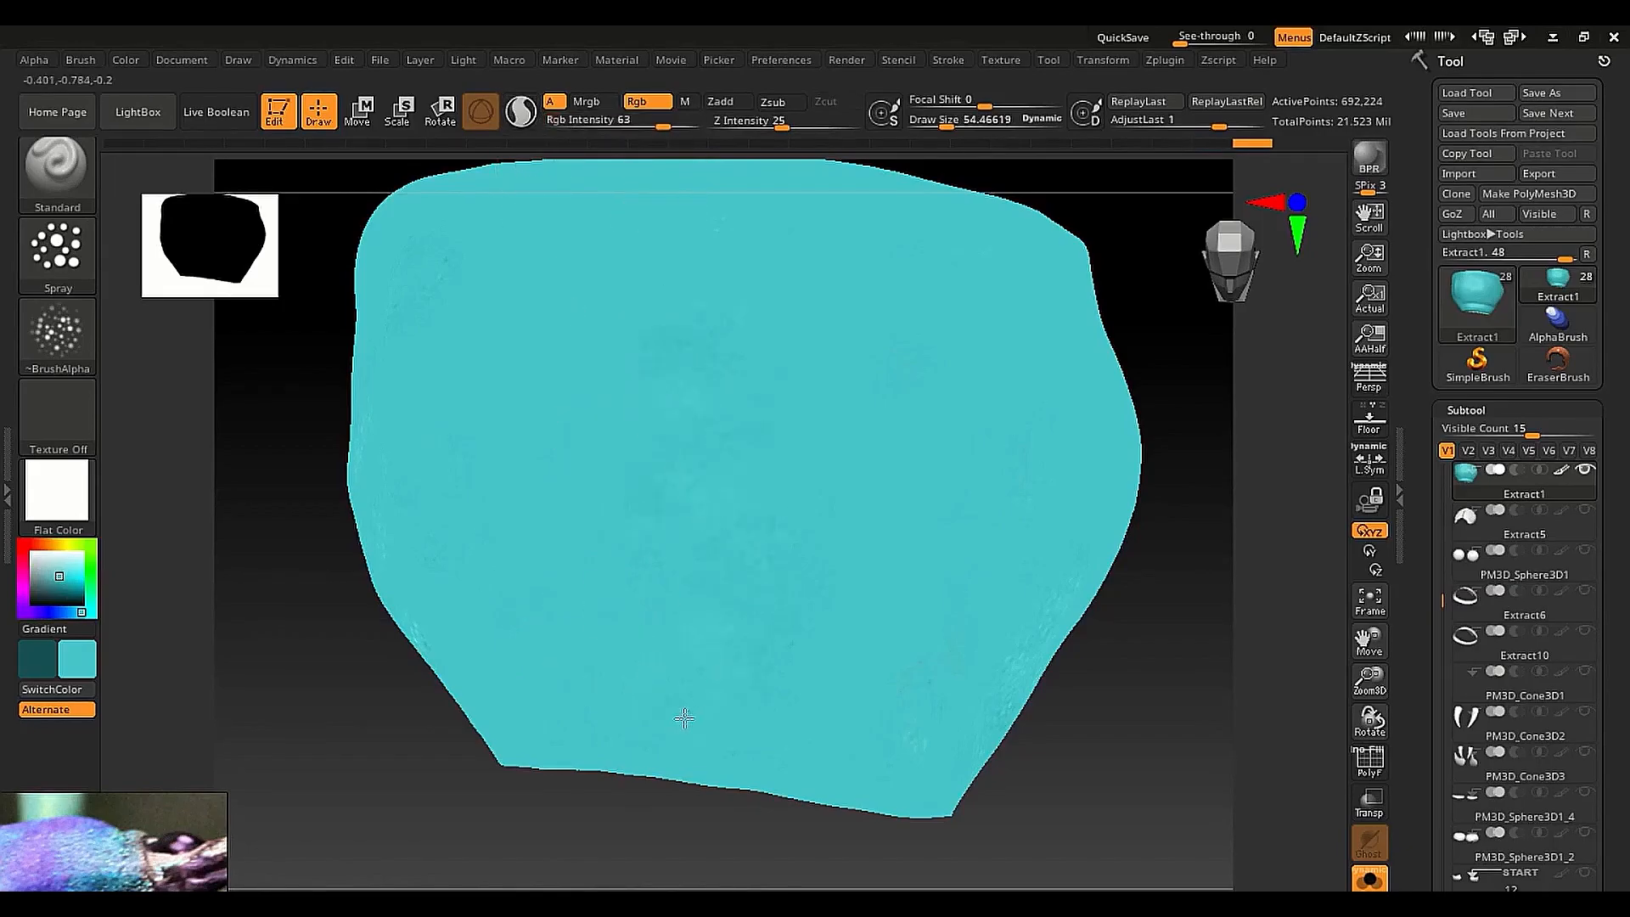
pyautogui.moveTo(684, 719); pyautogui.dragTo(677, 679)
pyautogui.moveTo(660, 125); pyautogui.dragTo(705, 126)
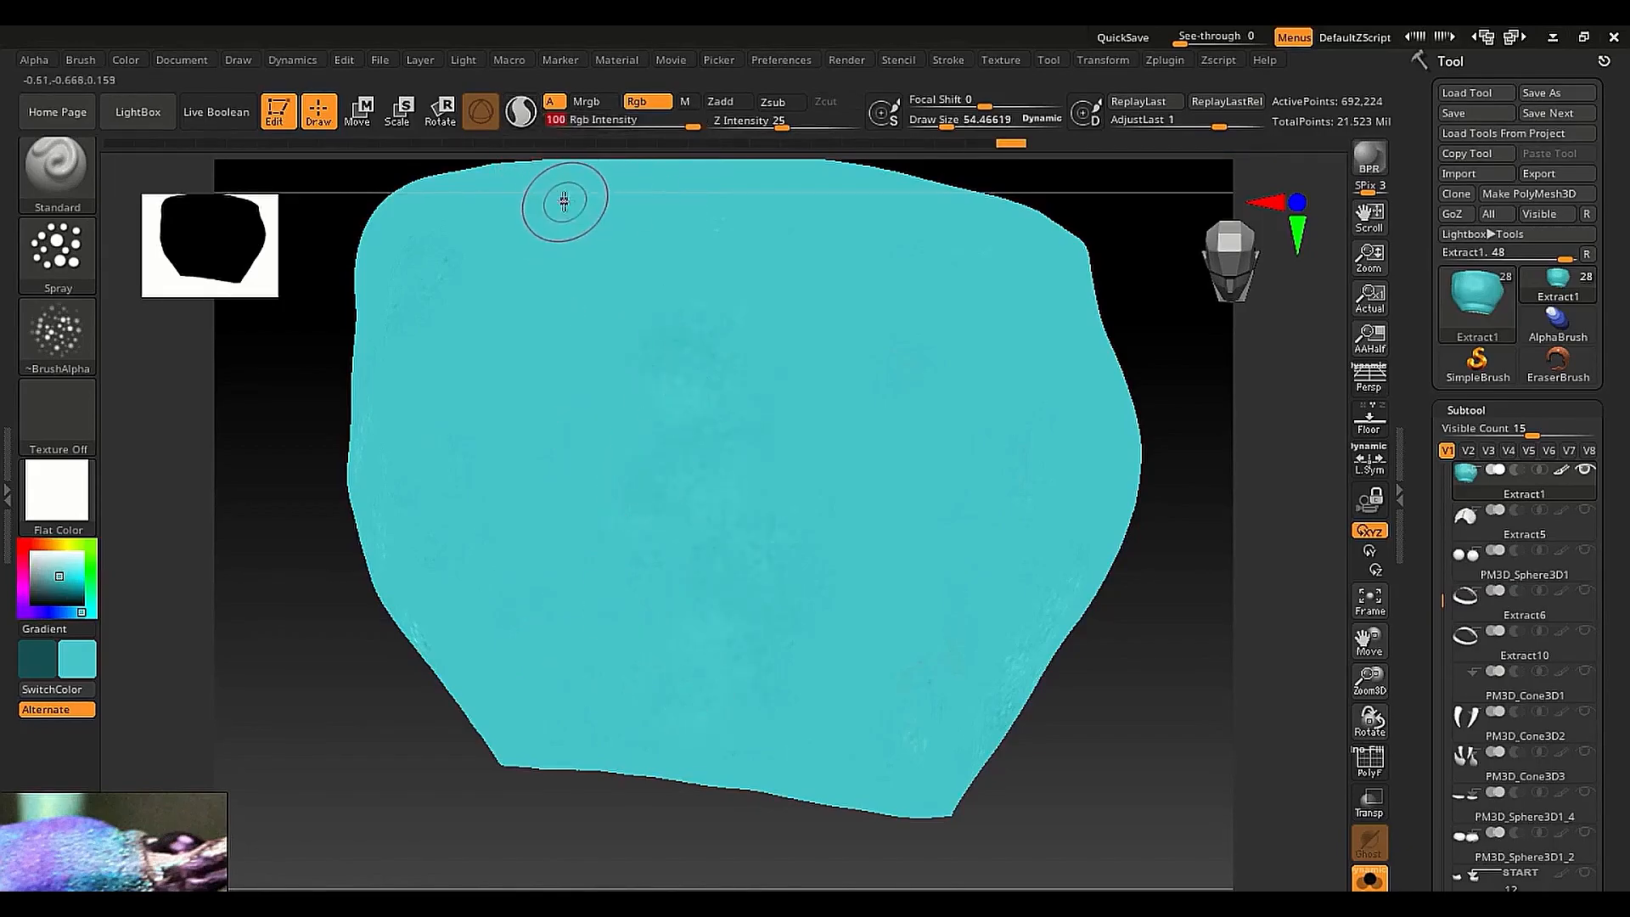
pyautogui.moveTo(728, 615); pyautogui.dragTo(652, 703)
pyautogui.hotkey('ctrl', 'z')
pyautogui.hotkey('ctrl', 'z')
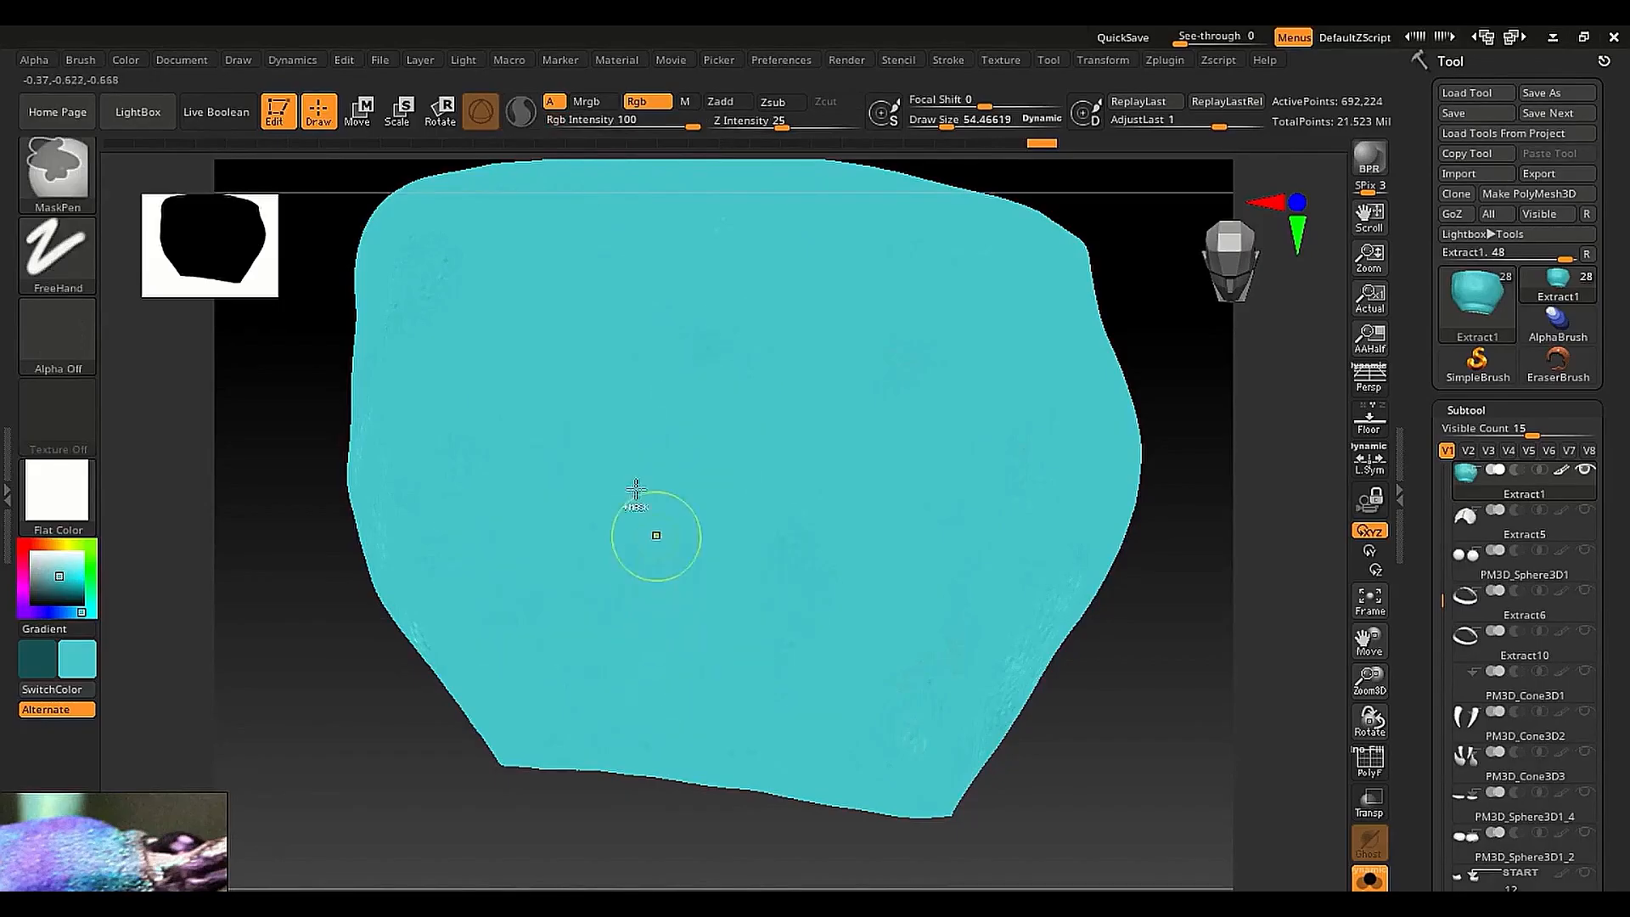
# Reduce the draw size to about 45 and undo all the earlier spray strokes on the shell
pyautogui.press('s')
pyautogui.moveTo(477, 335); pyautogui.dragTo(473, 337)
pyautogui.moveTo(473, 345)
pyautogui.mouseDown(button='right')
pyautogui.moveTo(488, 375)
pyautogui.moveTo(717, 426)
pyautogui.mouseUp(button='right')
pyautogui.press('ctrl')
pyautogui.hotkey('ctrl', 'z')
pyautogui.hotkey('ctrl', 'z')
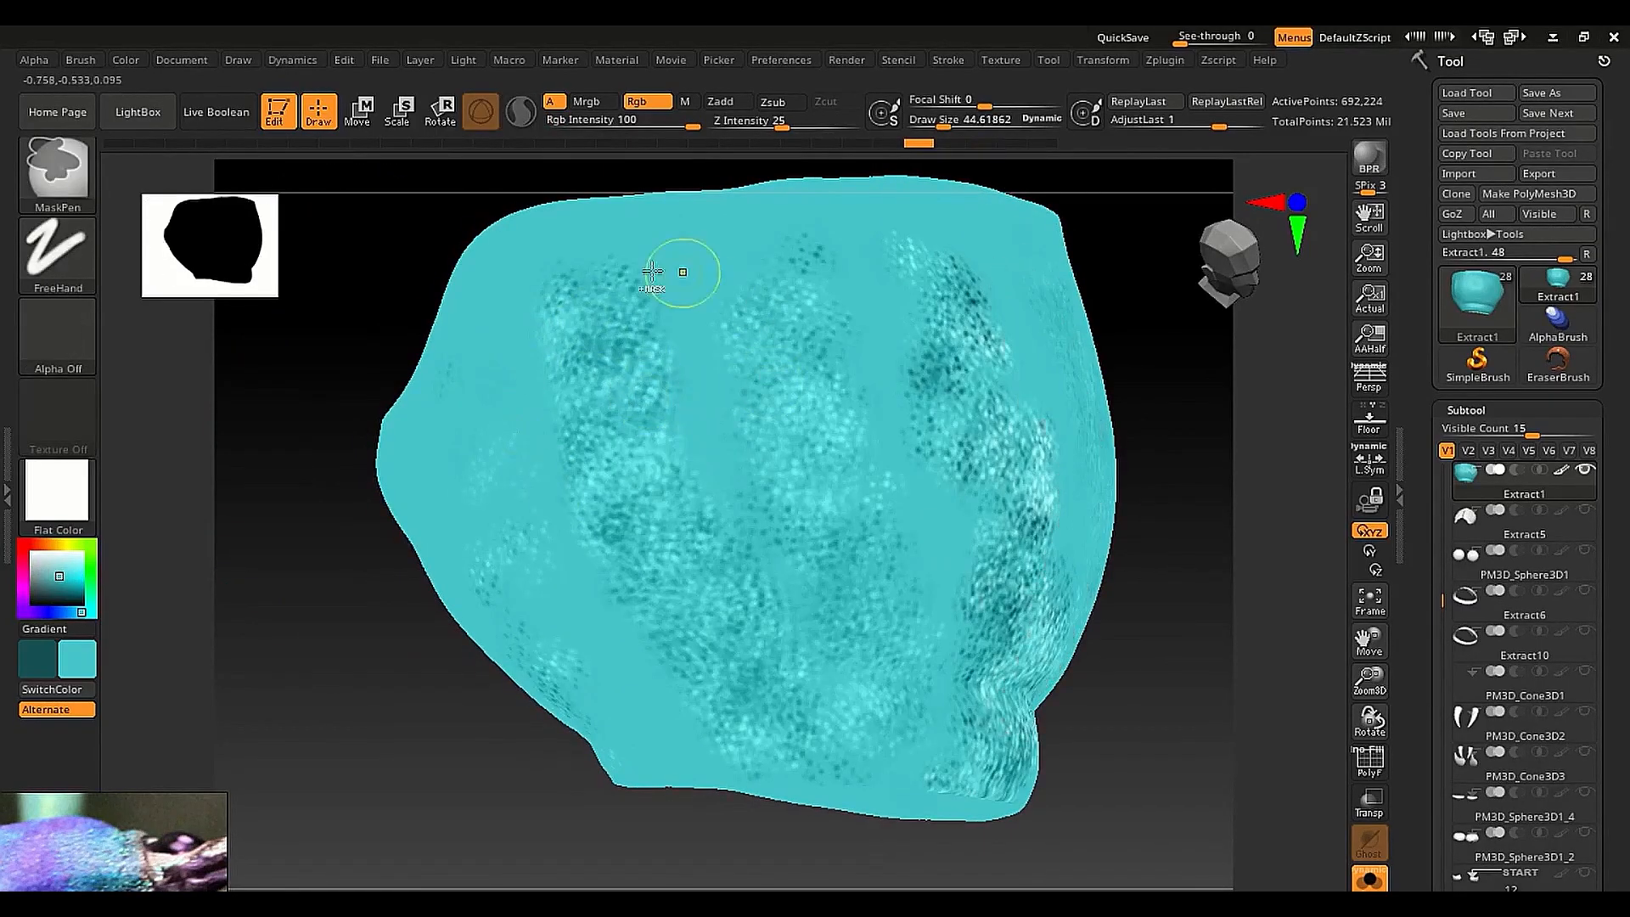
pyautogui.hotkey('ctrl', 'z')
pyautogui.hotkey('ctrl', 'z')
pyautogui.hotkey('ctrl', 'z')
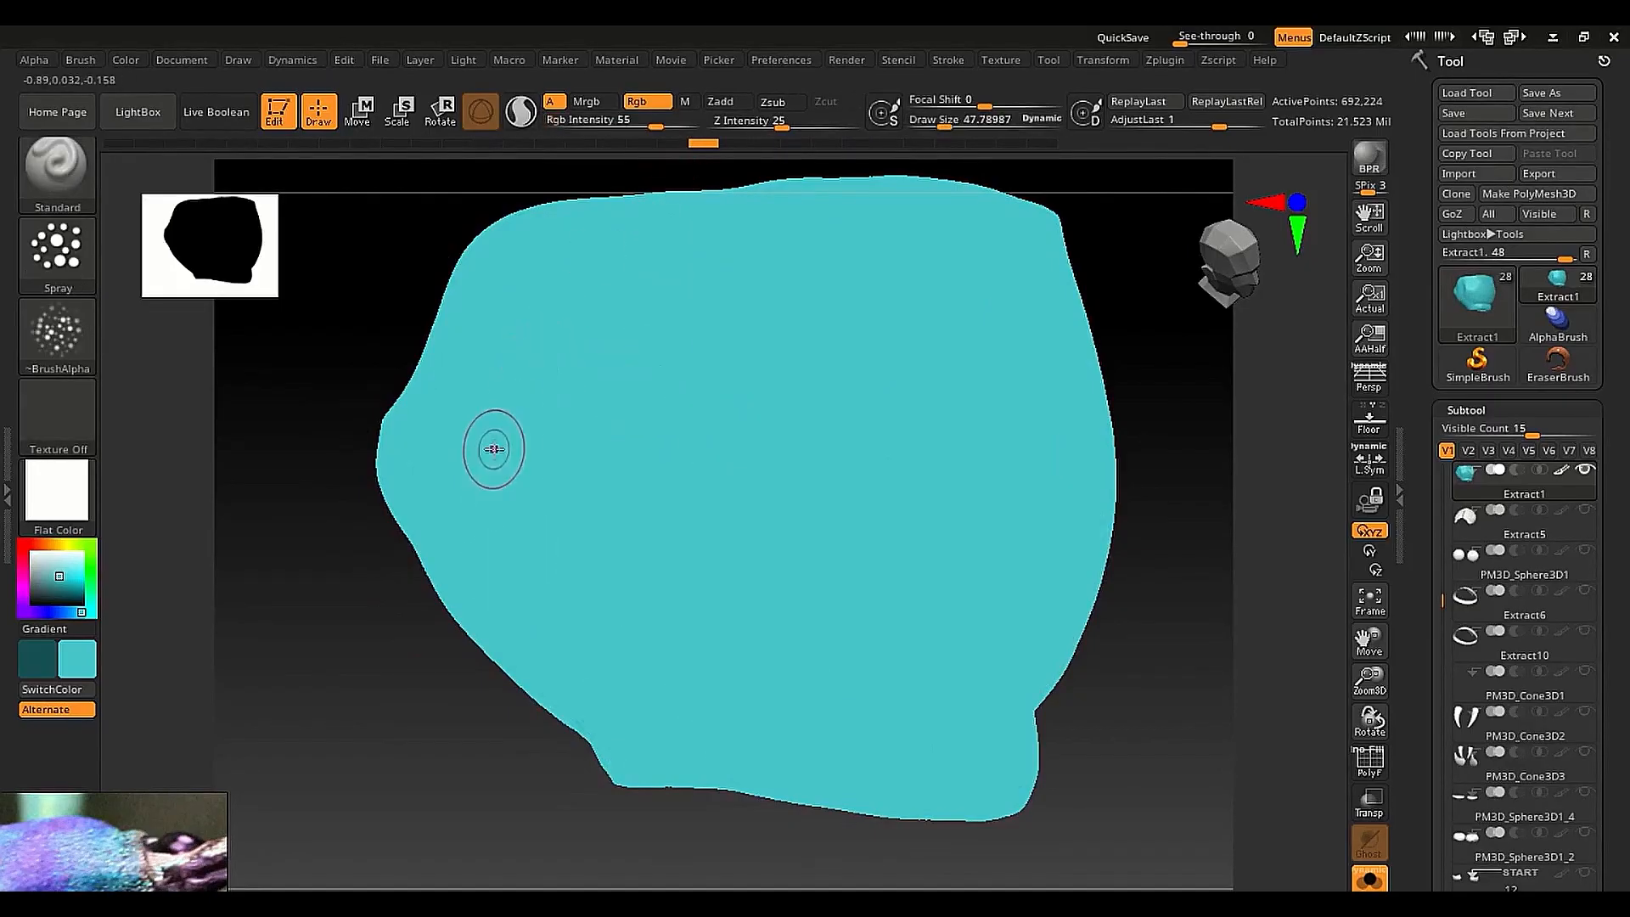
# Spray subtle teal mottling over the sides and front of the shell at Rgb Intensity 55 and a draw size of about 69
pyautogui.moveTo(491, 443)
pyautogui.mouseDown(button='right')
pyautogui.moveTo(505, 505)
pyautogui.moveTo(589, 459)
pyautogui.moveTo(564, 466)
pyautogui.mouseUp(button='right')
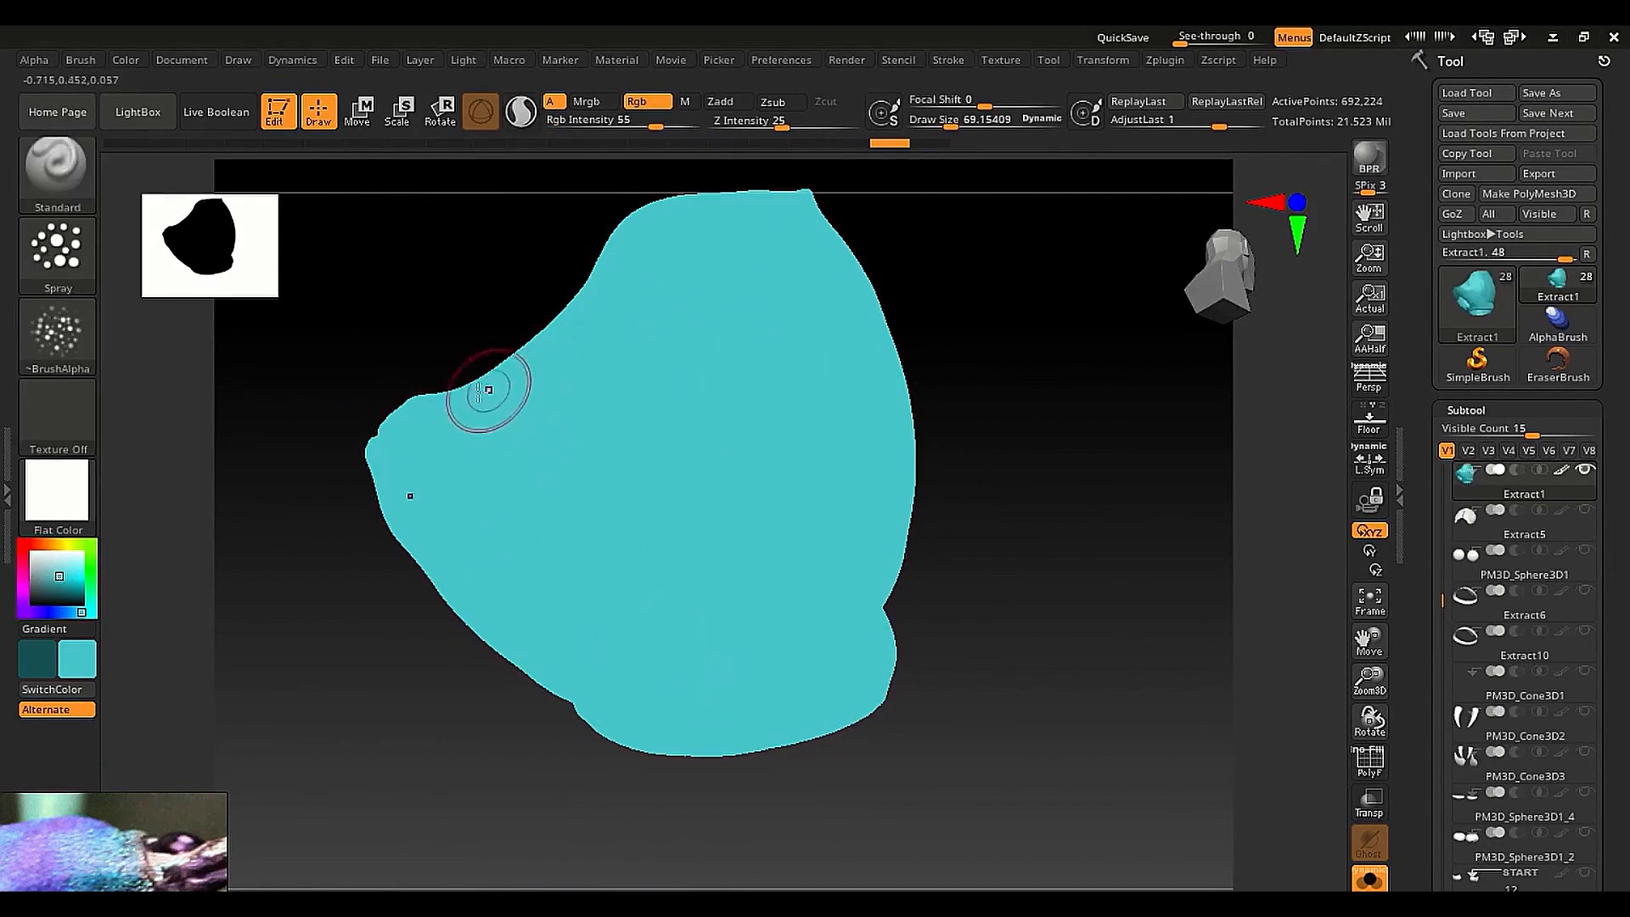
pyautogui.moveTo(448, 476)
pyautogui.mouseDown(button='right')
pyautogui.moveTo(524, 458)
pyautogui.moveTo(393, 516)
pyautogui.moveTo(640, 433)
pyautogui.mouseUp(button='right')
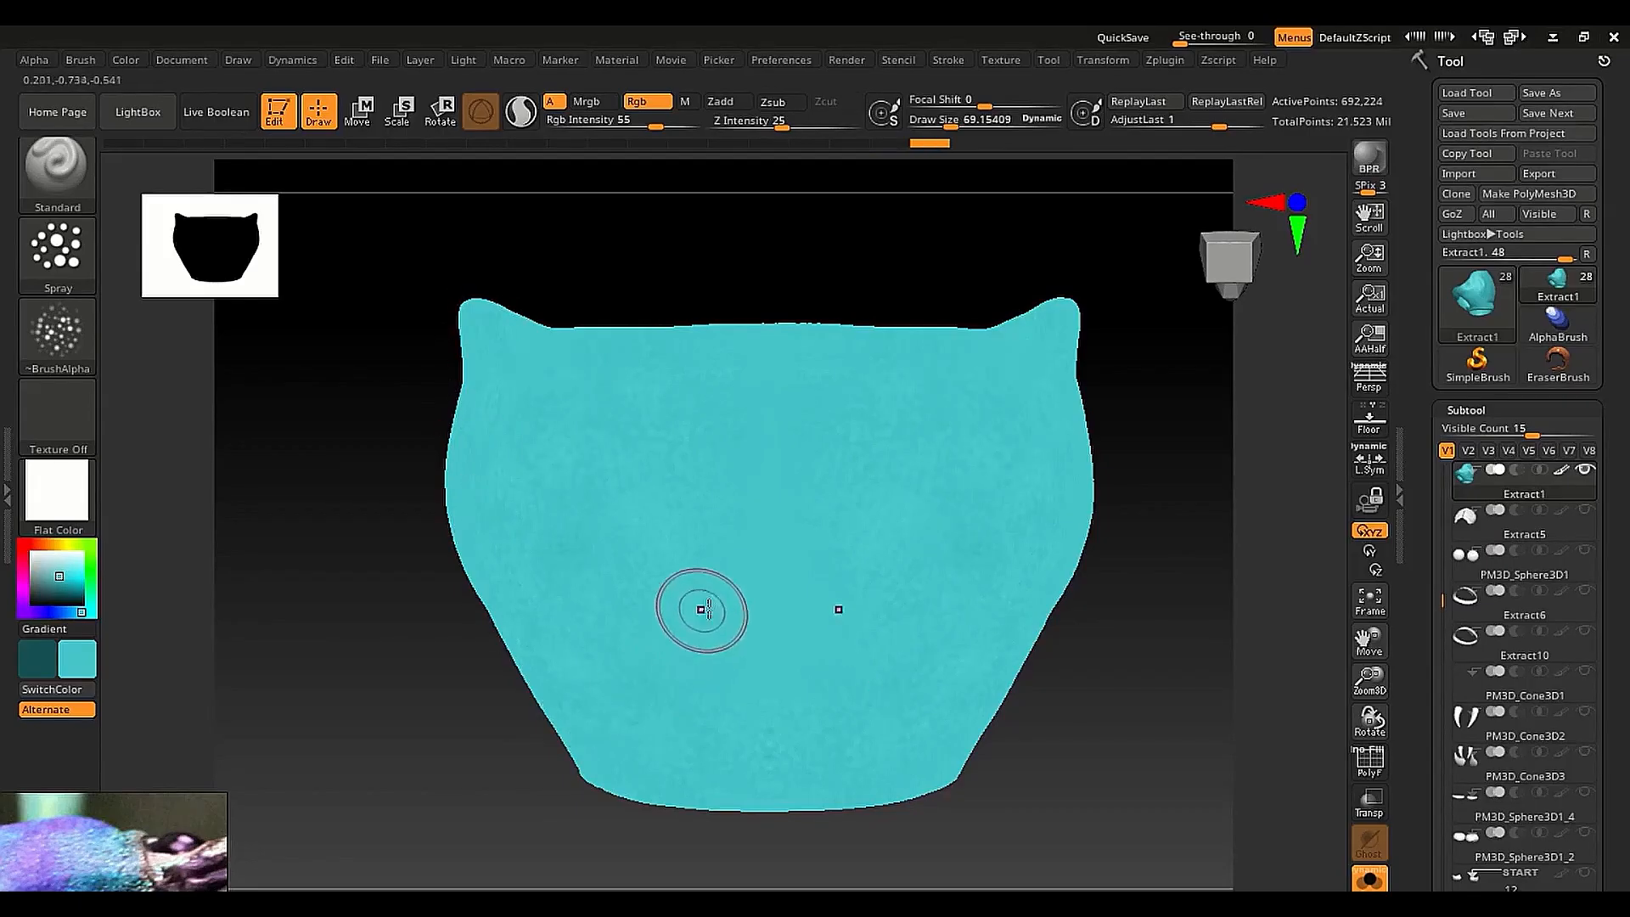
pyautogui.moveTo(702, 612)
pyautogui.mouseDown(button='right')
pyautogui.moveTo(720, 648)
pyautogui.moveTo(651, 312)
pyautogui.moveTo(689, 429)
pyautogui.moveTo(145, 509)
pyautogui.mouseUp(button='right')
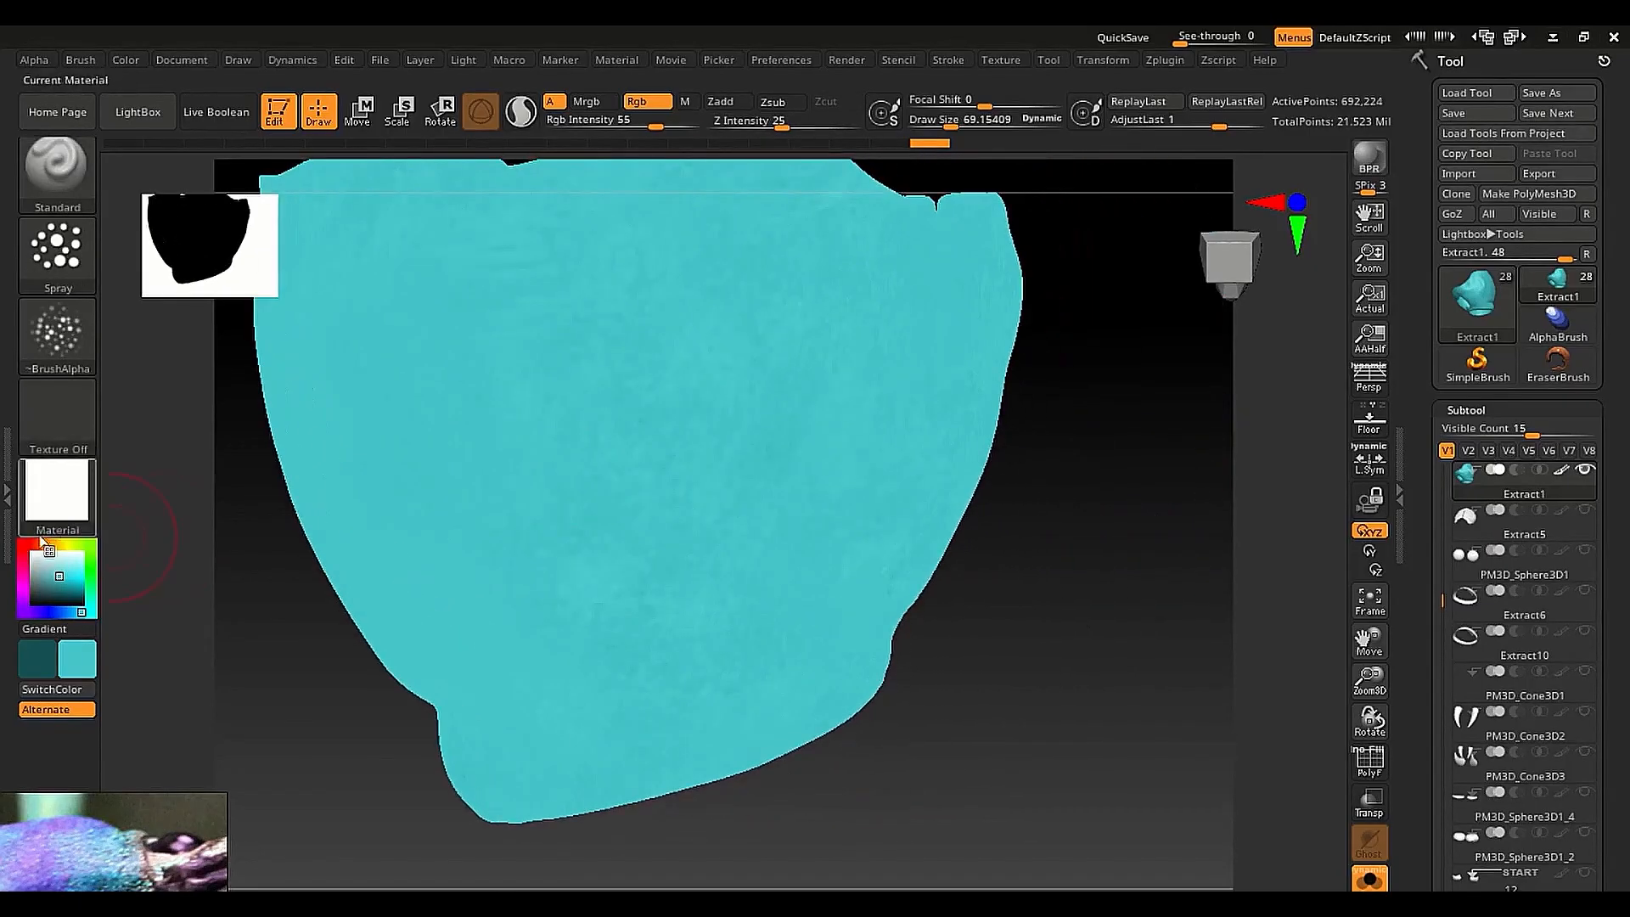
pyautogui.click(49, 492)
pyautogui.click(56, 491)
pyautogui.click(57, 489)
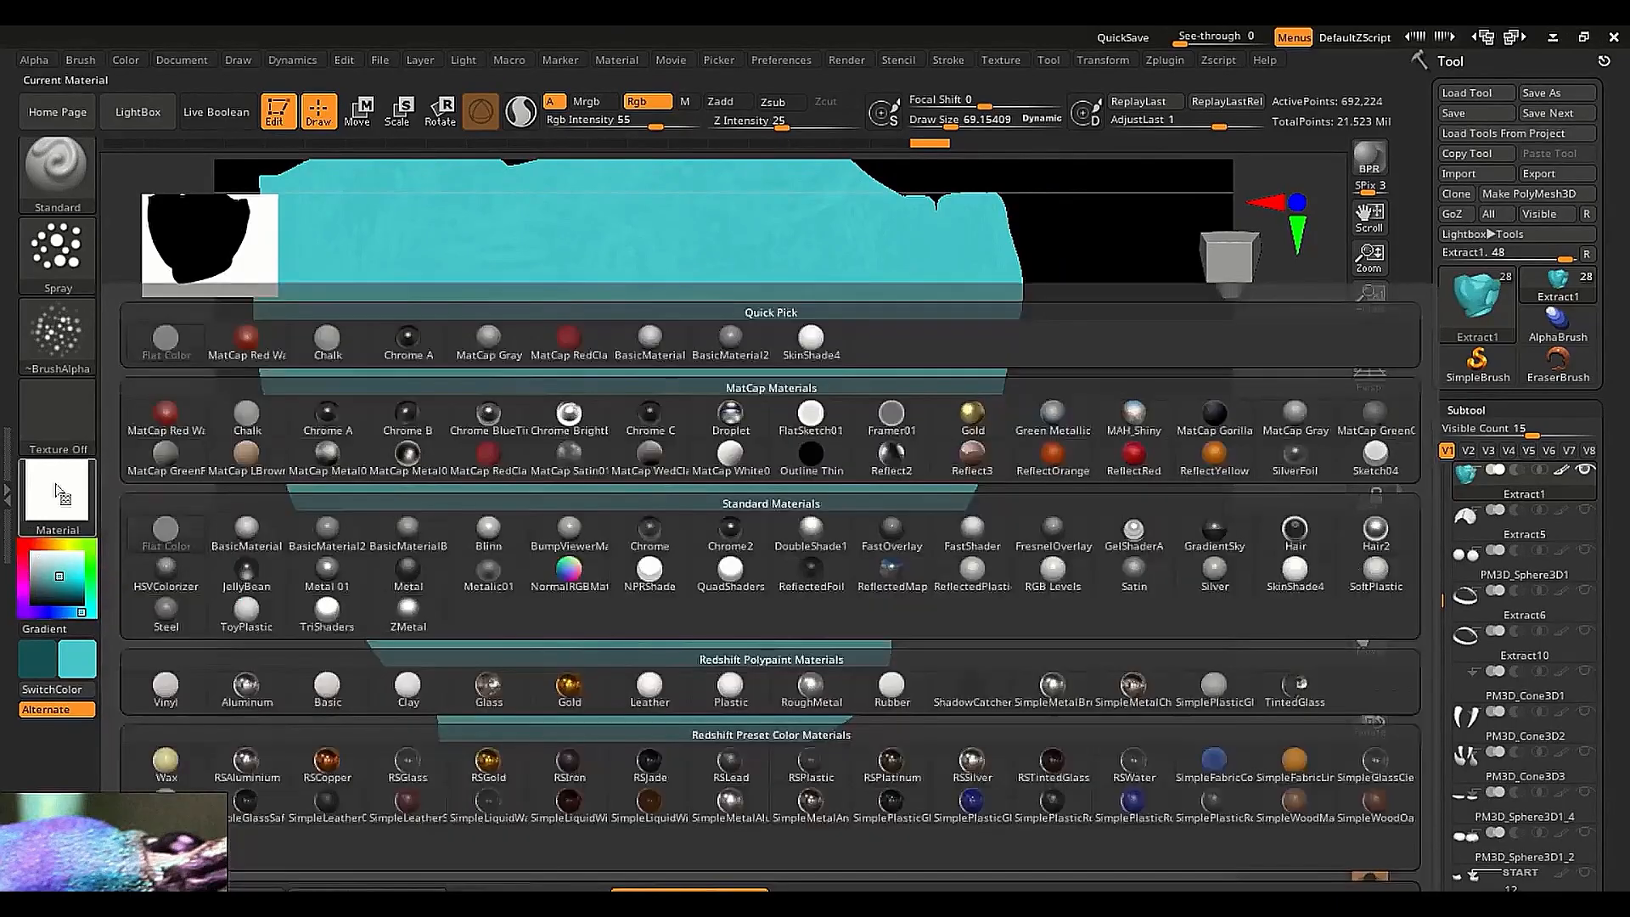
pyautogui.click(174, 536)
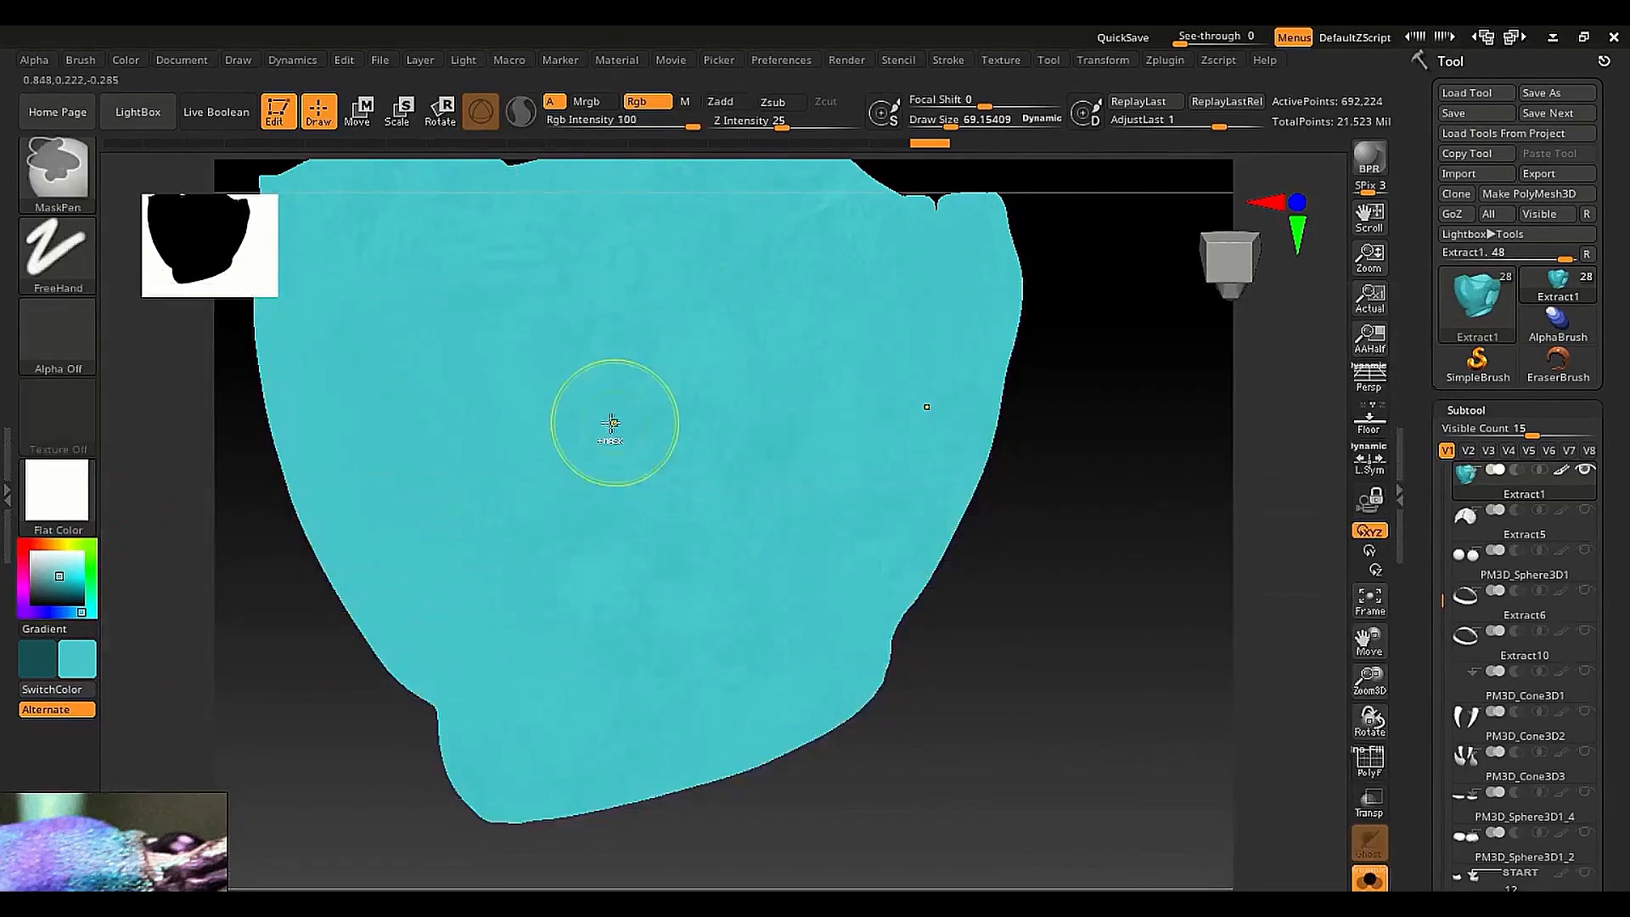
pyautogui.moveTo(612, 427)
pyautogui.keyDown('ctrl'); pyautogui.mouseDown(button='right')
pyautogui.moveTo(593, 384)
pyautogui.moveTo(632, 365)
pyautogui.mouseUp(button='right'); pyautogui.keyUp('ctrl')
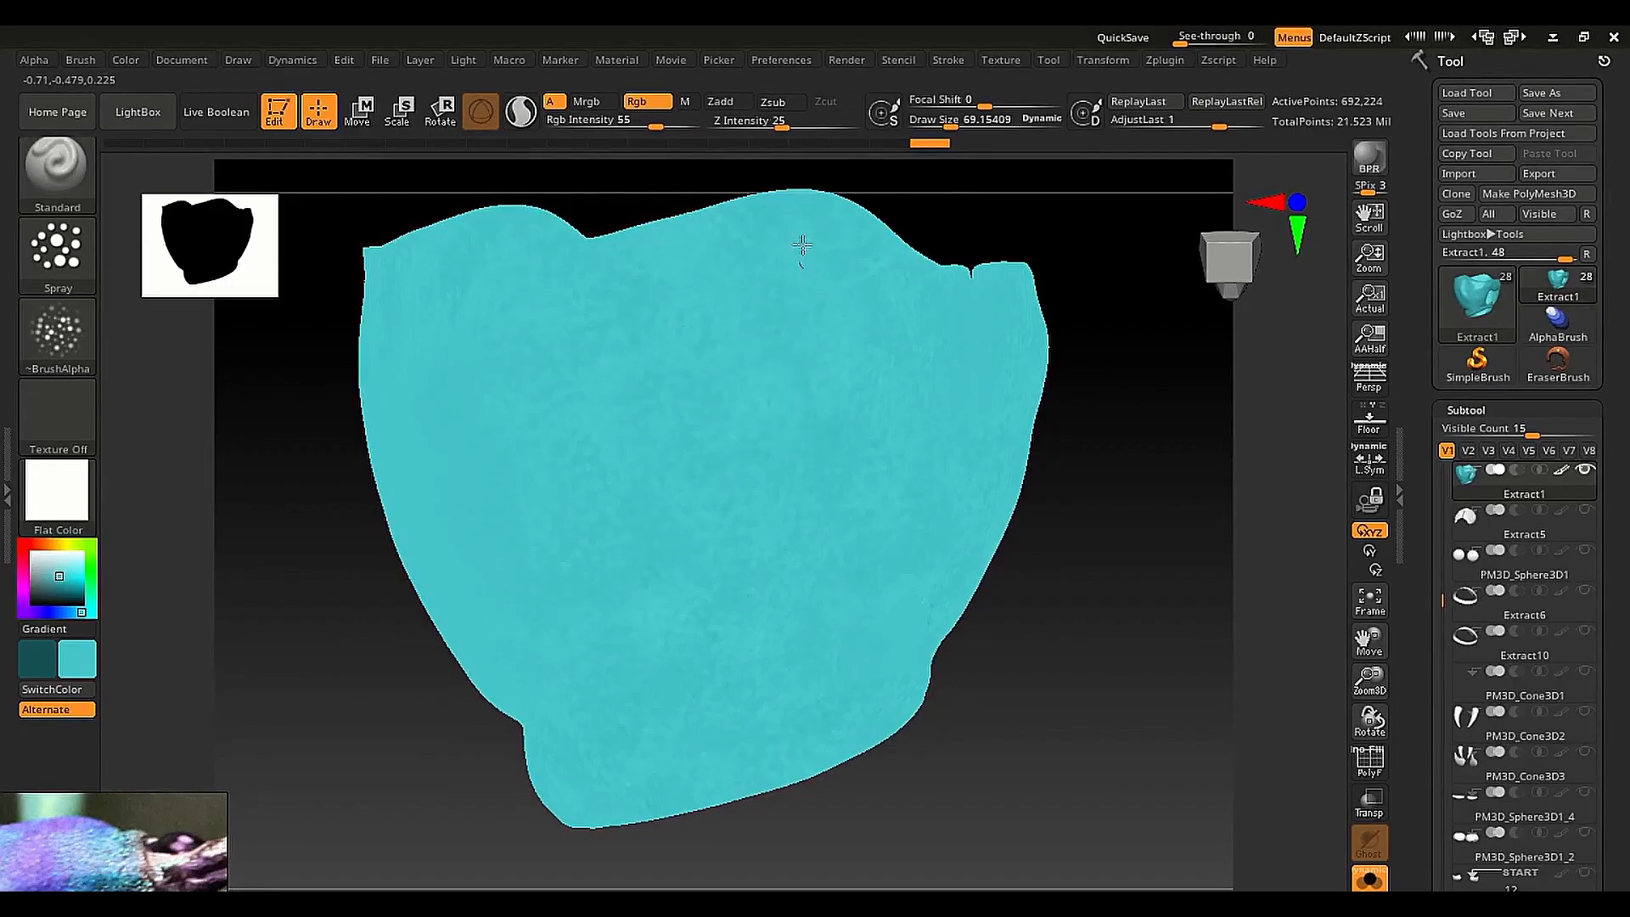
pyautogui.moveTo(517, 233); pyautogui.dragTo(676, 342, button='right')
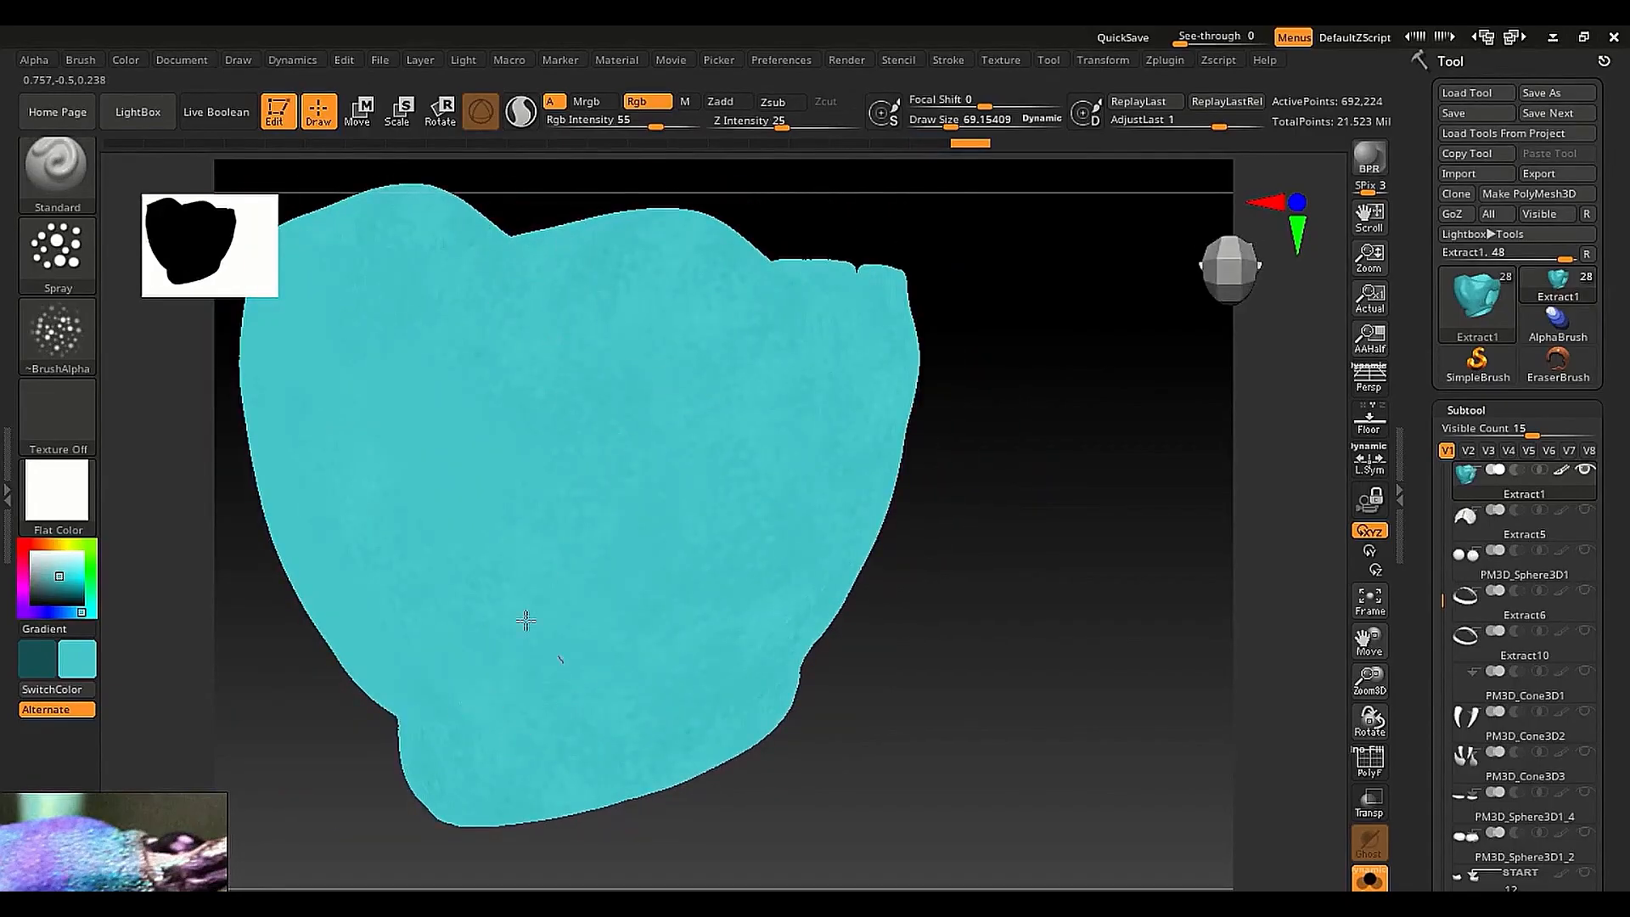
# Switch the material to SkinShade4 and spray the subtle mottling across the front of the shell and up its side
pyautogui.click(68, 490)
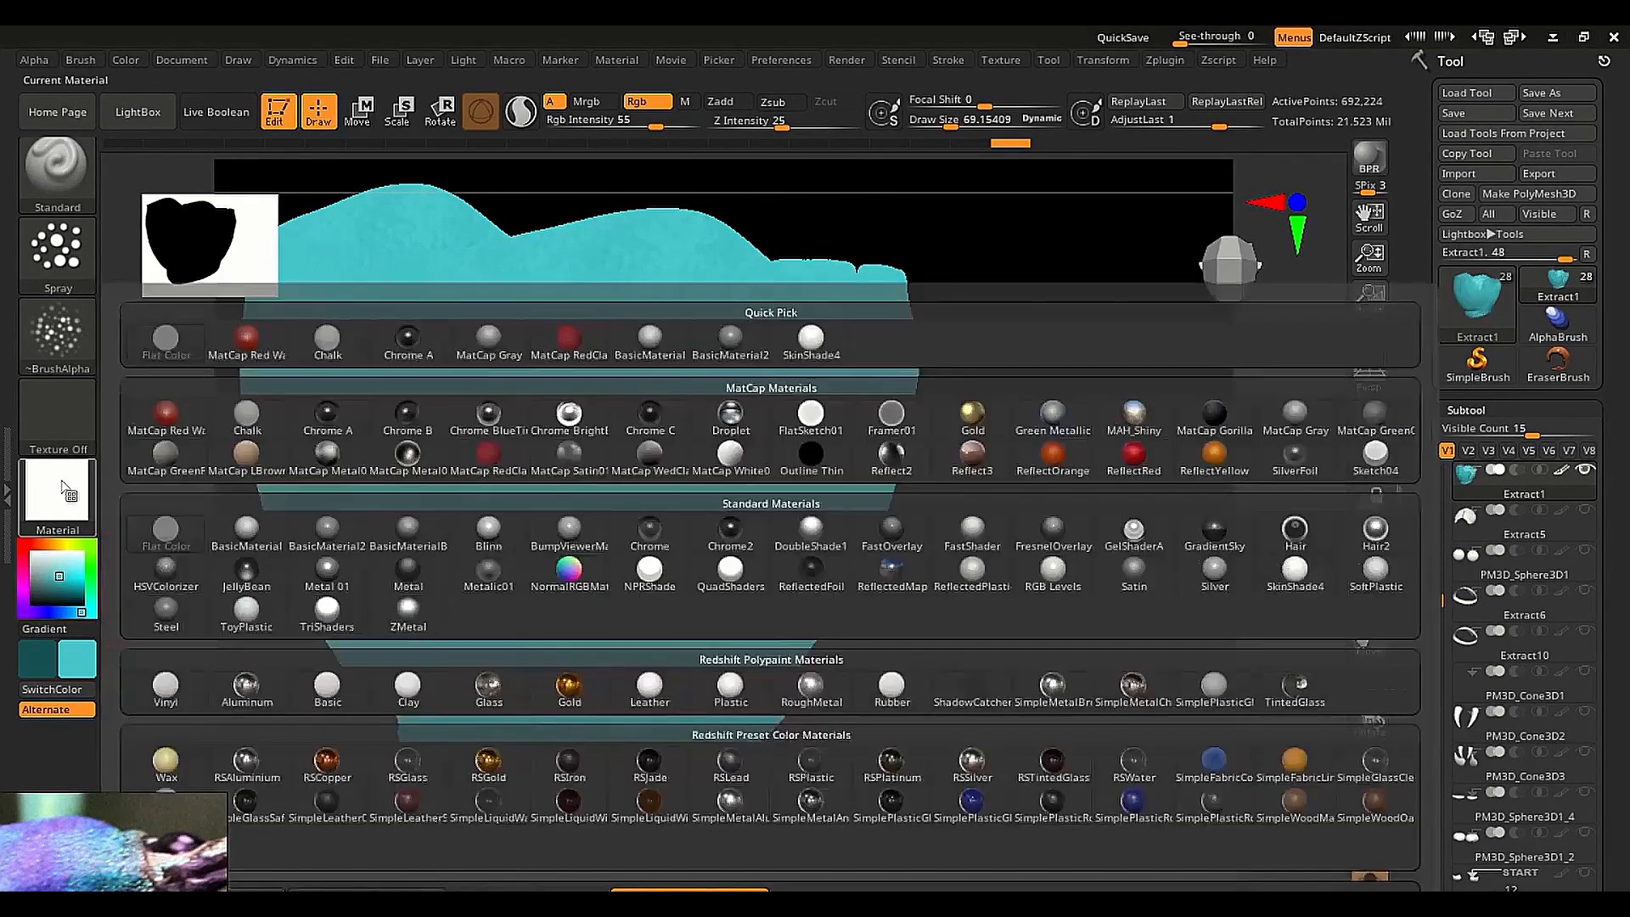
pyautogui.click(1285, 579)
pyautogui.moveTo(709, 501)
pyautogui.mouseDown(button='right')
pyautogui.moveTo(820, 554)
pyautogui.moveTo(593, 444)
pyautogui.mouseUp(button='right')
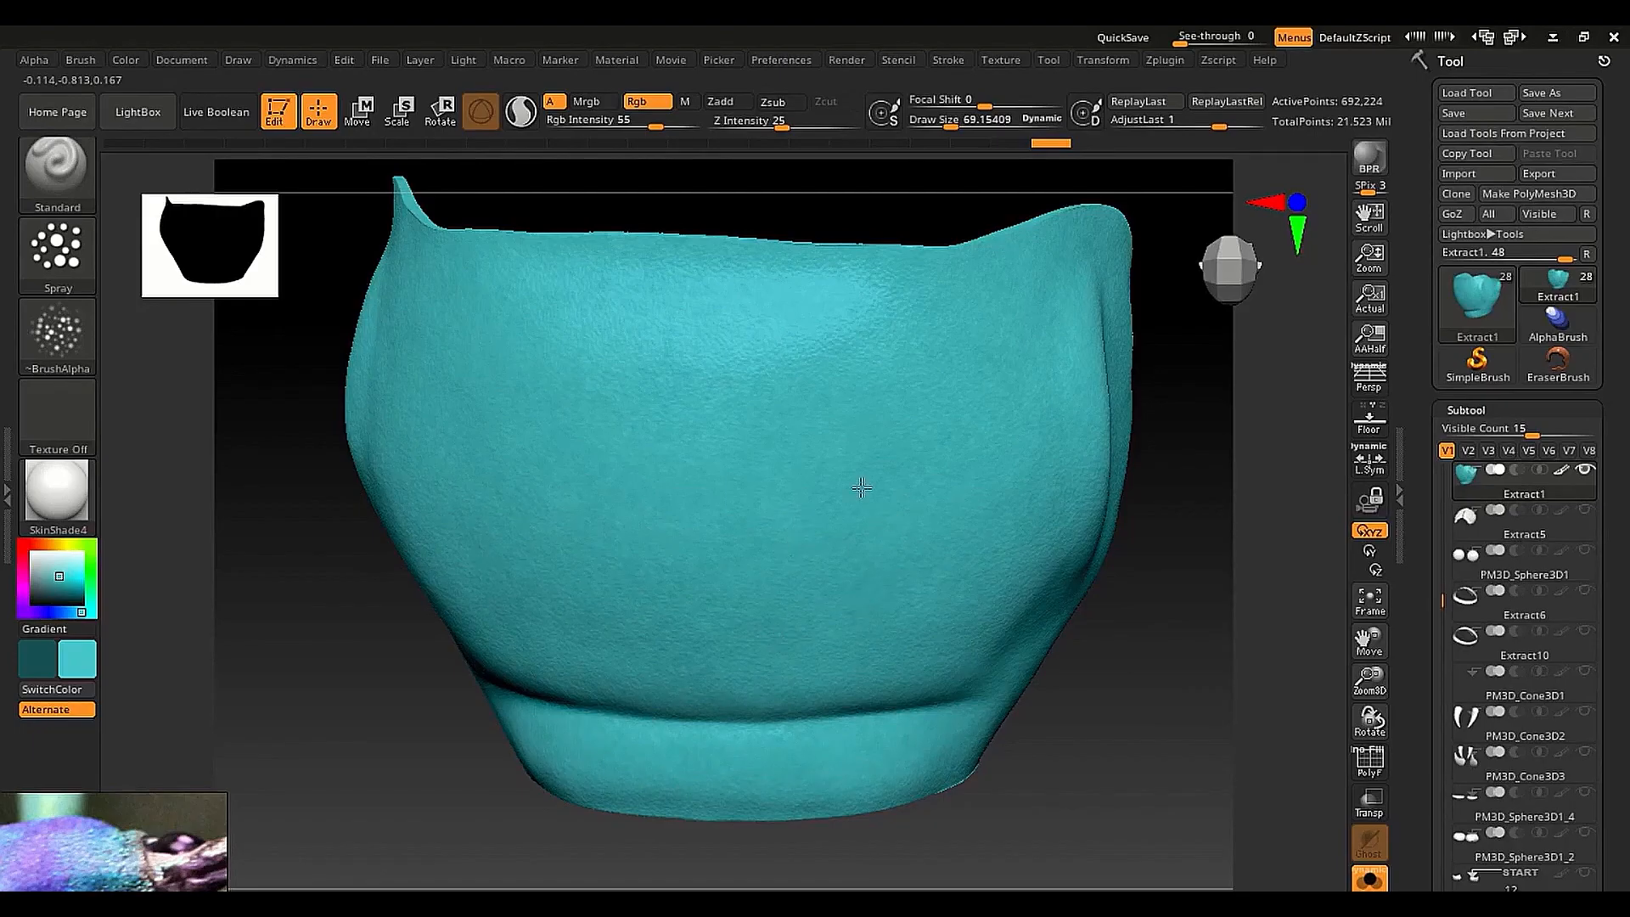
pyautogui.moveTo(920, 484); pyautogui.dragTo(887, 624)
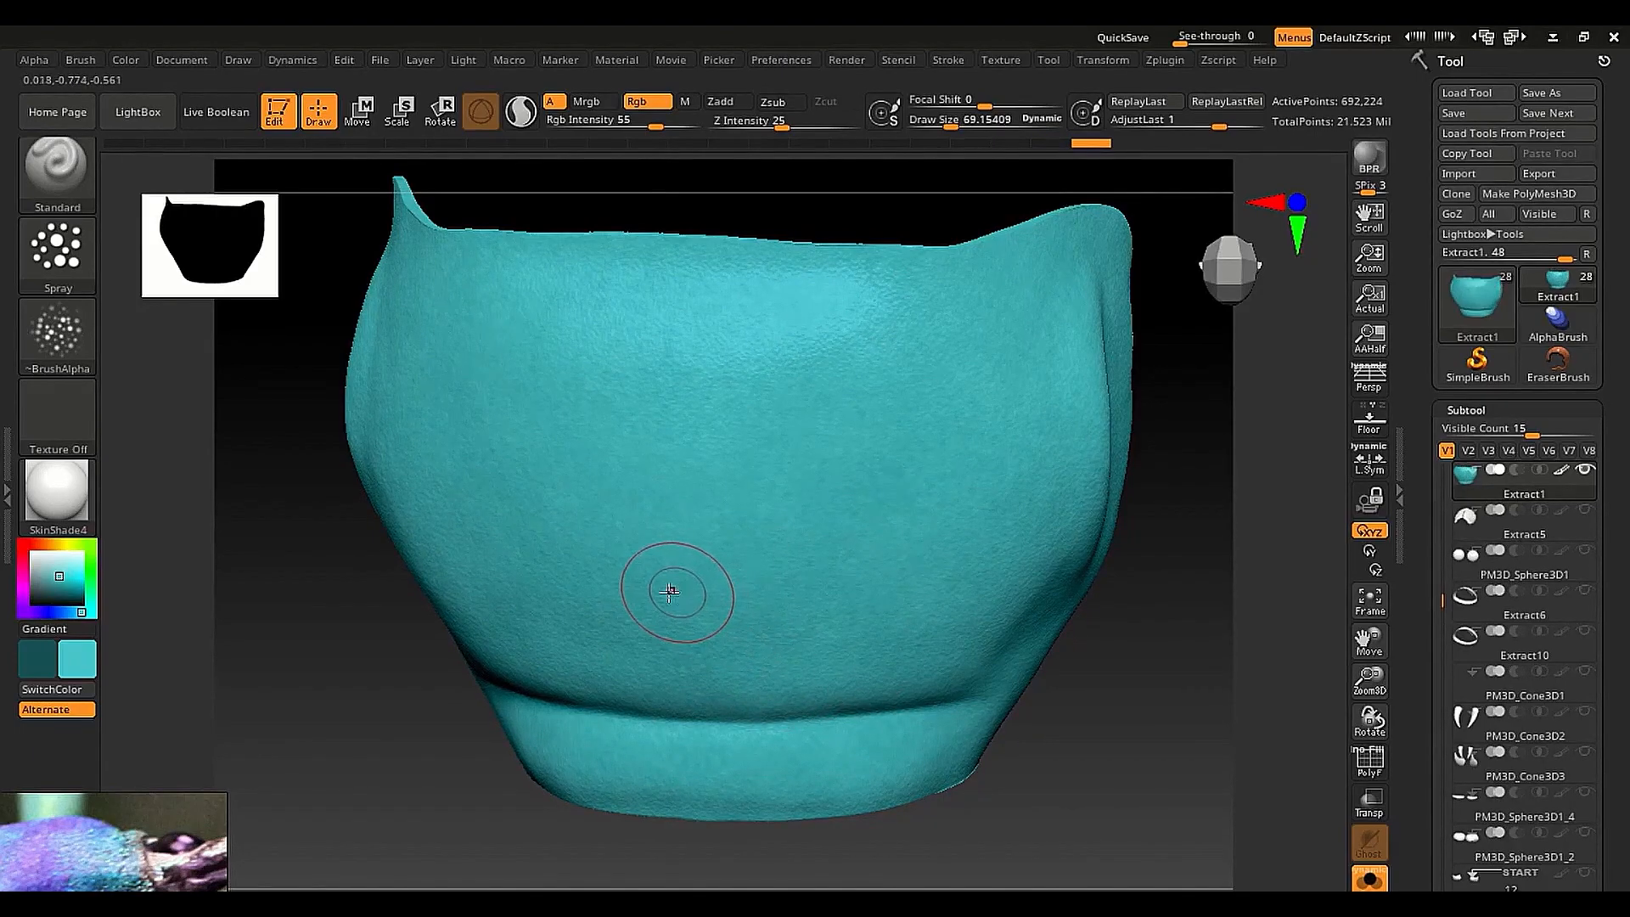
pyautogui.moveTo(664, 603); pyautogui.dragTo(717, 621, button='right')
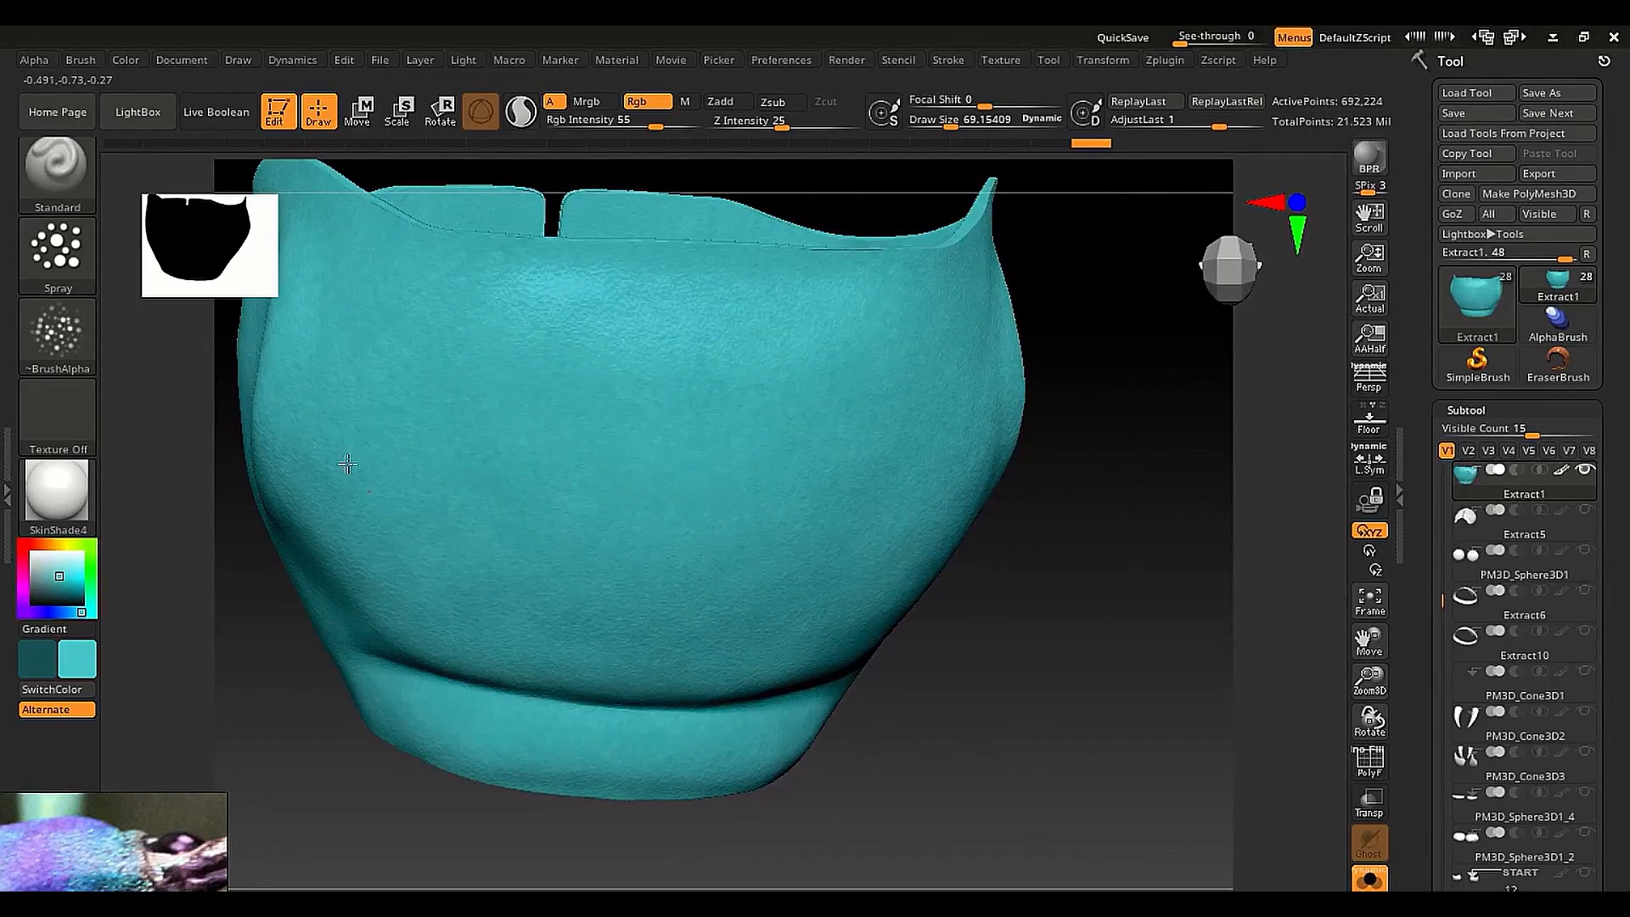
pyautogui.moveTo(348, 464); pyautogui.dragTo(506, 188)
pyautogui.moveTo(611, 390)
pyautogui.mouseDown(button='right')
pyautogui.moveTo(767, 421)
pyautogui.moveTo(552, 407)
pyautogui.mouseUp(button='right')
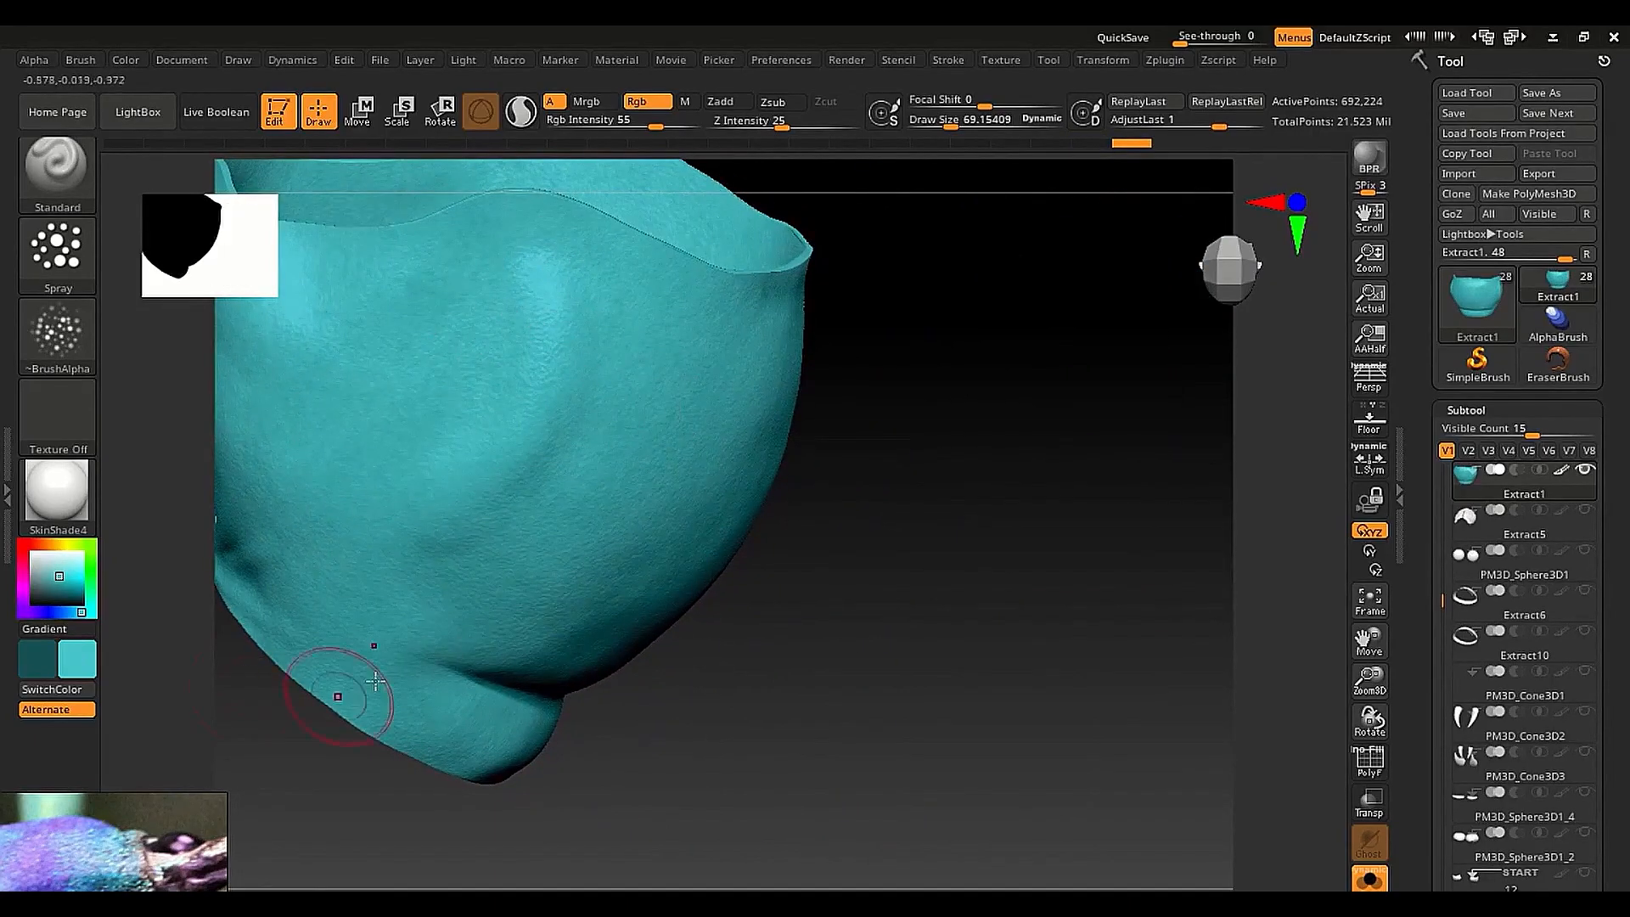
# Extend the spray mottling over the lower rim, the underside and the areas around the shell's openings
pyautogui.moveTo(374, 681); pyautogui.dragTo(424, 583)
pyautogui.moveTo(234, 462)
pyautogui.keyDown('alt'); pyautogui.mouseDown(button='right')
pyautogui.moveTo(473, 473)
pyautogui.moveTo(477, 371)
pyautogui.mouseUp(button='right'); pyautogui.keyUp('alt')
pyautogui.moveTo(476, 371); pyautogui.dragTo(272, 560)
pyautogui.keyDown('alt'); pyautogui.moveTo(267, 543); pyautogui.dragTo(624, 541, button='right'); pyautogui.keyUp('alt')
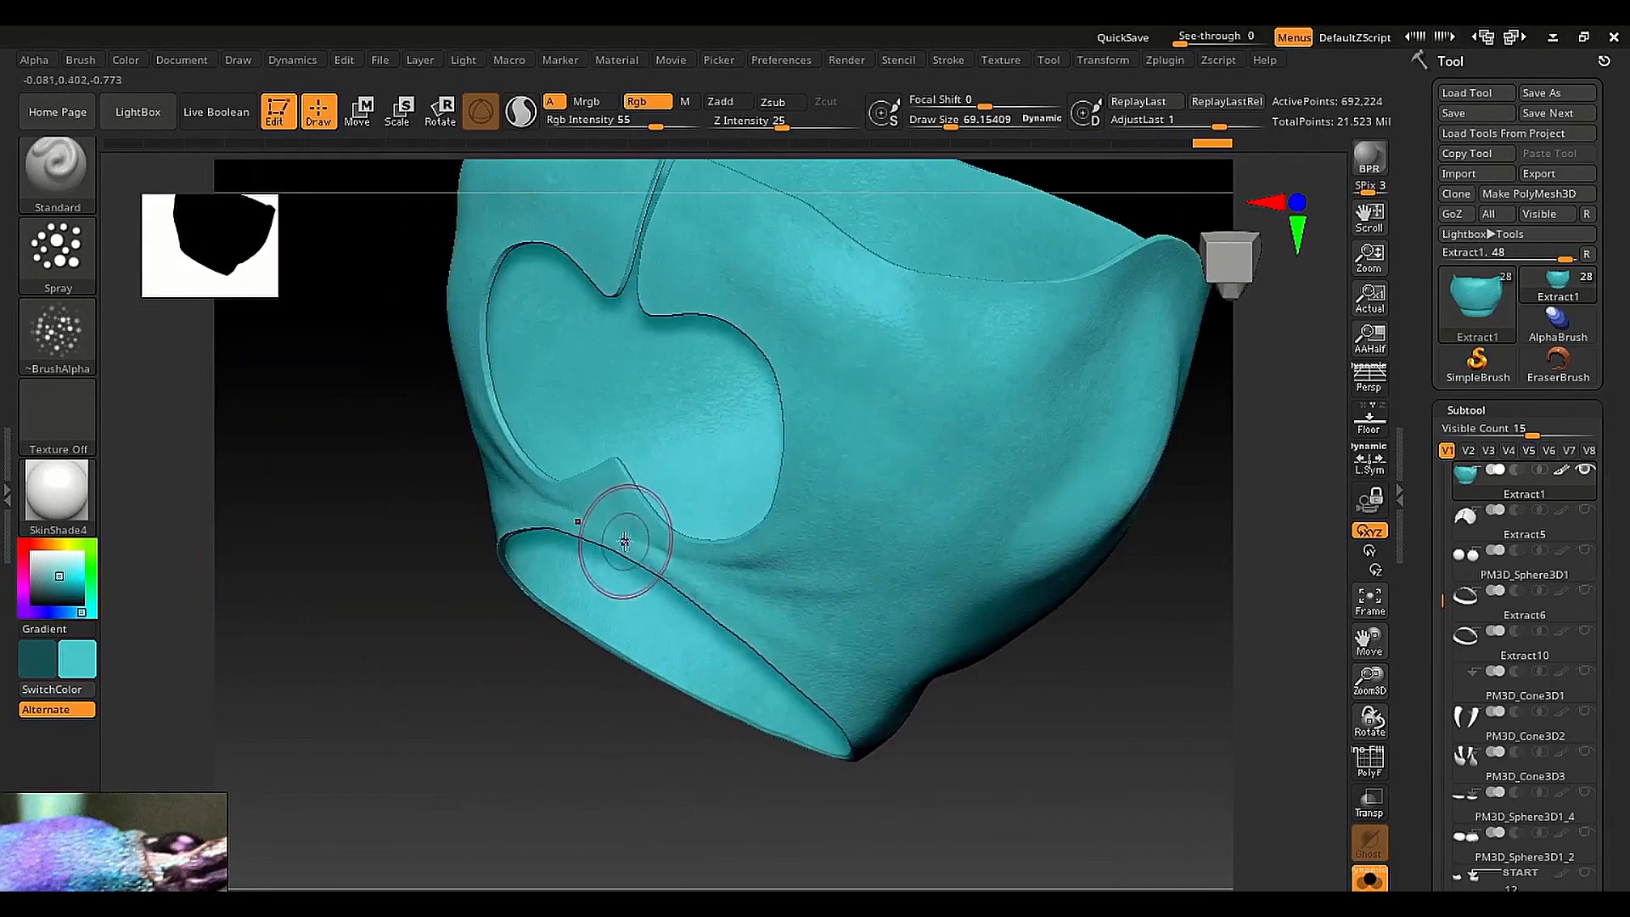
pyautogui.moveTo(625, 541); pyautogui.dragTo(640, 490)
pyautogui.moveTo(754, 412); pyautogui.dragTo(917, 437)
pyautogui.moveTo(803, 408)
pyautogui.keyDown('ctrl'); pyautogui.mouseDown(button='right')
pyautogui.moveTo(753, 458)
pyautogui.moveTo(624, 507)
pyautogui.mouseUp(button='right'); pyautogui.keyUp('ctrl')
pyautogui.press('shift')
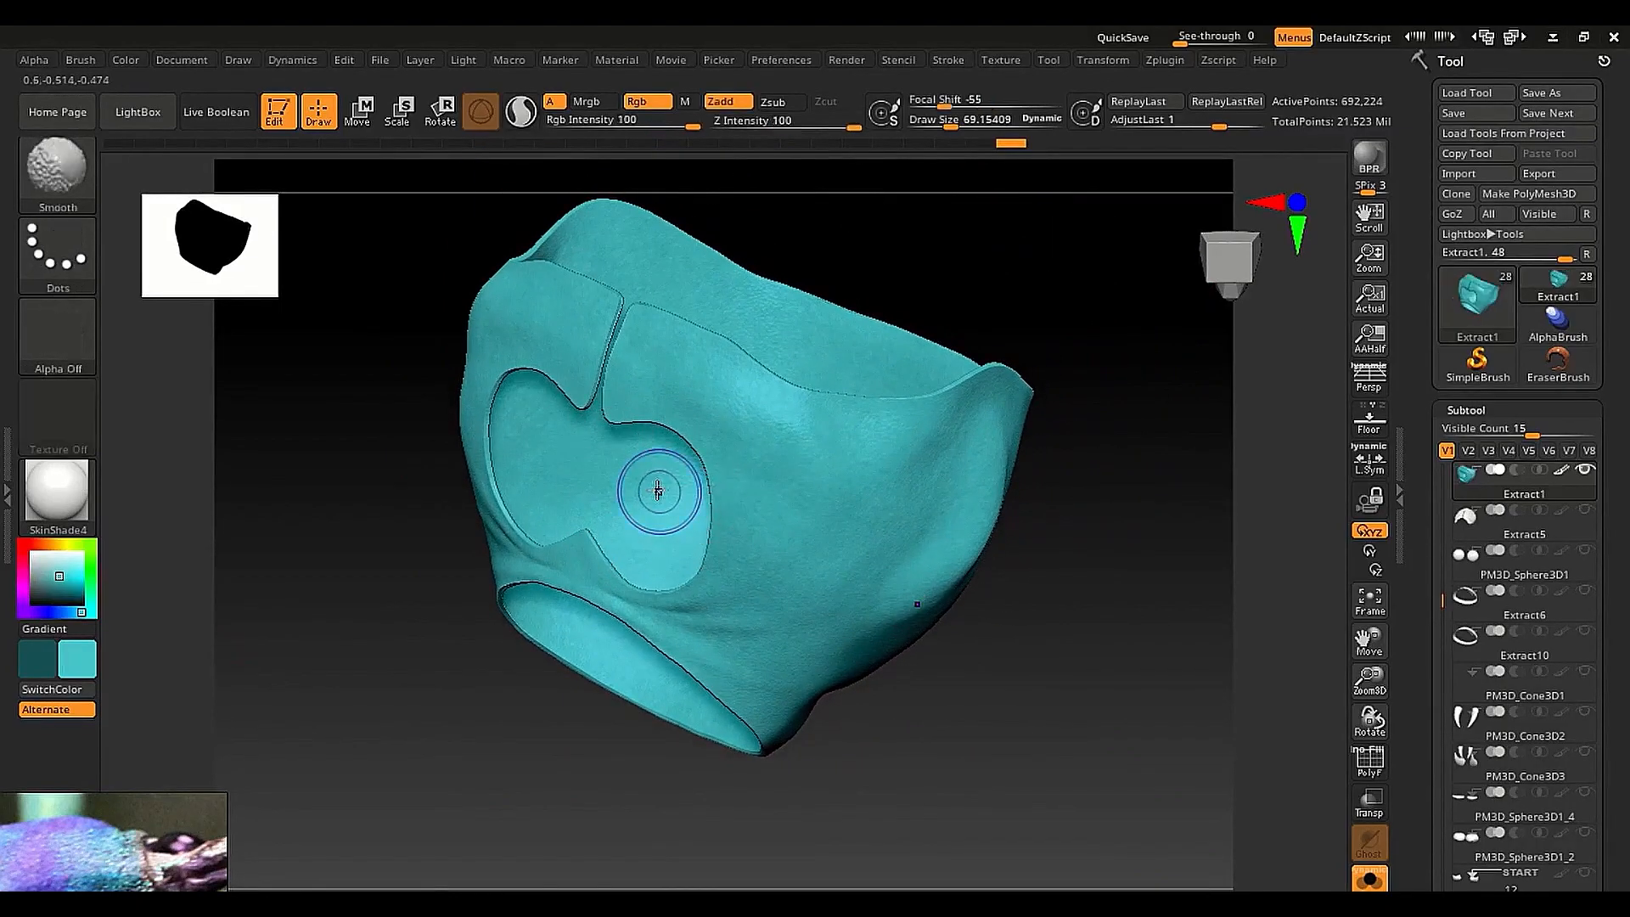
# Switch the material back to Flat Color and mottle the remaining surfaces on the underside and sides of the shell
pyautogui.click(38, 497)
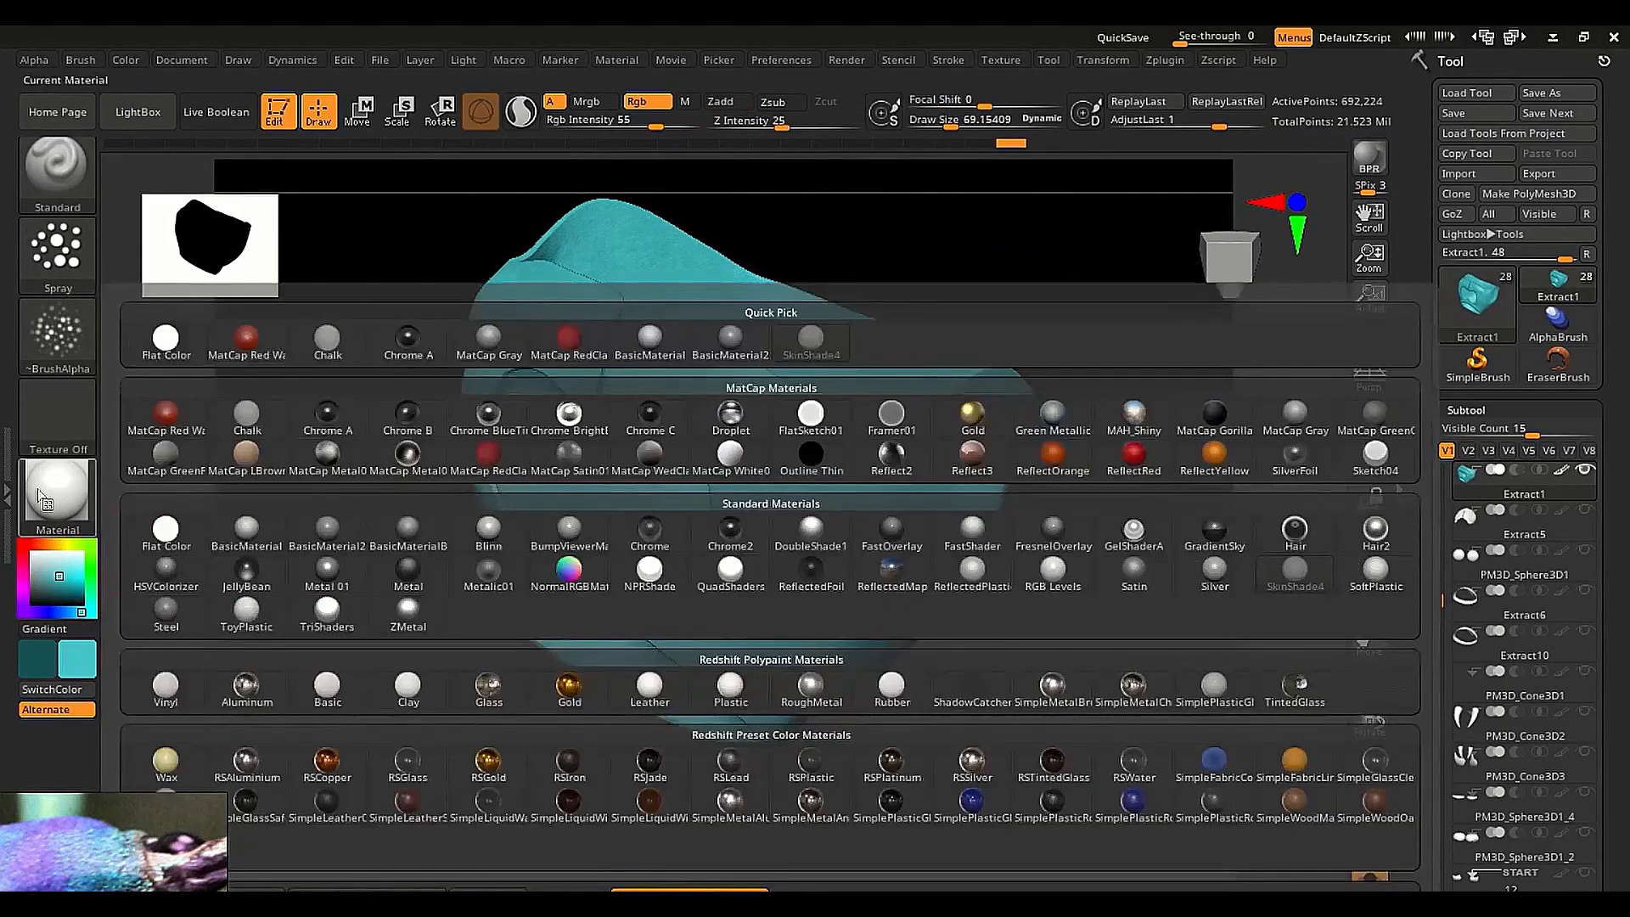
pyautogui.click(139, 519)
pyautogui.keyDown('ctrl'); pyautogui.moveTo(675, 401); pyautogui.dragTo(702, 476, button='right'); pyautogui.keyUp('ctrl')
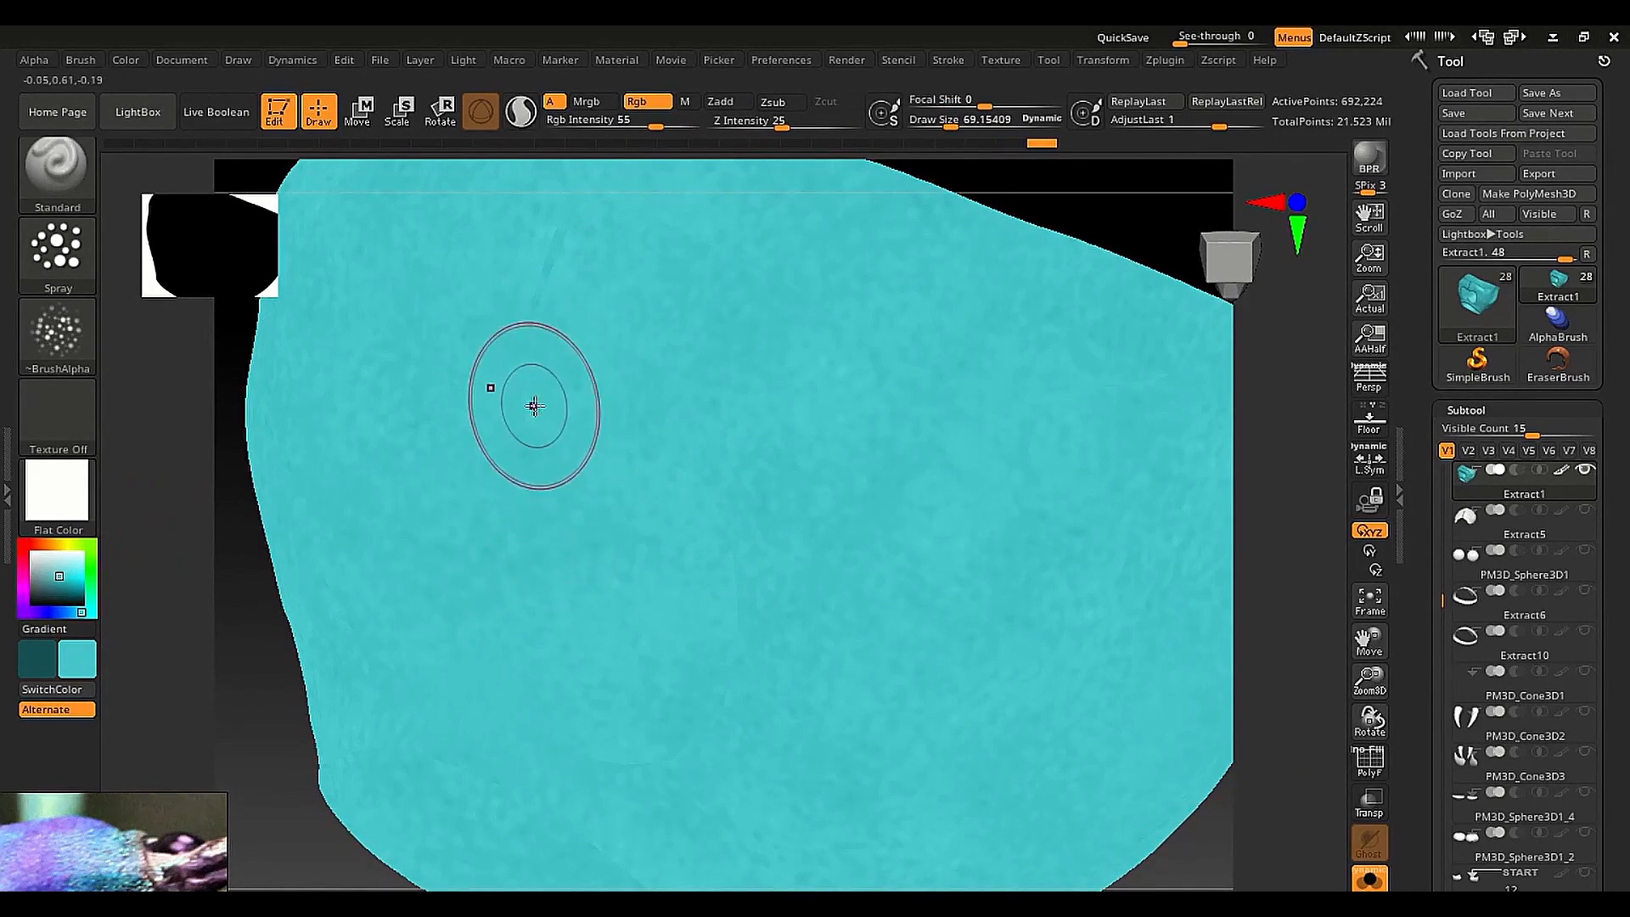
pyautogui.moveTo(531, 404); pyautogui.dragTo(544, 408, button='right')
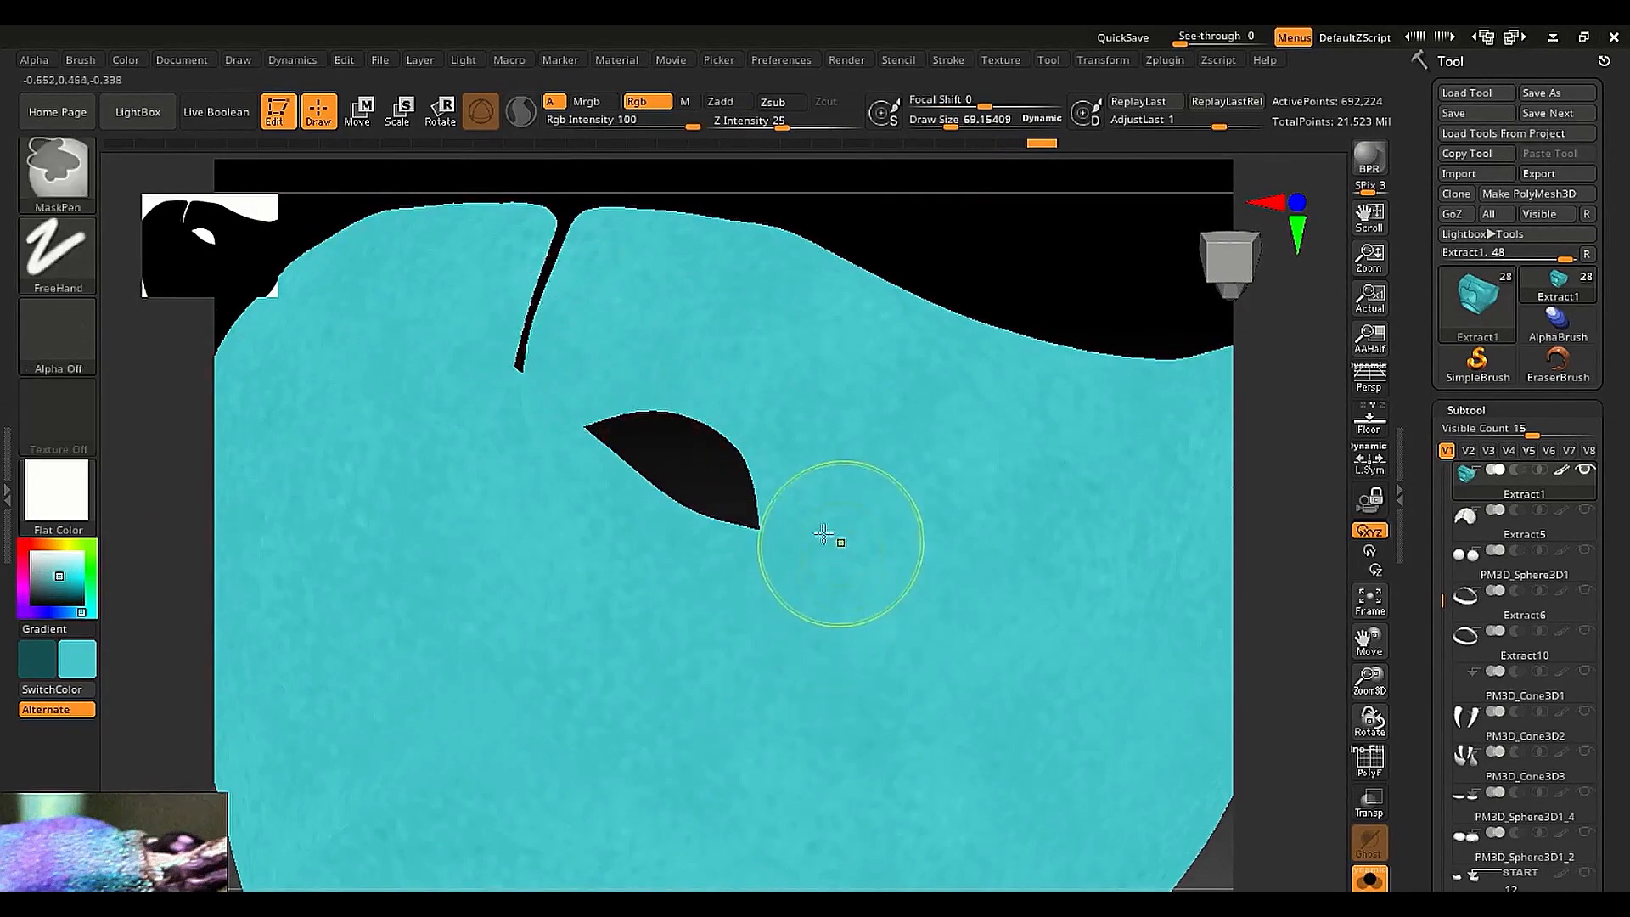
pyautogui.press('f')
pyautogui.moveTo(431, 362); pyautogui.dragTo(526, 387, button='right')
pyautogui.moveTo(409, 410)
pyautogui.mouseDown(button='right')
pyautogui.moveTo(302, 637)
pyautogui.moveTo(596, 589)
pyautogui.moveTo(619, 676)
pyautogui.mouseUp(button='right')
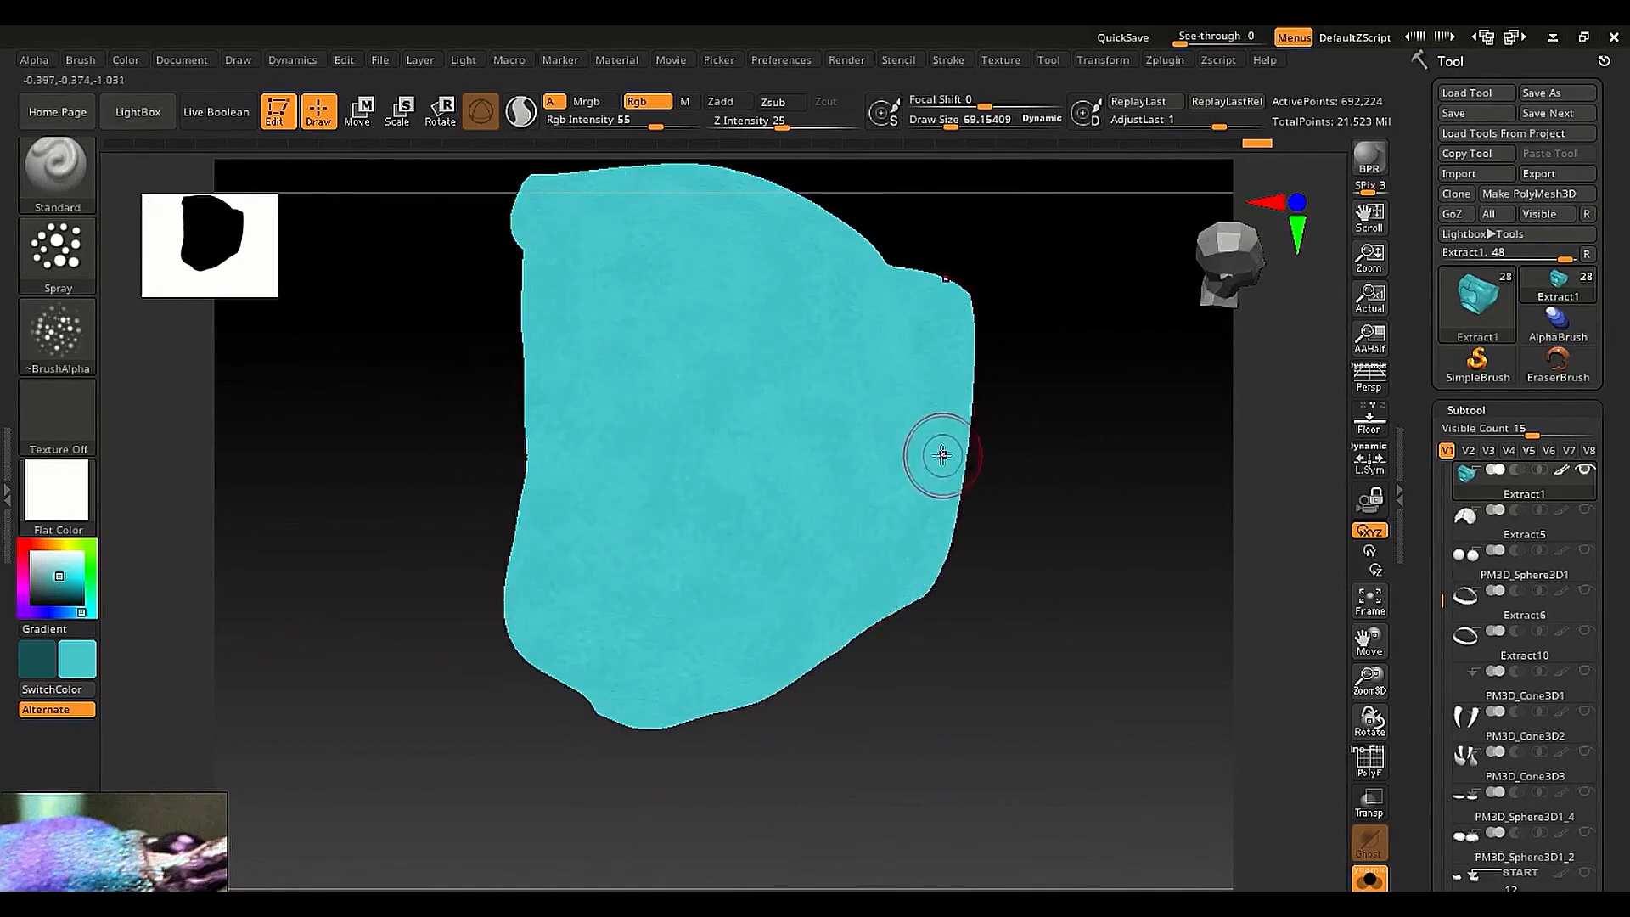
pyautogui.moveTo(942, 455); pyautogui.dragTo(915, 262, button='right')
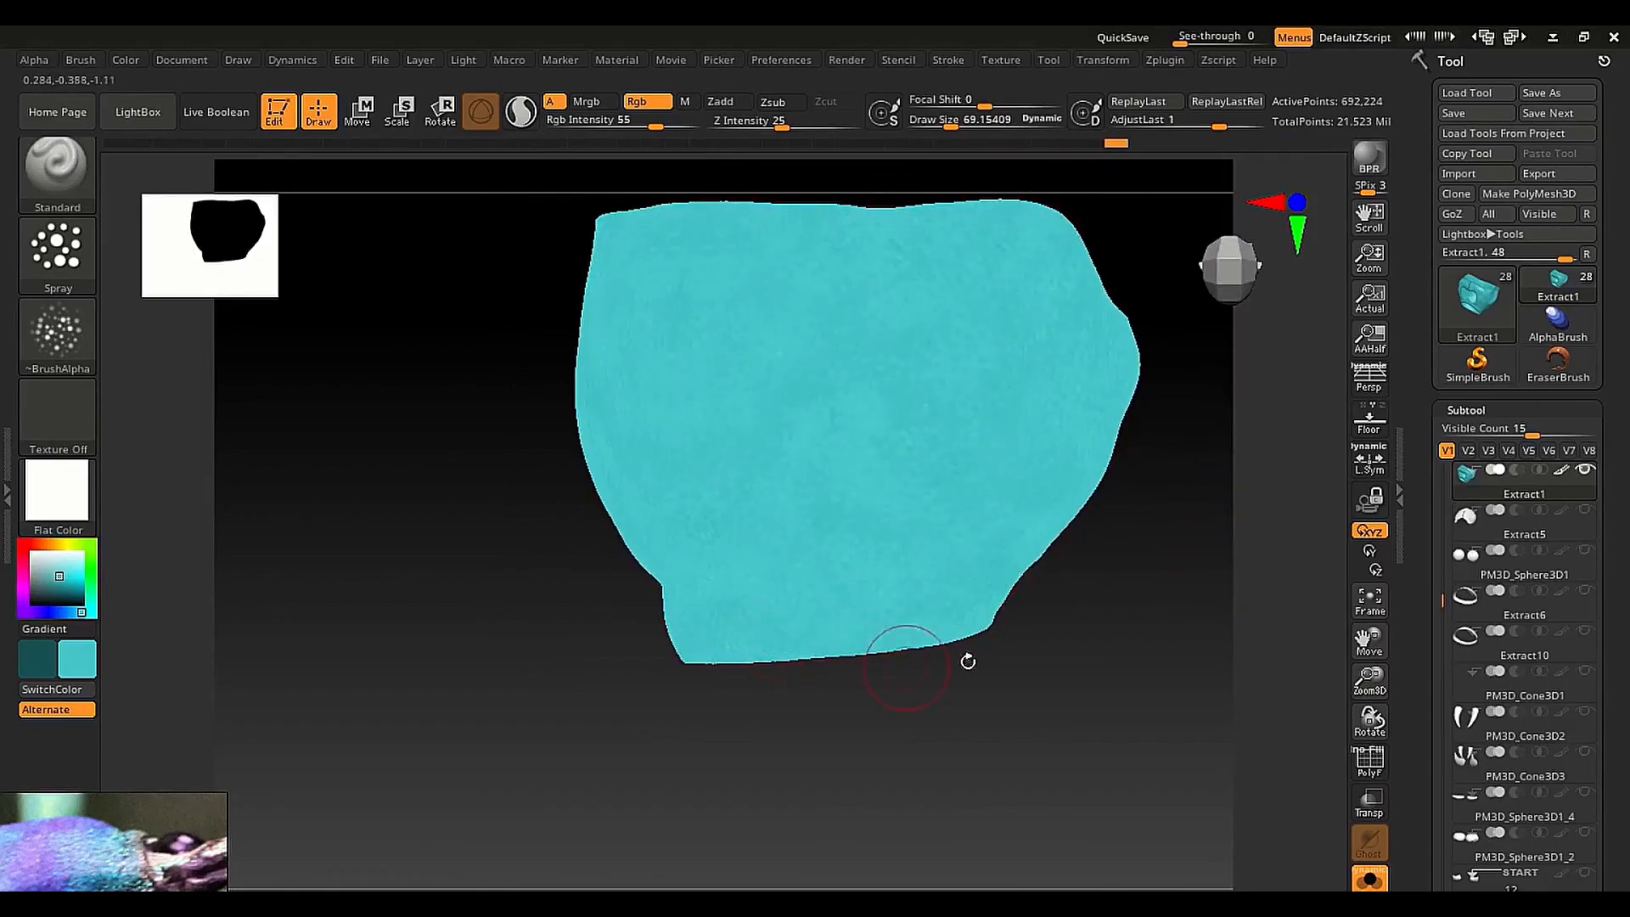
pyautogui.moveTo(968, 659); pyautogui.dragTo(1090, 549, button='right')
pyautogui.moveTo(965, 567); pyautogui.dragTo(837, 525, button='right')
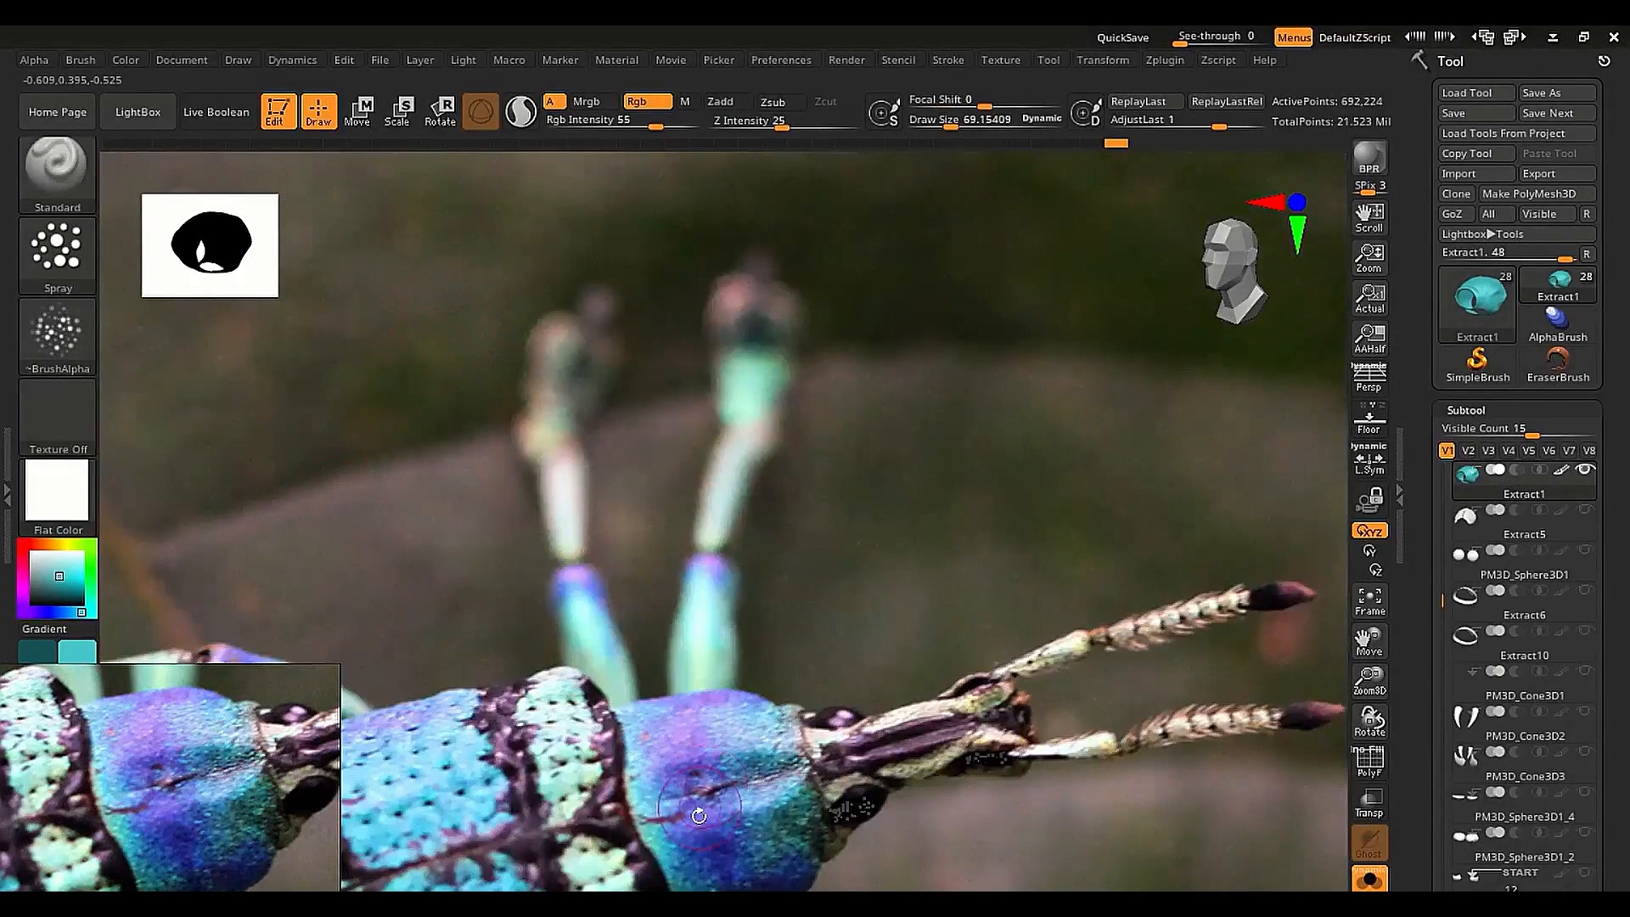
# Sample a dark blue from the thorax in the reference photo as the main colour, try a spray stroke on the shell, and undo it
pyautogui.hotkey('shift', 'z')
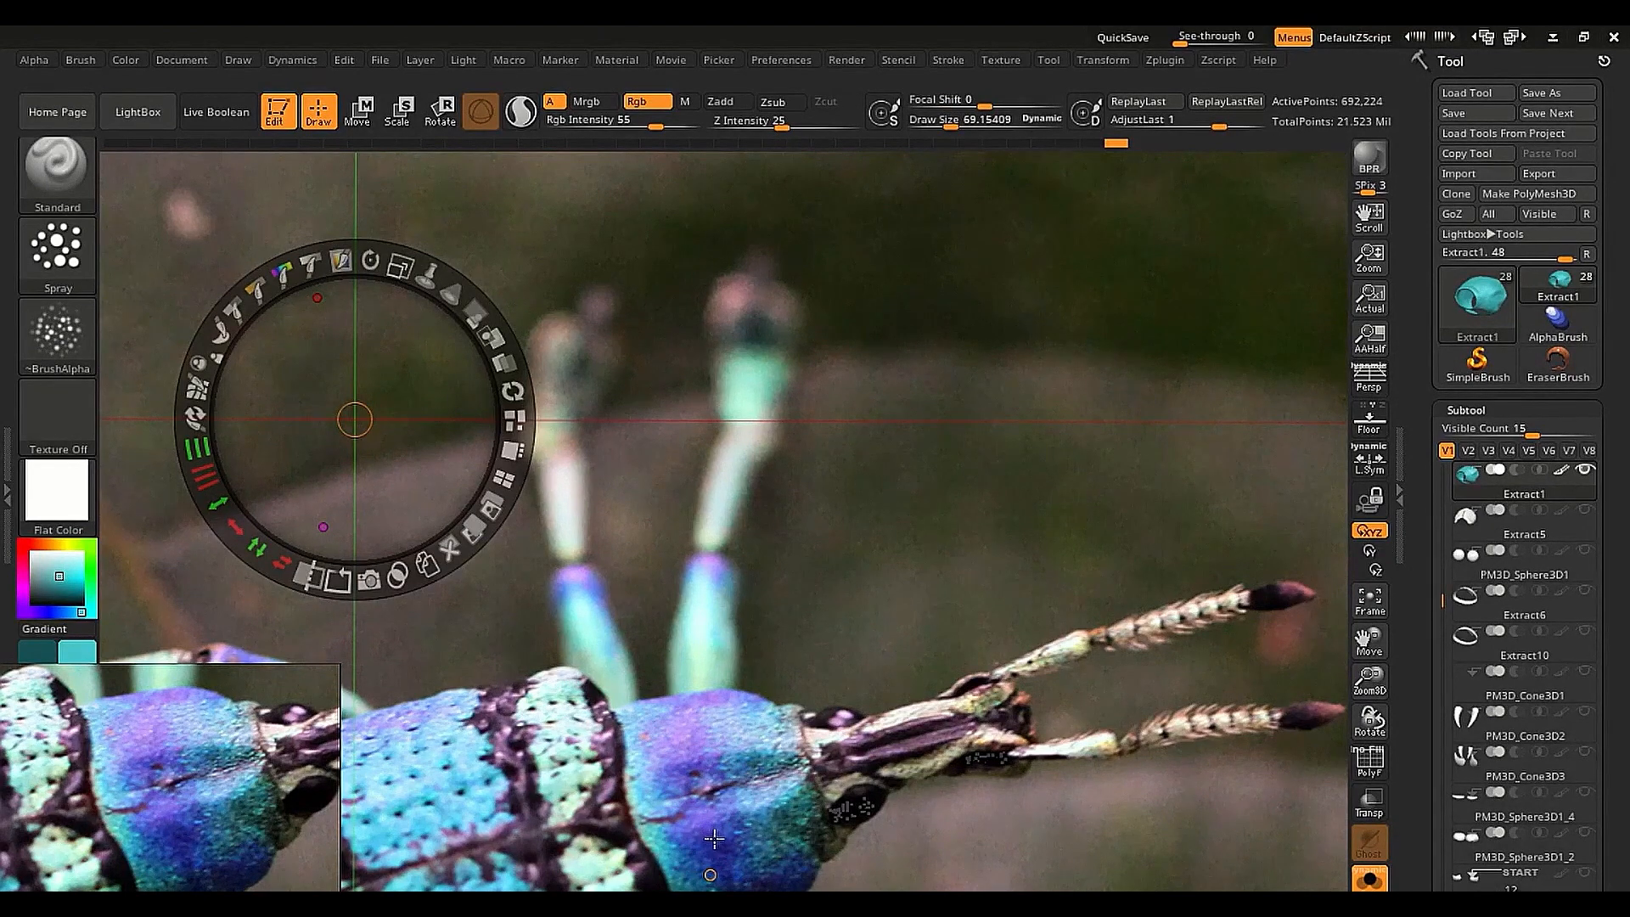
pyautogui.press('c')
pyautogui.hotkey('shift', 'z')
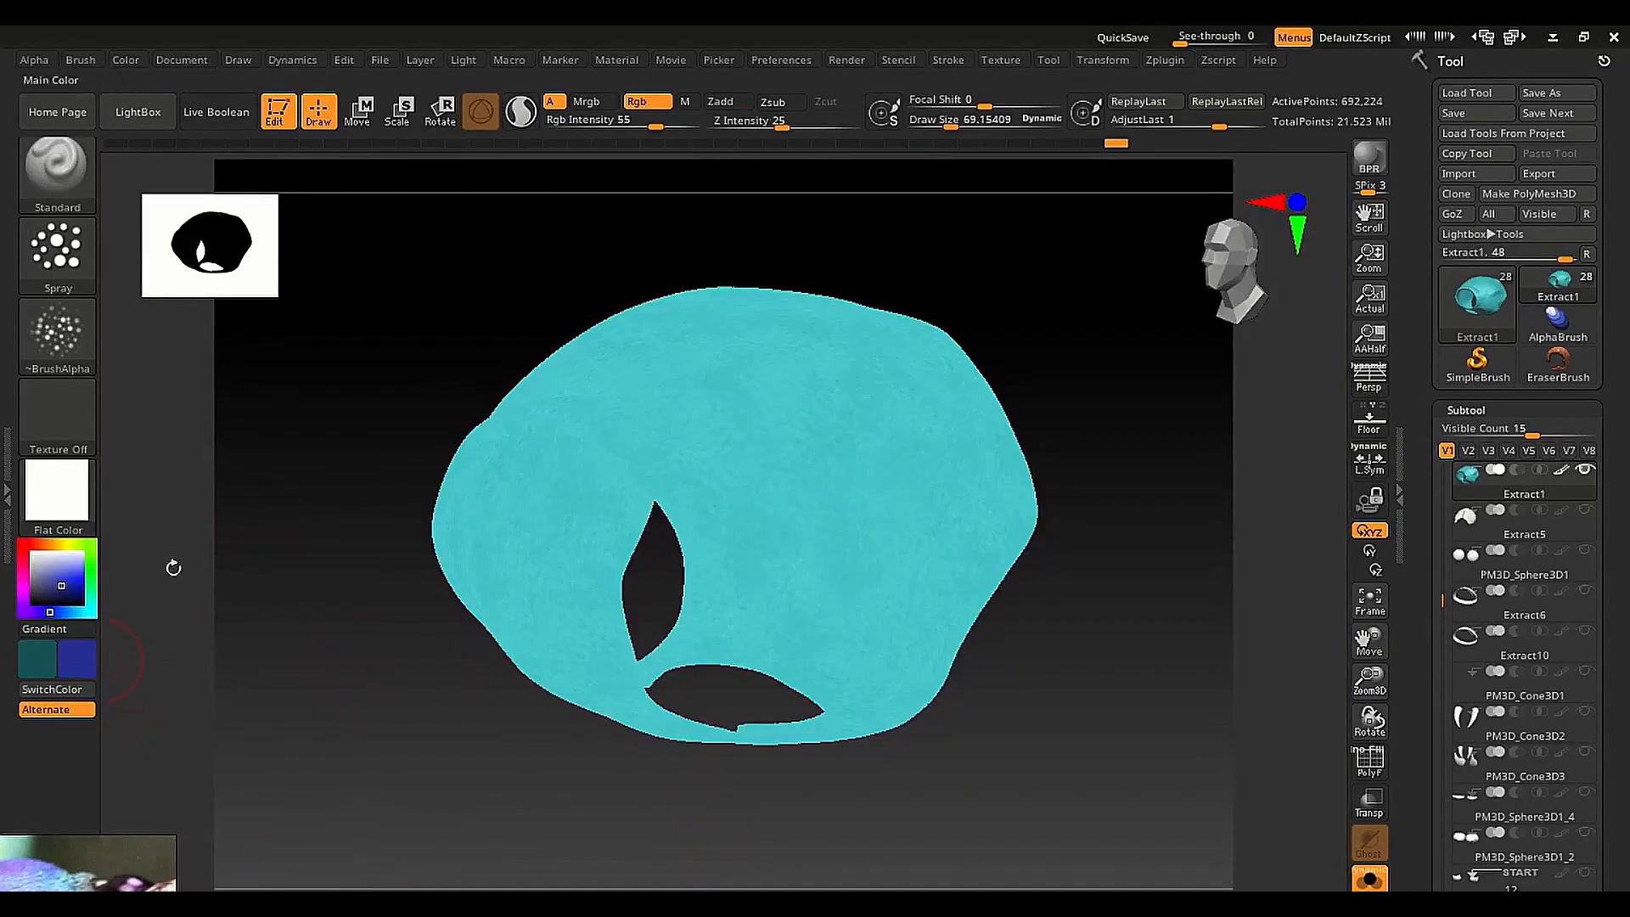
pyautogui.keyDown('ctrl'); pyautogui.moveTo(825, 498); pyautogui.dragTo(826, 528, button='right'); pyautogui.keyUp('ctrl')
pyautogui.moveTo(774, 489)
pyautogui.mouseDown()
pyautogui.moveTo(785, 466)
pyautogui.moveTo(874, 474)
pyautogui.moveTo(787, 308)
pyautogui.moveTo(874, 466)
pyautogui.moveTo(862, 636)
pyautogui.mouseUp()
pyautogui.hotkey('ctrl', 'z')
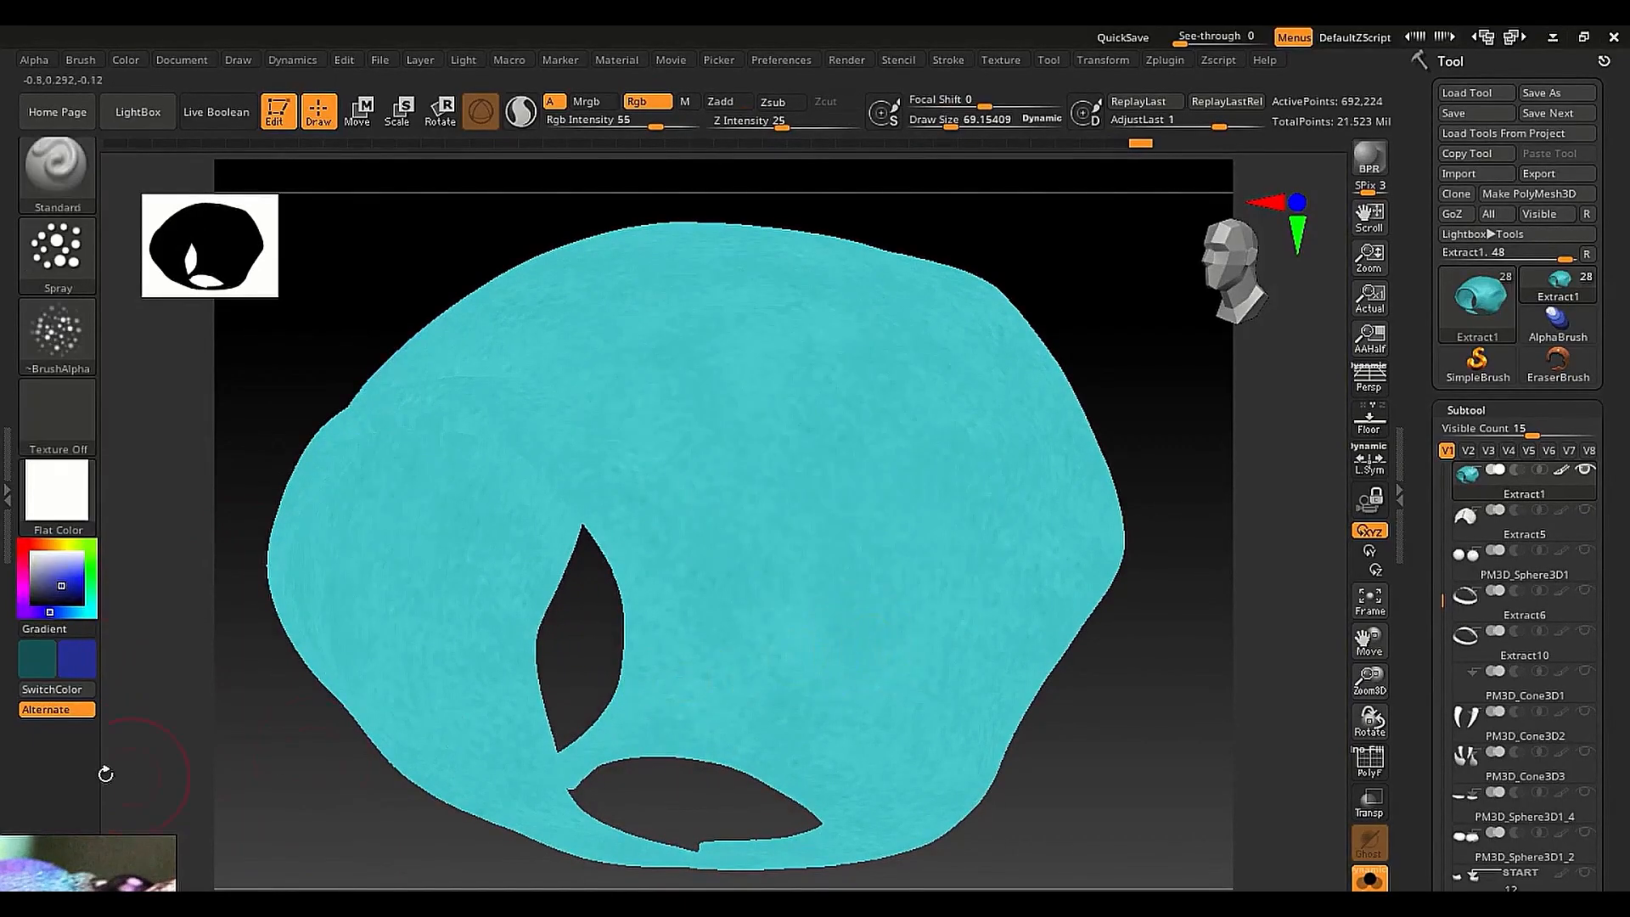
# Set the secondary colour to a light green
pyautogui.click(33, 668)
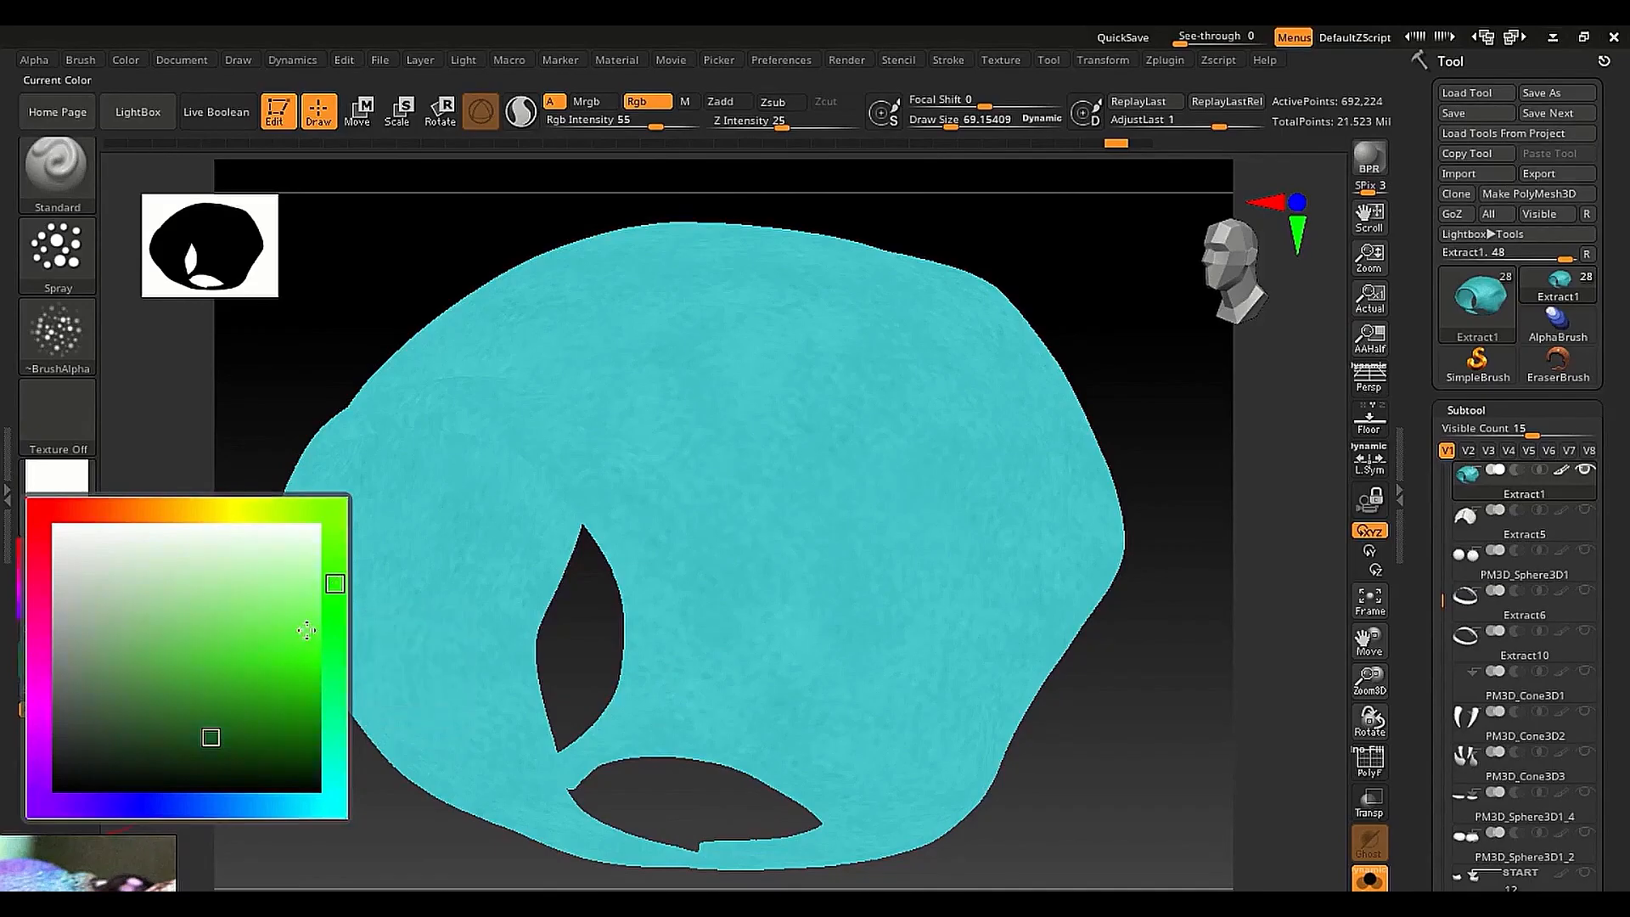
pyautogui.click(297, 575)
pyautogui.moveTo(679, 356)
pyautogui.mouseDown()
pyautogui.moveTo(764, 475)
pyautogui.moveTo(938, 626)
pyautogui.moveTo(764, 526)
pyautogui.moveTo(874, 494)
pyautogui.moveTo(934, 433)
pyautogui.mouseUp()
pyautogui.moveTo(935, 433); pyautogui.dragTo(801, 499, button='right')
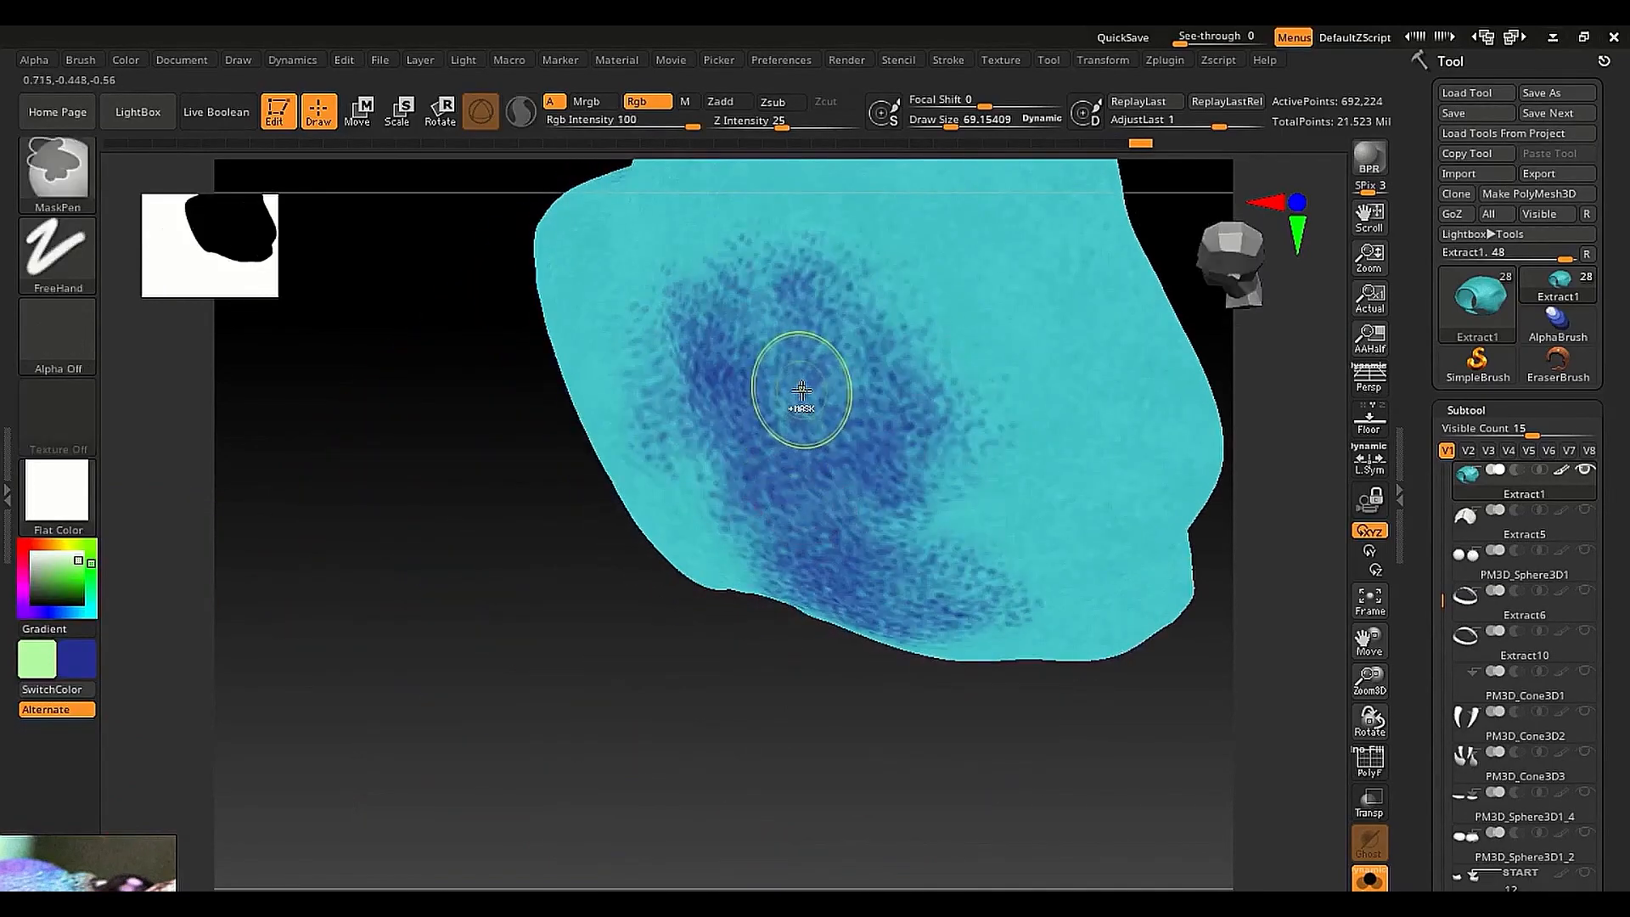
pyautogui.hotkey('ctrl', 'z')
pyautogui.moveTo(802, 390)
pyautogui.mouseDown(button='right')
pyautogui.moveTo(692, 552)
pyautogui.moveTo(747, 607)
pyautogui.moveTo(659, 492)
pyautogui.moveTo(583, 287)
pyautogui.moveTo(662, 393)
pyautogui.mouseUp(button='right')
pyautogui.moveTo(544, 365)
pyautogui.mouseDown()
pyautogui.moveTo(518, 322)
pyautogui.moveTo(424, 255)
pyautogui.moveTo(442, 422)
pyautogui.moveTo(475, 476)
pyautogui.moveTo(331, 459)
pyautogui.moveTo(289, 348)
pyautogui.moveTo(690, 266)
pyautogui.moveTo(619, 384)
pyautogui.moveTo(632, 572)
pyautogui.moveTo(721, 549)
pyautogui.mouseUp()
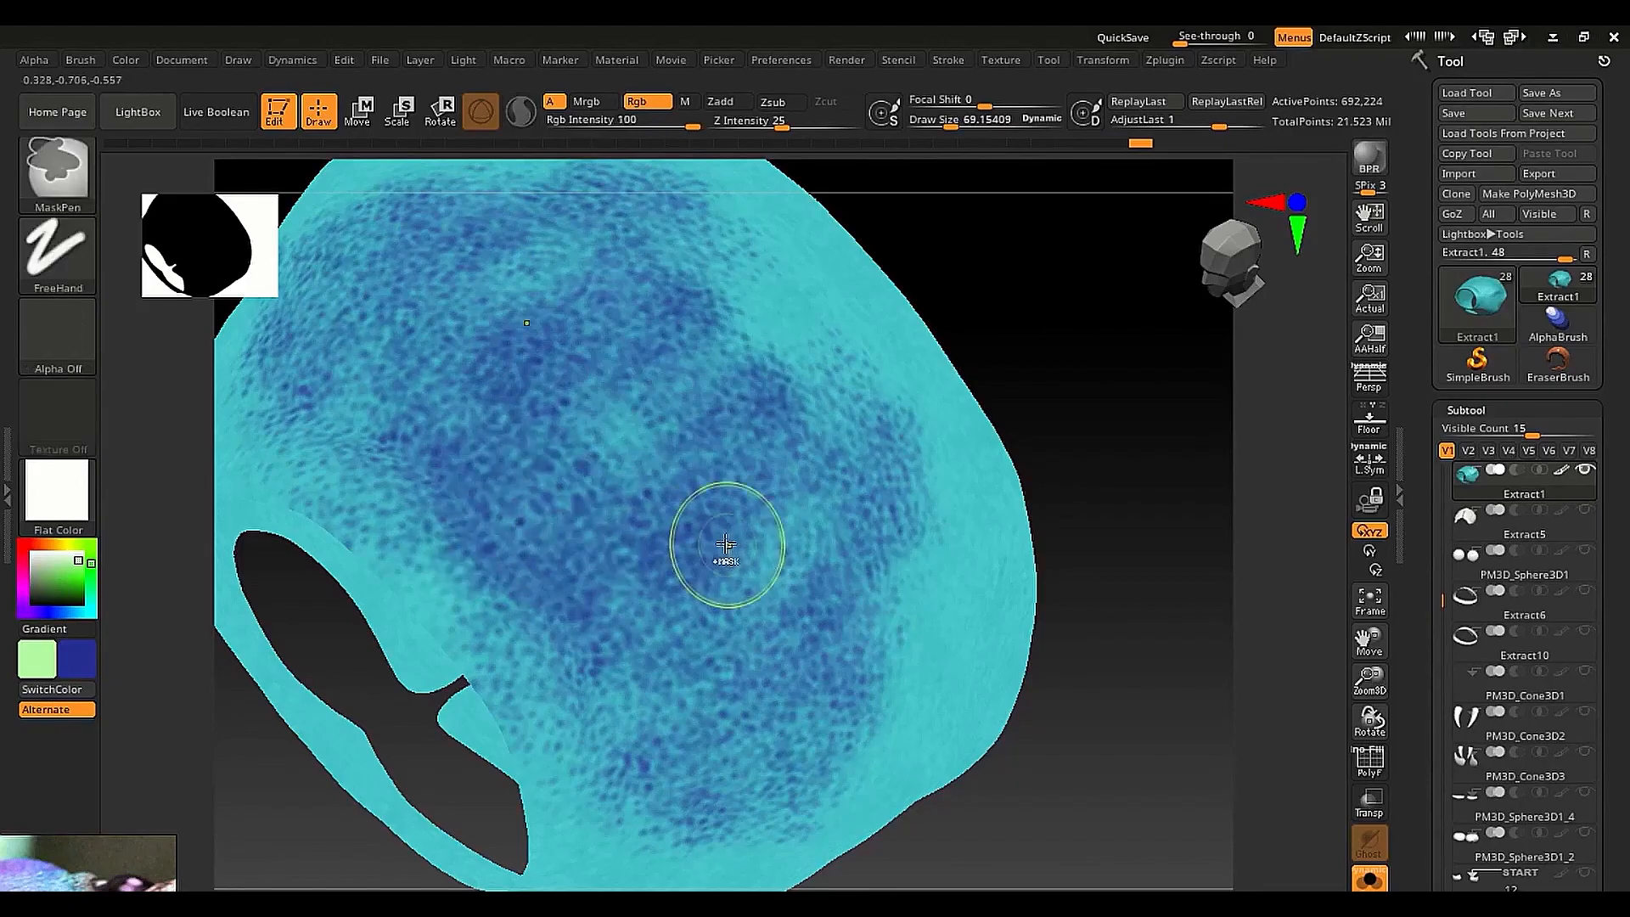
pyautogui.hotkey('ctrl', 'z')
# Reduce the draw size to about 45 and the RGB intensity to 8, and switch the material to SkinShade4
pyautogui.press('s')
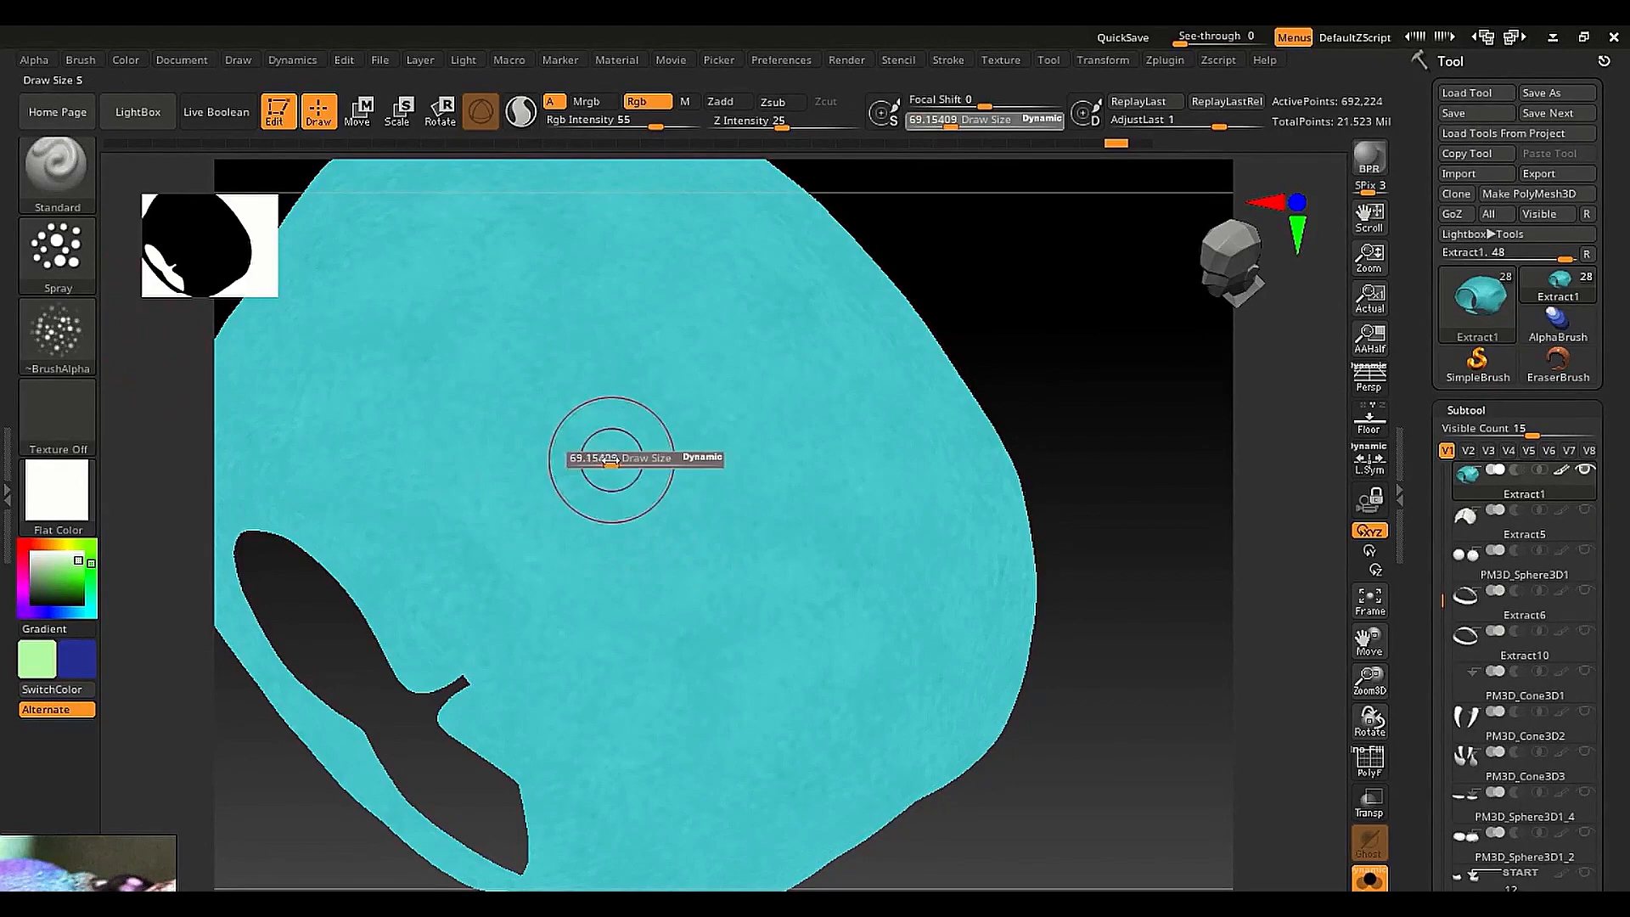
pyautogui.moveTo(611, 459); pyautogui.dragTo(603, 463)
pyautogui.moveTo(654, 124); pyautogui.dragTo(596, 128)
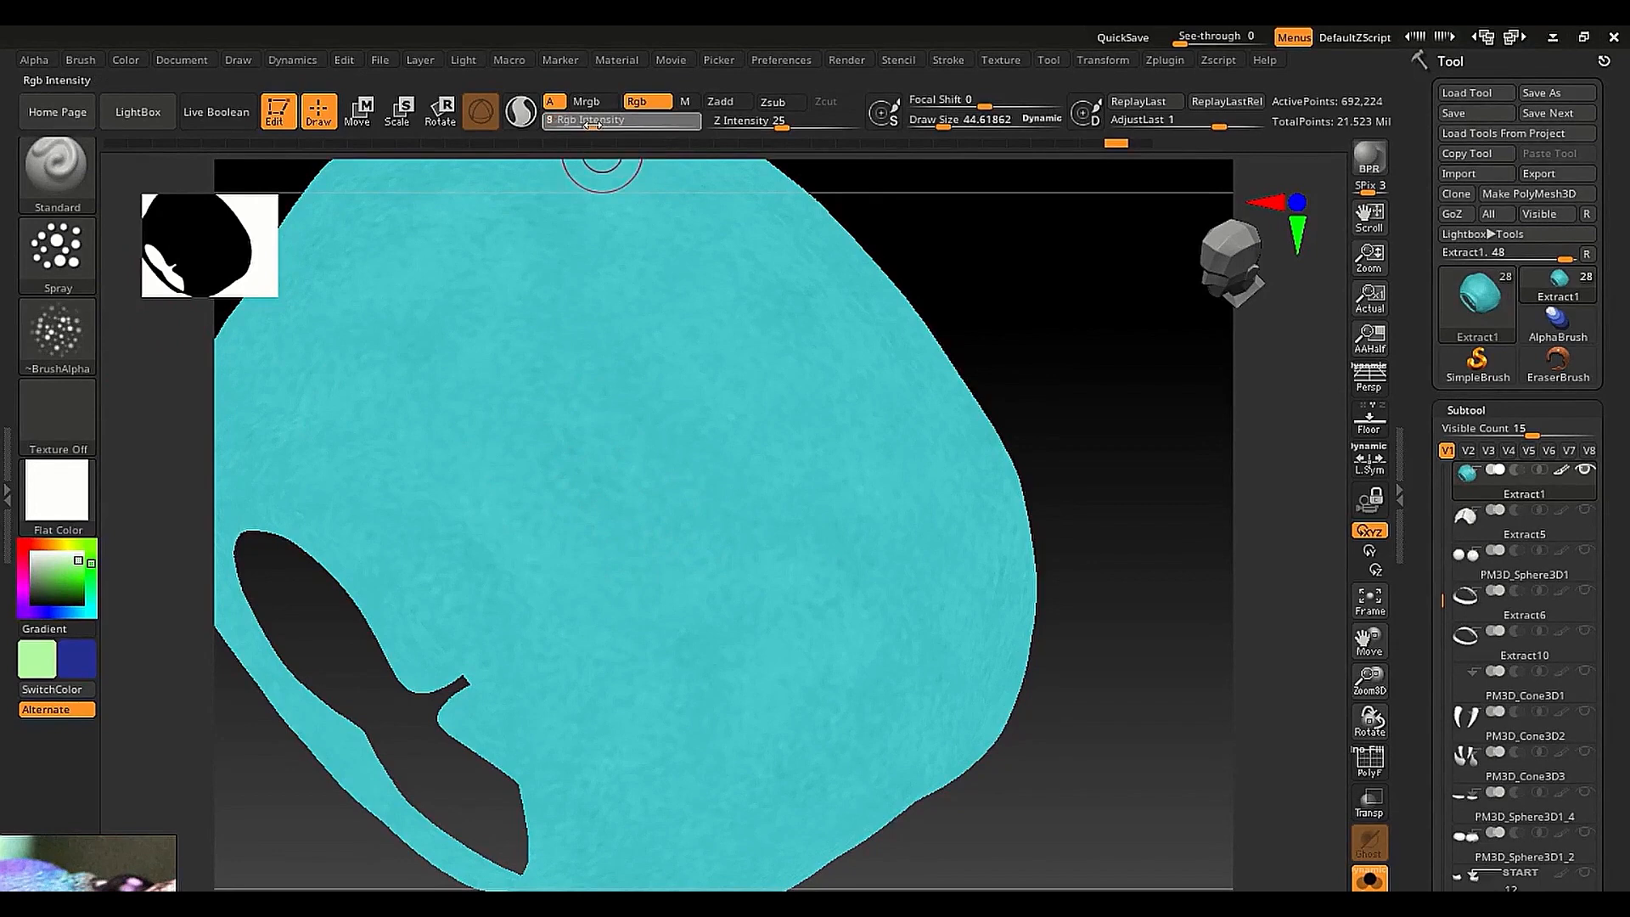
pyautogui.moveTo(362, 751); pyautogui.dragTo(269, 669, button='right')
pyautogui.moveTo(886, 668); pyautogui.dragTo(832, 628, button='right')
pyautogui.click(73, 500)
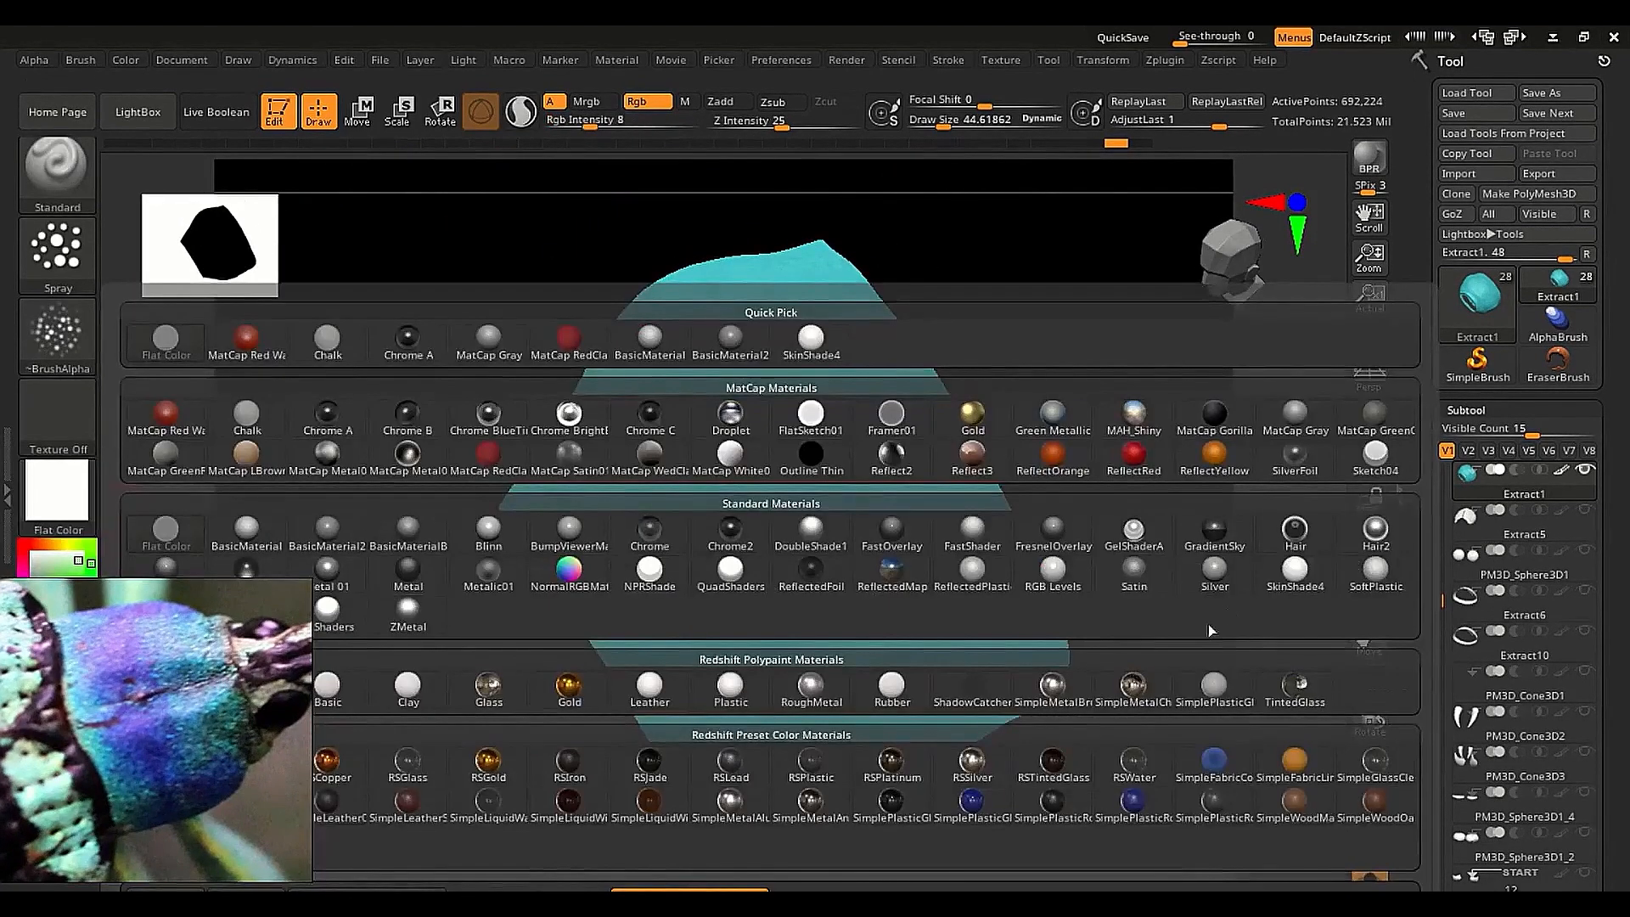
pyautogui.click(1295, 581)
# Enlarge the draw size to about 86, test a faint spray stroke on the shell's top, and raise the RGB intensity to 27
pyautogui.moveTo(756, 436)
pyautogui.keyDown('ctrl'); pyautogui.mouseDown(button='right')
pyautogui.moveTo(741, 531)
pyautogui.moveTo(797, 496)
pyautogui.moveTo(1001, 728)
pyautogui.moveTo(866, 586)
pyautogui.moveTo(829, 513)
pyautogui.moveTo(765, 487)
pyautogui.mouseUp(button='right'); pyautogui.keyUp('ctrl')
pyautogui.keyDown('ctrl'); pyautogui.moveTo(754, 404); pyautogui.dragTo(756, 425, button='right'); pyautogui.keyUp('ctrl')
pyautogui.press('s')
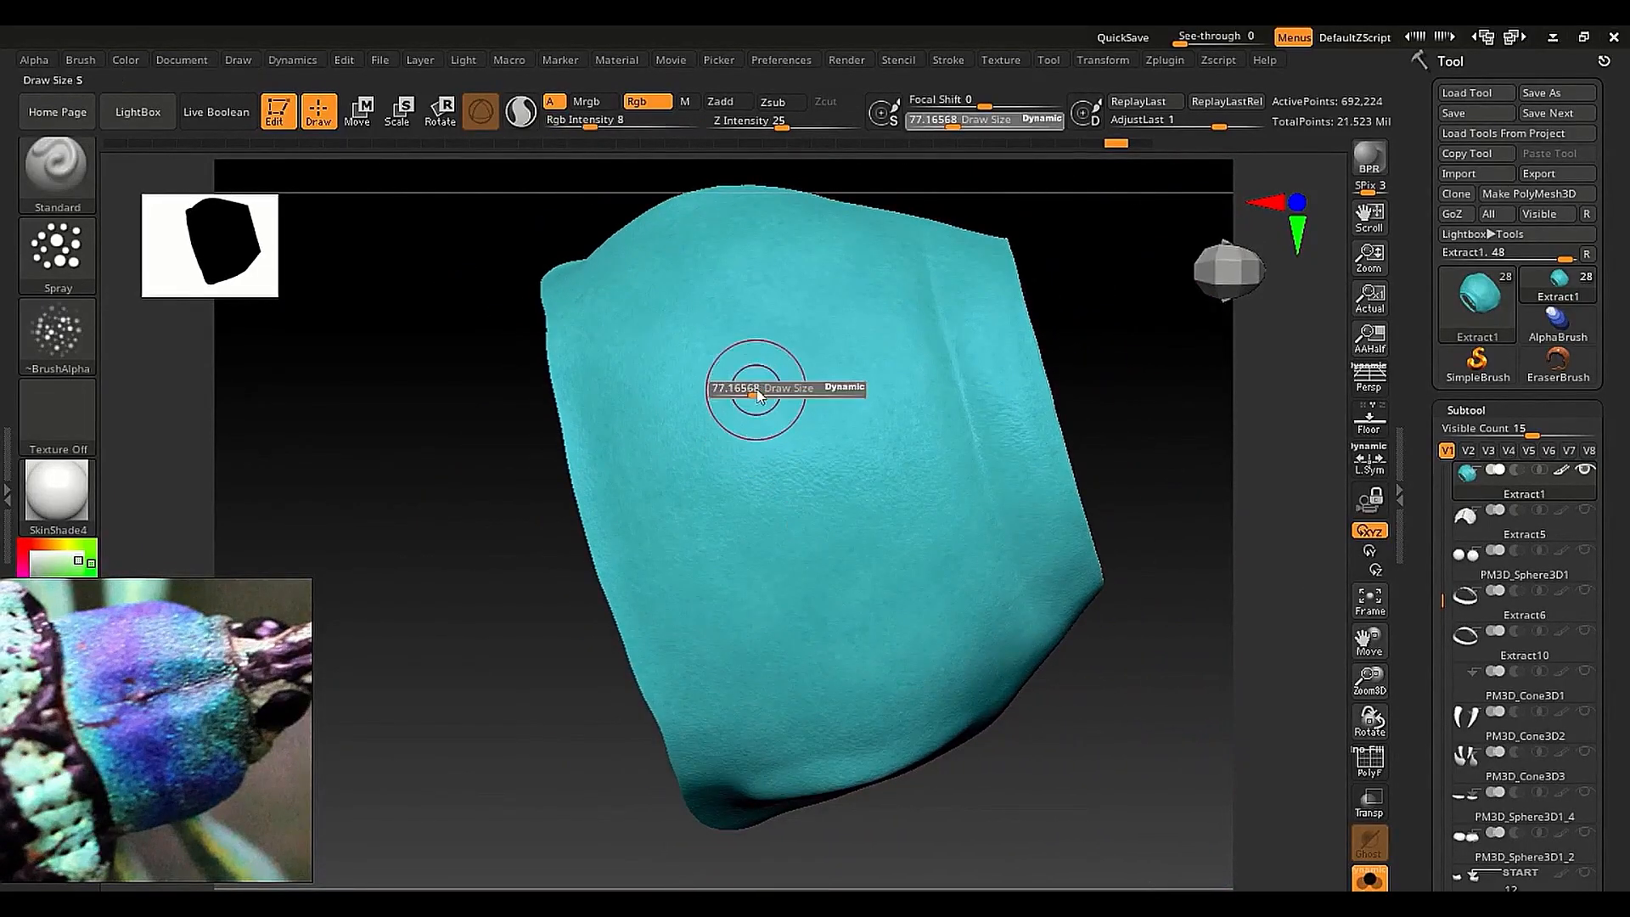
pyautogui.moveTo(752, 391); pyautogui.dragTo(754, 392)
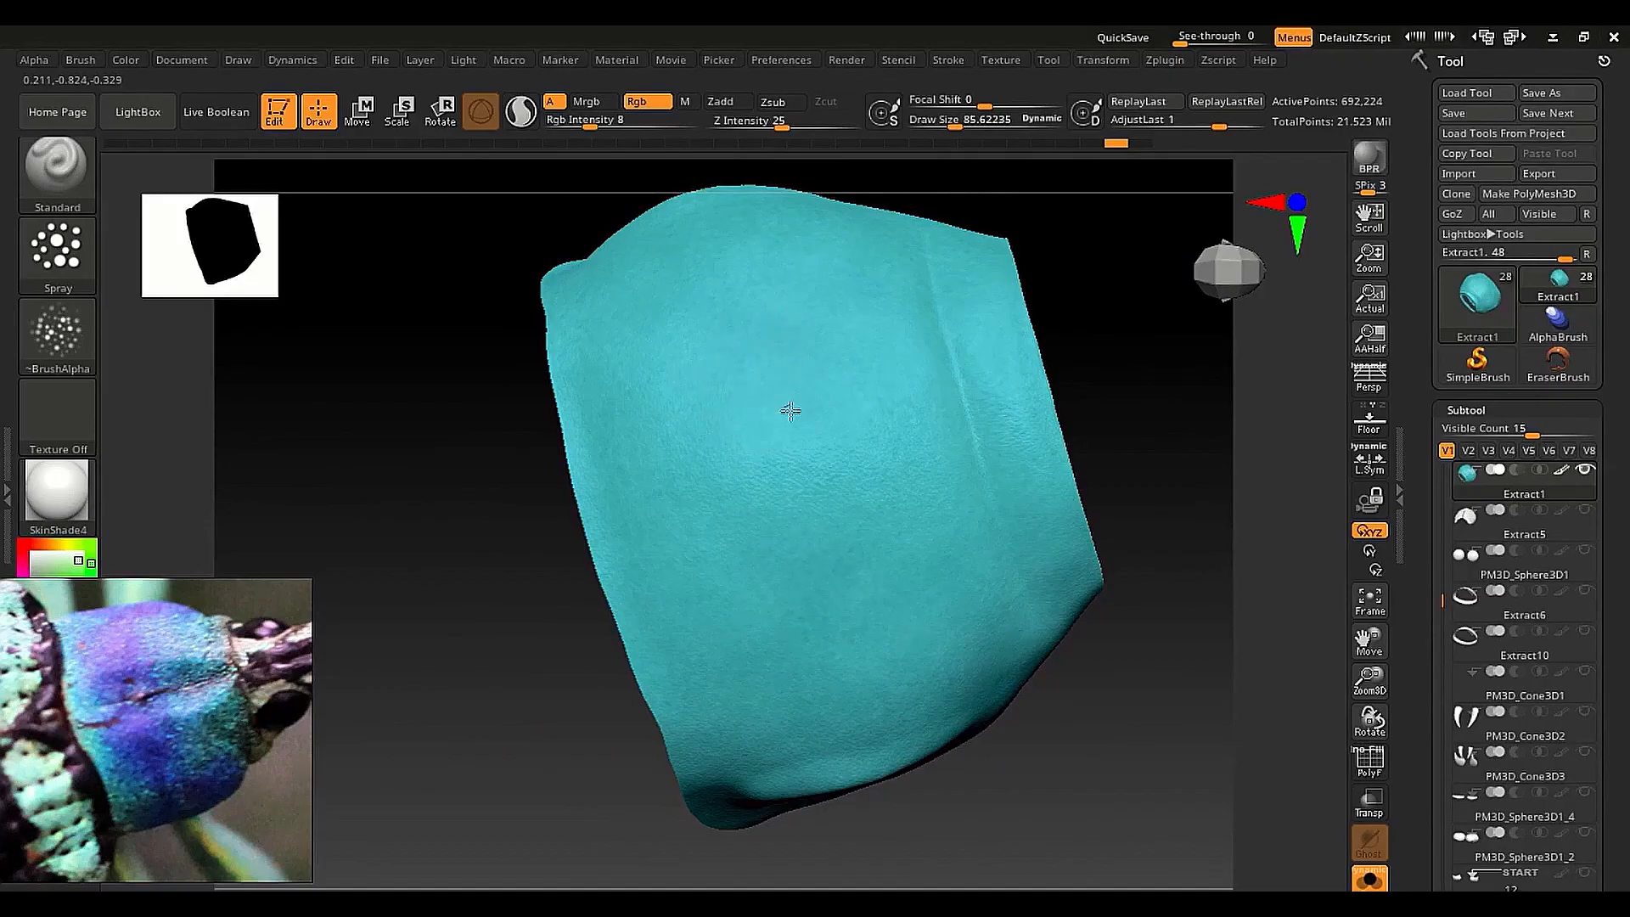
pyautogui.moveTo(842, 530); pyautogui.dragTo(917, 680)
pyautogui.click(623, 125)
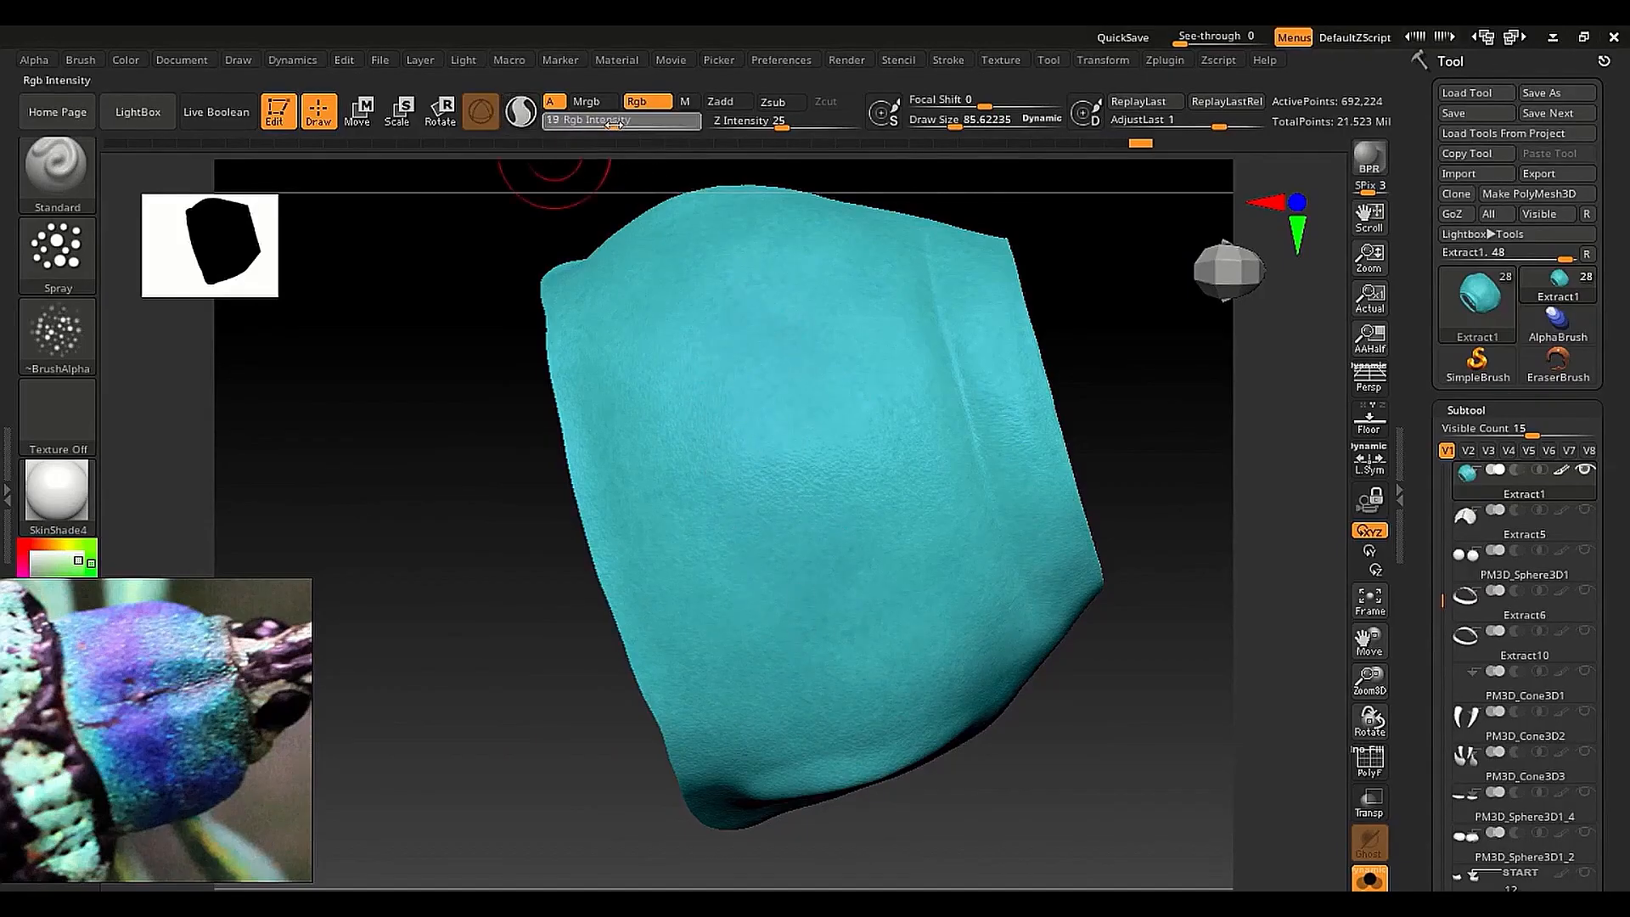
# Spray a dark blue band along the middle of the shell's top, and step through the undo history to compare before and after
pyautogui.moveTo(775, 252)
pyautogui.mouseDown()
pyautogui.moveTo(724, 389)
pyautogui.moveTo(790, 475)
pyautogui.moveTo(869, 670)
pyautogui.moveTo(705, 444)
pyautogui.moveTo(647, 306)
pyautogui.moveTo(747, 552)
pyautogui.moveTo(815, 646)
pyautogui.moveTo(752, 424)
pyautogui.moveTo(870, 469)
pyautogui.mouseUp()
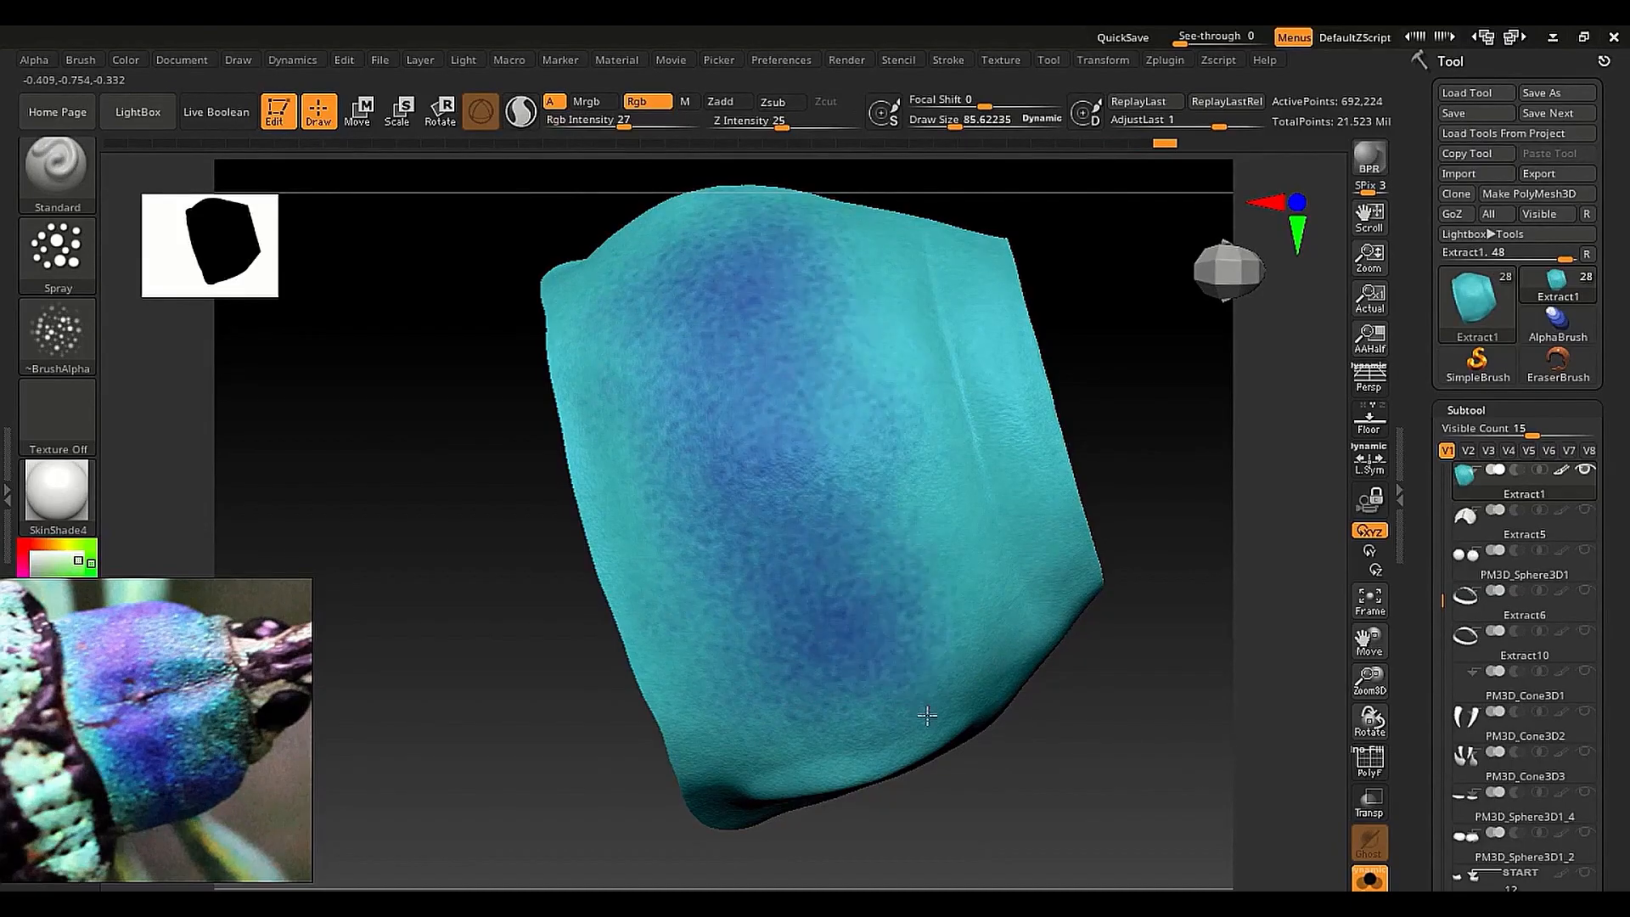
pyautogui.moveTo(927, 716); pyautogui.dragTo(863, 376)
pyautogui.moveTo(821, 253); pyautogui.dragTo(776, 340)
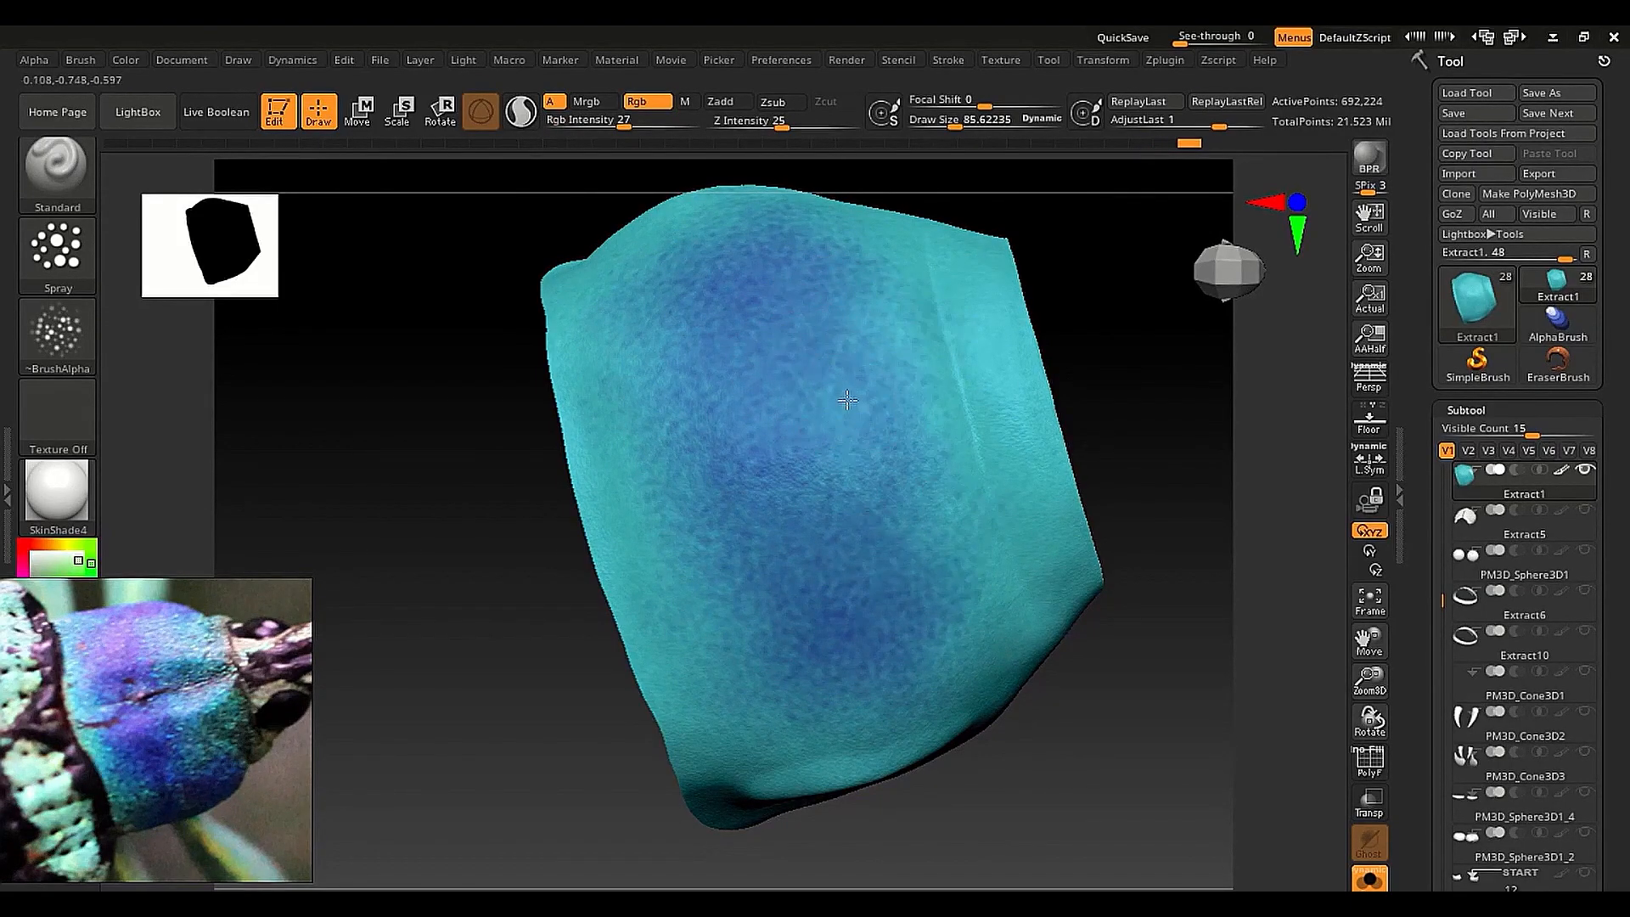
pyautogui.moveTo(847, 400); pyautogui.dragTo(862, 777)
pyautogui.moveTo(715, 334)
pyautogui.mouseDown()
pyautogui.moveTo(818, 582)
pyautogui.moveTo(738, 491)
pyautogui.moveTo(745, 462)
pyautogui.mouseUp()
pyautogui.hotkey('ctrl', 'z')
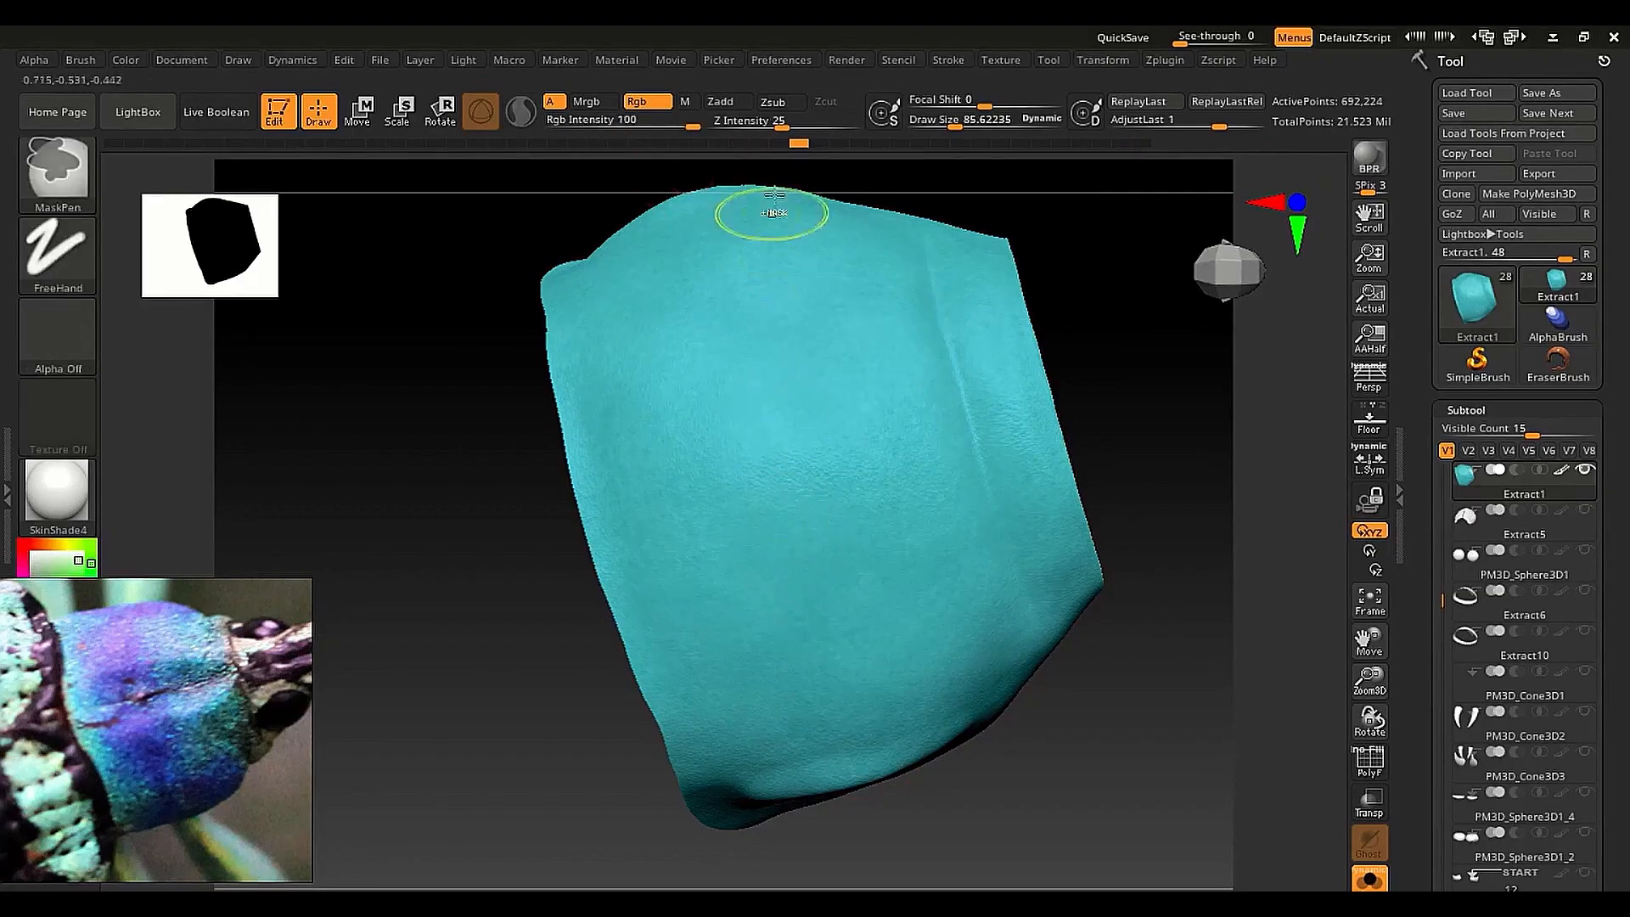
pyautogui.moveTo(836, 143); pyautogui.dragTo(1172, 144)
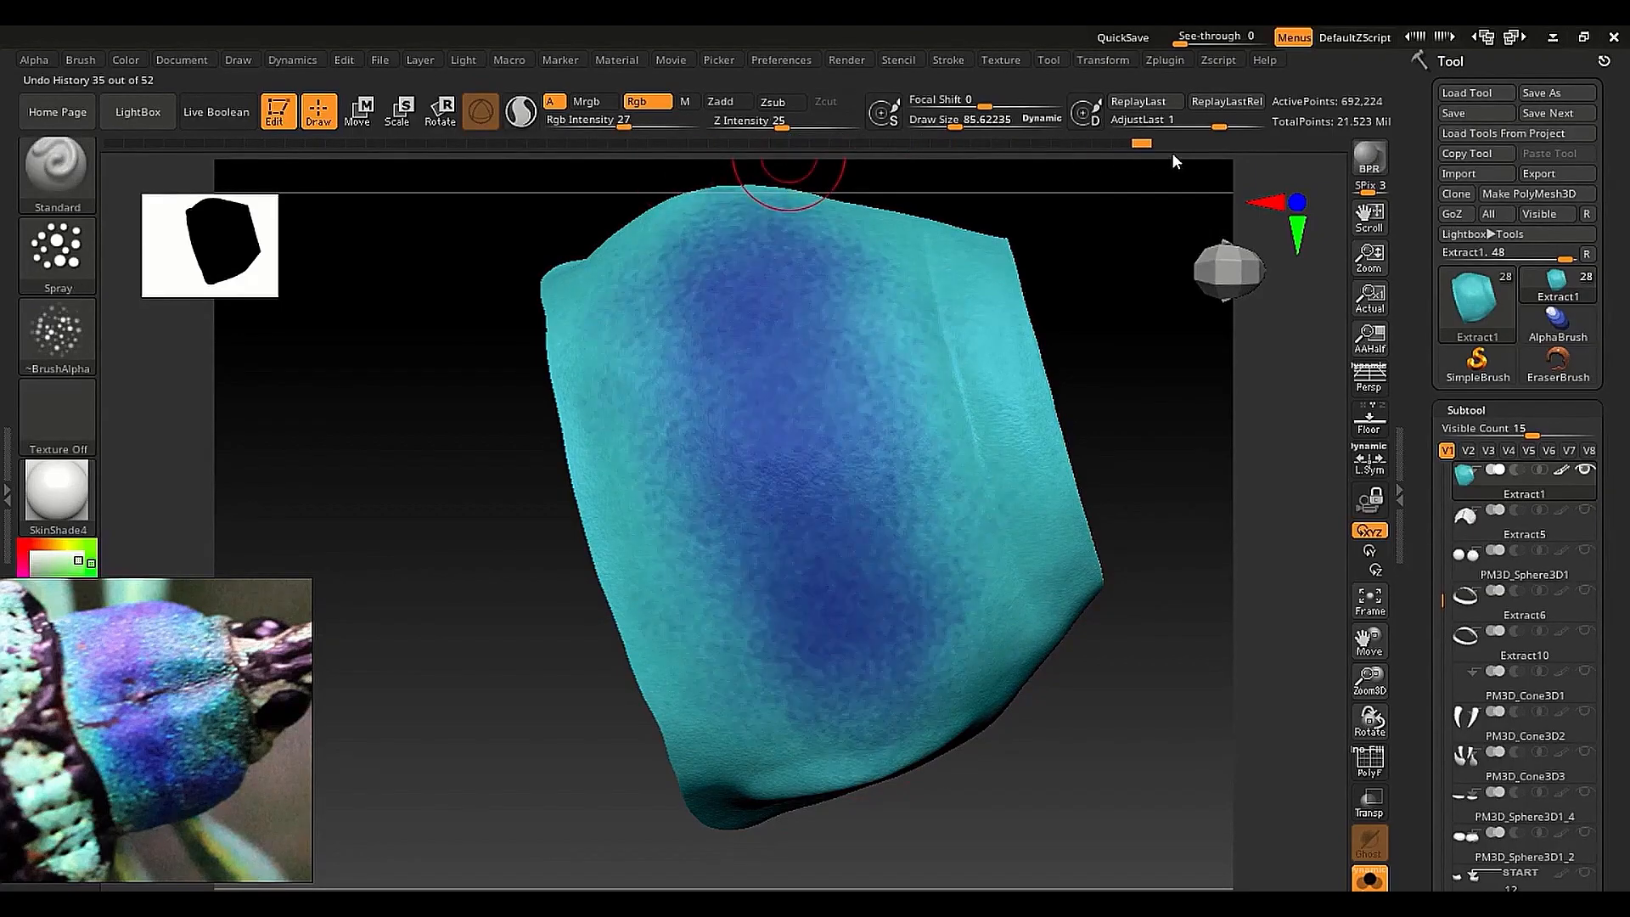
# Spray the dark blue around the creased side of the shell and build it up toward the openings
pyautogui.moveTo(832, 592)
pyautogui.mouseDown(button='right')
pyautogui.moveTo(844, 625)
pyautogui.moveTo(753, 410)
pyautogui.mouseUp(button='right')
pyautogui.moveTo(861, 483)
pyautogui.mouseDown()
pyautogui.moveTo(925, 442)
pyautogui.moveTo(704, 511)
pyautogui.moveTo(685, 597)
pyautogui.mouseUp()
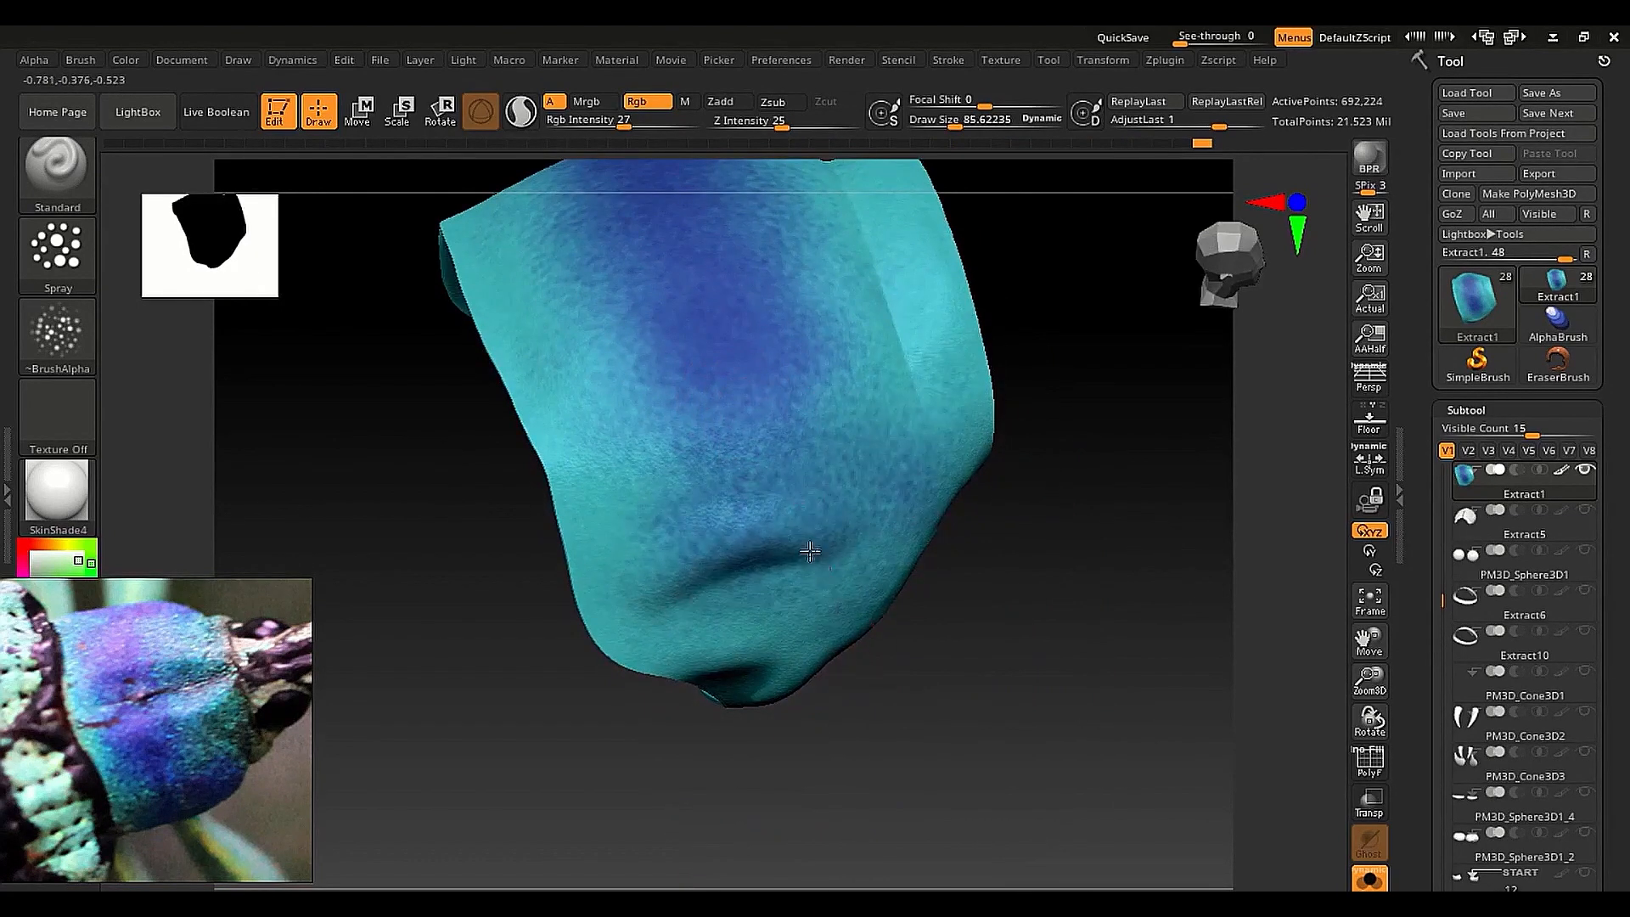
pyautogui.moveTo(810, 551); pyautogui.dragTo(744, 608)
pyautogui.moveTo(798, 594)
pyautogui.mouseDown(button='right')
pyautogui.moveTo(713, 477)
pyautogui.moveTo(721, 510)
pyautogui.mouseUp(button='right')
pyautogui.keyDown('alt'); pyautogui.moveTo(767, 590); pyautogui.dragTo(687, 491, button='right'); pyautogui.keyUp('alt')
pyautogui.moveTo(764, 509)
pyautogui.mouseDown()
pyautogui.moveTo(648, 521)
pyautogui.moveTo(888, 660)
pyautogui.mouseUp()
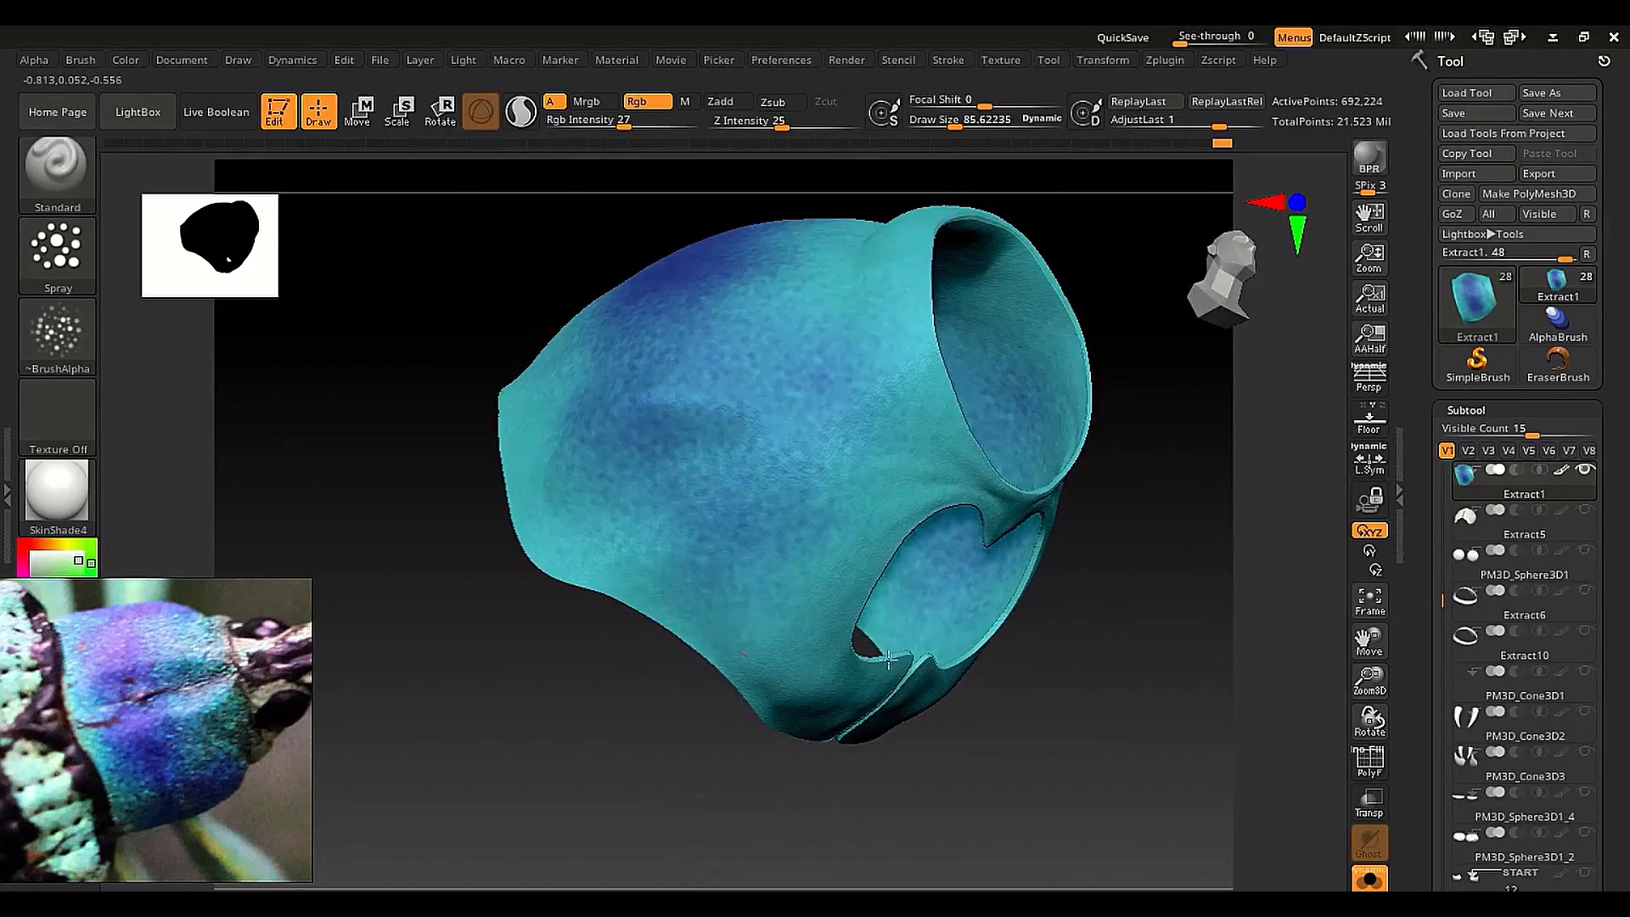
pyautogui.moveTo(884, 528)
pyautogui.mouseDown()
pyautogui.moveTo(754, 485)
pyautogui.moveTo(717, 424)
pyautogui.moveTo(847, 465)
pyautogui.mouseUp()
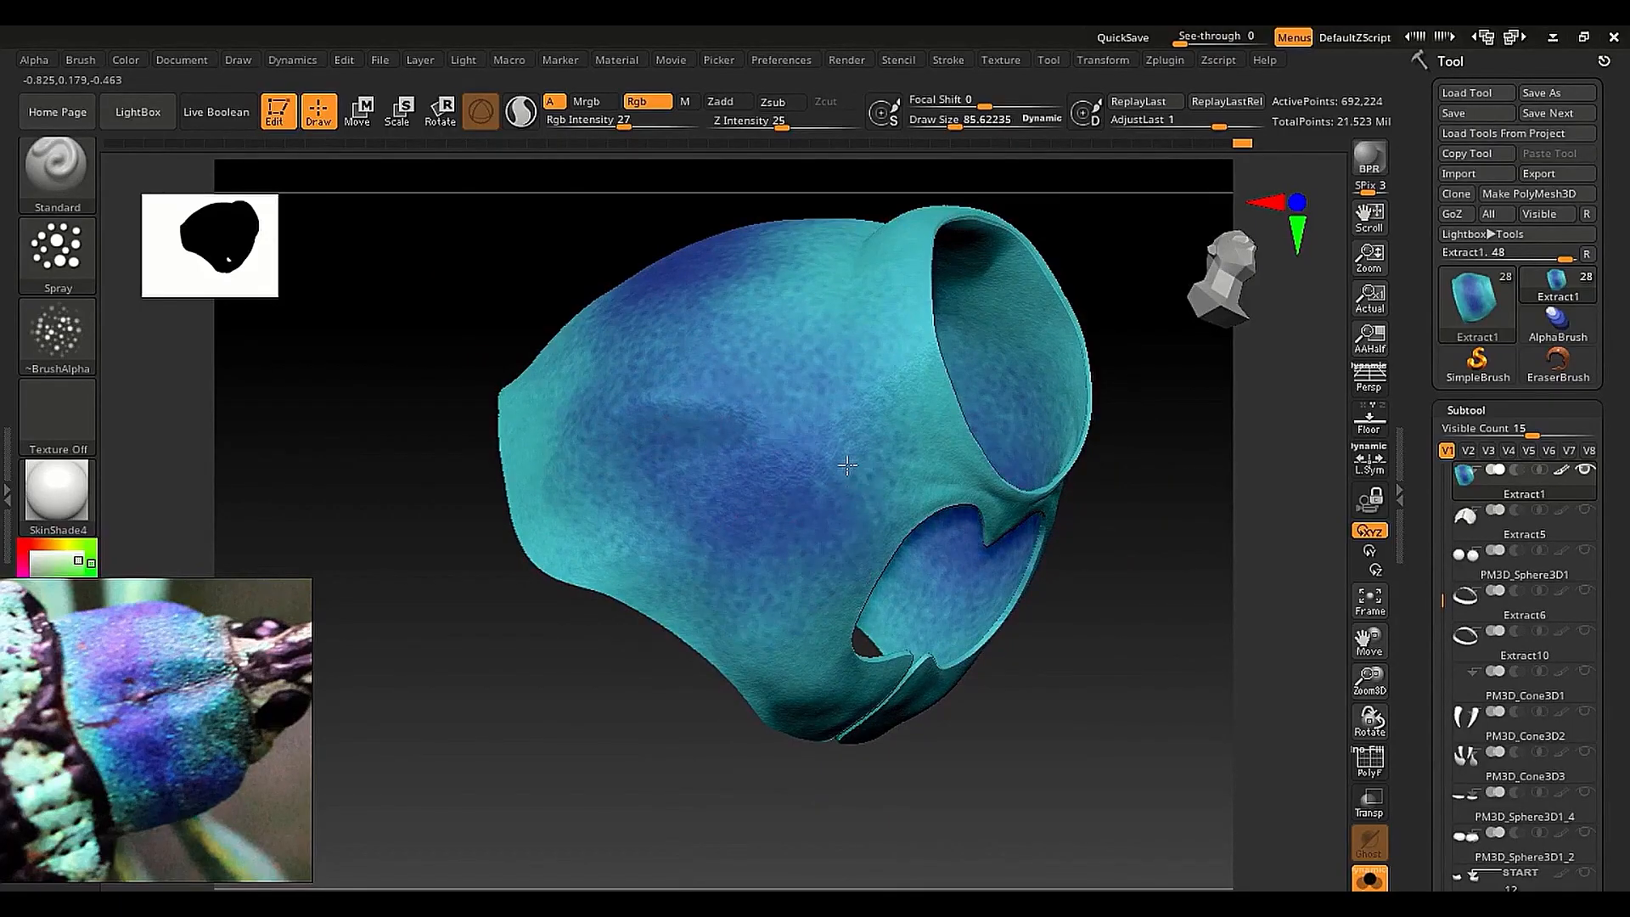
# Reduce the draw size to about 54 and spray blue on the surface beside the notched lower opening
pyautogui.moveTo(782, 553); pyautogui.dragTo(768, 460, button='right')
pyautogui.keyDown('alt'); pyautogui.moveTo(847, 713); pyautogui.dragTo(680, 507, button='right'); pyautogui.keyUp('alt')
pyautogui.press('s')
pyautogui.moveTo(682, 507); pyautogui.dragTo(674, 507)
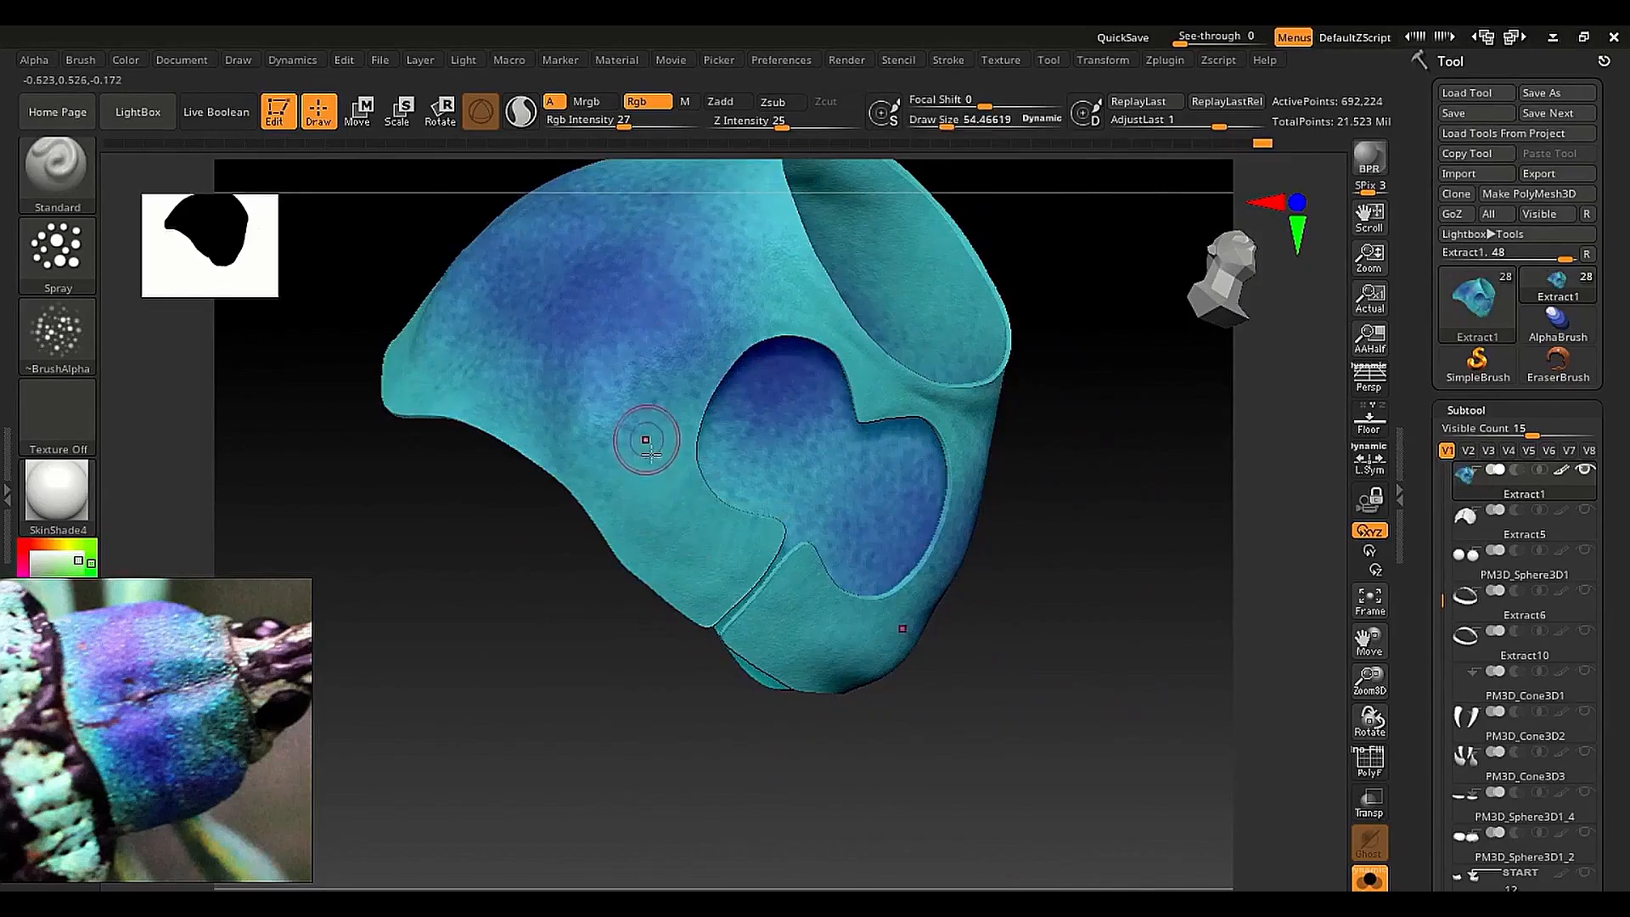
pyautogui.moveTo(646, 443); pyautogui.dragTo(743, 595)
pyautogui.moveTo(697, 391); pyautogui.dragTo(660, 436)
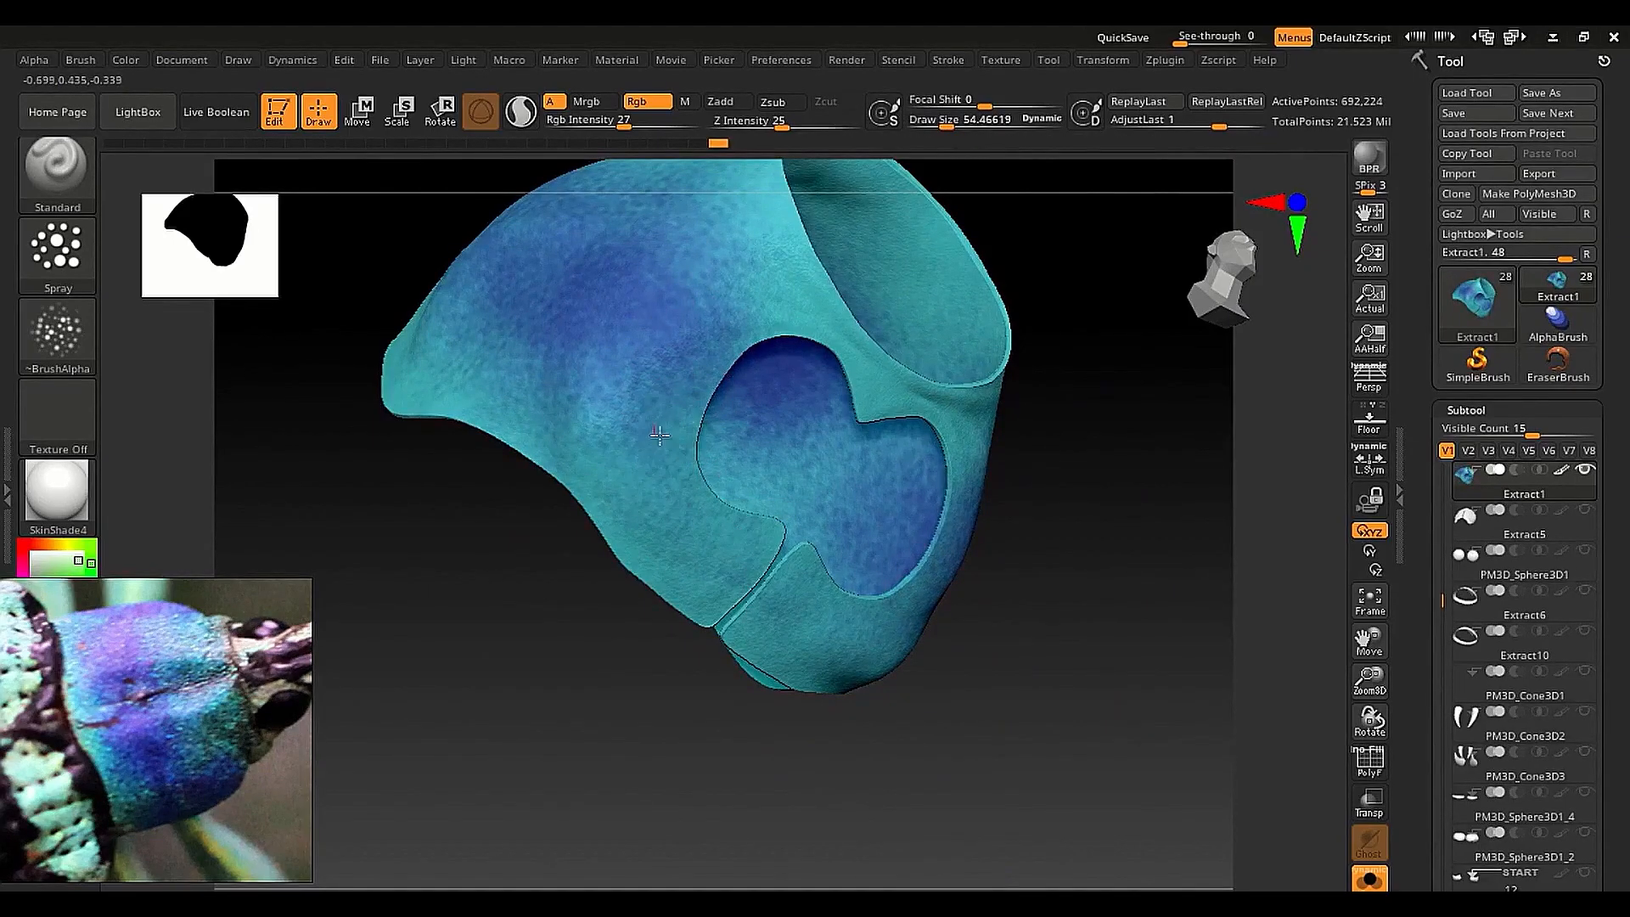
# Set the draw size to about 81, switch the material to Flat Color, and blend more blue across the shell's side
pyautogui.moveTo(580, 347); pyautogui.dragTo(634, 533, button='right')
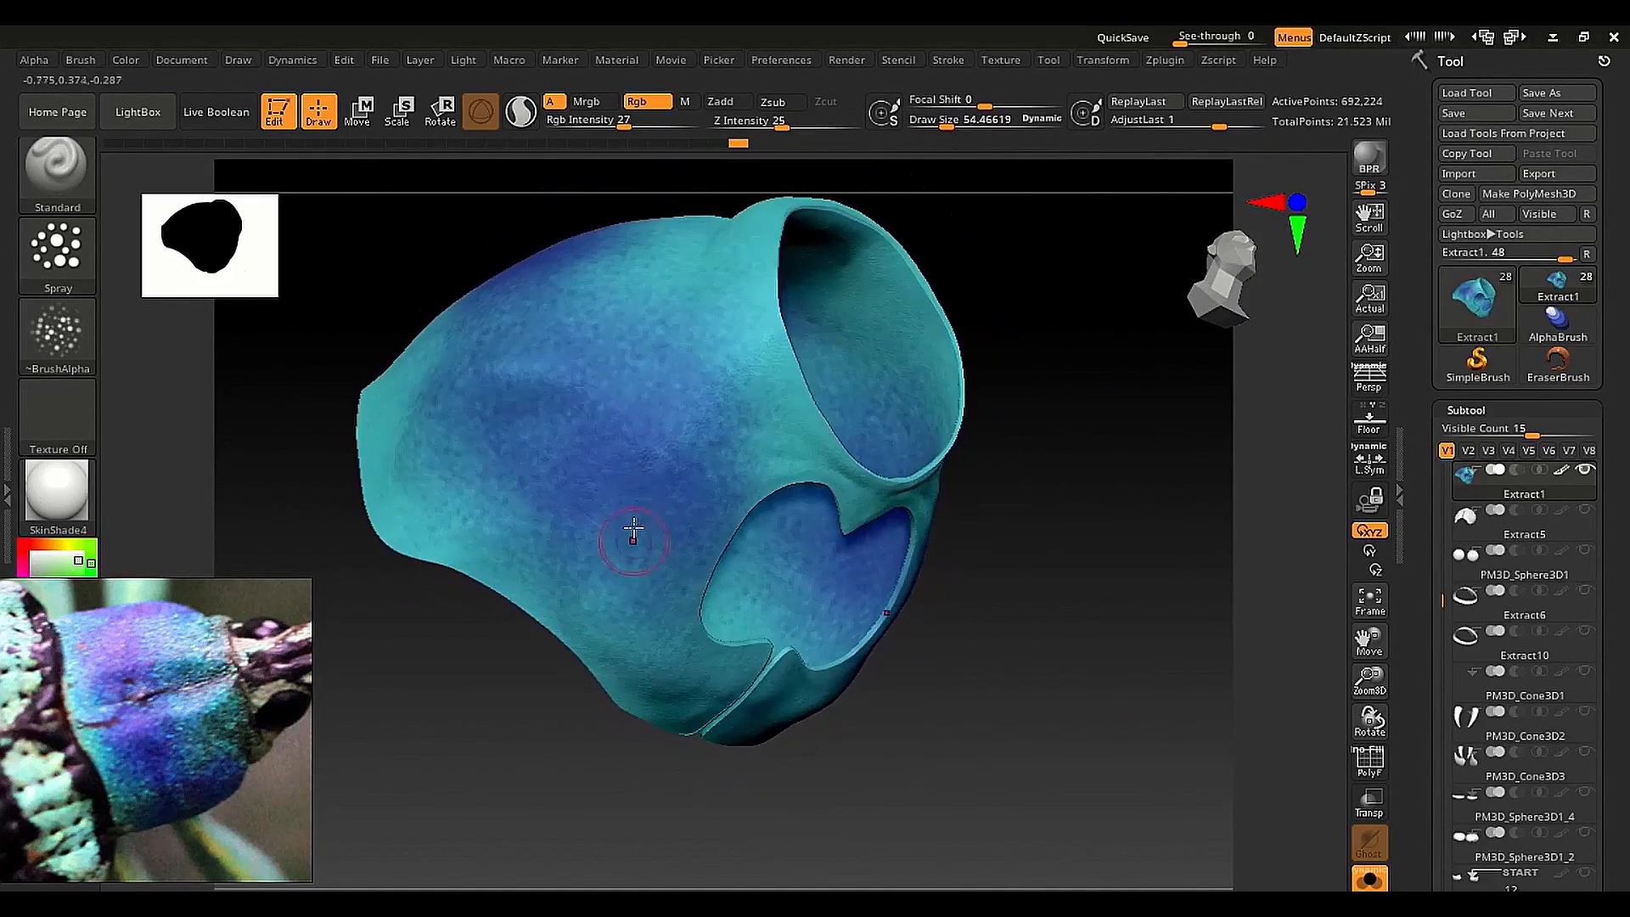
pyautogui.press('s')
pyautogui.moveTo(605, 480); pyautogui.dragTo(613, 479)
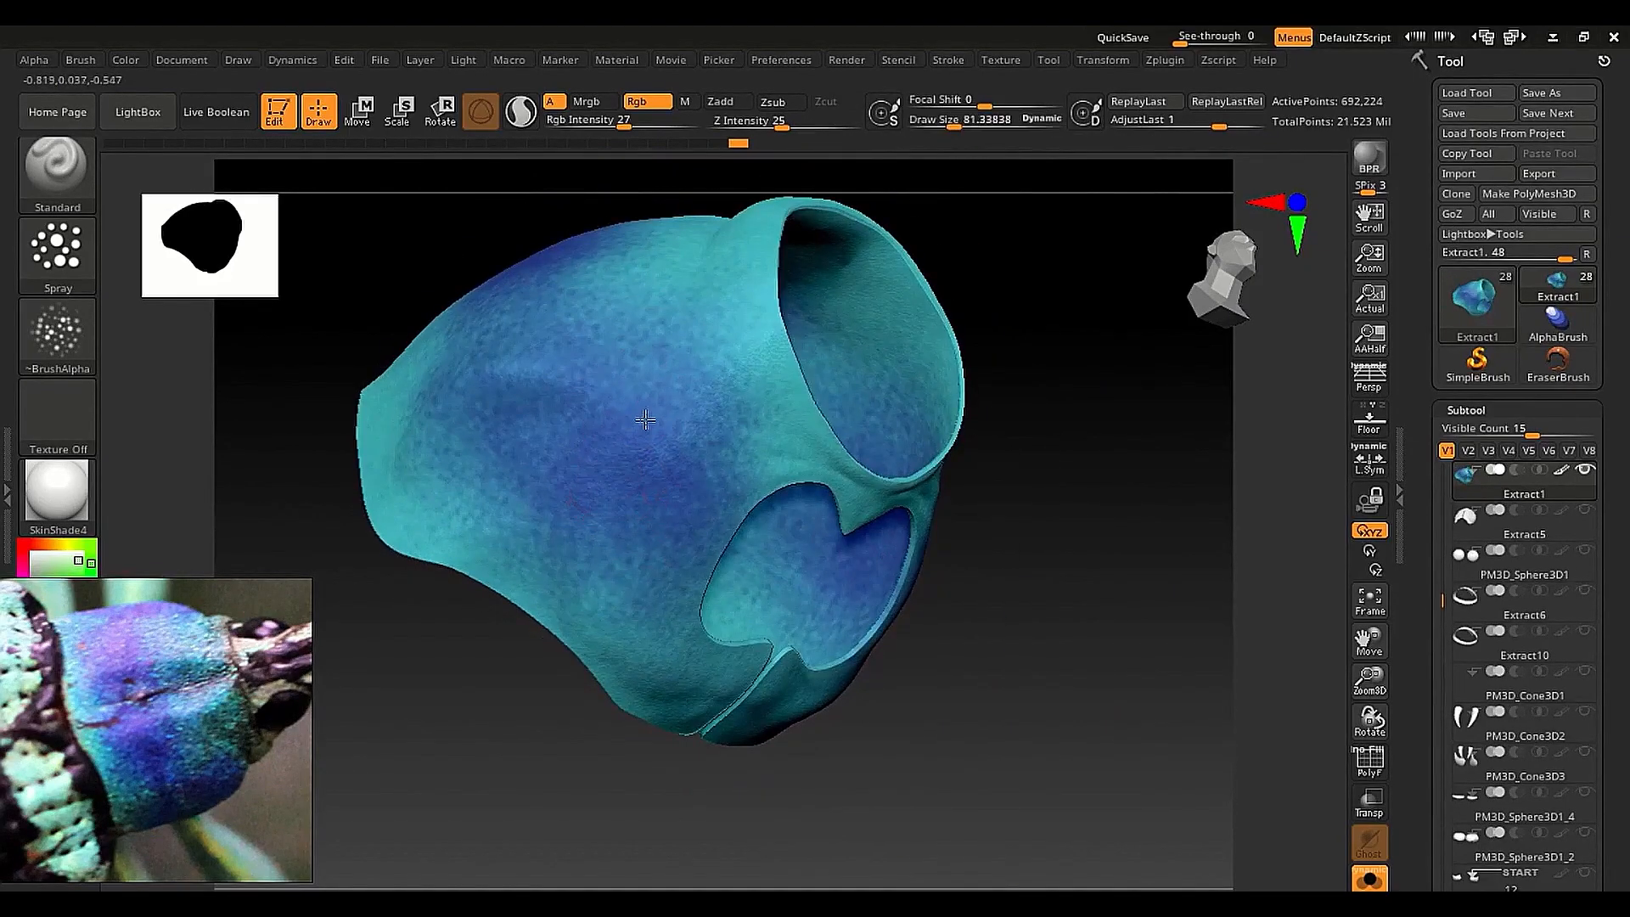
pyautogui.click(66, 508)
pyautogui.click(164, 533)
pyautogui.keyDown('ctrl'); pyautogui.moveTo(550, 432); pyautogui.dragTo(657, 465, button='right'); pyautogui.keyUp('ctrl')
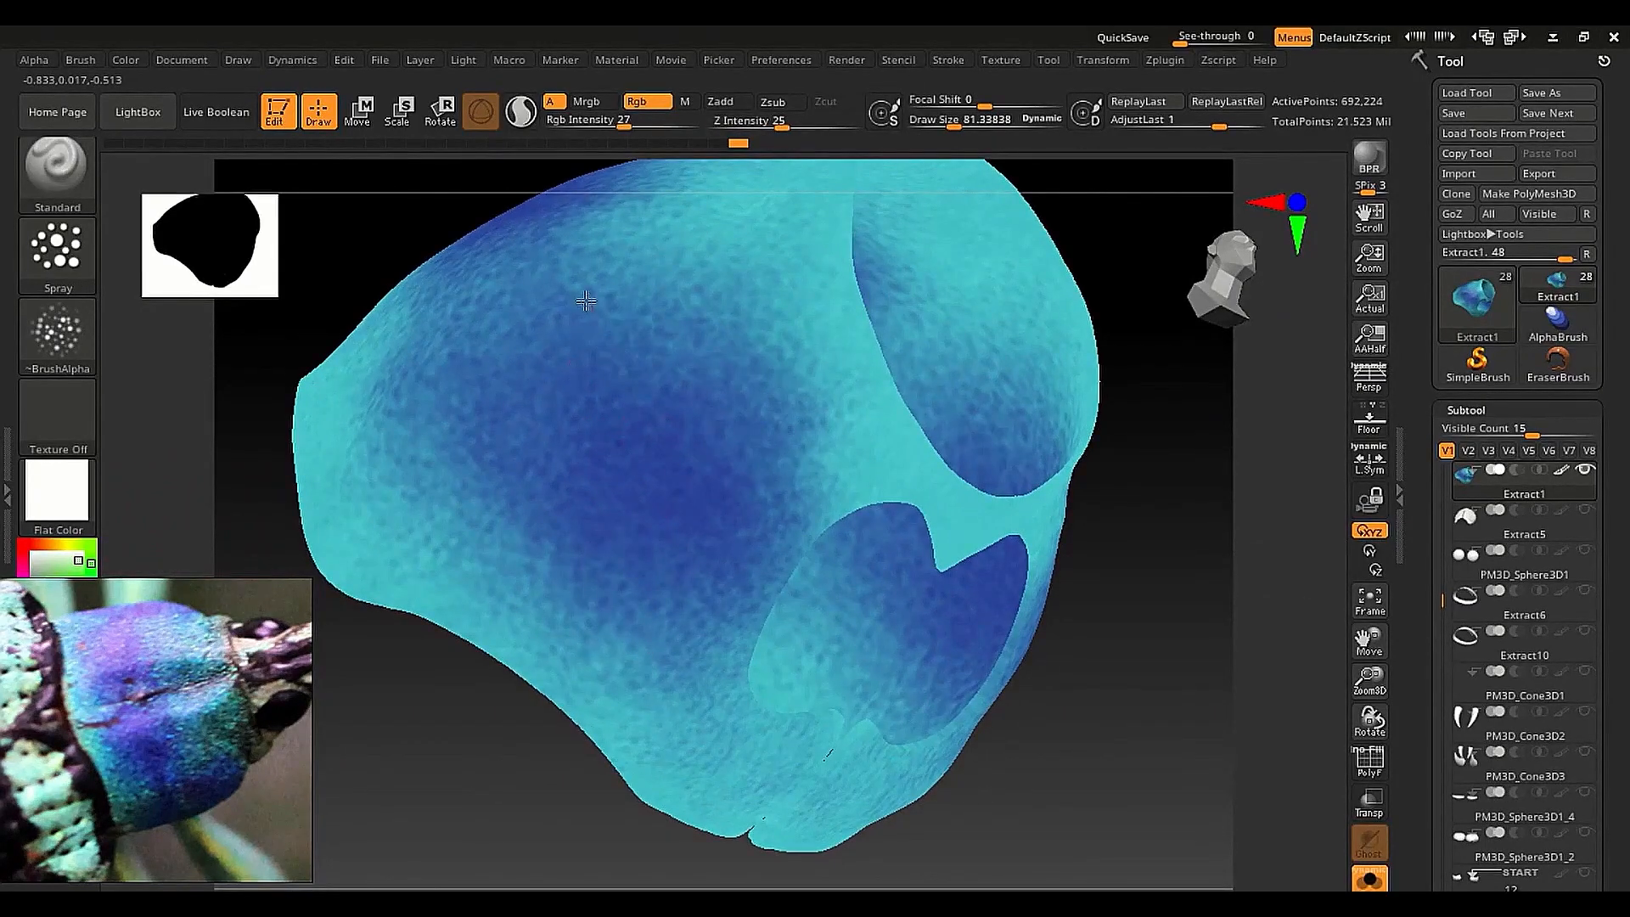
pyautogui.moveTo(584, 325); pyautogui.dragTo(590, 443, button='right')
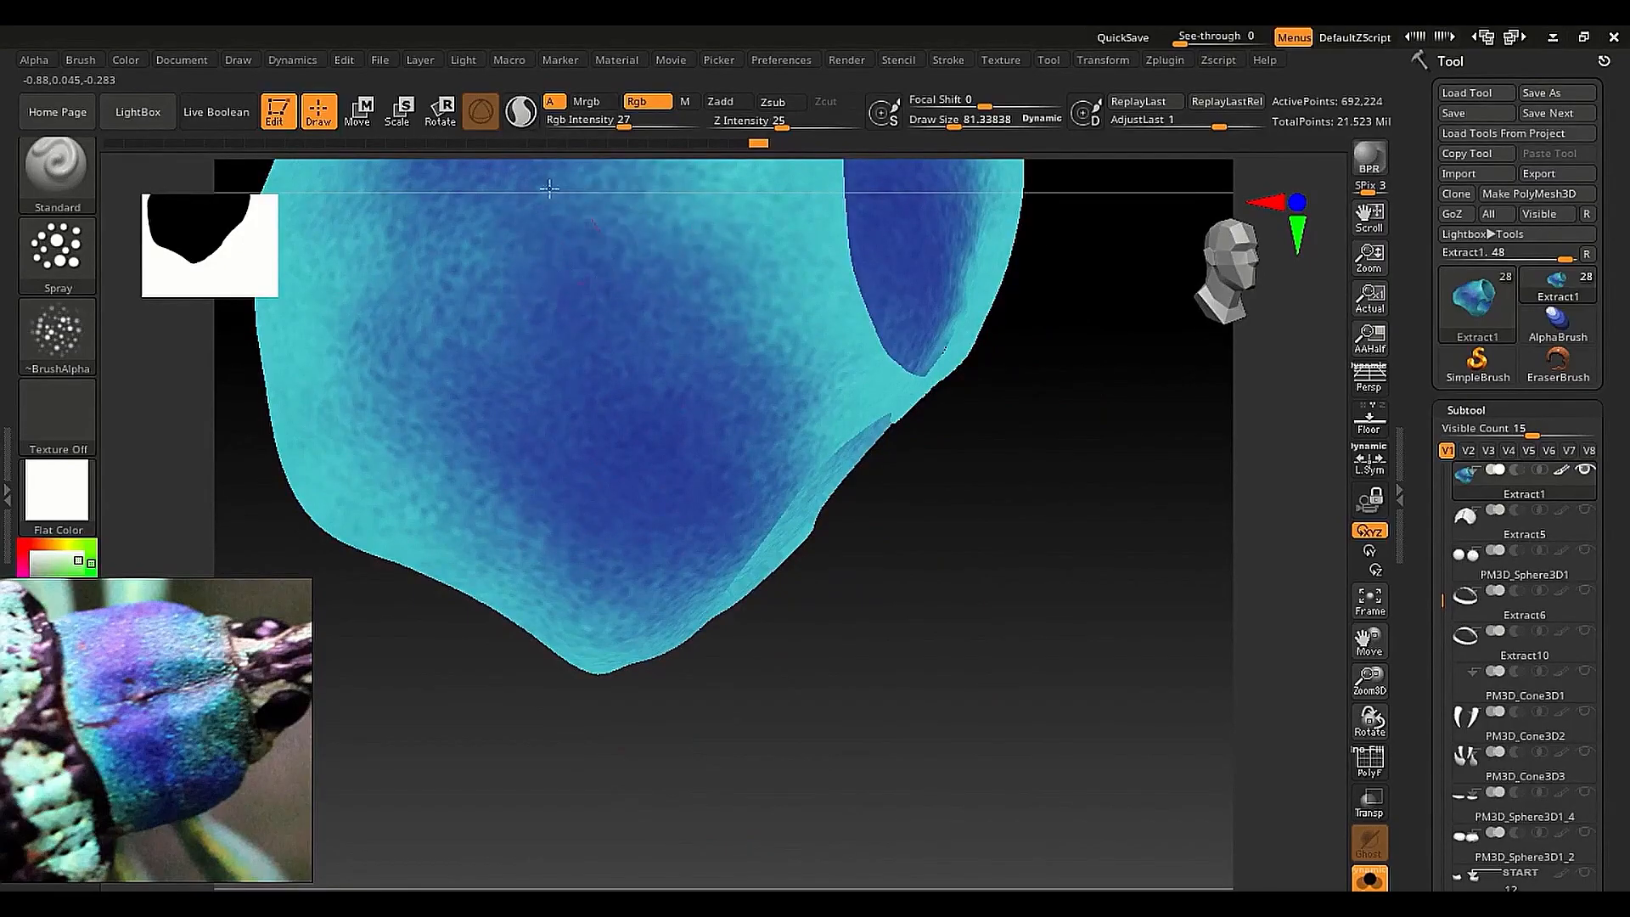
pyautogui.press('f')
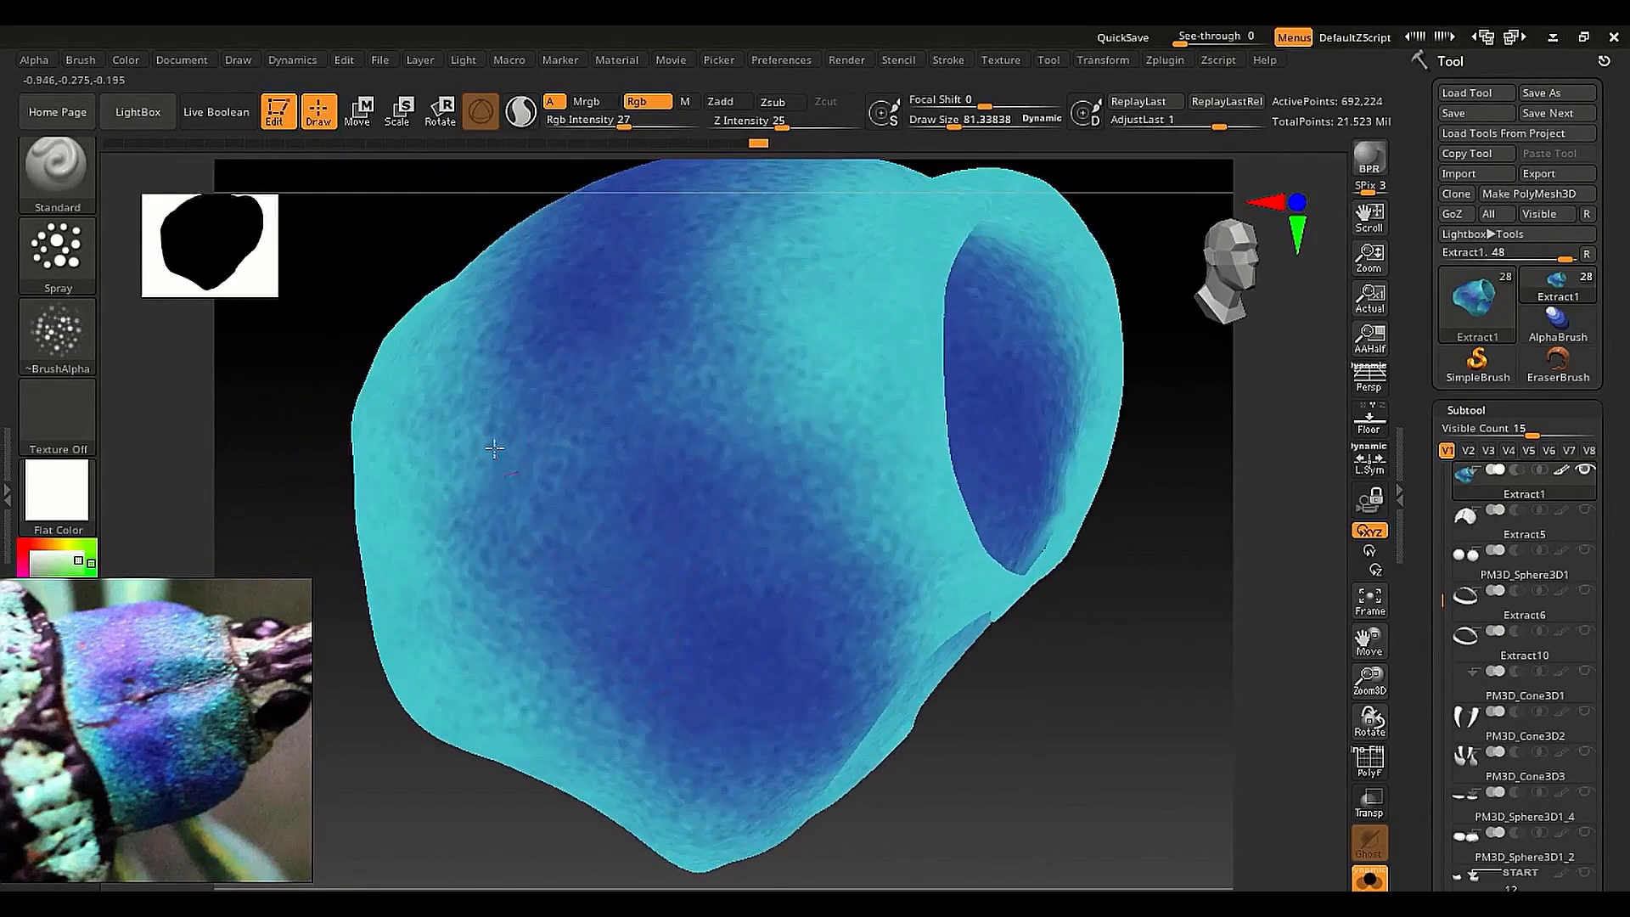
pyautogui.moveTo(733, 396)
pyautogui.mouseDown()
pyautogui.moveTo(764, 312)
pyautogui.moveTo(681, 474)
pyautogui.mouseUp()
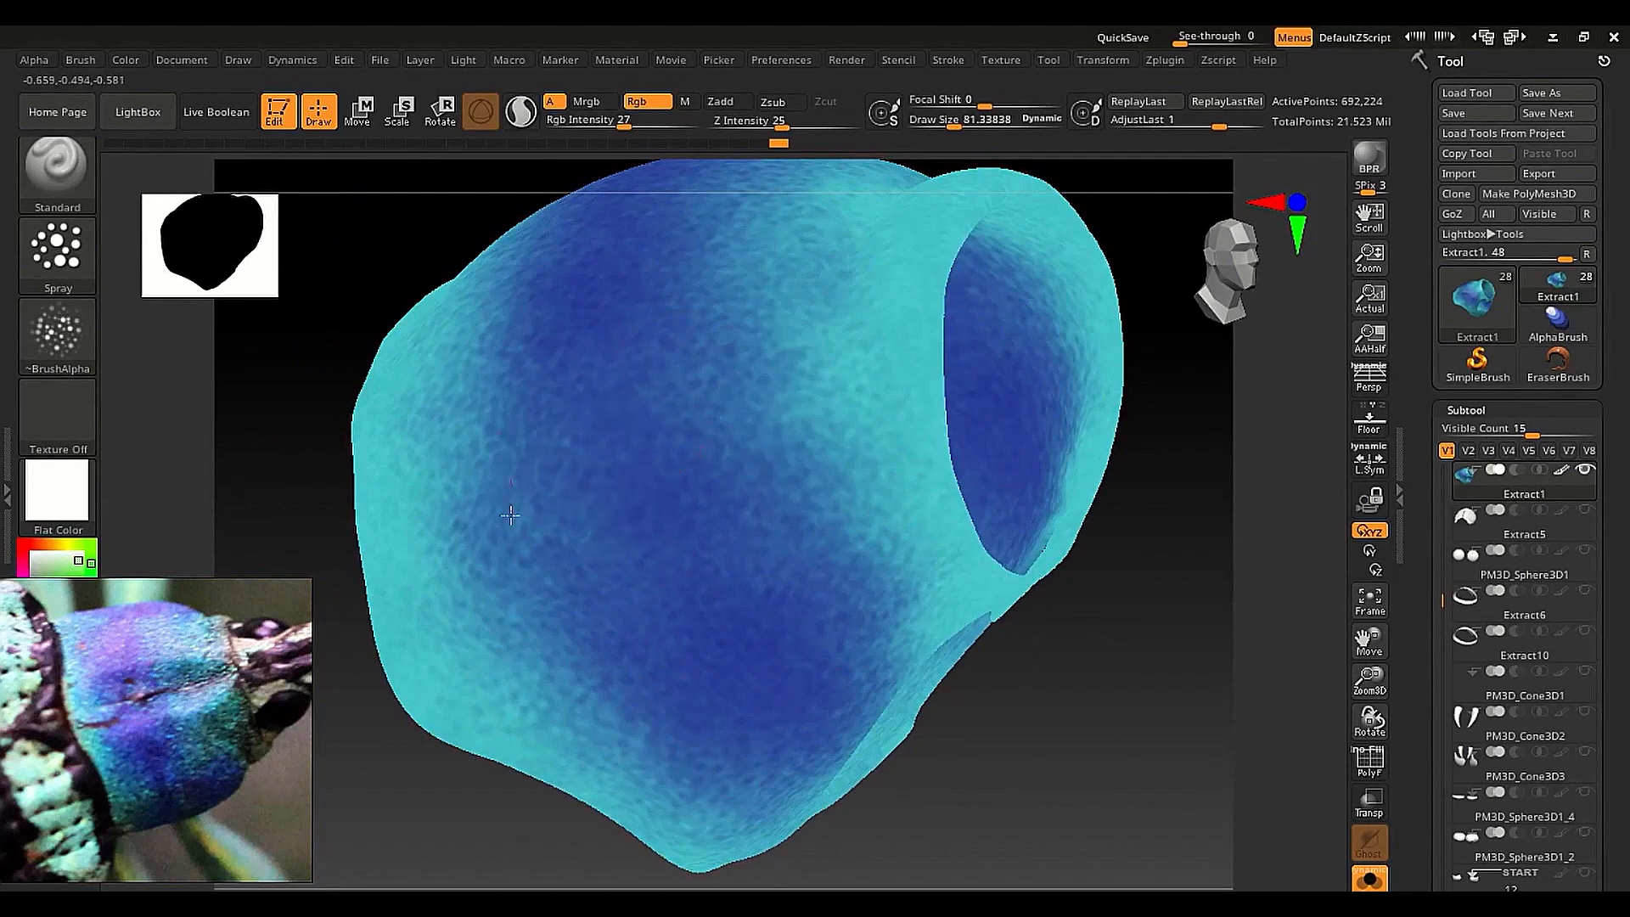
# Spray softer blue patches on both sides of the dark band across the shell's top
pyautogui.moveTo(735, 304); pyautogui.dragTo(751, 702, button='right')
pyautogui.moveTo(786, 293)
pyautogui.mouseDown()
pyautogui.moveTo(789, 233)
pyautogui.moveTo(825, 279)
pyautogui.mouseUp()
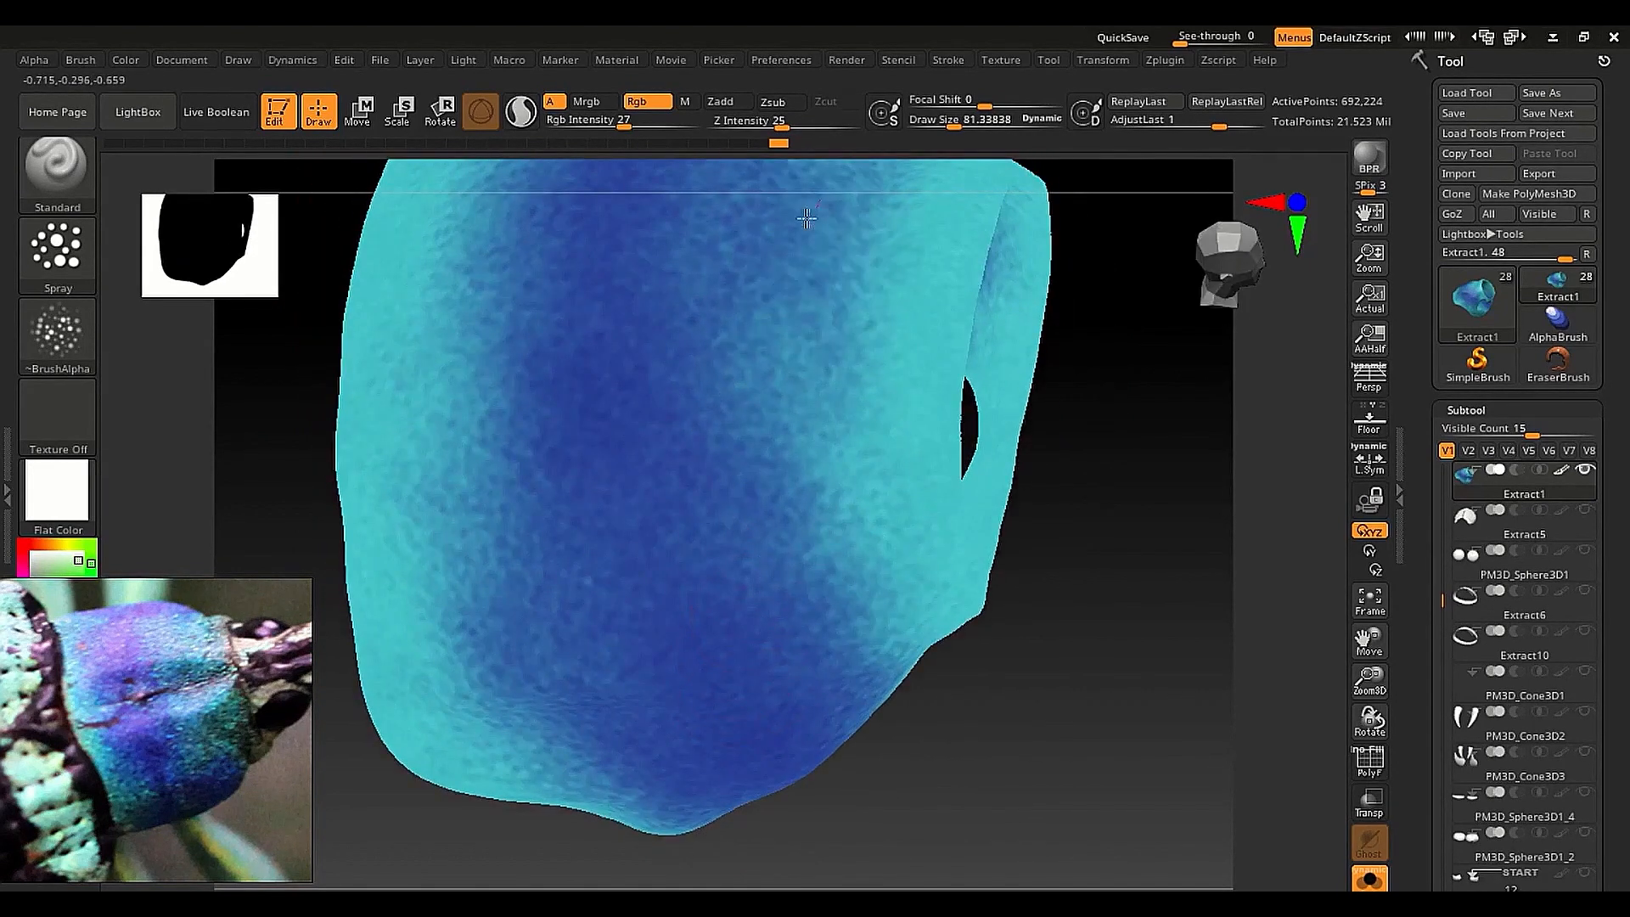
pyautogui.moveTo(751, 382); pyautogui.dragTo(660, 518, button='right')
pyautogui.moveTo(427, 263); pyautogui.dragTo(444, 416)
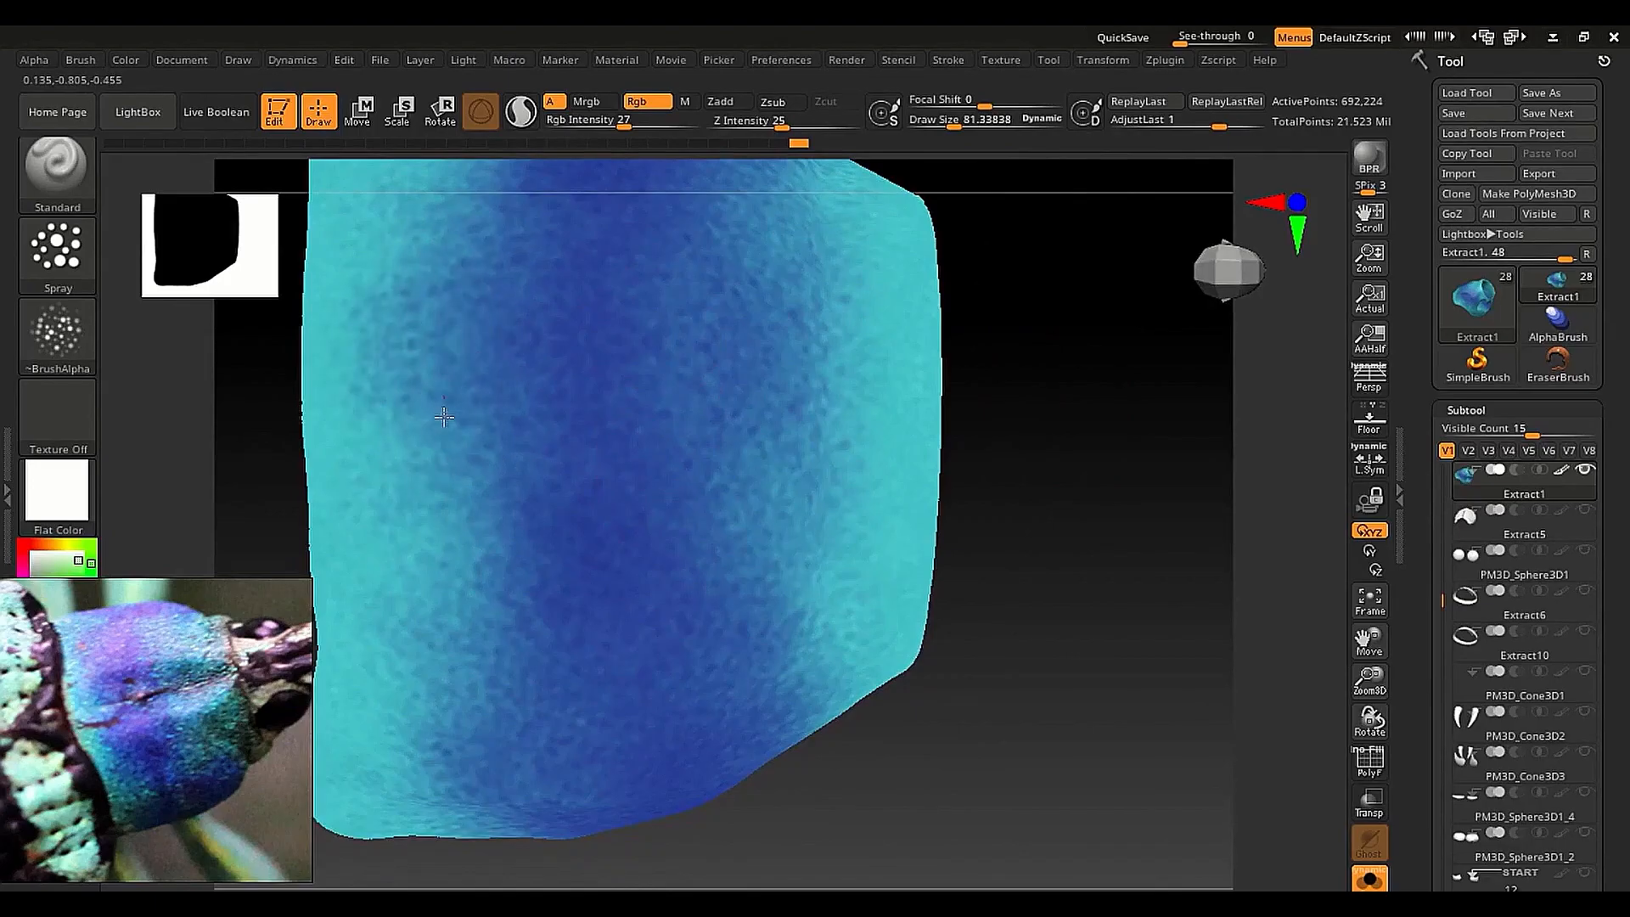
pyautogui.moveTo(521, 664); pyautogui.dragTo(441, 568, button='right')
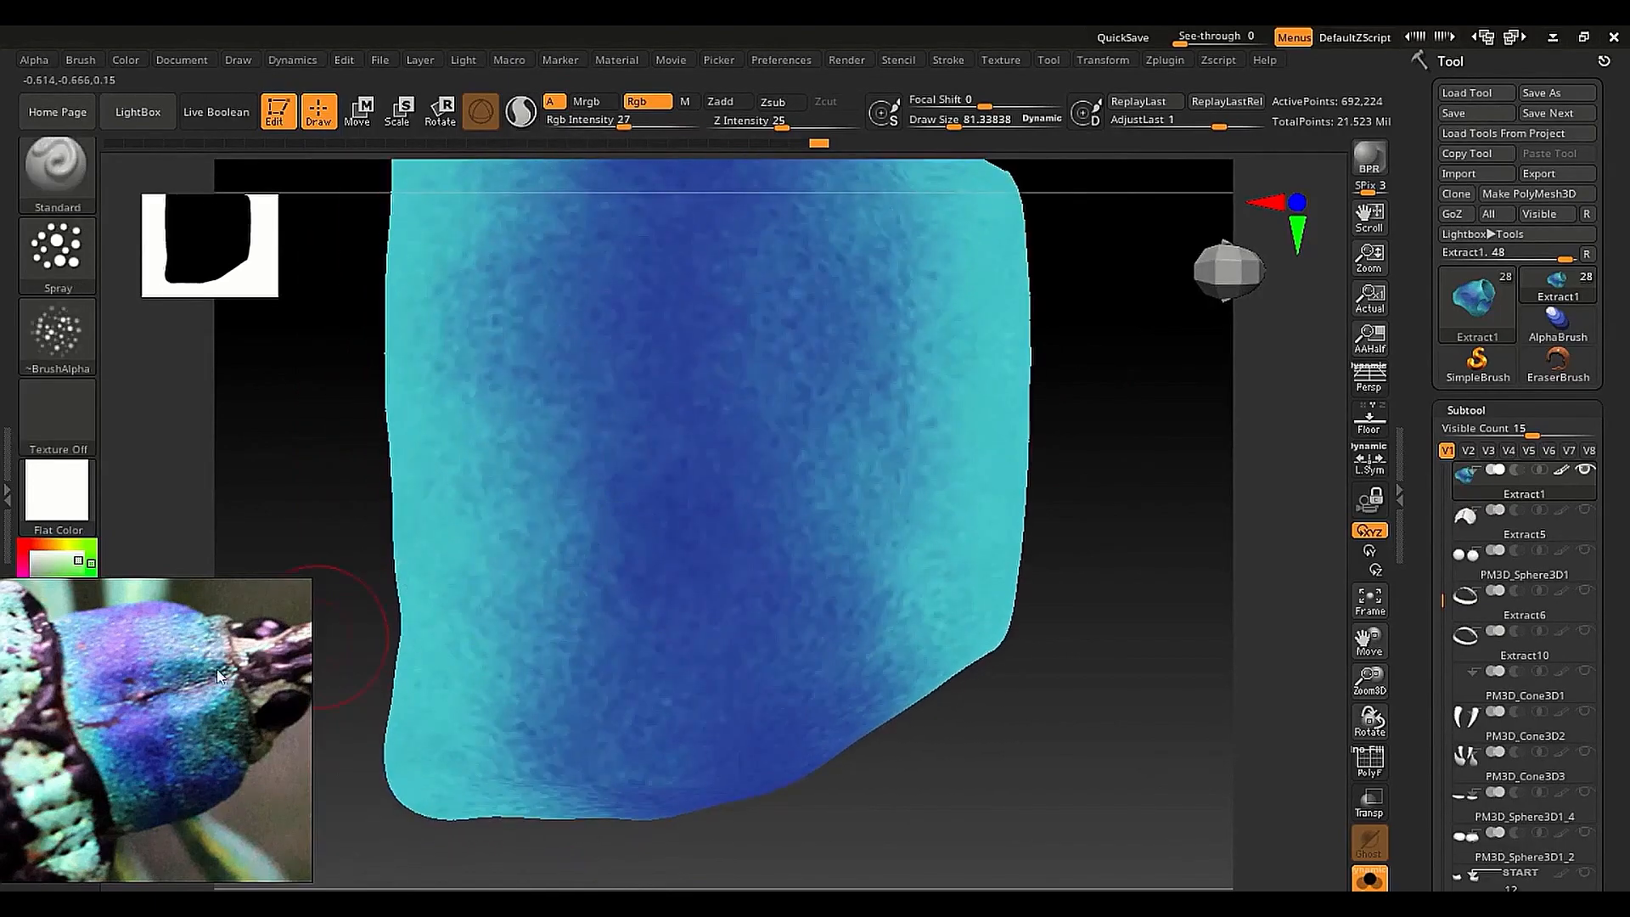
# Save the current dark blue (R 37, G 46, B 144) to the custom colours of the system palette
pyautogui.click(83, 664)
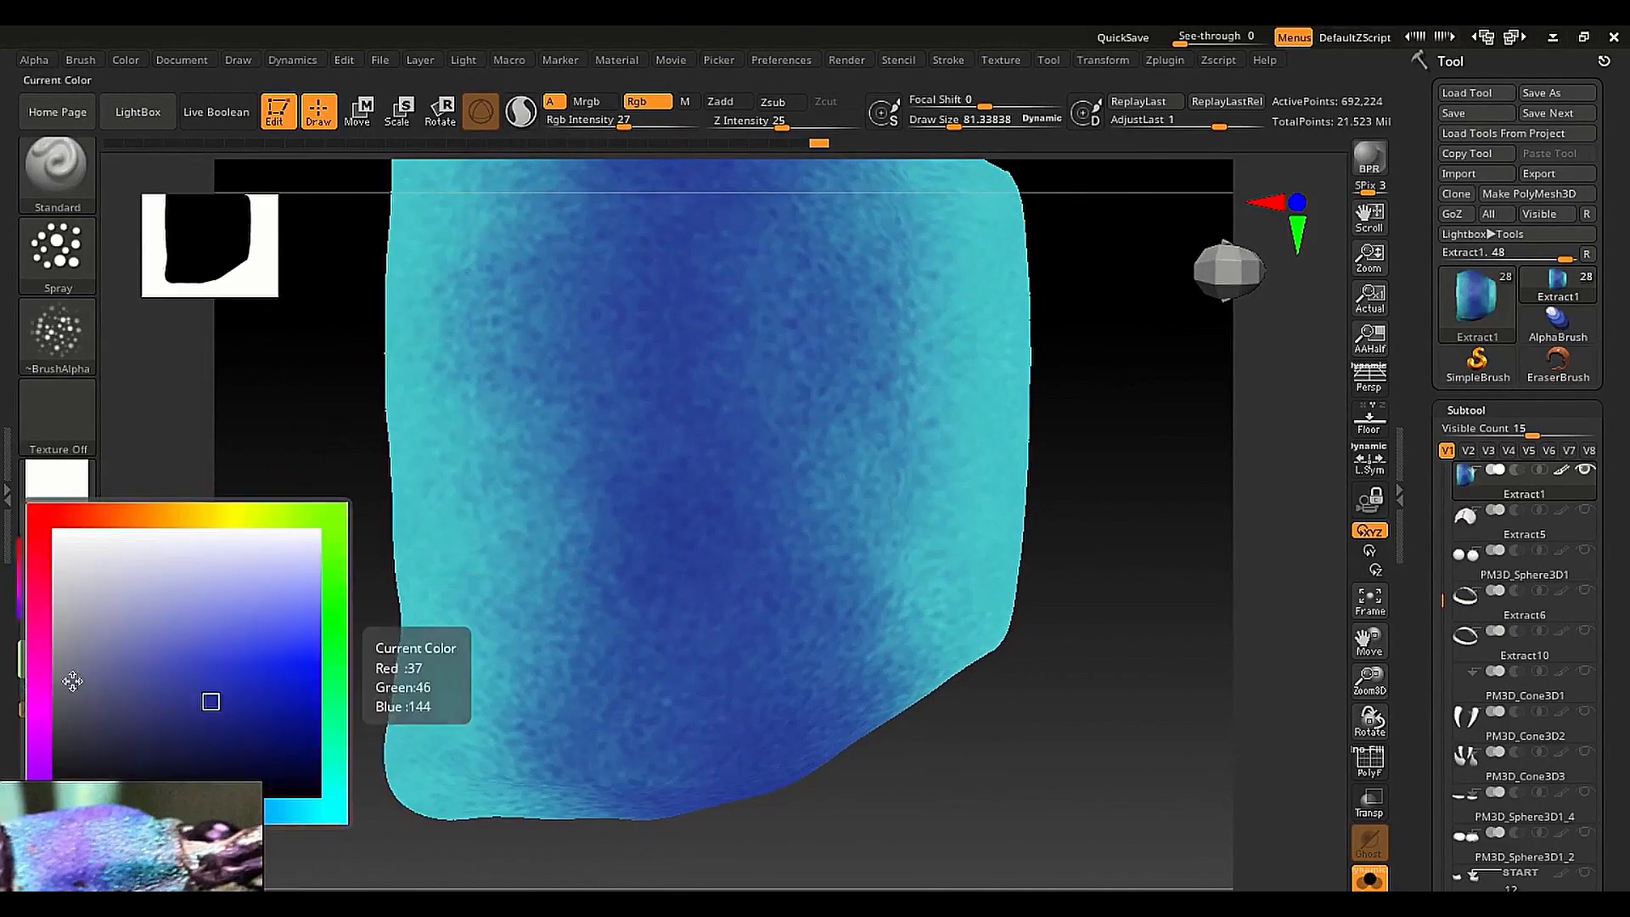
pyautogui.click(124, 61)
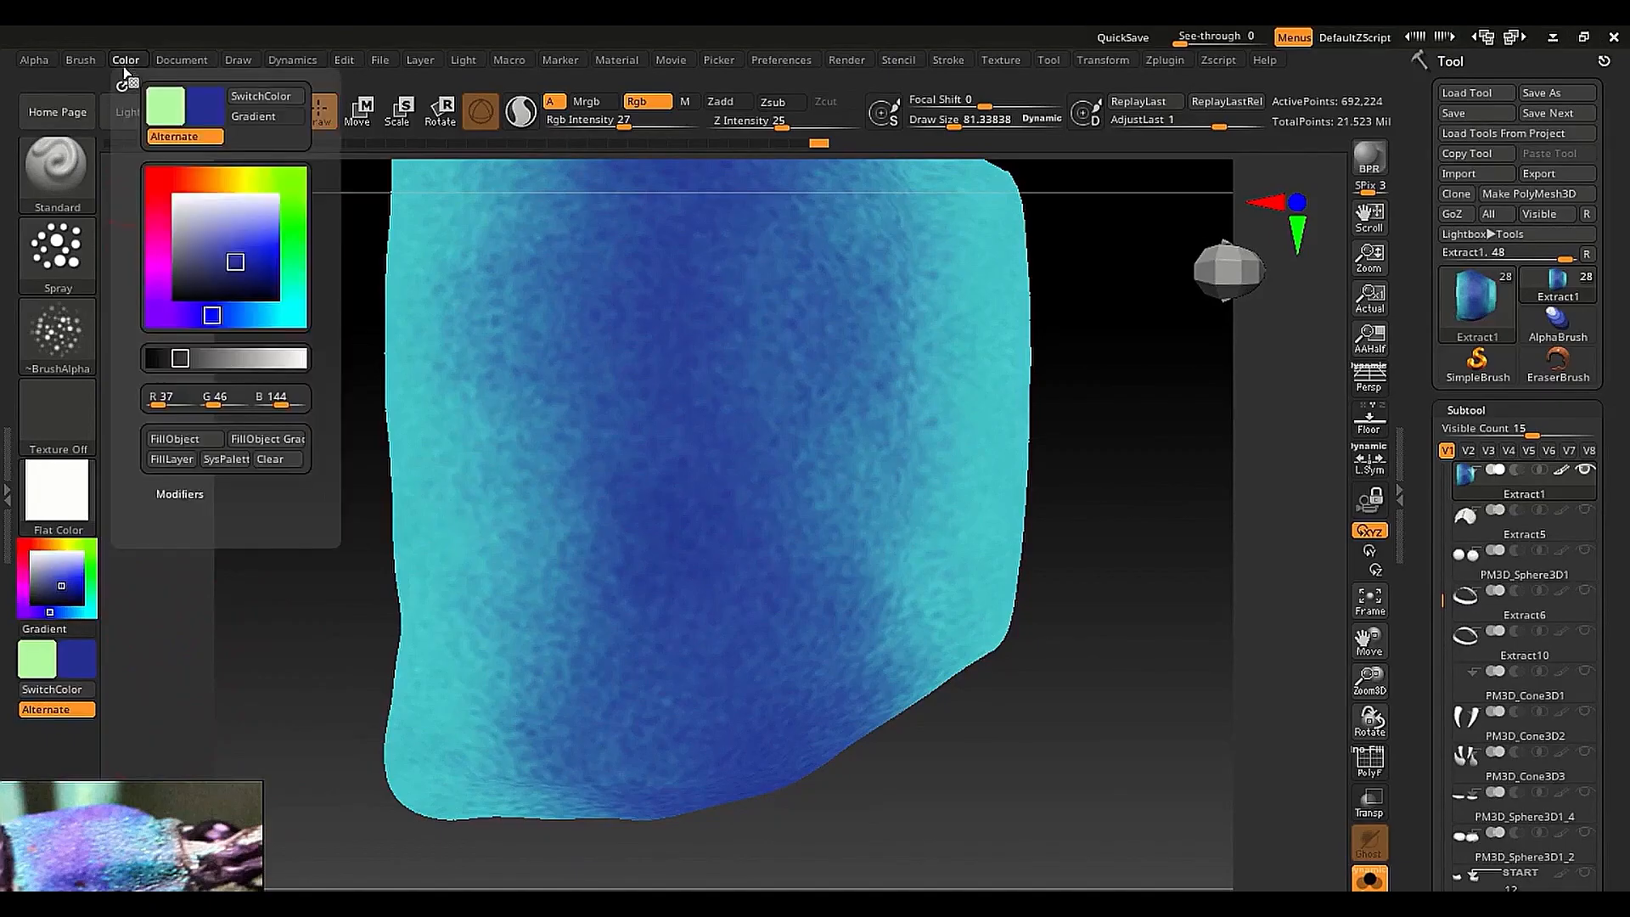
pyautogui.click(226, 459)
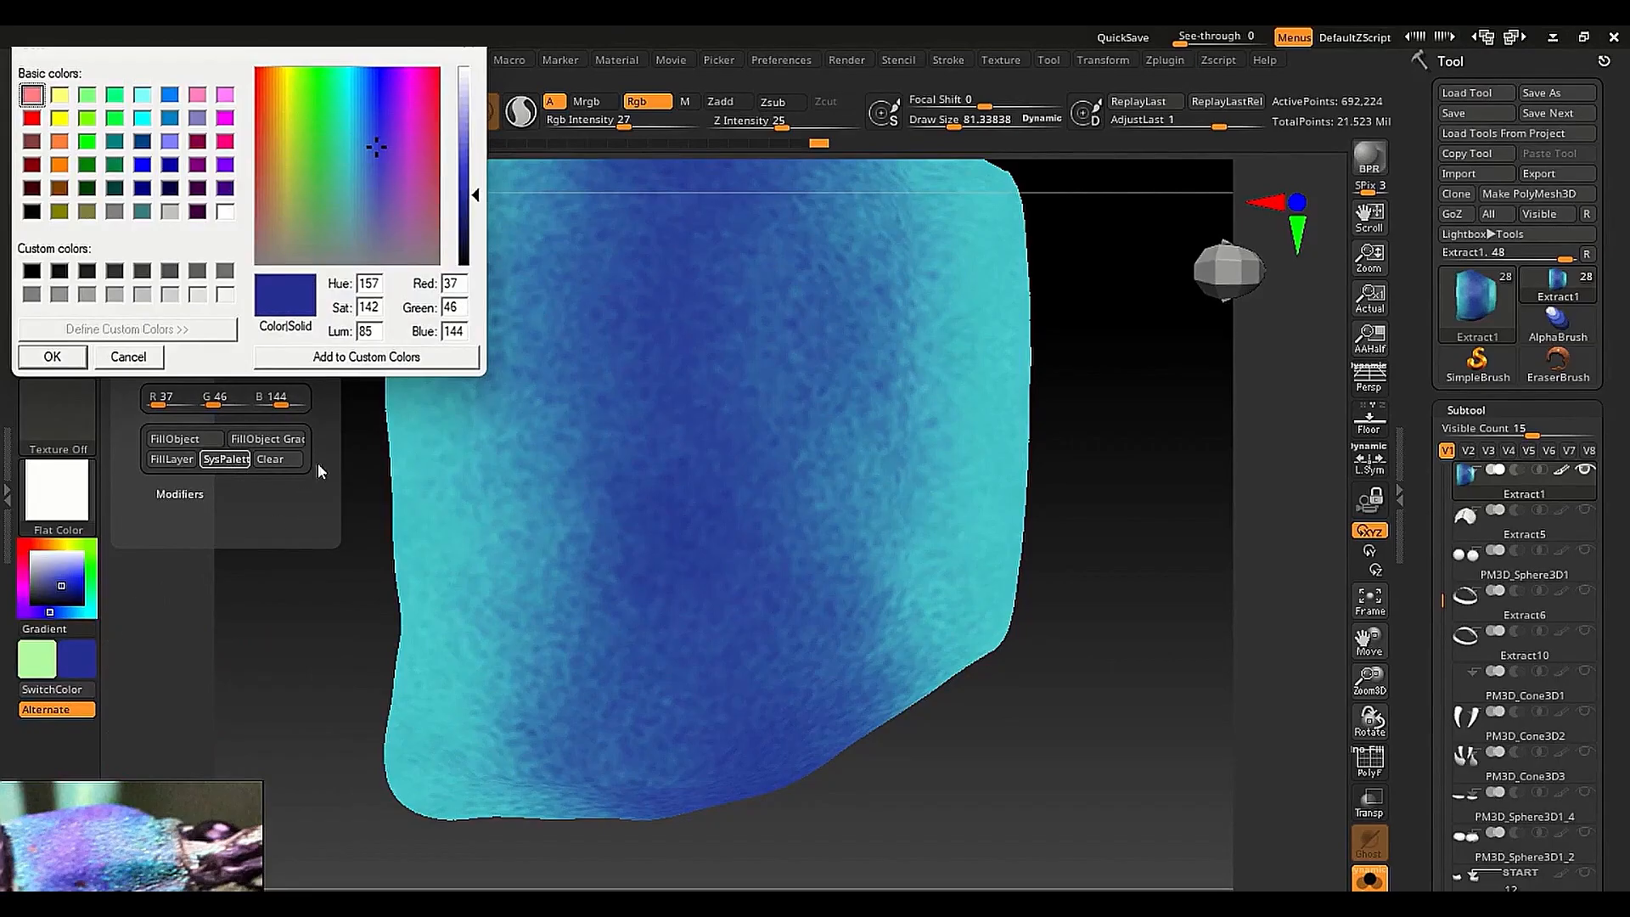
pyautogui.click(354, 360)
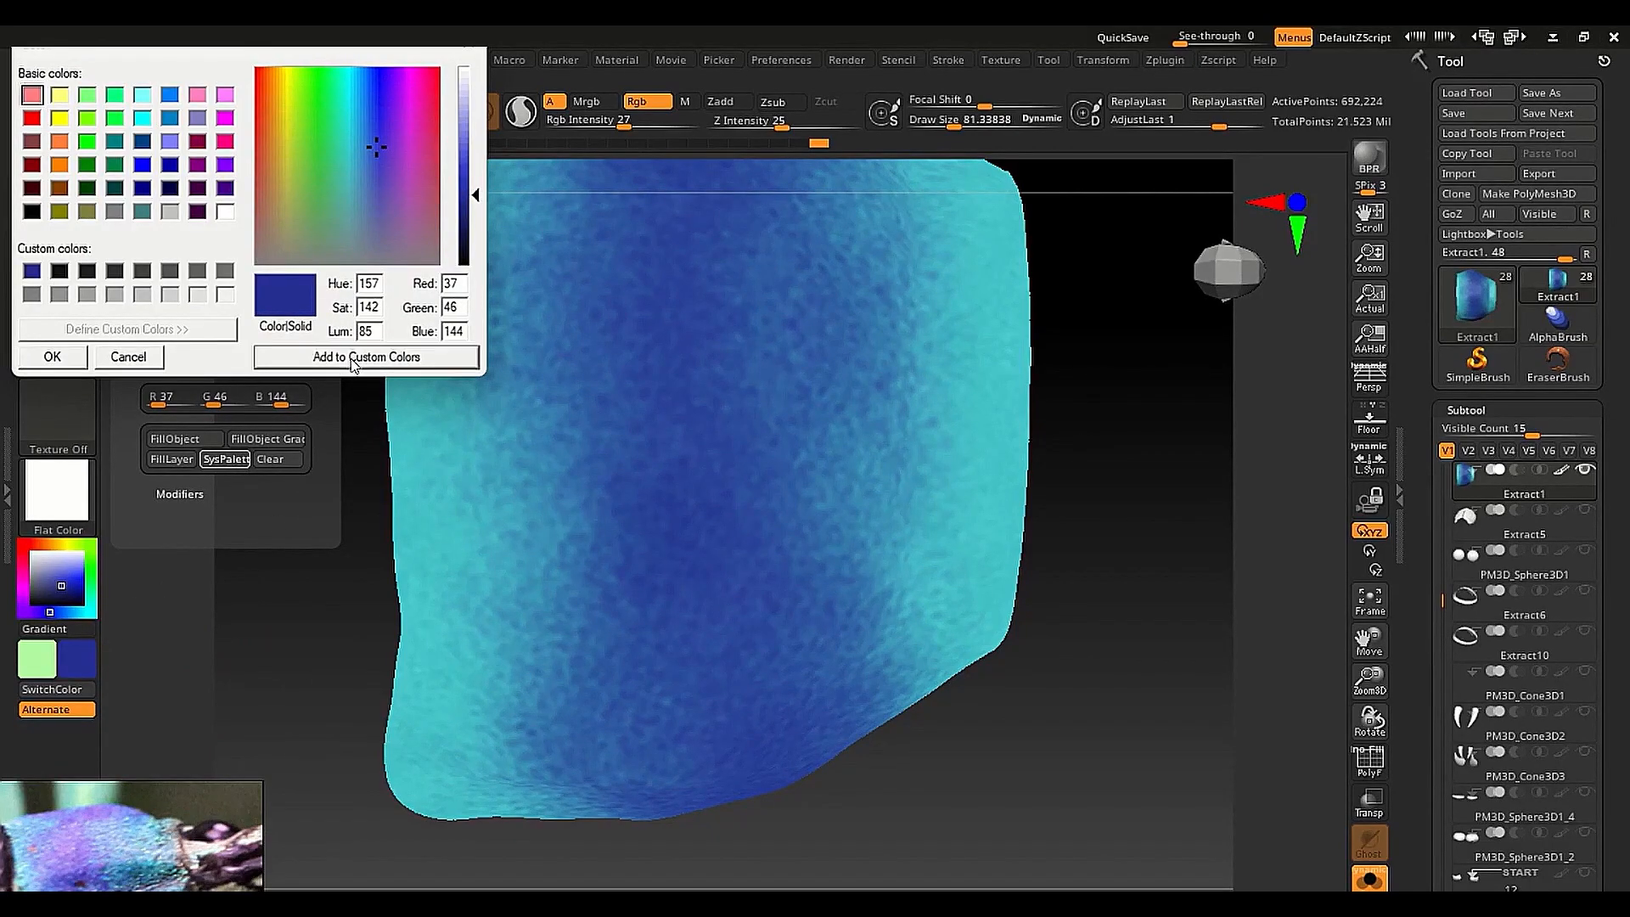
pyautogui.click(49, 357)
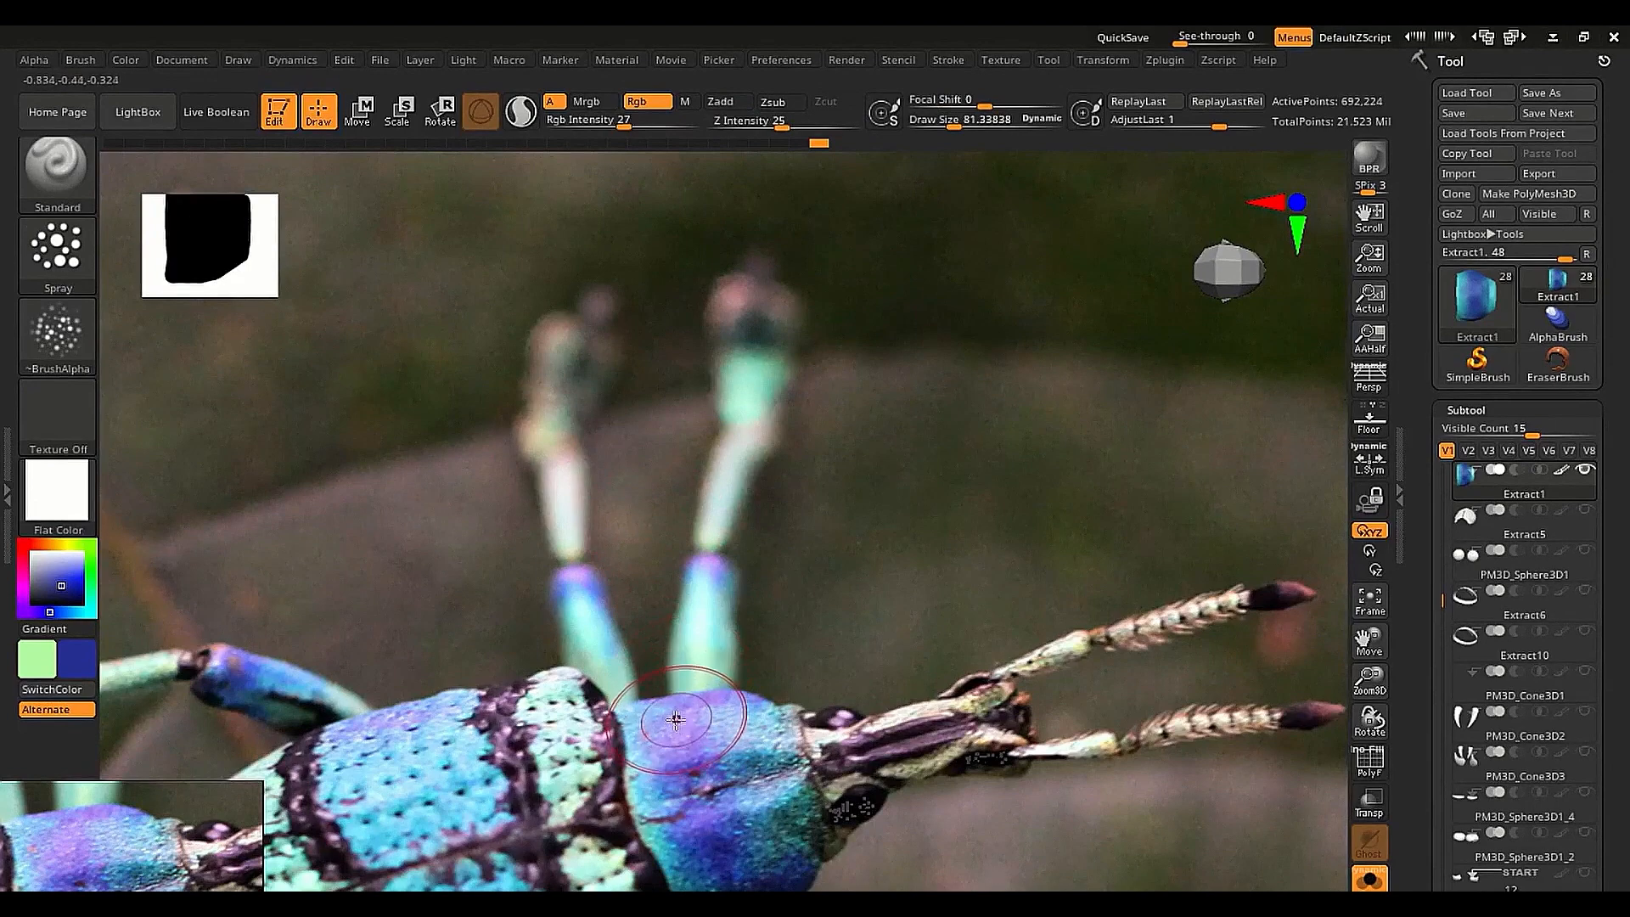
# Sample a light purple from the thorax in the Spotlight reference photo and deepen it to a darker purple as the main colour
pyautogui.press('z')
pyautogui.click(591, 830)
pyautogui.moveTo(591, 829); pyautogui.dragTo(487, 507)
pyautogui.click(644, 396)
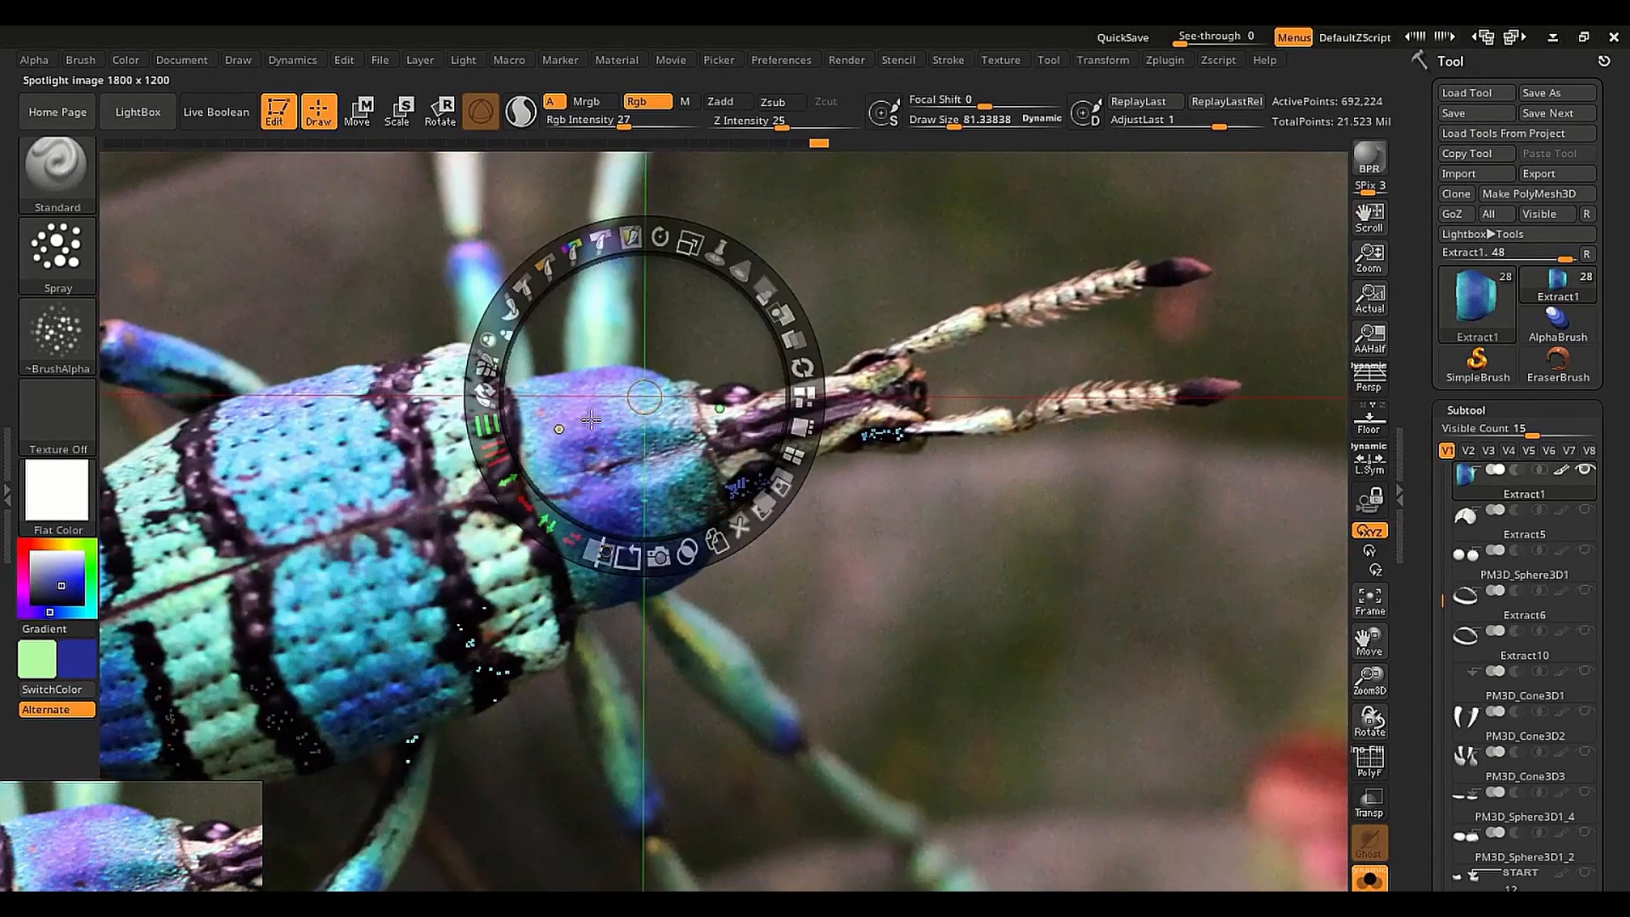
pyautogui.press('c')
pyautogui.hotkey('shift', 'z')
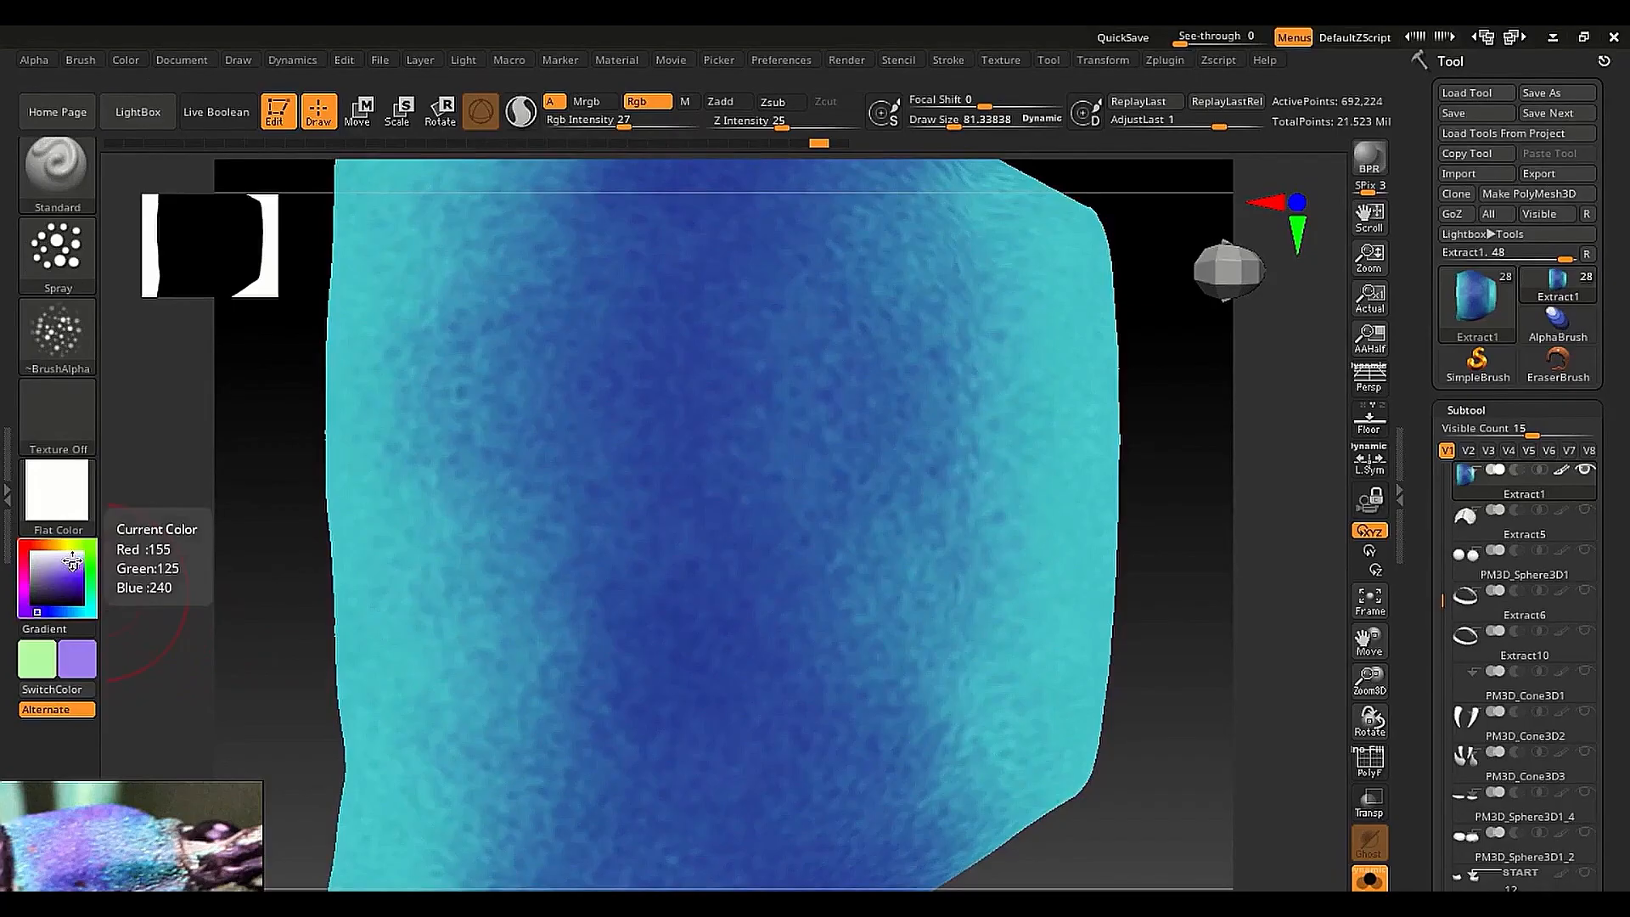
pyautogui.moveTo(72, 560); pyautogui.dragTo(64, 577)
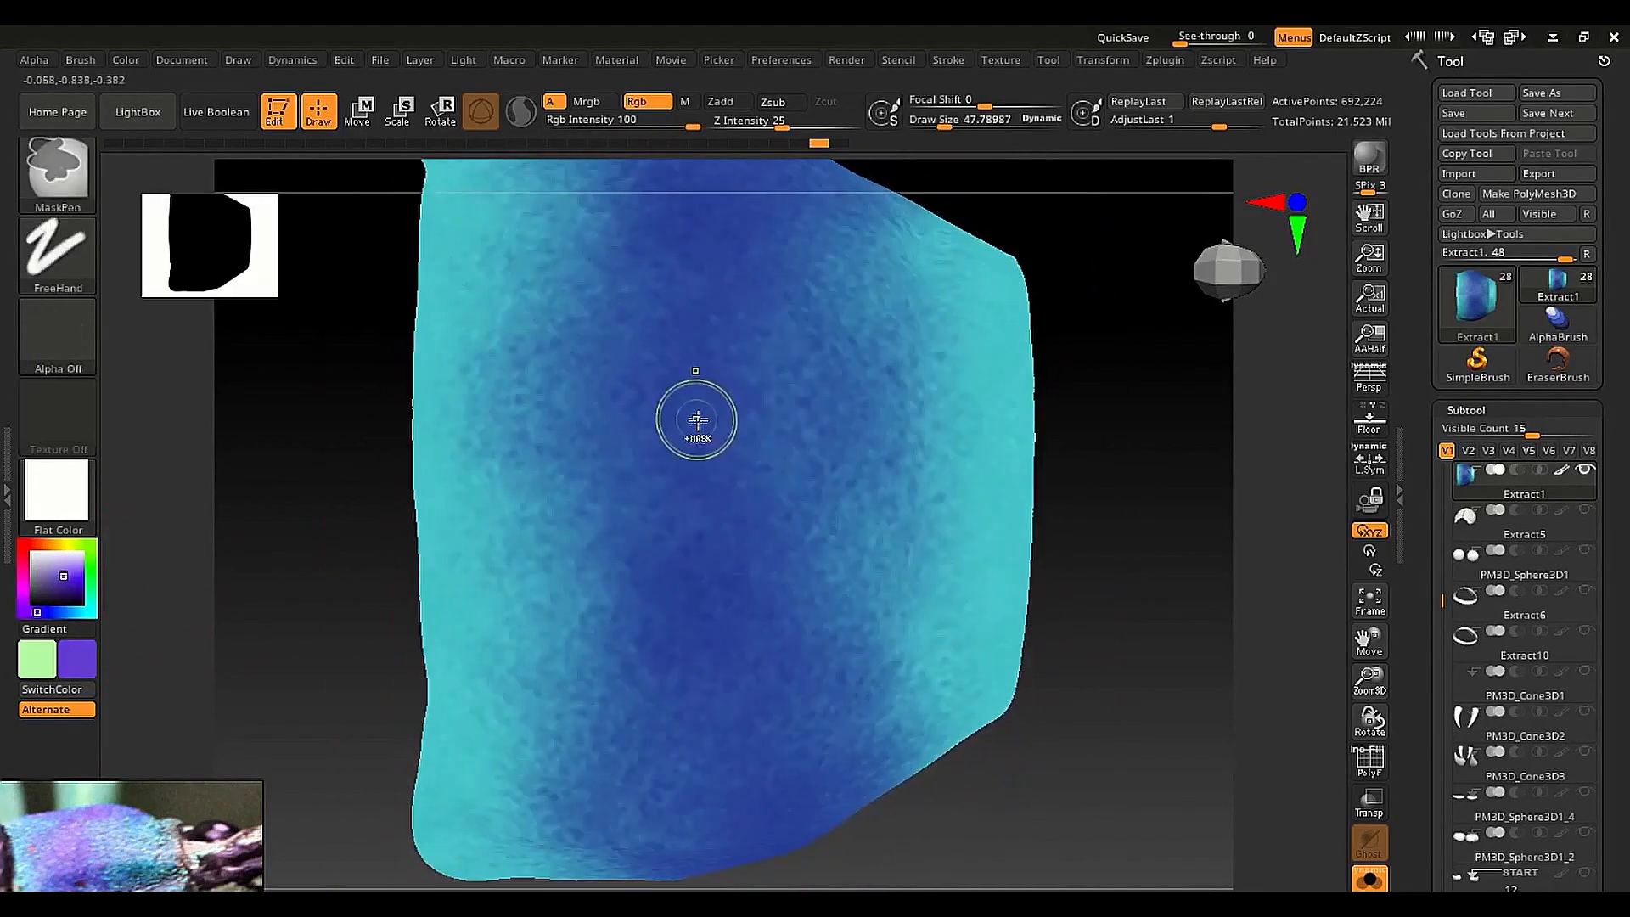
# Spray purple along the middle of the shell's dark blue band with draw size about 69 and RGB intensity 27
pyautogui.press('ctrl')
pyautogui.press('s')
pyautogui.moveTo(728, 324); pyautogui.dragTo(749, 269)
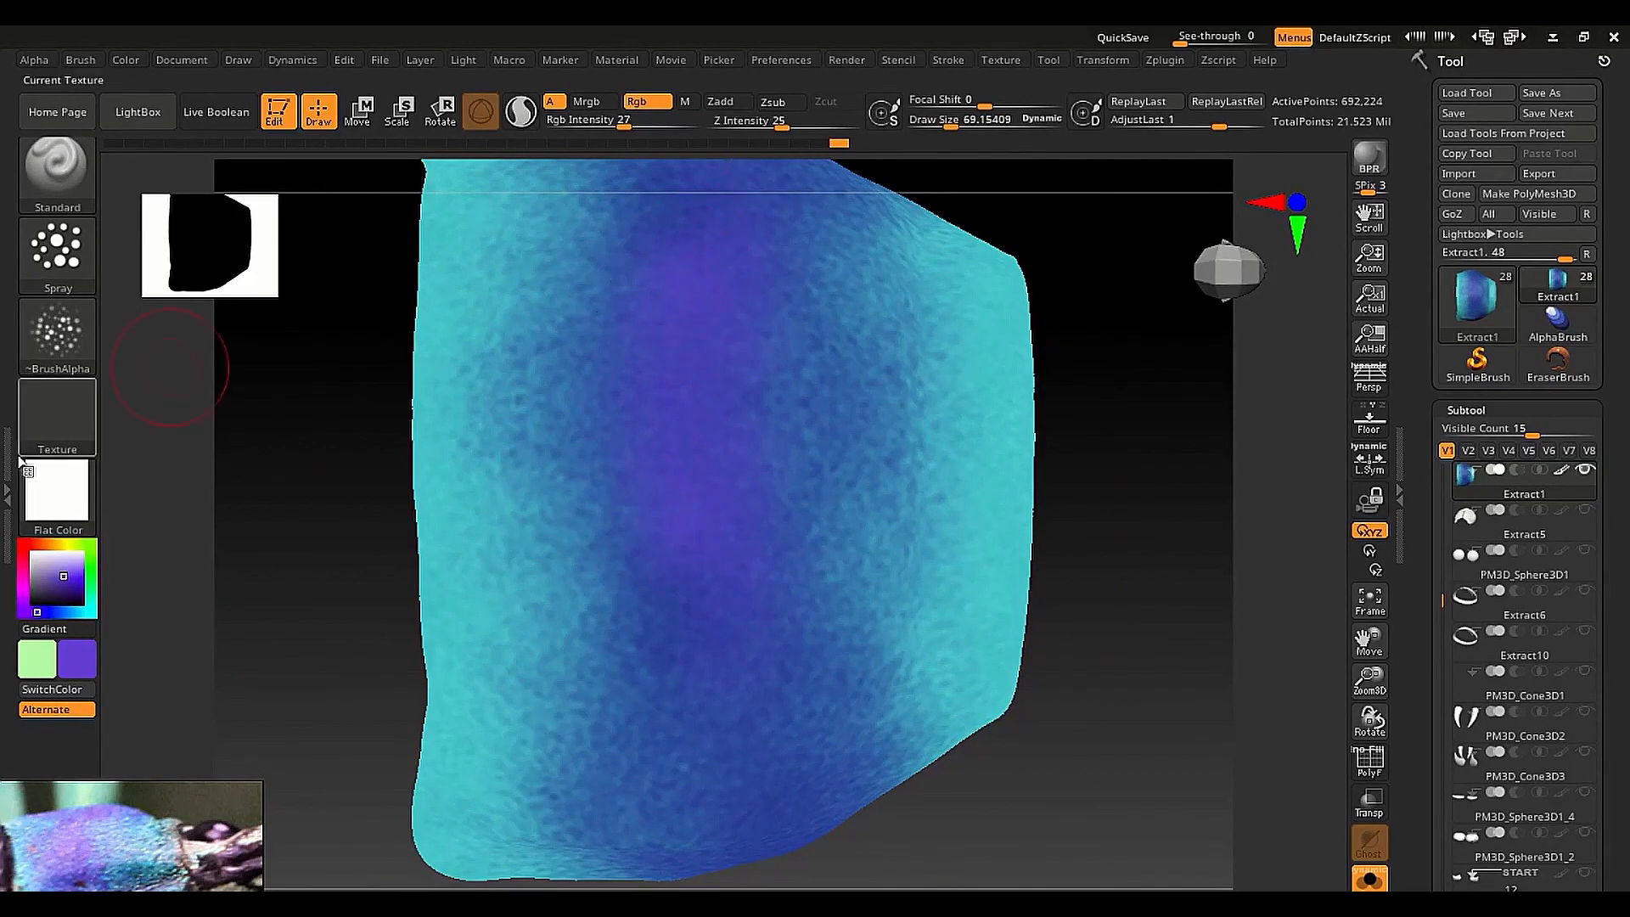
# Switch the material to SkinShade4 and extend the purple spray along the length of the dark blue band
pyautogui.click(56, 494)
pyautogui.click(1294, 576)
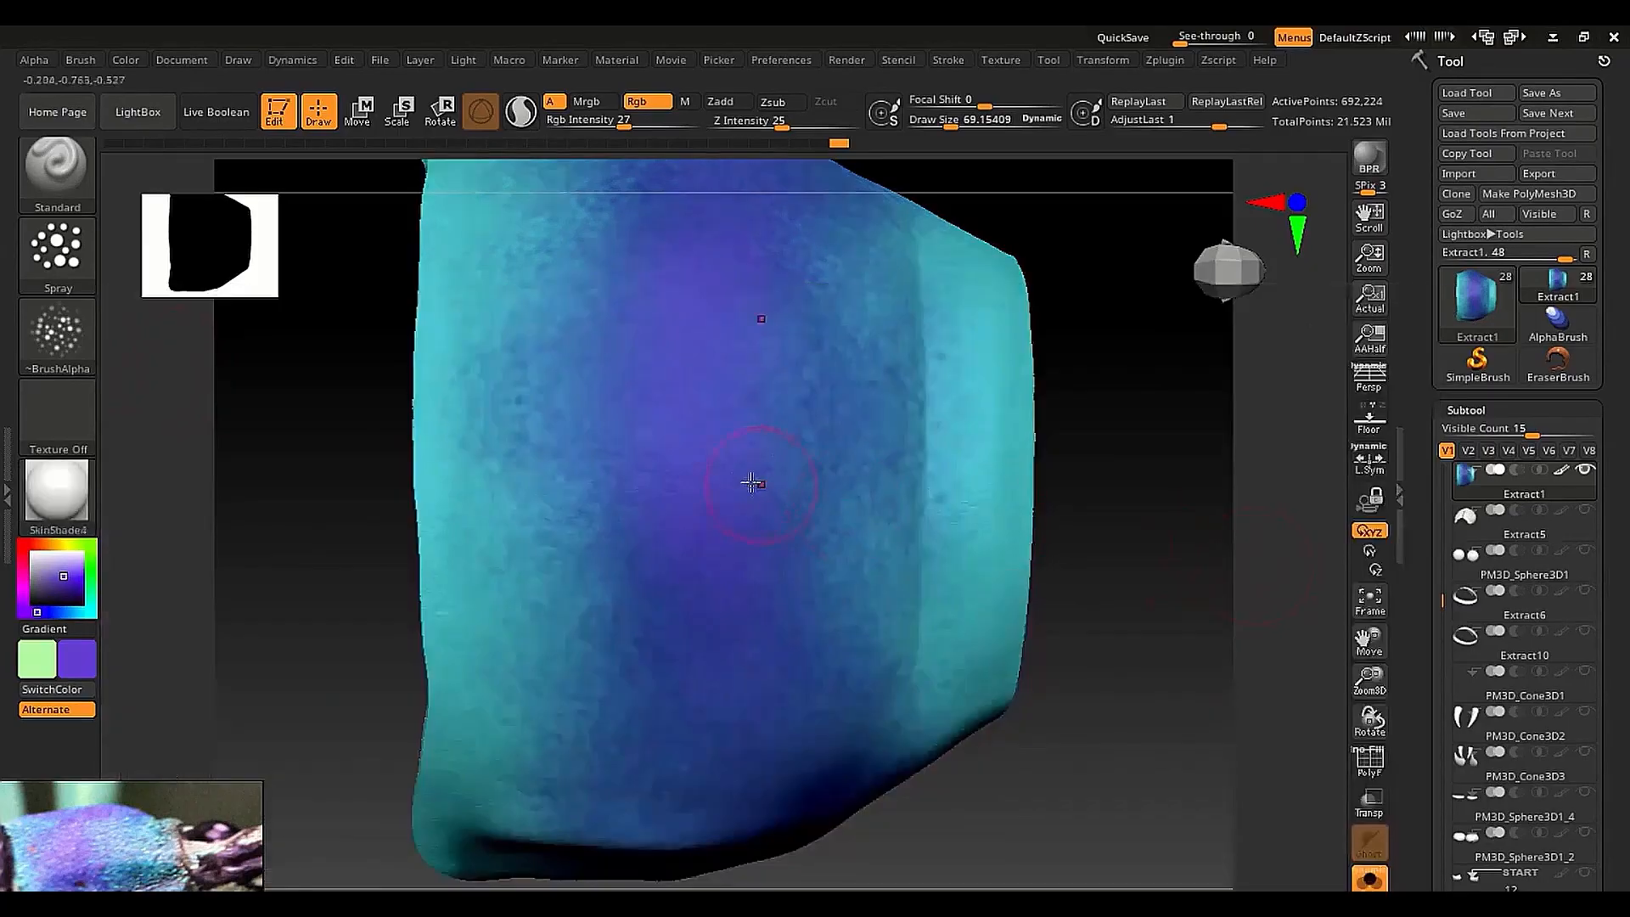
pyautogui.moveTo(756, 481)
pyautogui.keyDown('ctrl'); pyautogui.mouseDown(button='right')
pyautogui.moveTo(709, 506)
pyautogui.moveTo(691, 354)
pyautogui.moveTo(688, 492)
pyautogui.moveTo(665, 363)
pyautogui.mouseUp(button='right'); pyautogui.keyUp('ctrl')
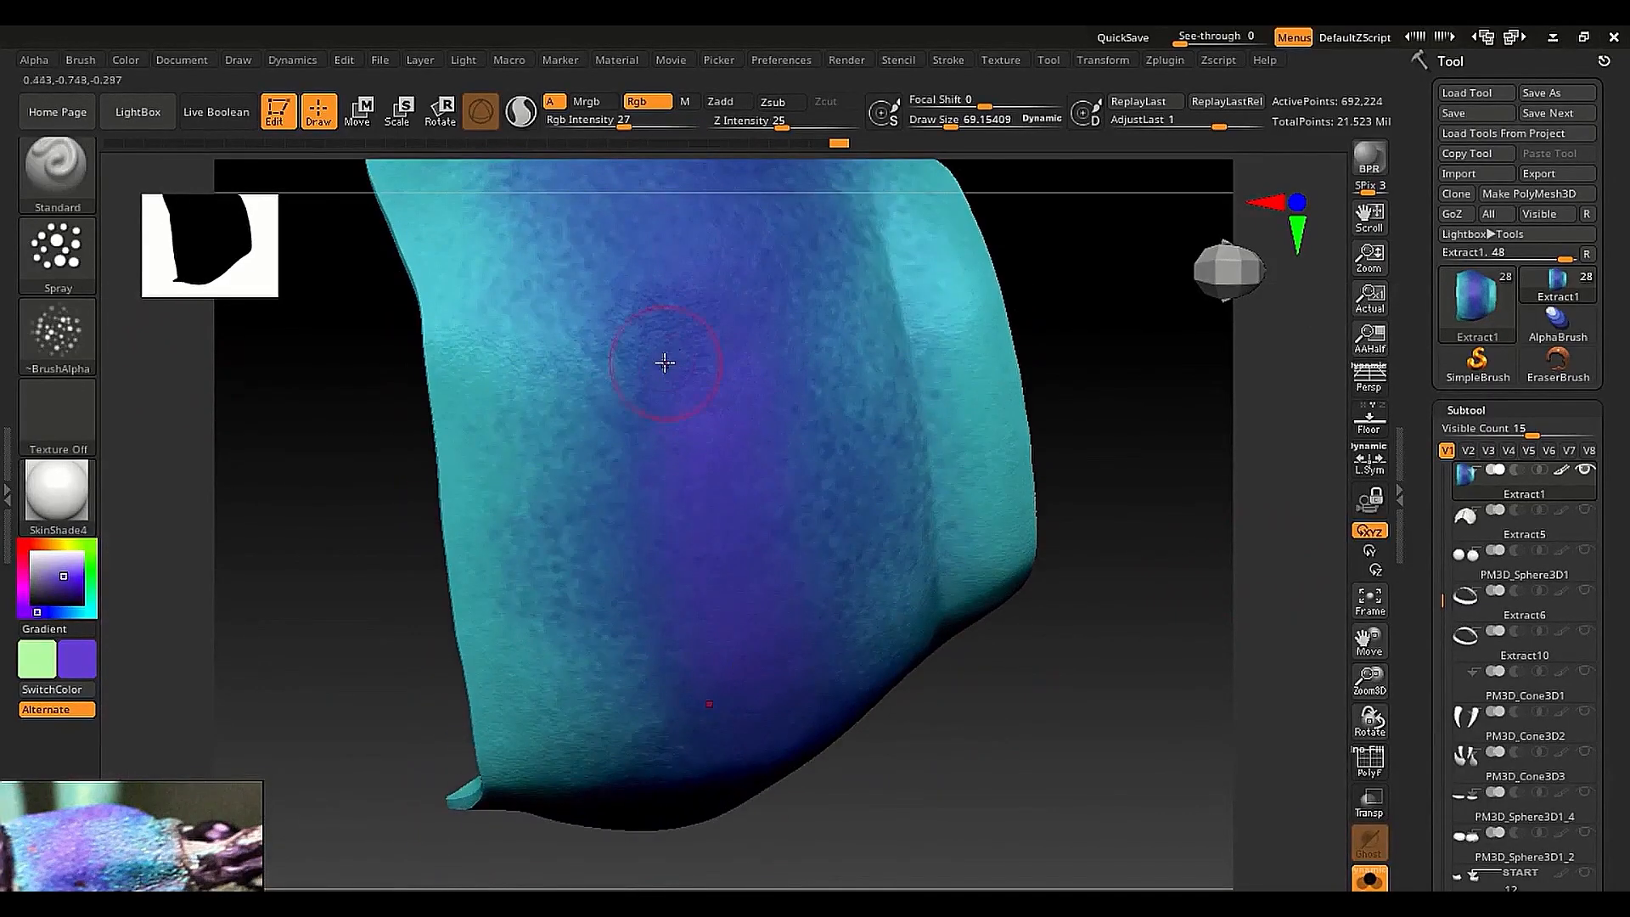
pyautogui.moveTo(742, 280); pyautogui.dragTo(676, 342, button='right')
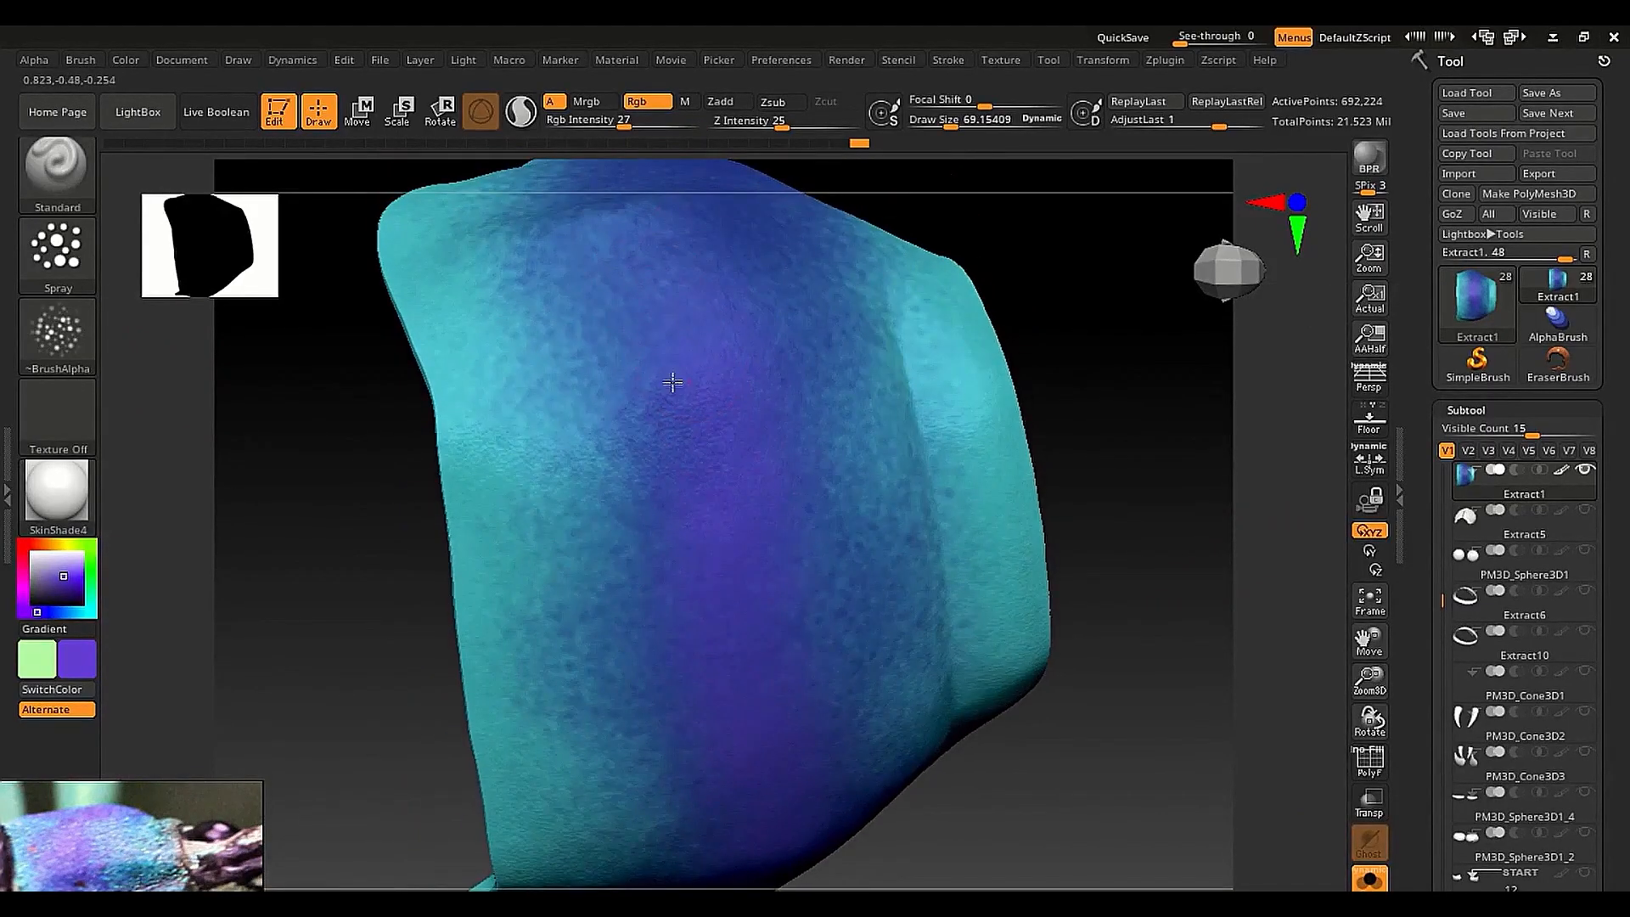
# Change the main colour to a deeper purple (R 80, G 22, B 138) and spray it over the centre of the band
pyautogui.click(74, 586)
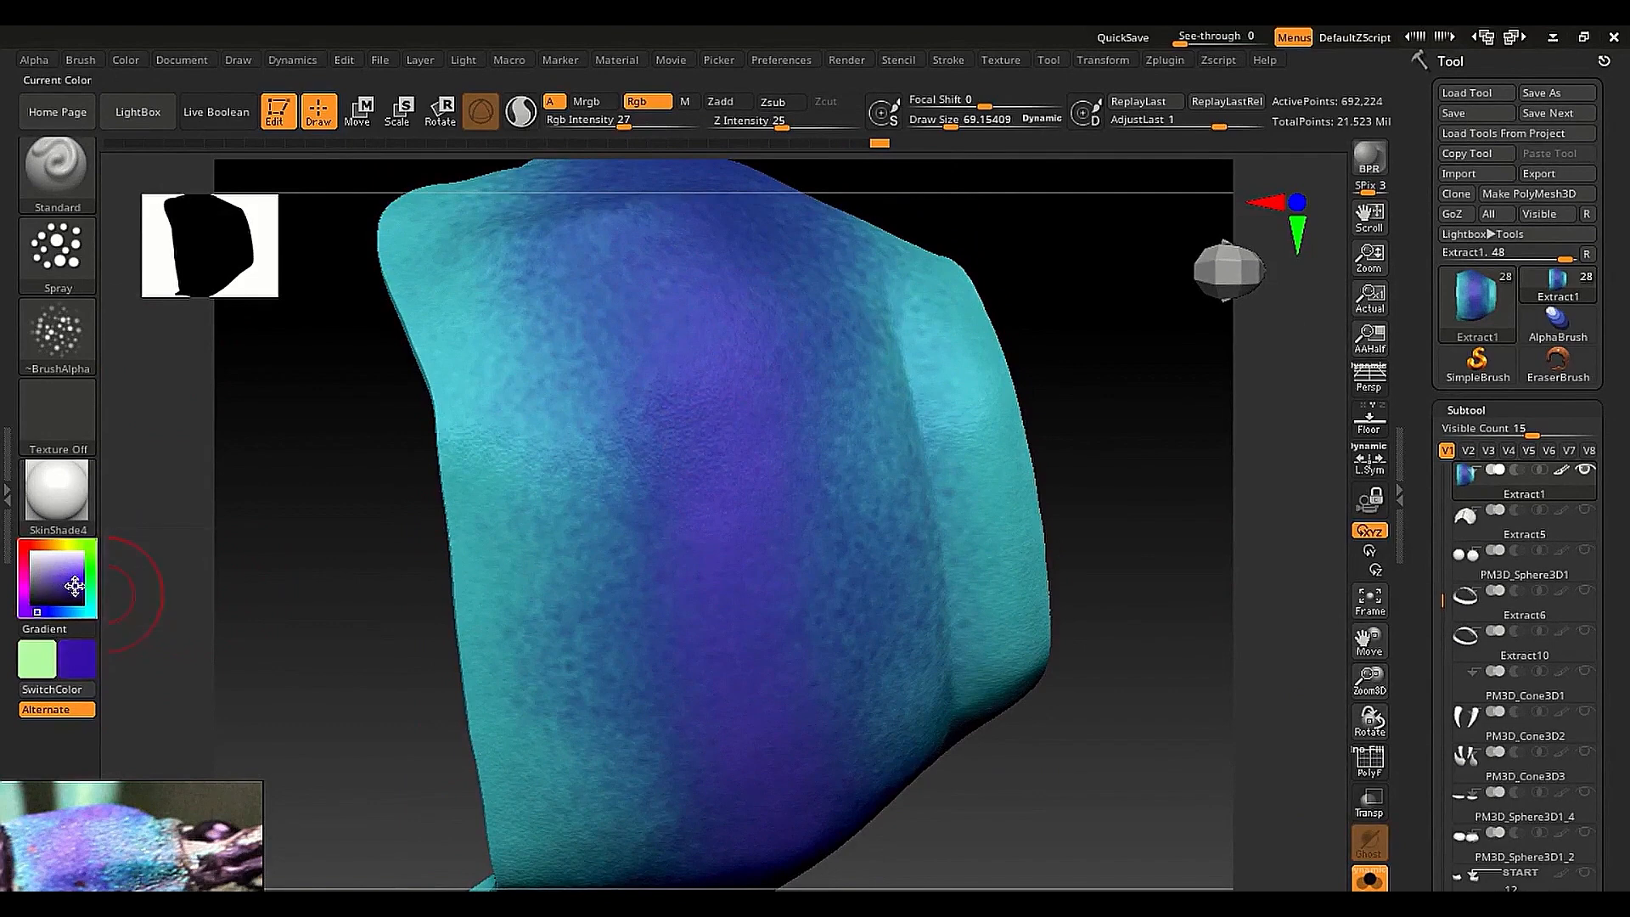
pyautogui.click(58, 582)
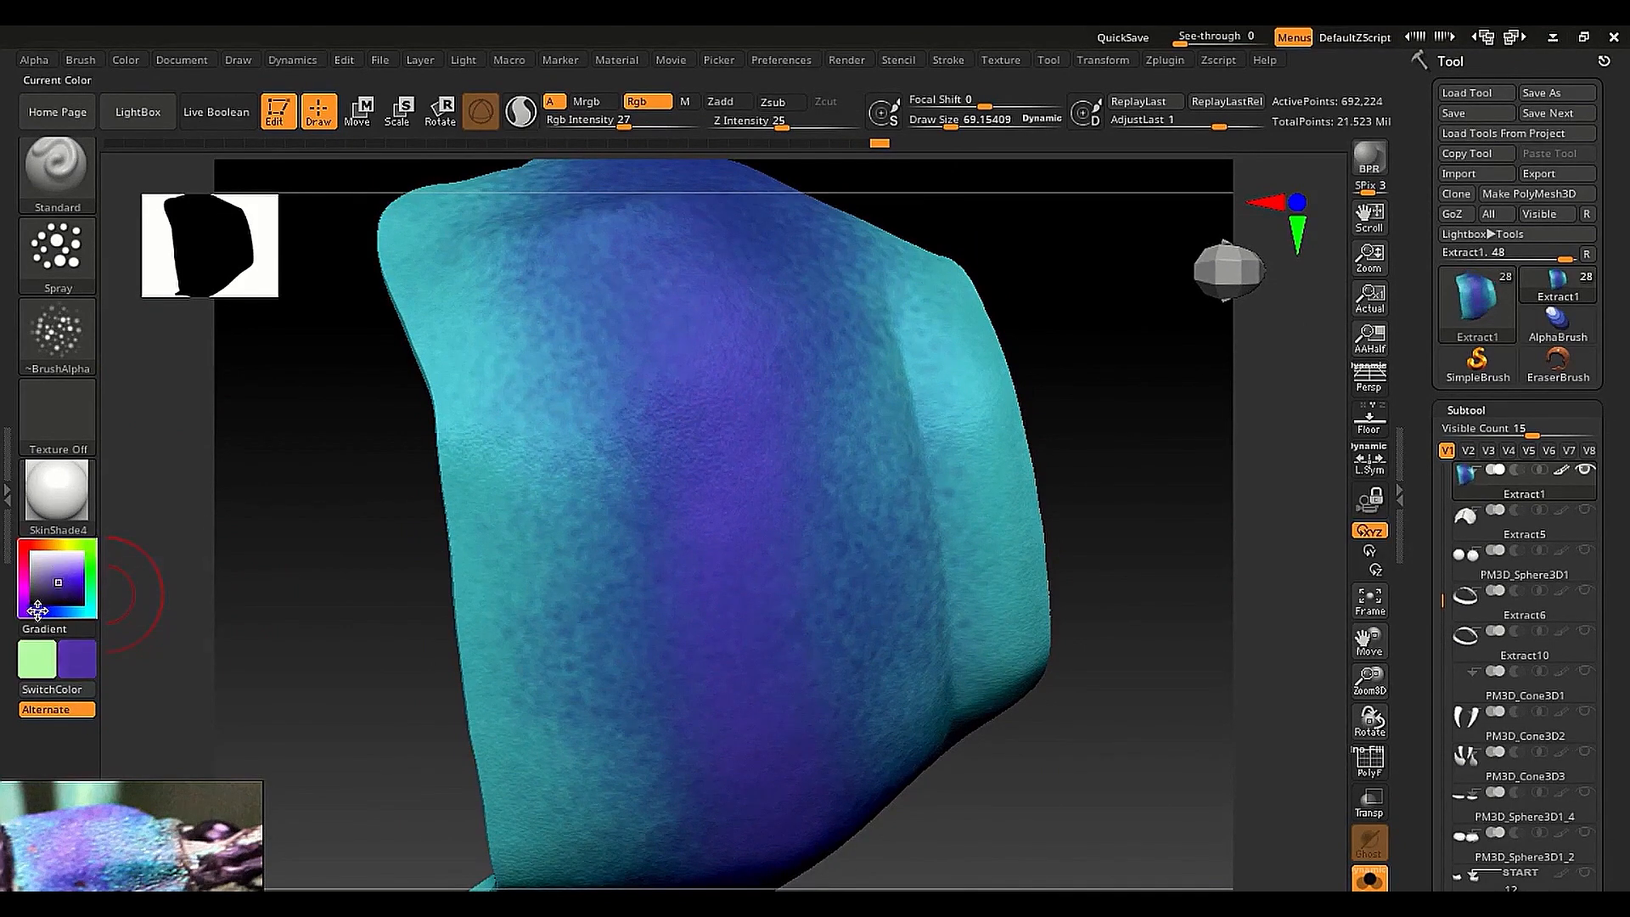
pyautogui.moveTo(49, 593); pyautogui.dragTo(67, 587)
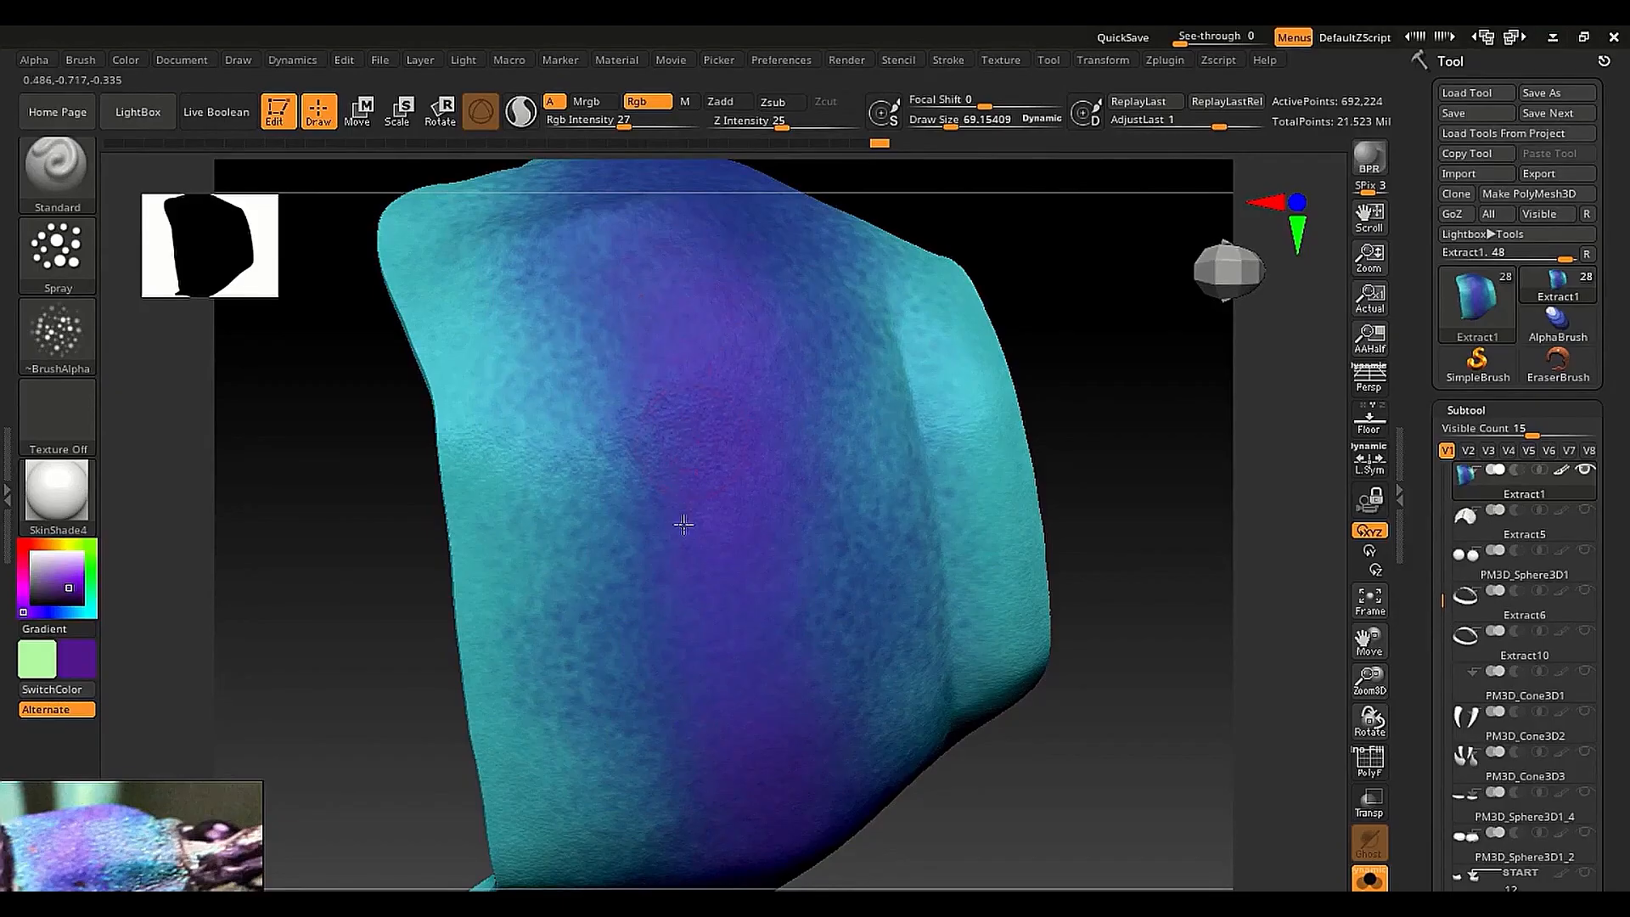
pyautogui.moveTo(622, 432)
pyautogui.mouseDown(button='right')
pyautogui.moveTo(662, 436)
pyautogui.moveTo(668, 397)
pyautogui.moveTo(764, 368)
pyautogui.mouseUp(button='right')
pyautogui.click(668, 397)
# Set the draw size to about 39 and RGB intensity to 37, and build up deeper purple patches along the central band
pyautogui.moveTo(624, 124); pyautogui.dragTo(664, 126)
pyautogui.moveTo(702, 353)
pyautogui.mouseDown(button='right')
pyautogui.moveTo(720, 431)
pyautogui.moveTo(702, 470)
pyautogui.mouseUp(button='right')
pyautogui.press('s')
pyautogui.moveTo(706, 377); pyautogui.dragTo(696, 377)
pyautogui.moveTo(585, 283)
pyautogui.mouseDown()
pyautogui.moveTo(643, 367)
pyautogui.moveTo(658, 538)
pyautogui.moveTo(734, 349)
pyautogui.mouseUp()
pyautogui.hotkey('ctrl', 'z')
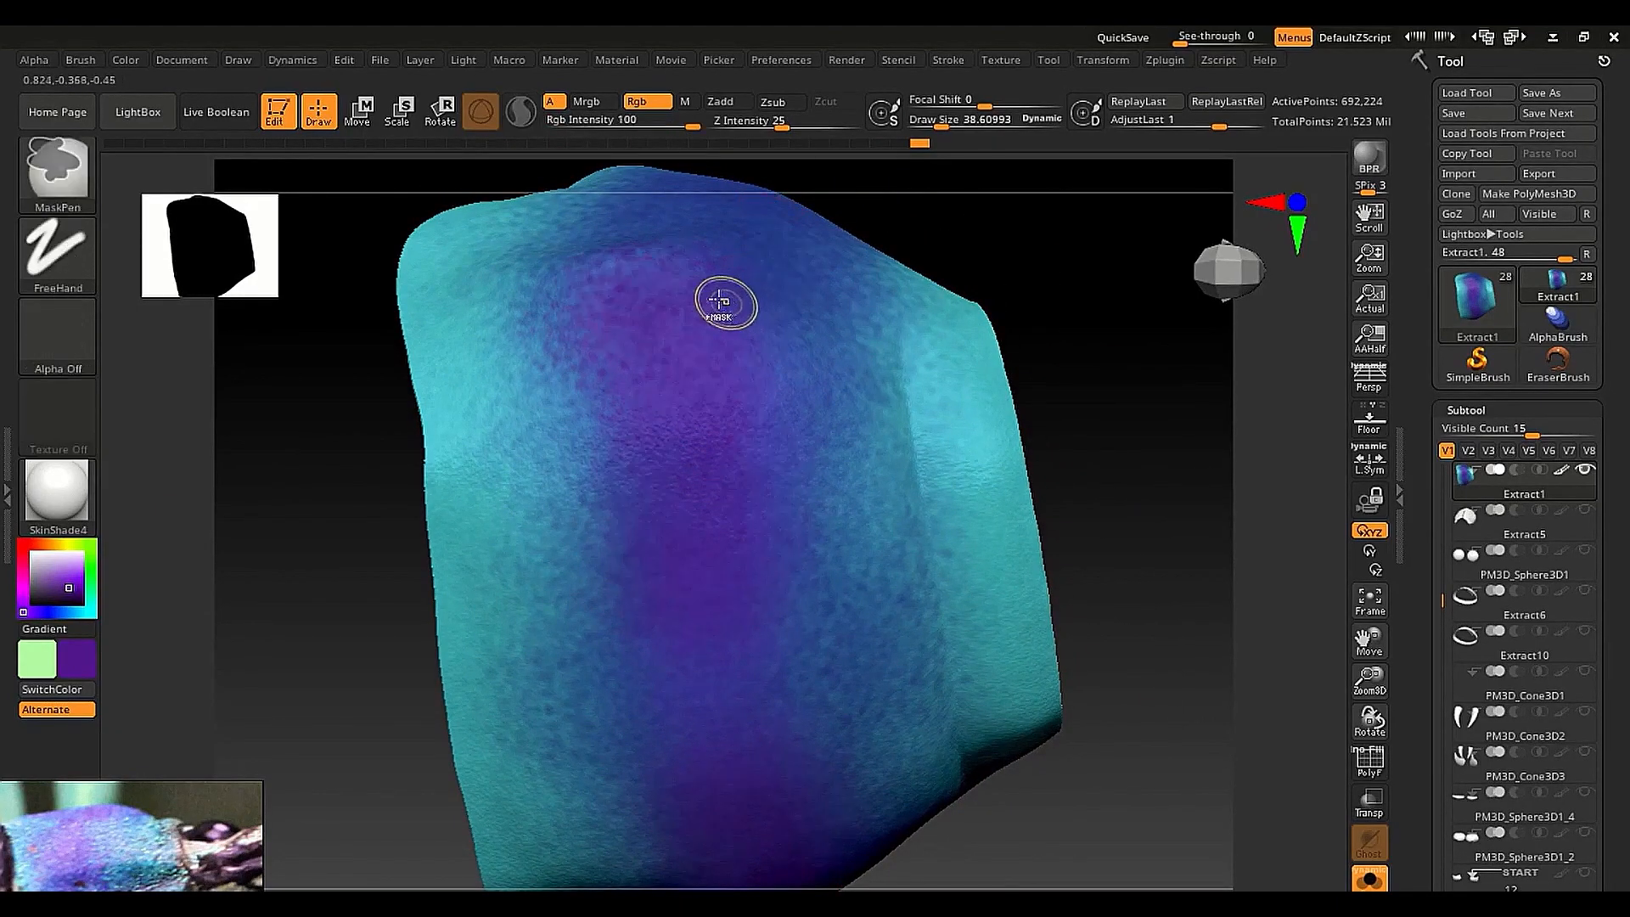
pyautogui.moveTo(642, 124); pyautogui.dragTo(637, 125)
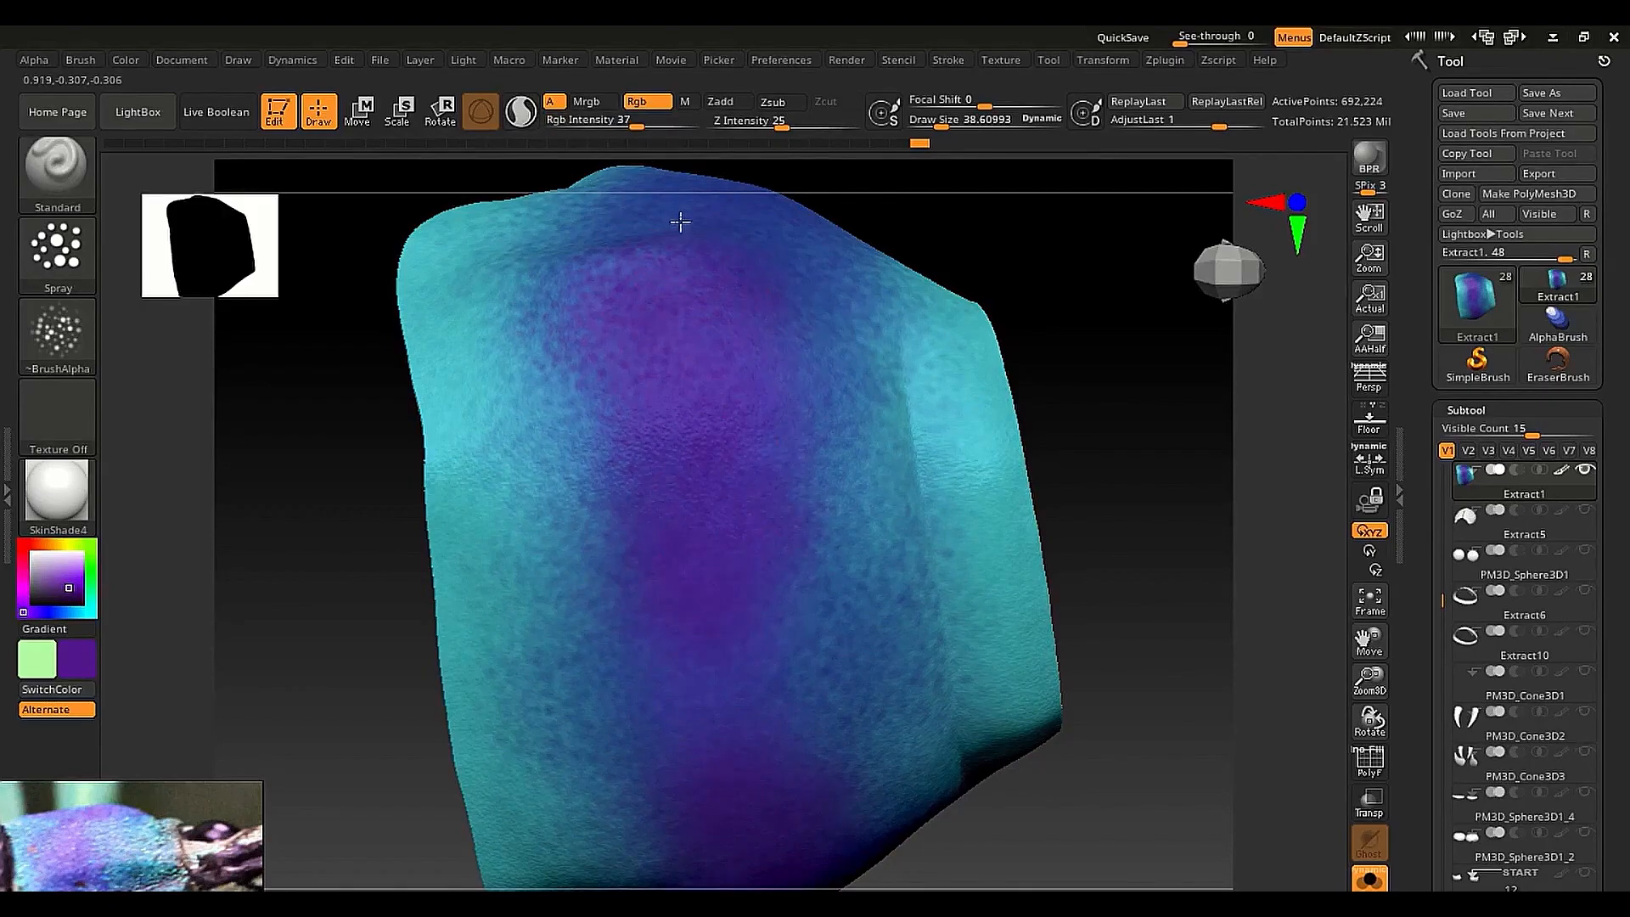
pyautogui.moveTo(611, 316); pyautogui.dragTo(551, 312, button='right')
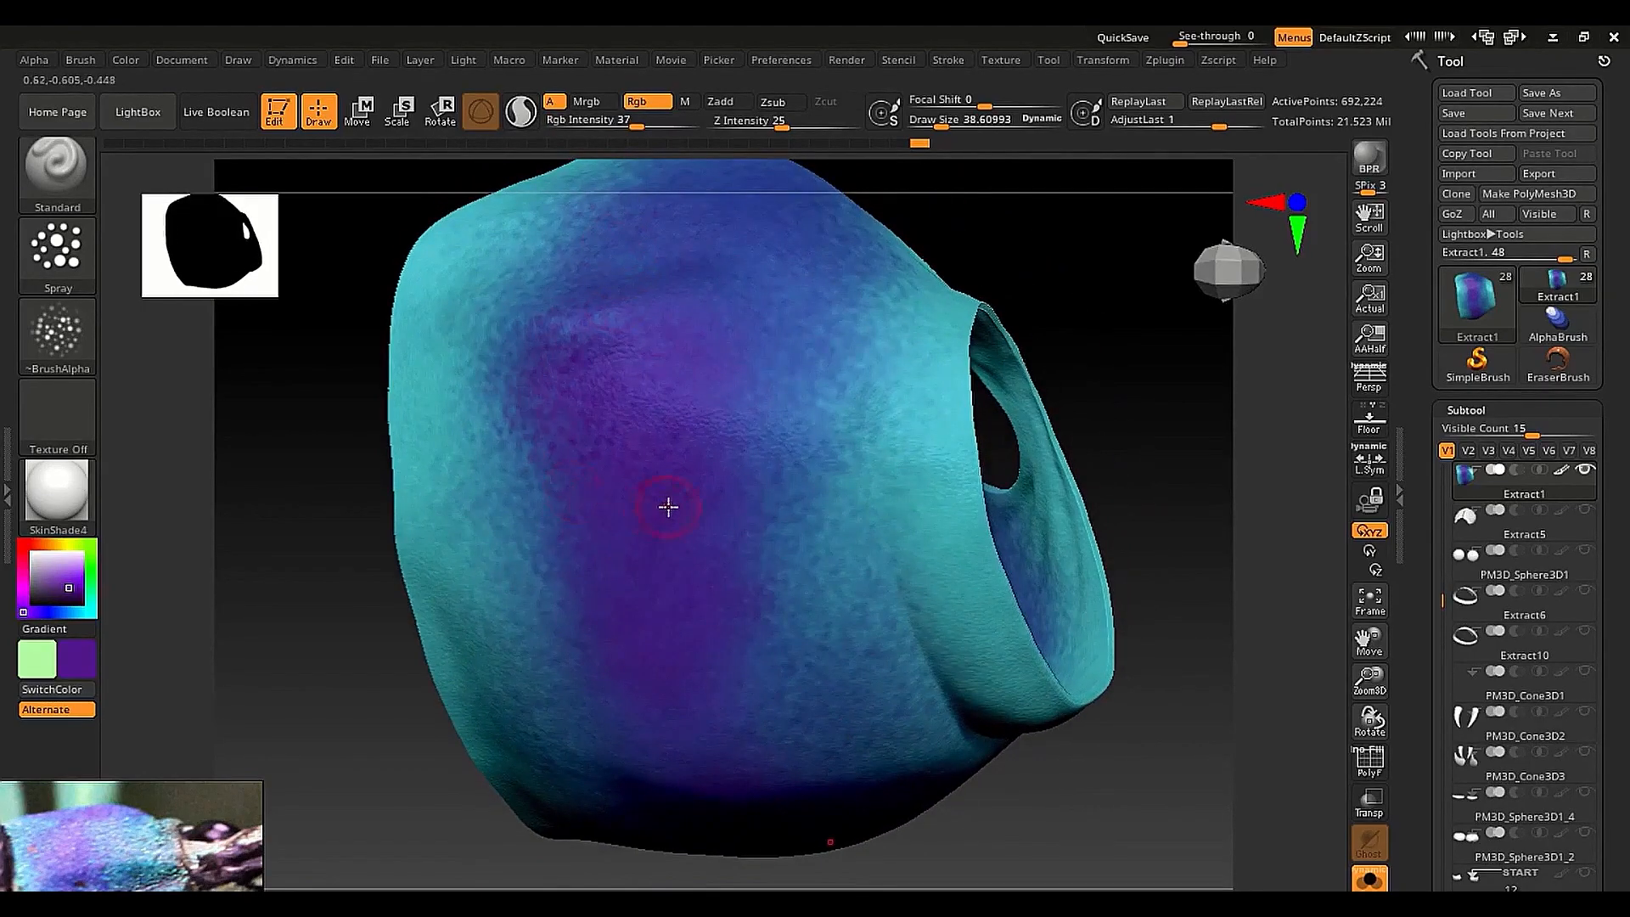
pyautogui.moveTo(664, 539); pyautogui.dragTo(263, 584, button='right')
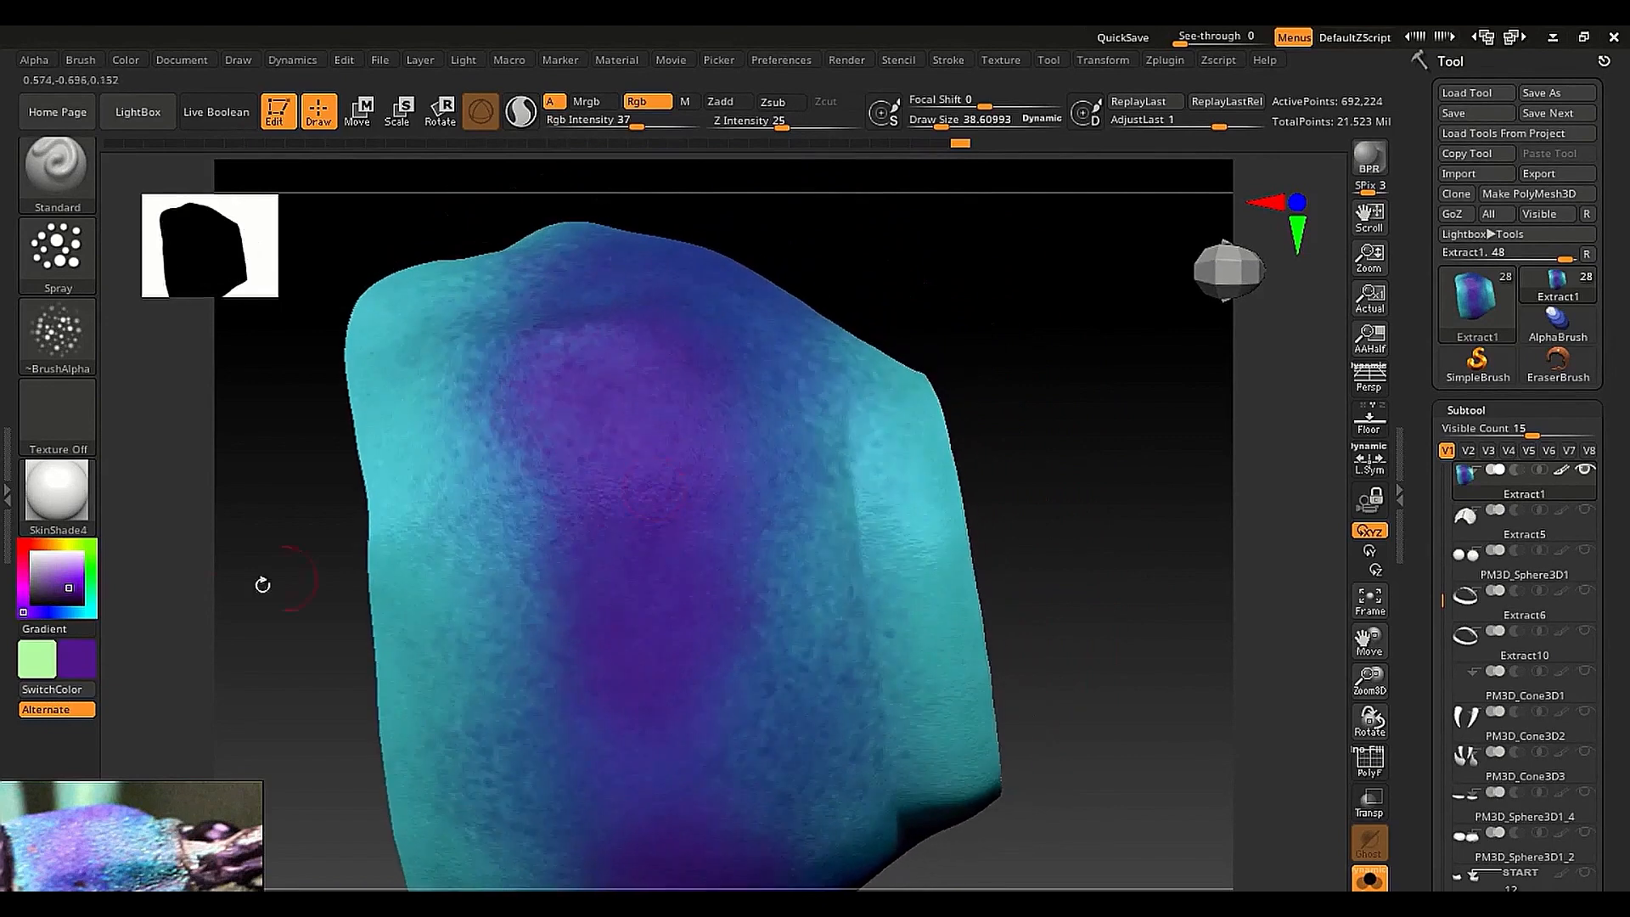
# Save the current deep purple (R 80, G 22, B 138) to the custom colours of the system palette
pyautogui.click(127, 61)
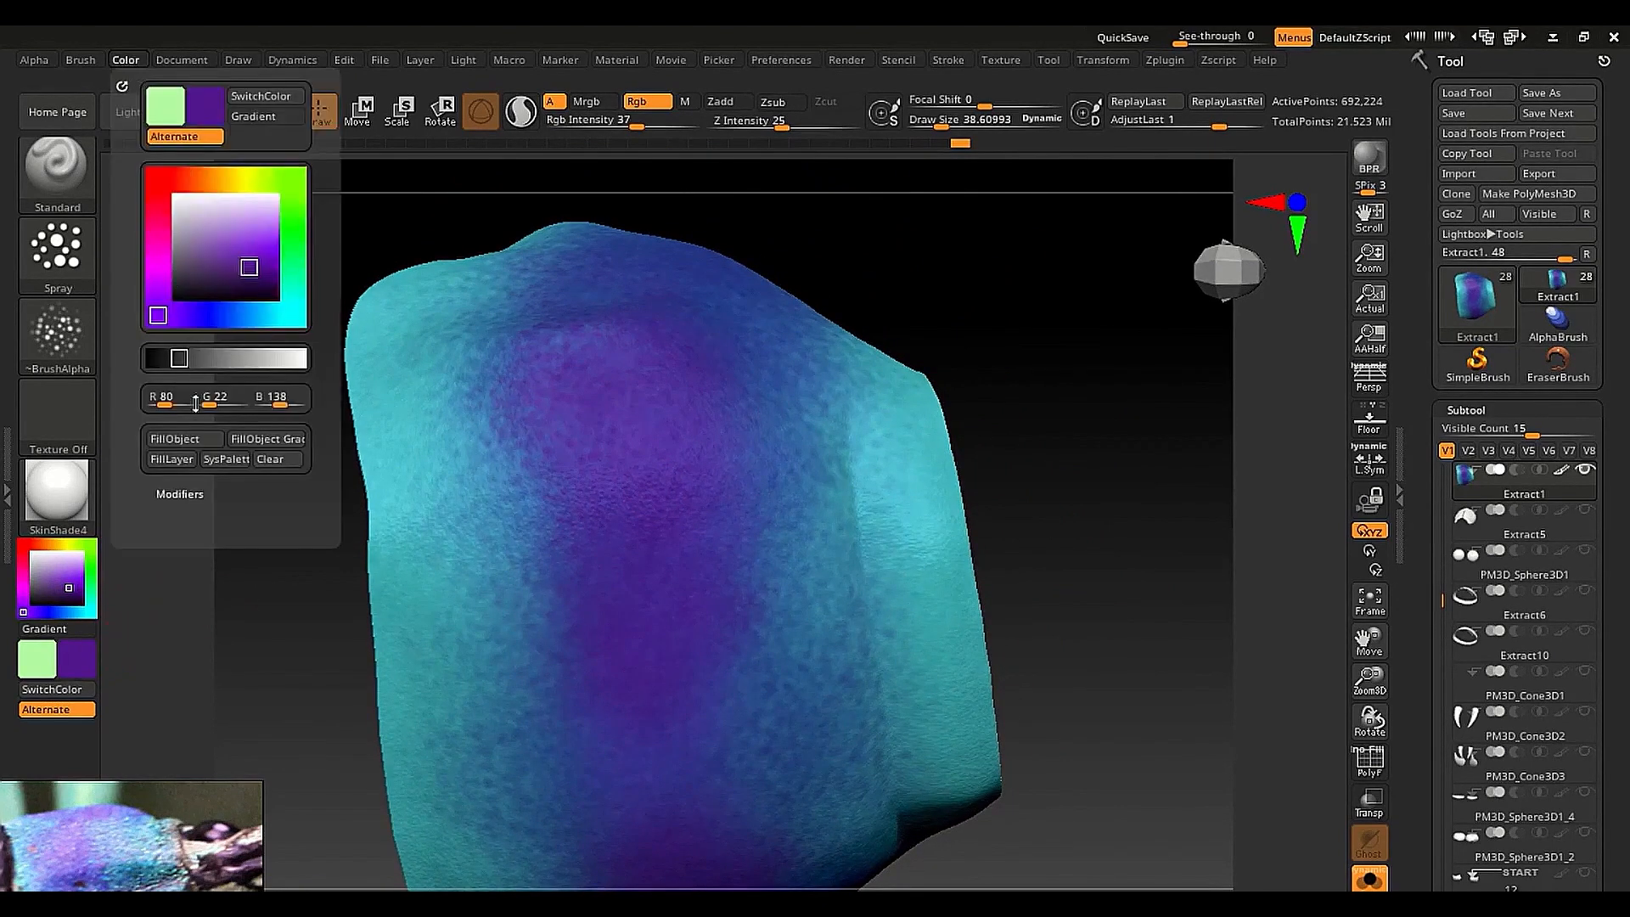
pyautogui.click(225, 458)
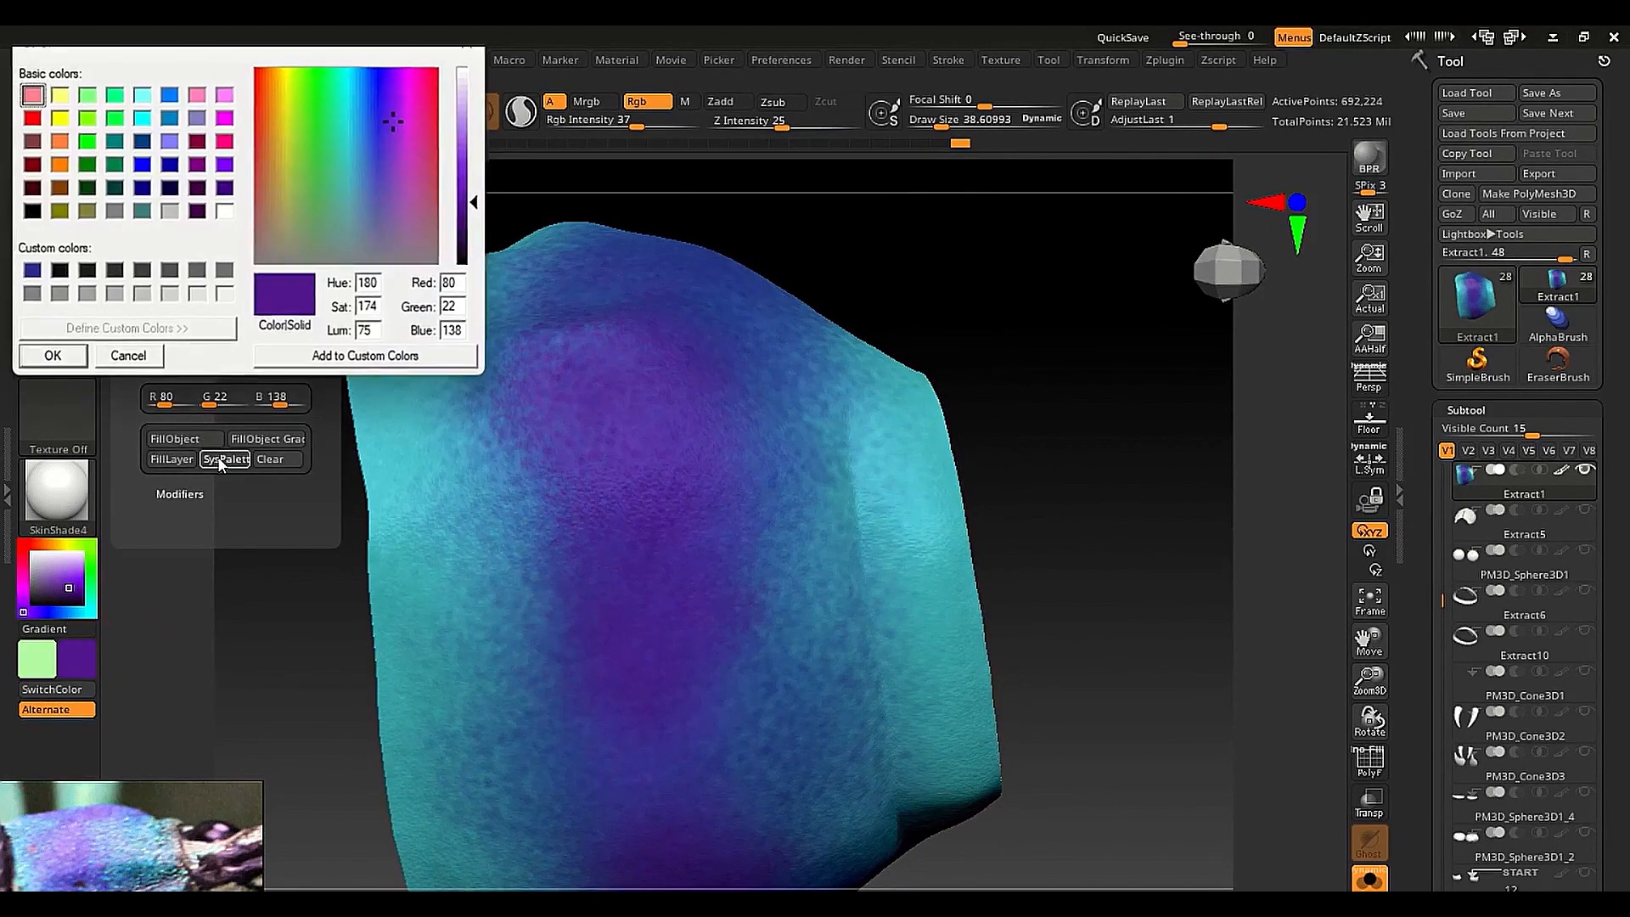
pyautogui.click(374, 360)
pyautogui.click(53, 357)
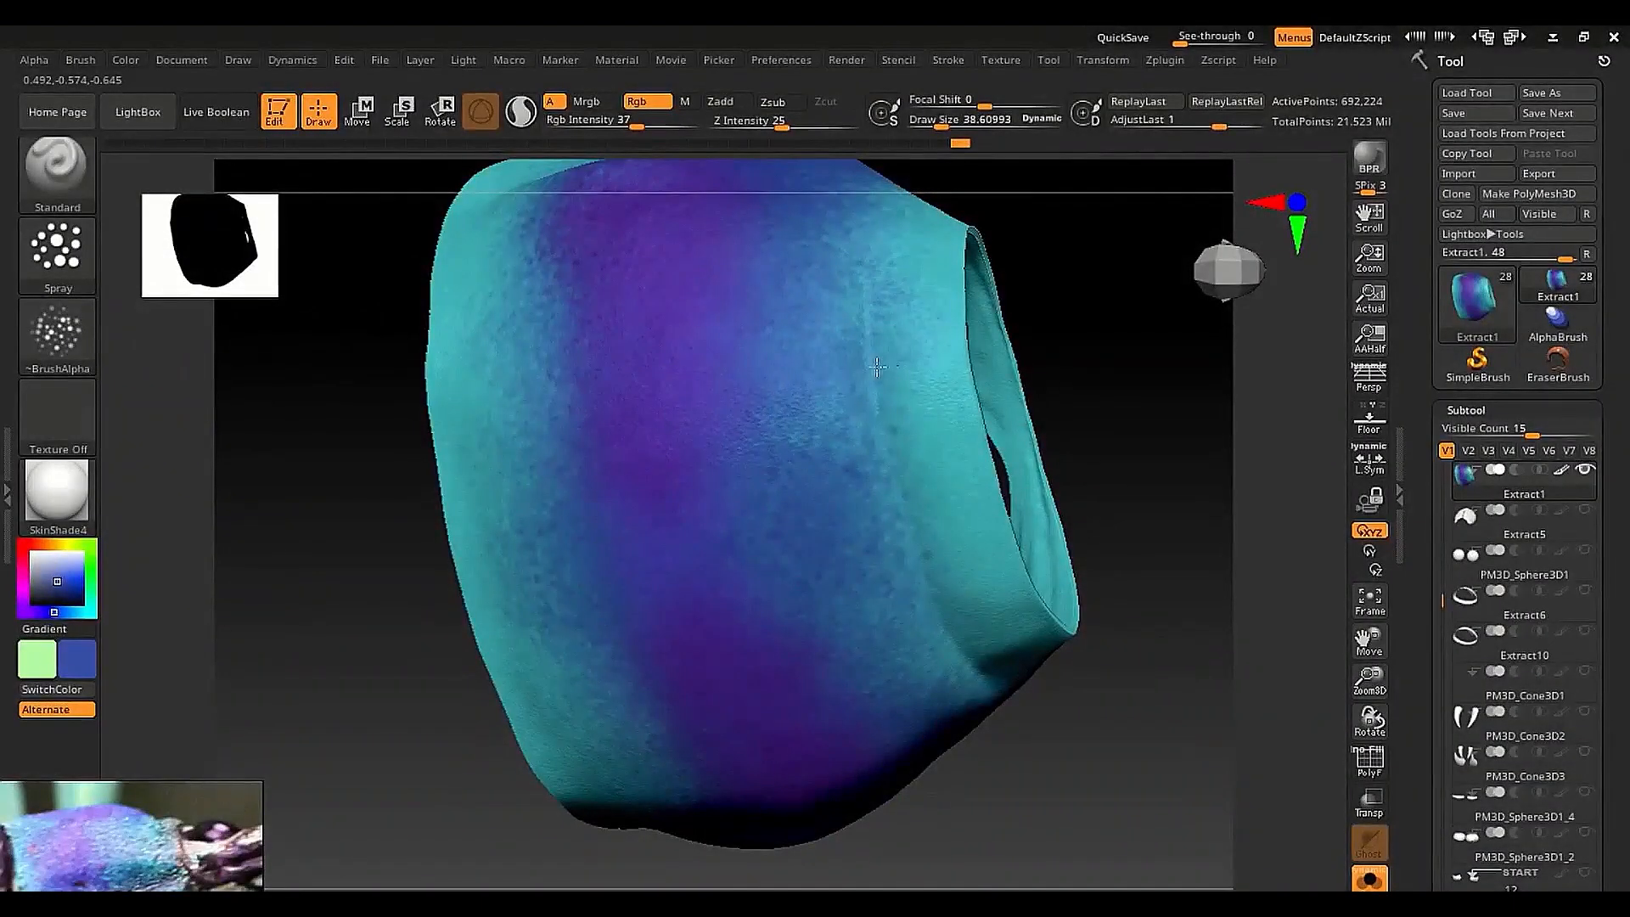
# Spray medium blue (R 54, G 78, B 163) along both sides of the purple band to blend it into the turquoise
pyautogui.moveTo(878, 367); pyautogui.dragTo(911, 600)
pyautogui.moveTo(538, 540); pyautogui.dragTo(635, 756)
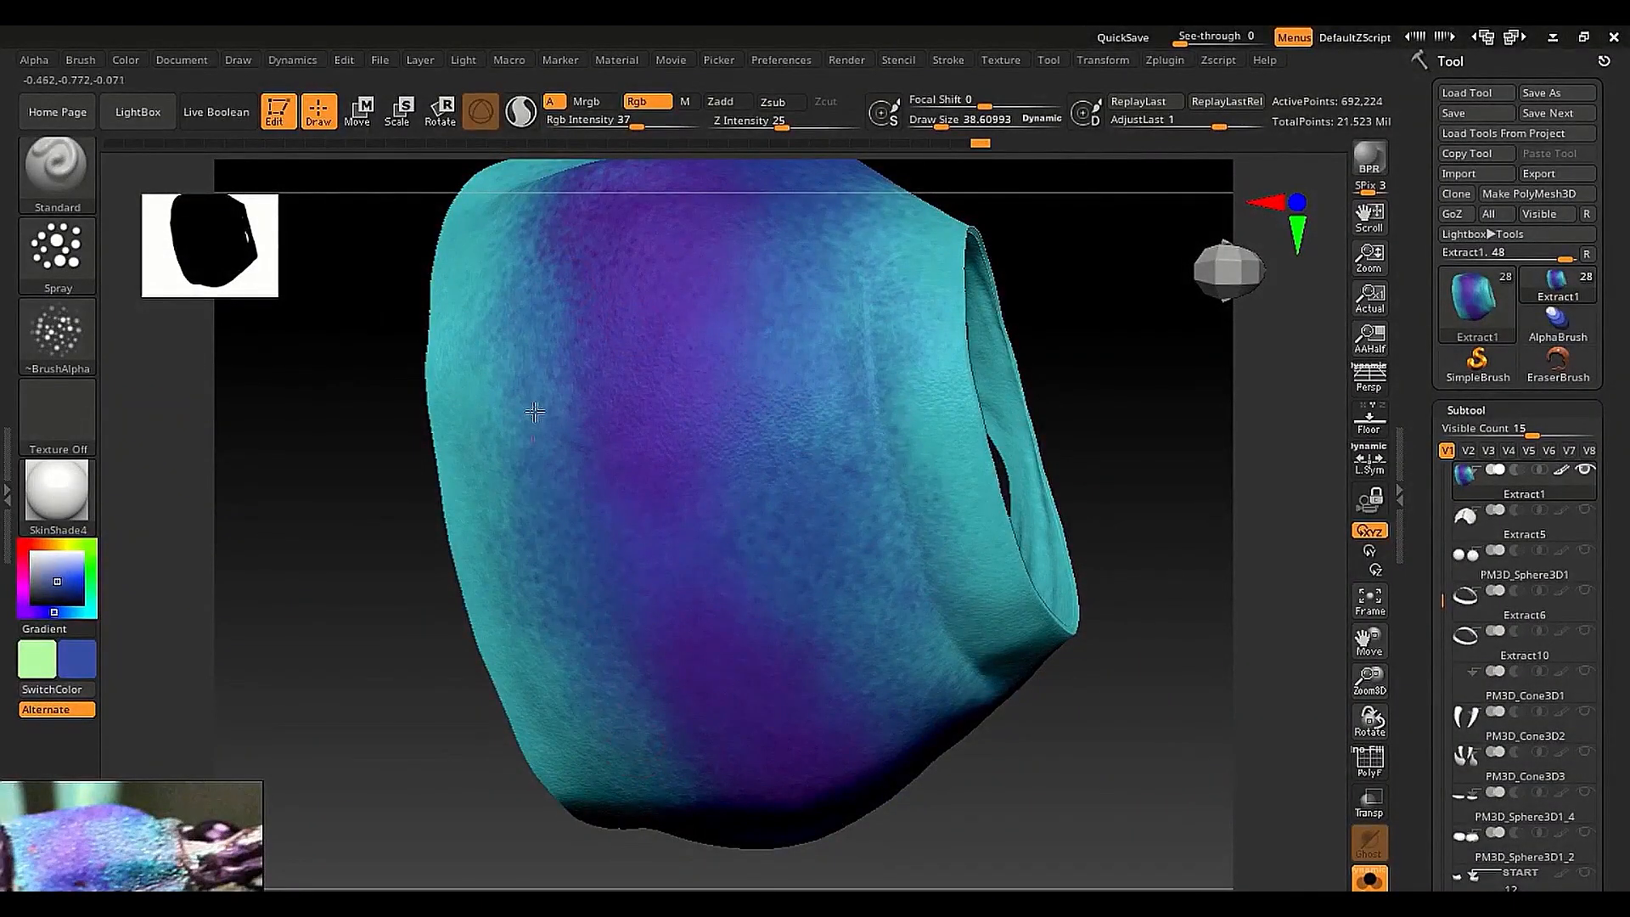
pyautogui.moveTo(535, 412); pyautogui.dragTo(674, 418)
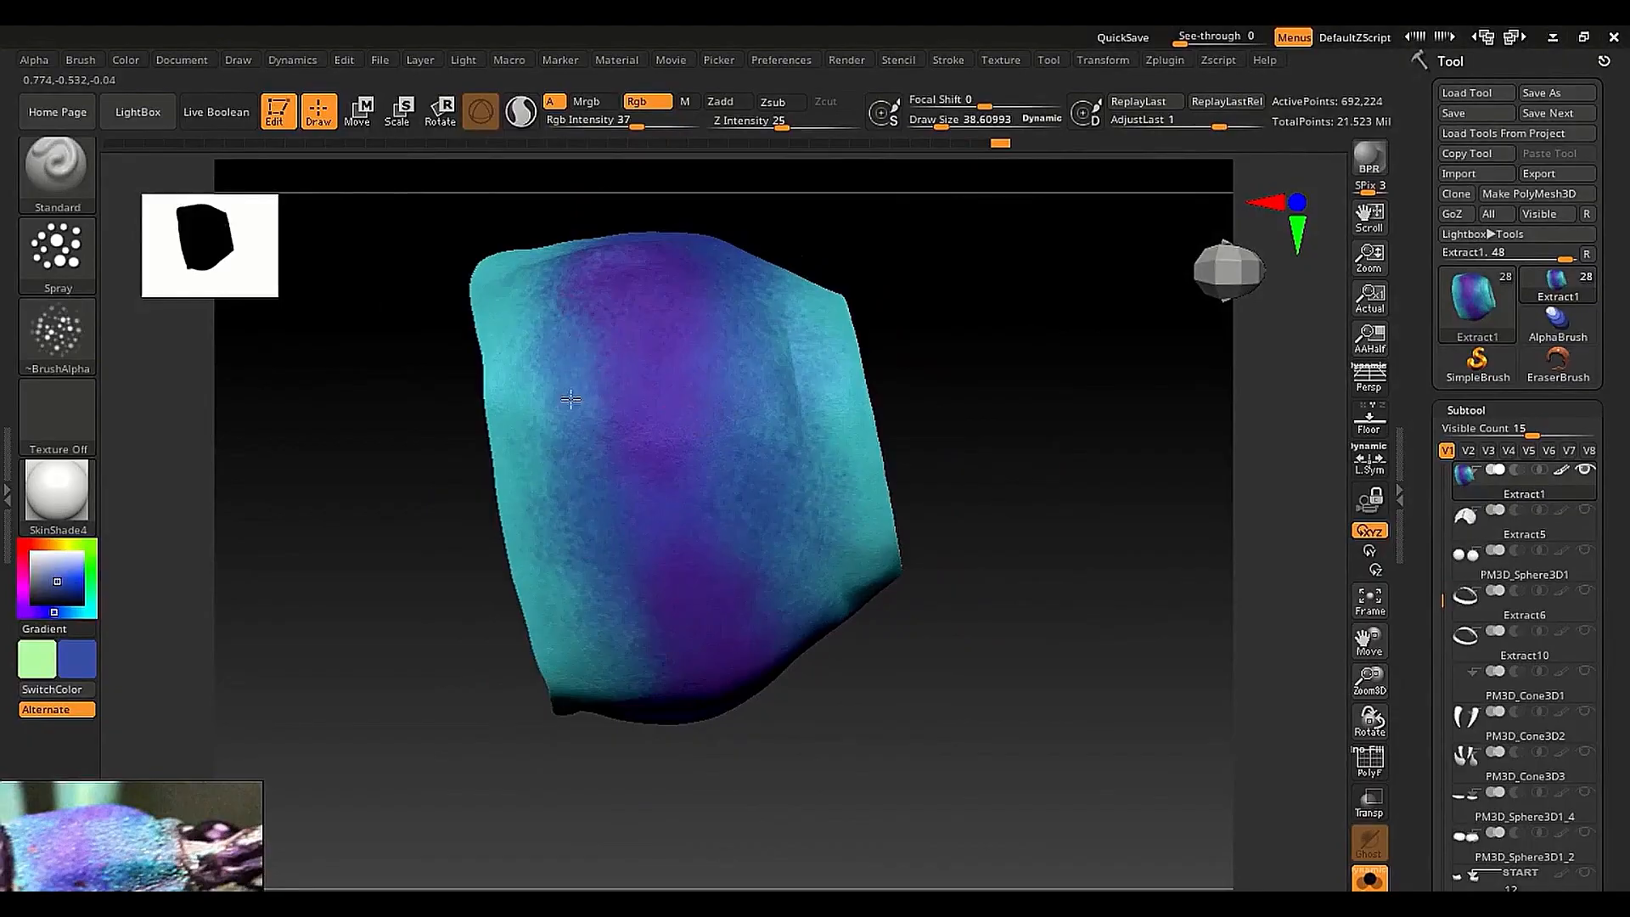
pyautogui.moveTo(570, 398)
pyautogui.mouseDown()
pyautogui.moveTo(608, 353)
pyautogui.moveTo(619, 670)
pyautogui.mouseUp()
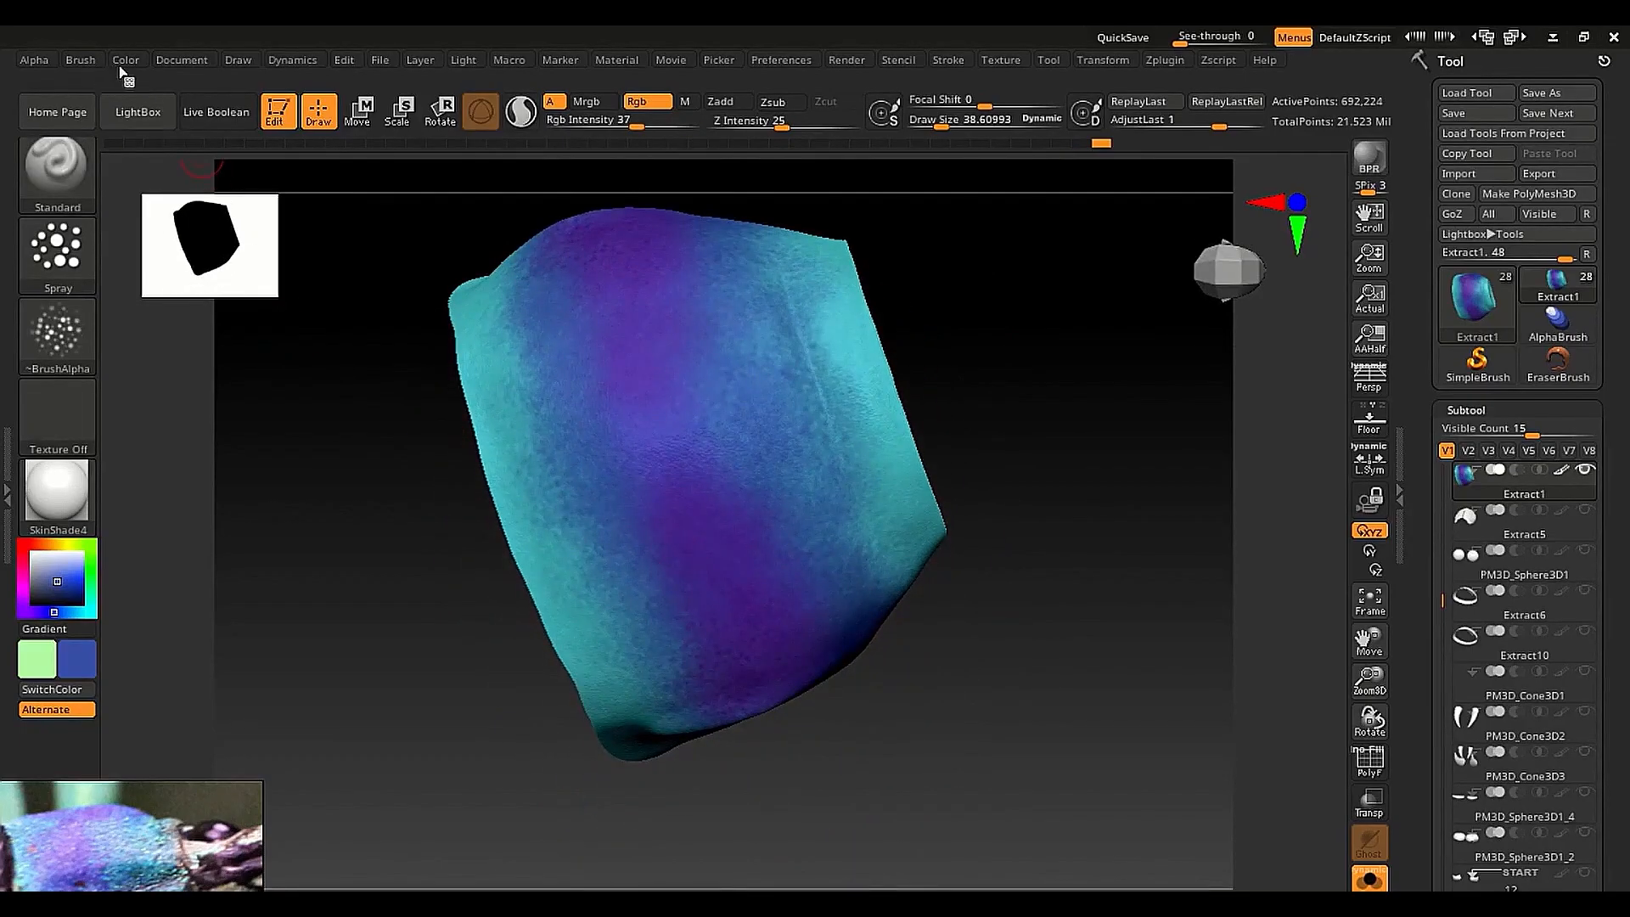
# Load the saved deep purple from the custom colours and spray it over the central band with draw size about 42
pyautogui.click(126, 59)
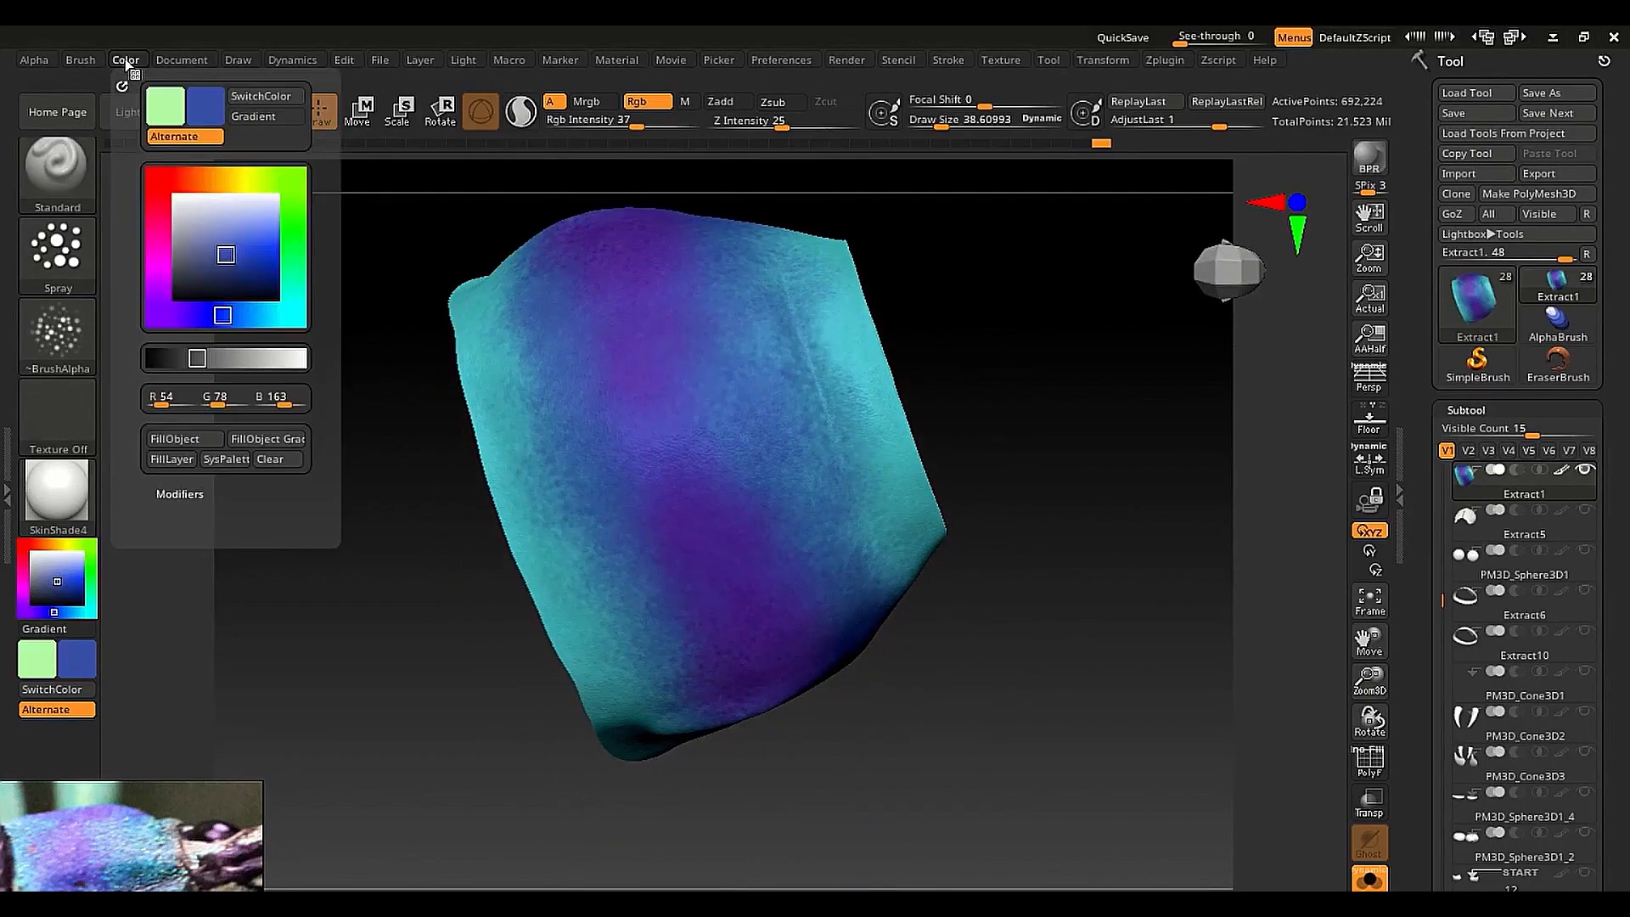
pyautogui.click(219, 460)
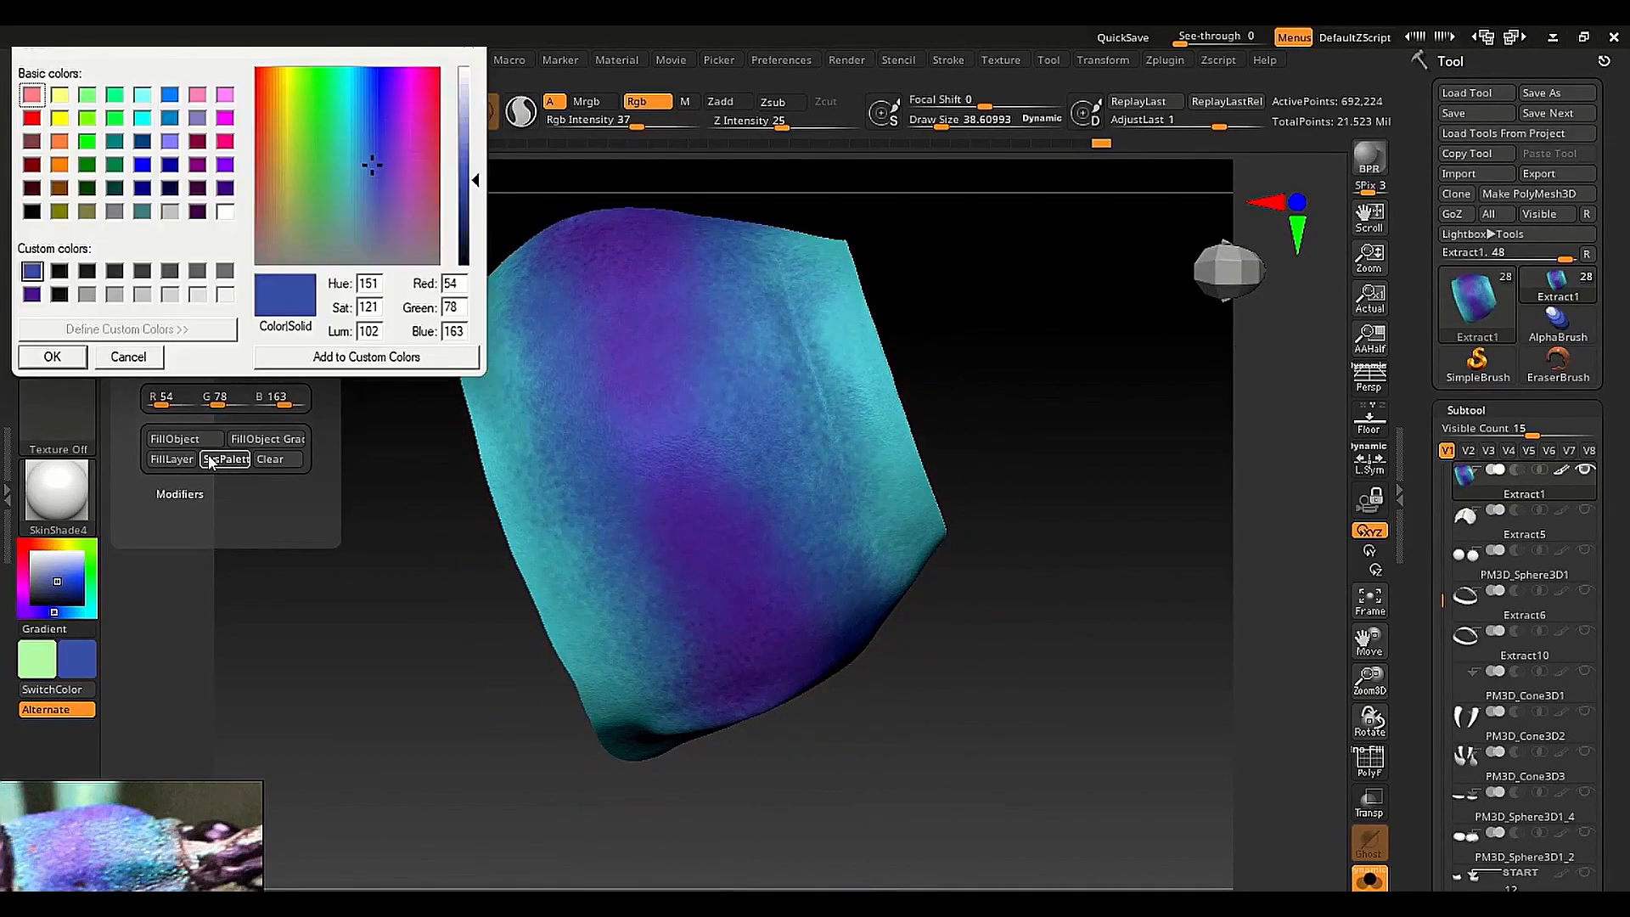
pyautogui.click(31, 294)
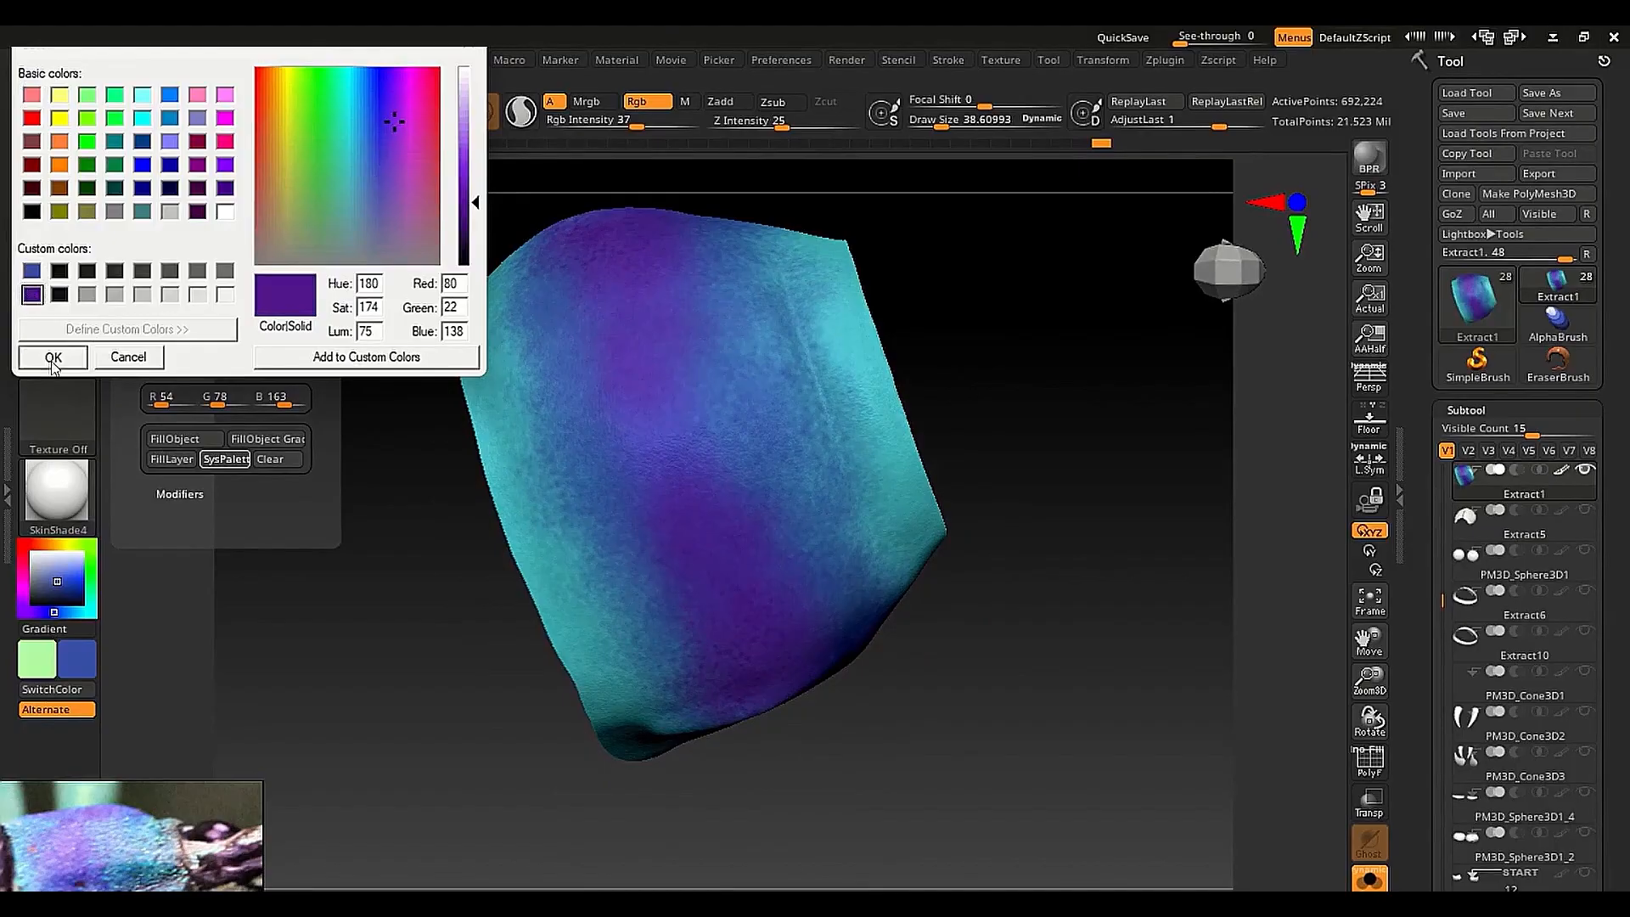
pyautogui.click(52, 356)
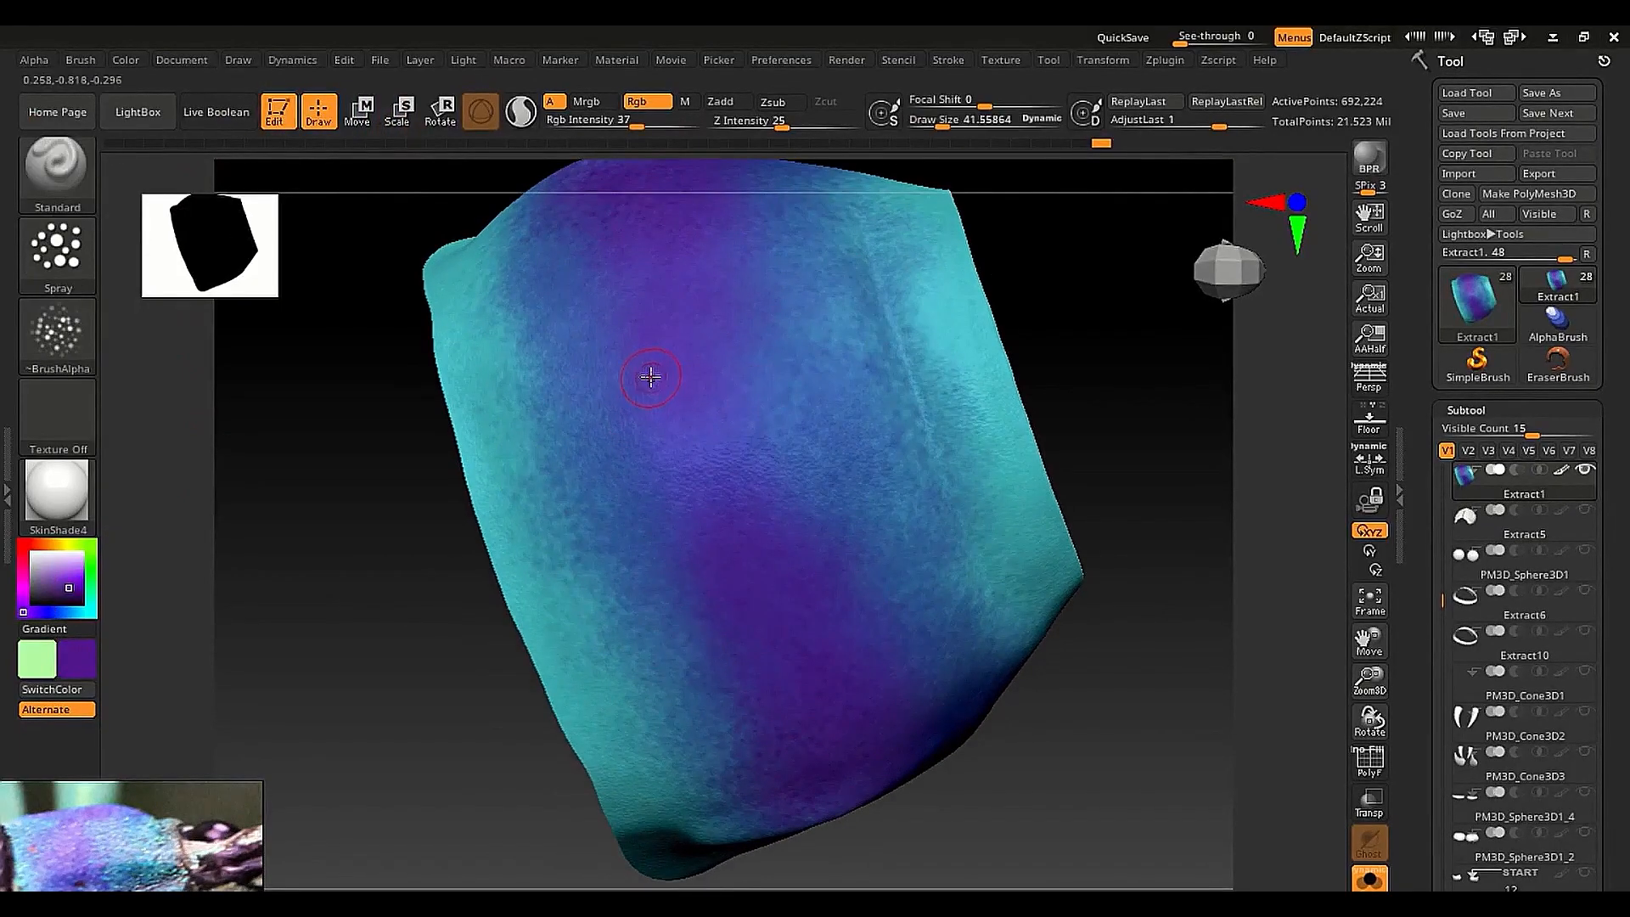
pyautogui.moveTo(648, 371)
pyautogui.mouseDown(button='right')
pyautogui.moveTo(654, 393)
pyautogui.moveTo(600, 232)
pyautogui.mouseUp(button='right')
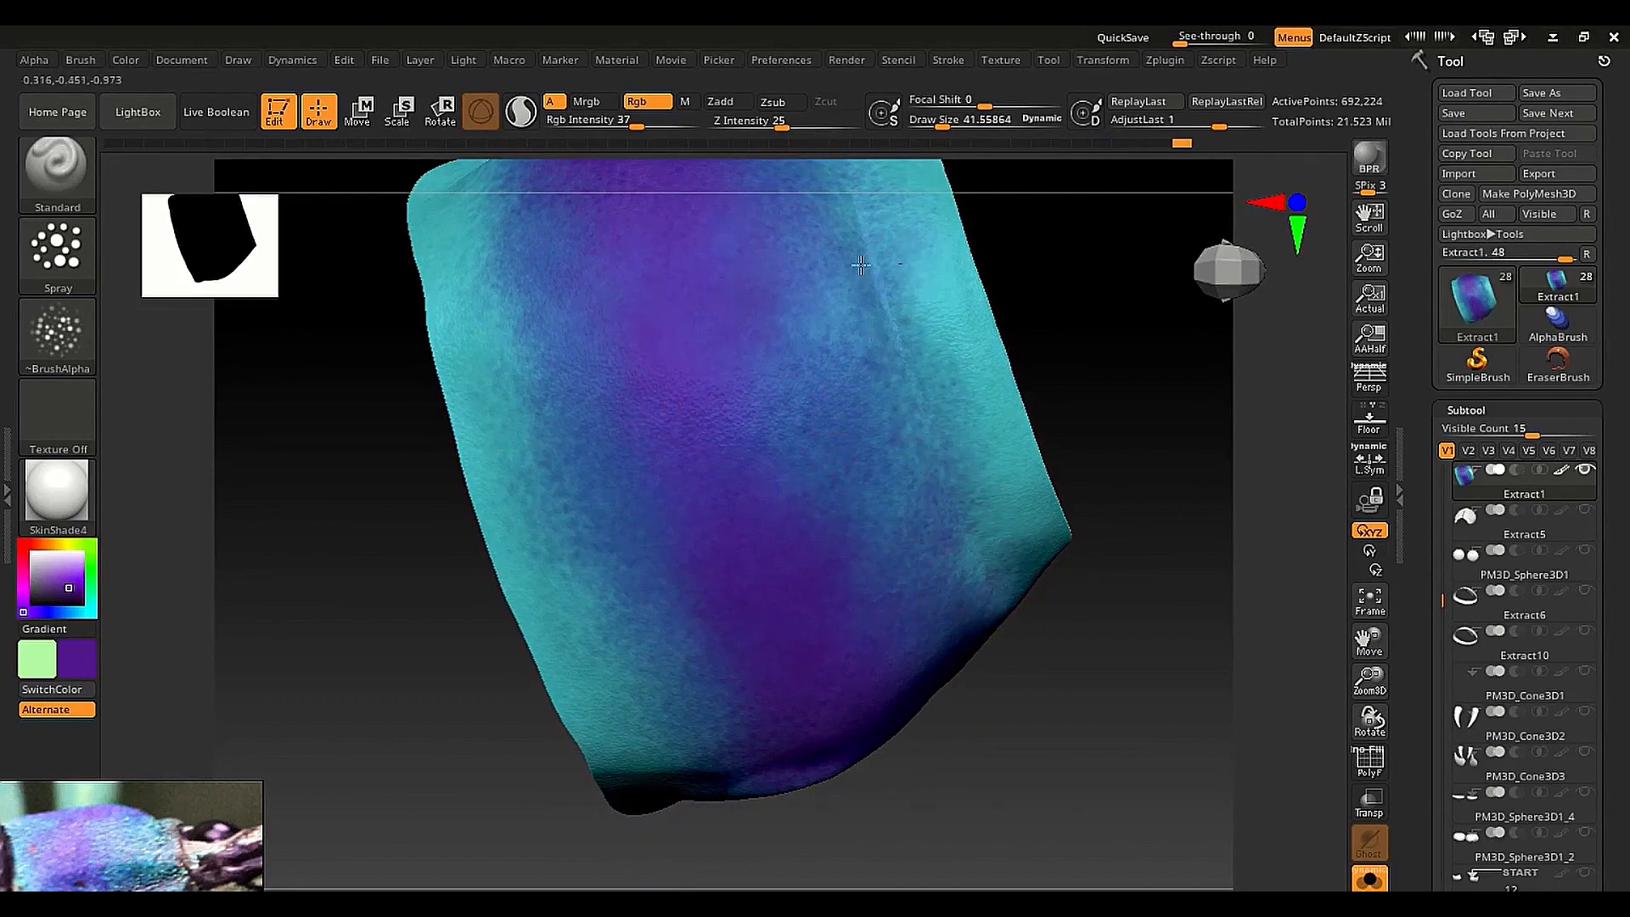
# Lower the RGB intensity to 12, enlarge the draw size to about 77, and spray soft purple around the shell's sides and underside
pyautogui.moveTo(607, 129); pyautogui.dragTo(585, 126)
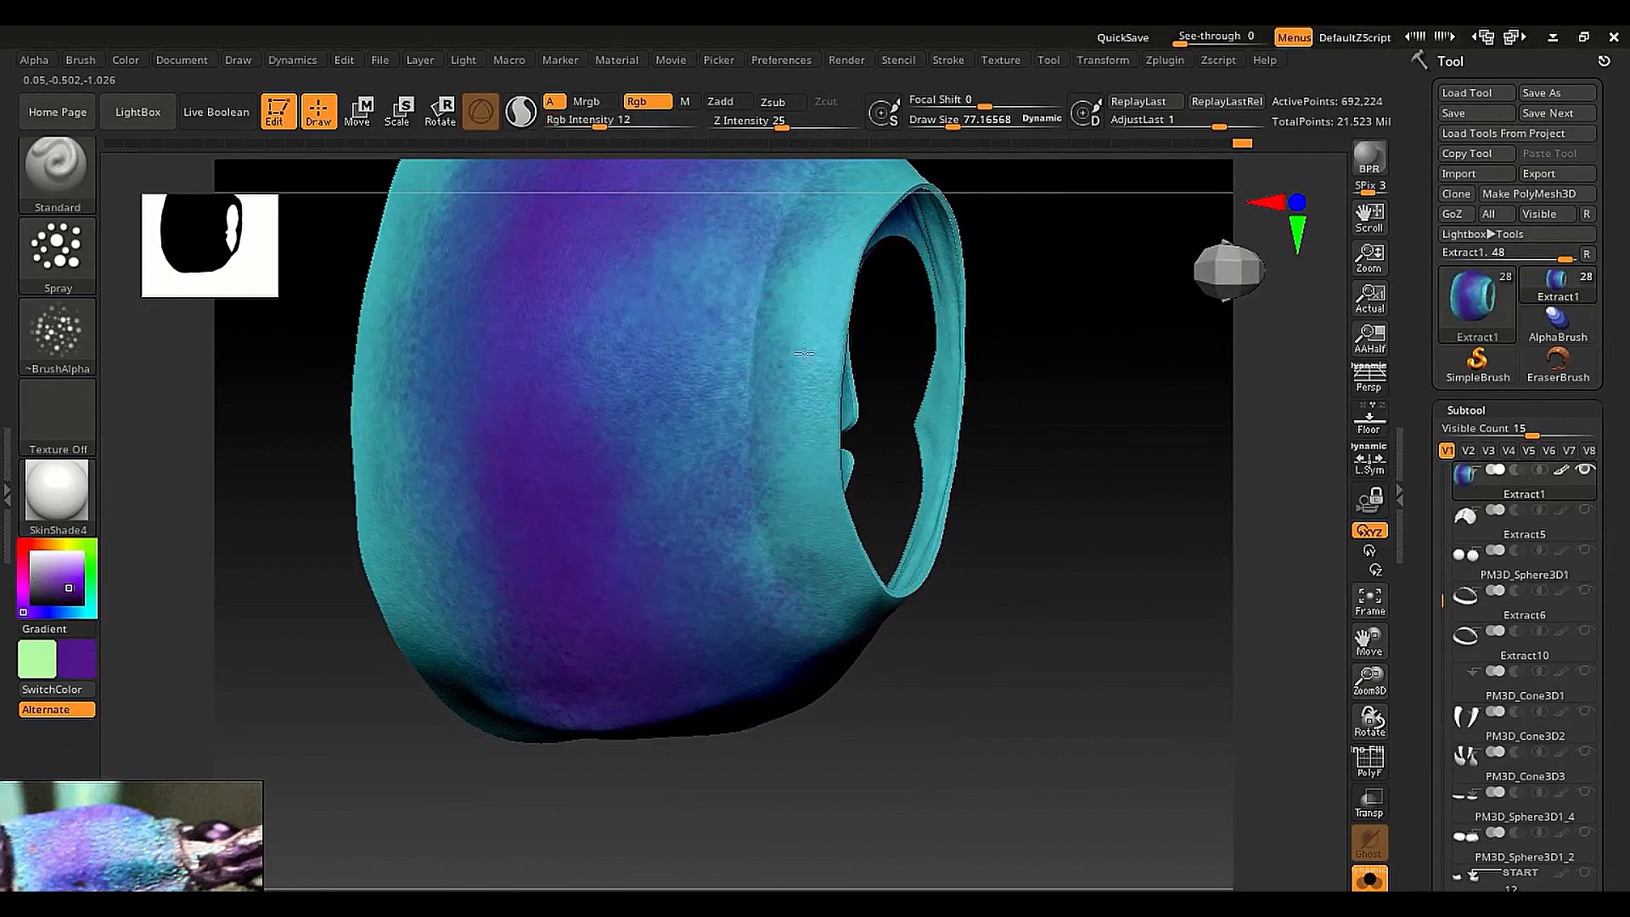
pyautogui.moveTo(837, 202)
pyautogui.mouseDown(button='right')
pyautogui.moveTo(764, 255)
pyautogui.moveTo(876, 382)
pyautogui.mouseUp(button='right')
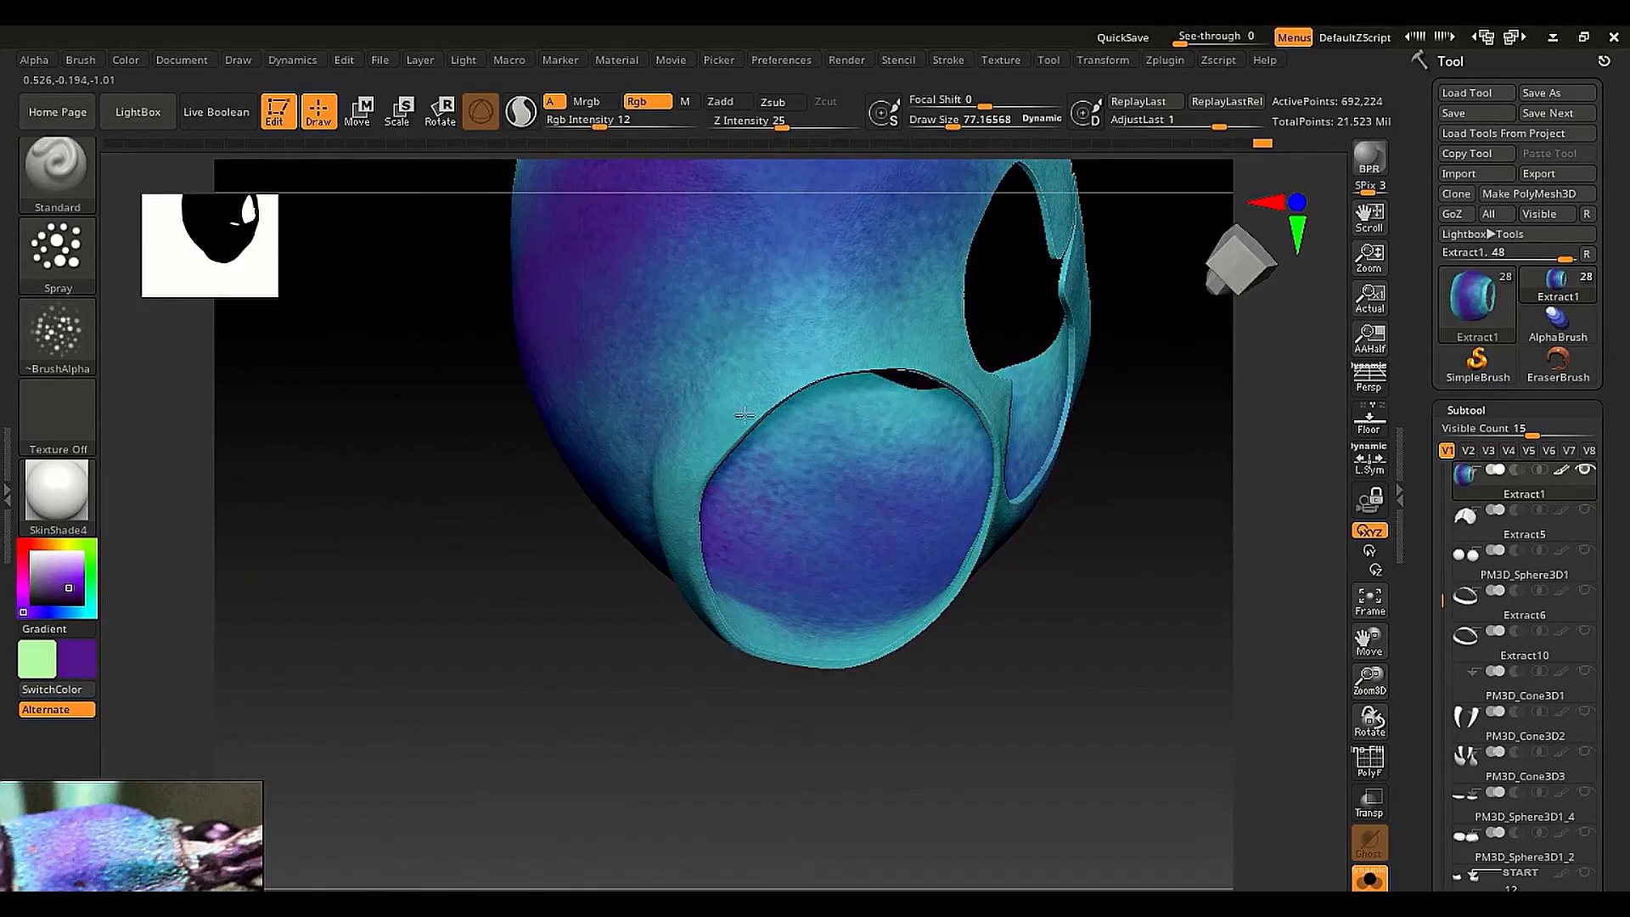
pyautogui.moveTo(820, 652); pyautogui.dragTo(726, 235, button='right')
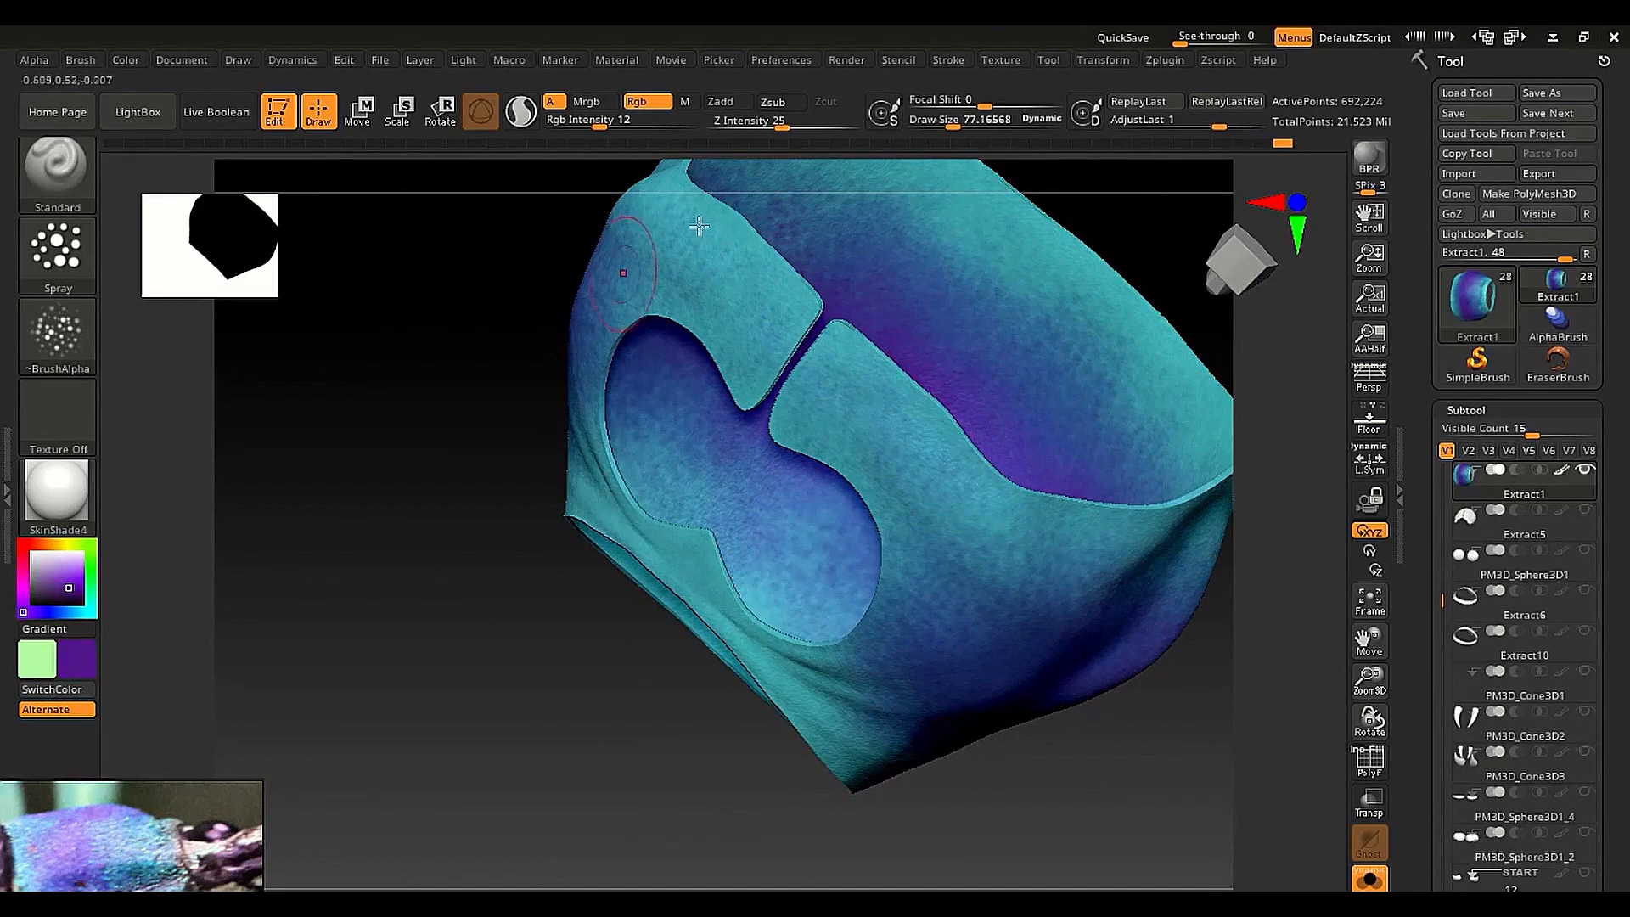
pyautogui.moveTo(832, 302)
pyautogui.mouseDown(button='right')
pyautogui.moveTo(815, 364)
pyautogui.moveTo(967, 541)
pyautogui.mouseUp(button='right')
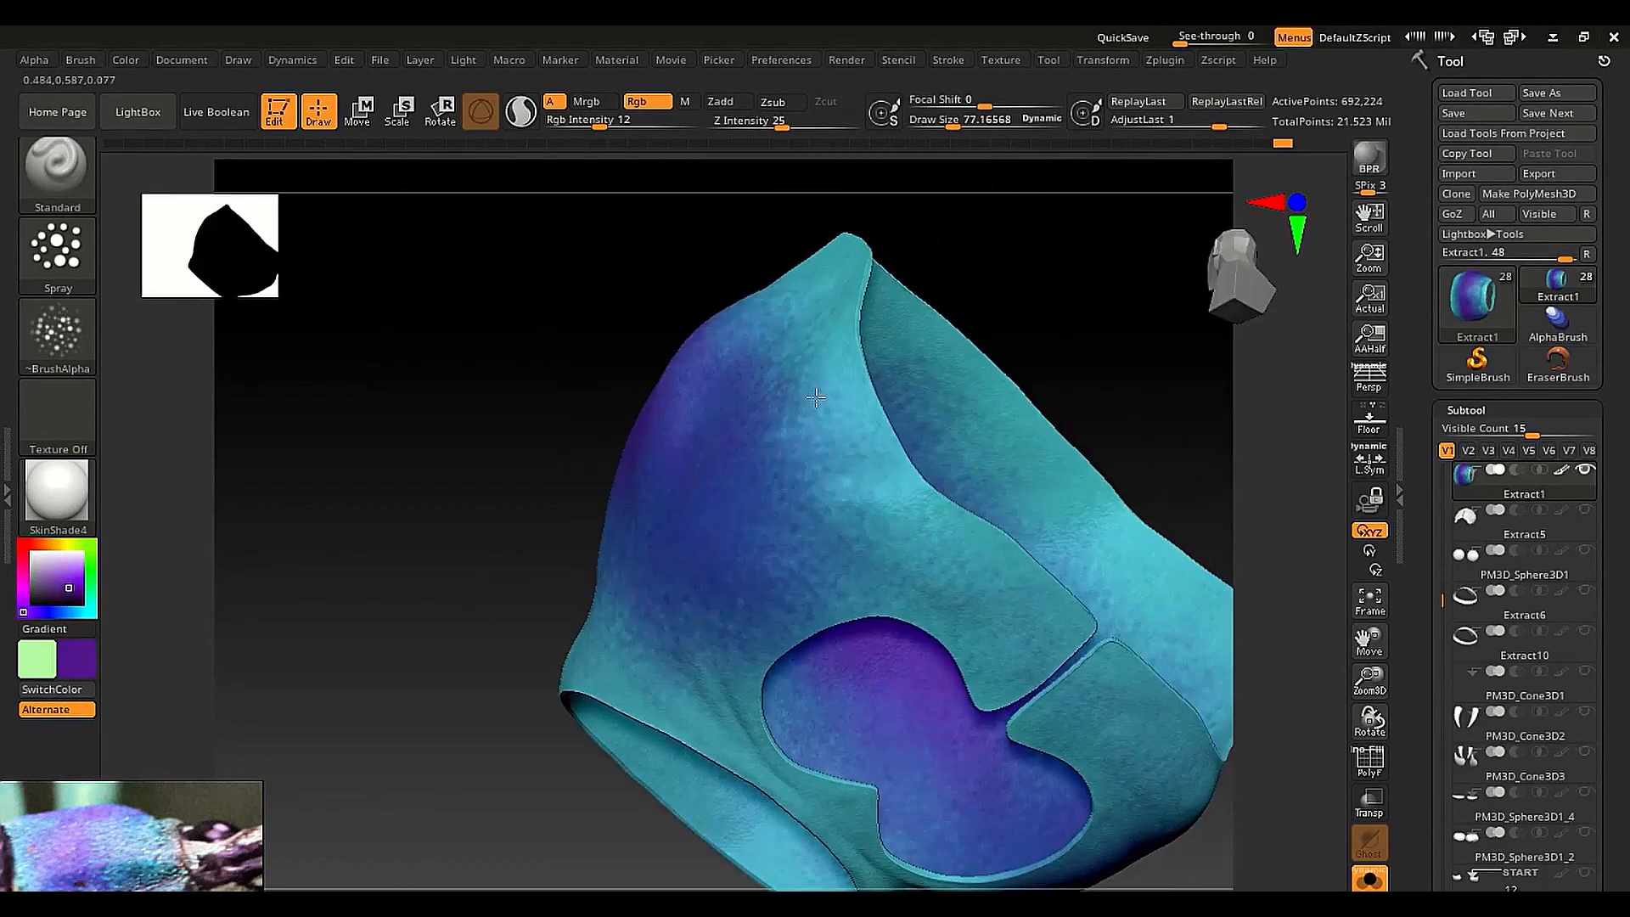
pyautogui.moveTo(815, 378); pyautogui.dragTo(769, 189, button='right')
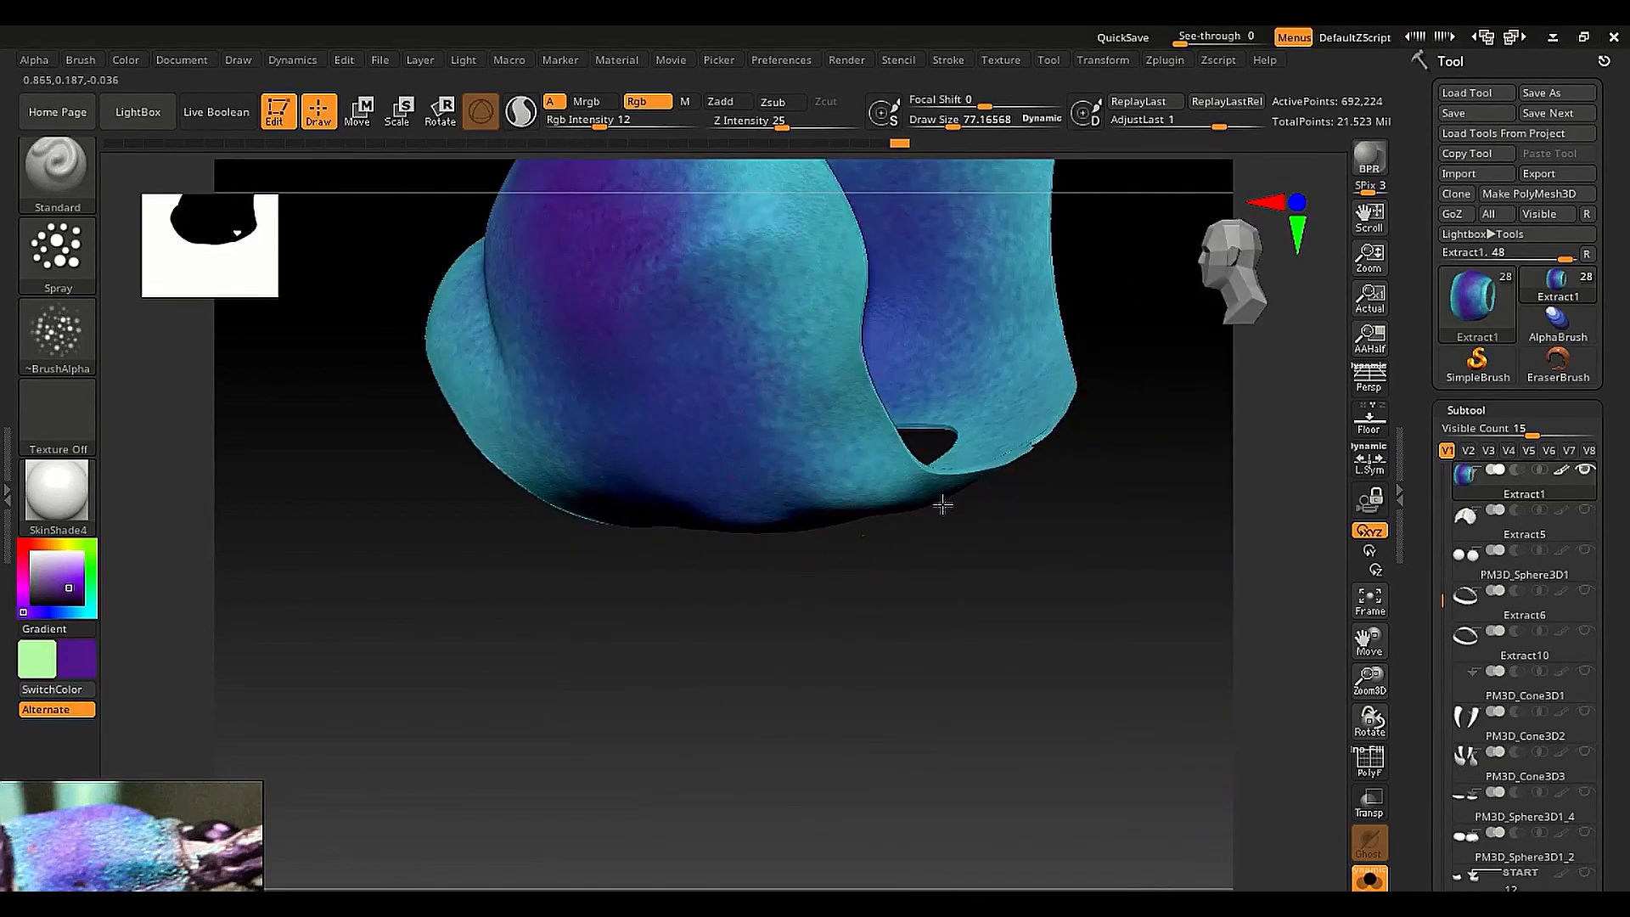
pyautogui.moveTo(864, 379)
pyautogui.mouseDown(button='right')
pyautogui.moveTo(863, 575)
pyautogui.moveTo(830, 640)
pyautogui.mouseUp(button='right')
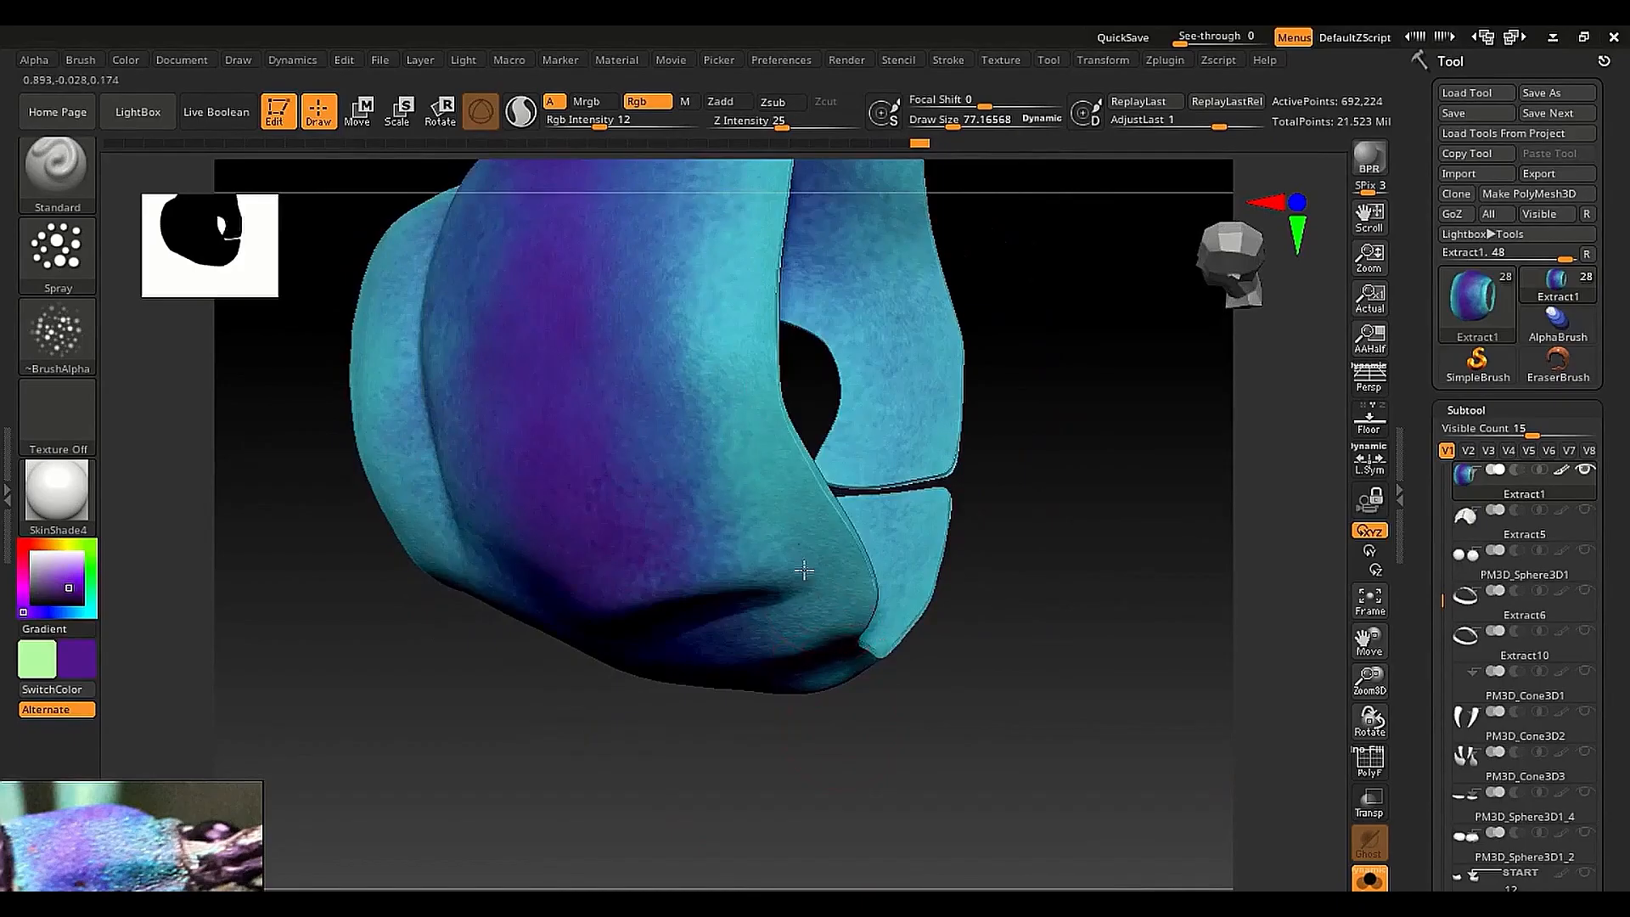
pyautogui.moveTo(728, 263)
pyautogui.mouseDown(button='right')
pyautogui.moveTo(600, 426)
pyautogui.moveTo(649, 382)
pyautogui.moveTo(644, 436)
pyautogui.moveTo(982, 475)
pyautogui.mouseUp(button='right')
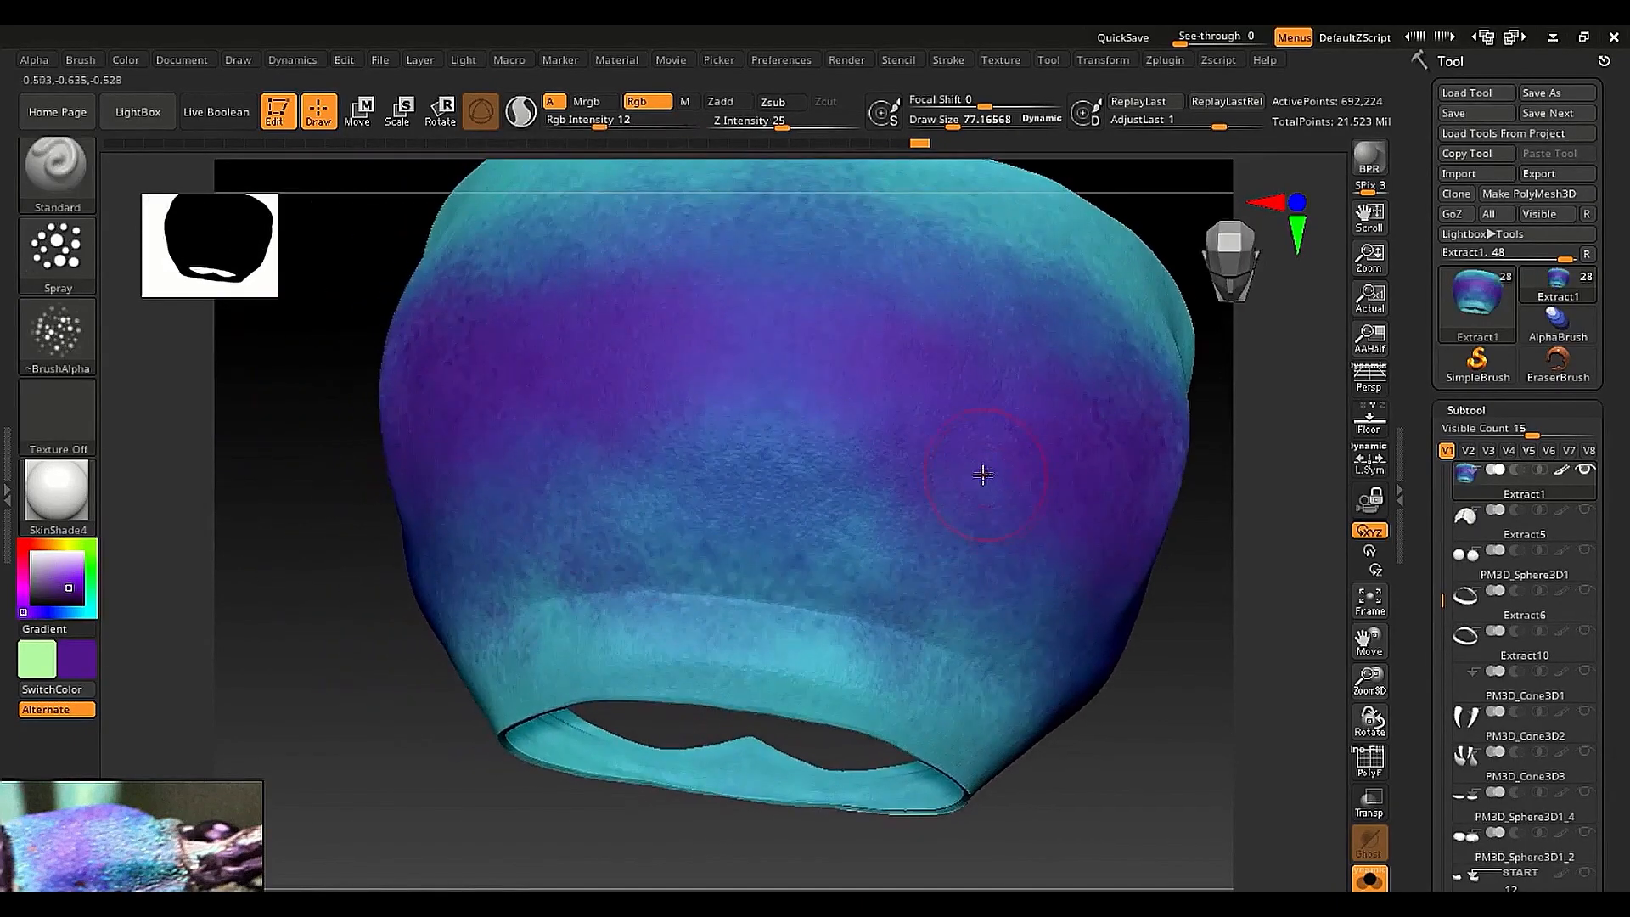
# Blend the blue and purple paint above the ridge of the shell's narrow opening with the Smooth brush at draw size about 135
pyautogui.press('shift')
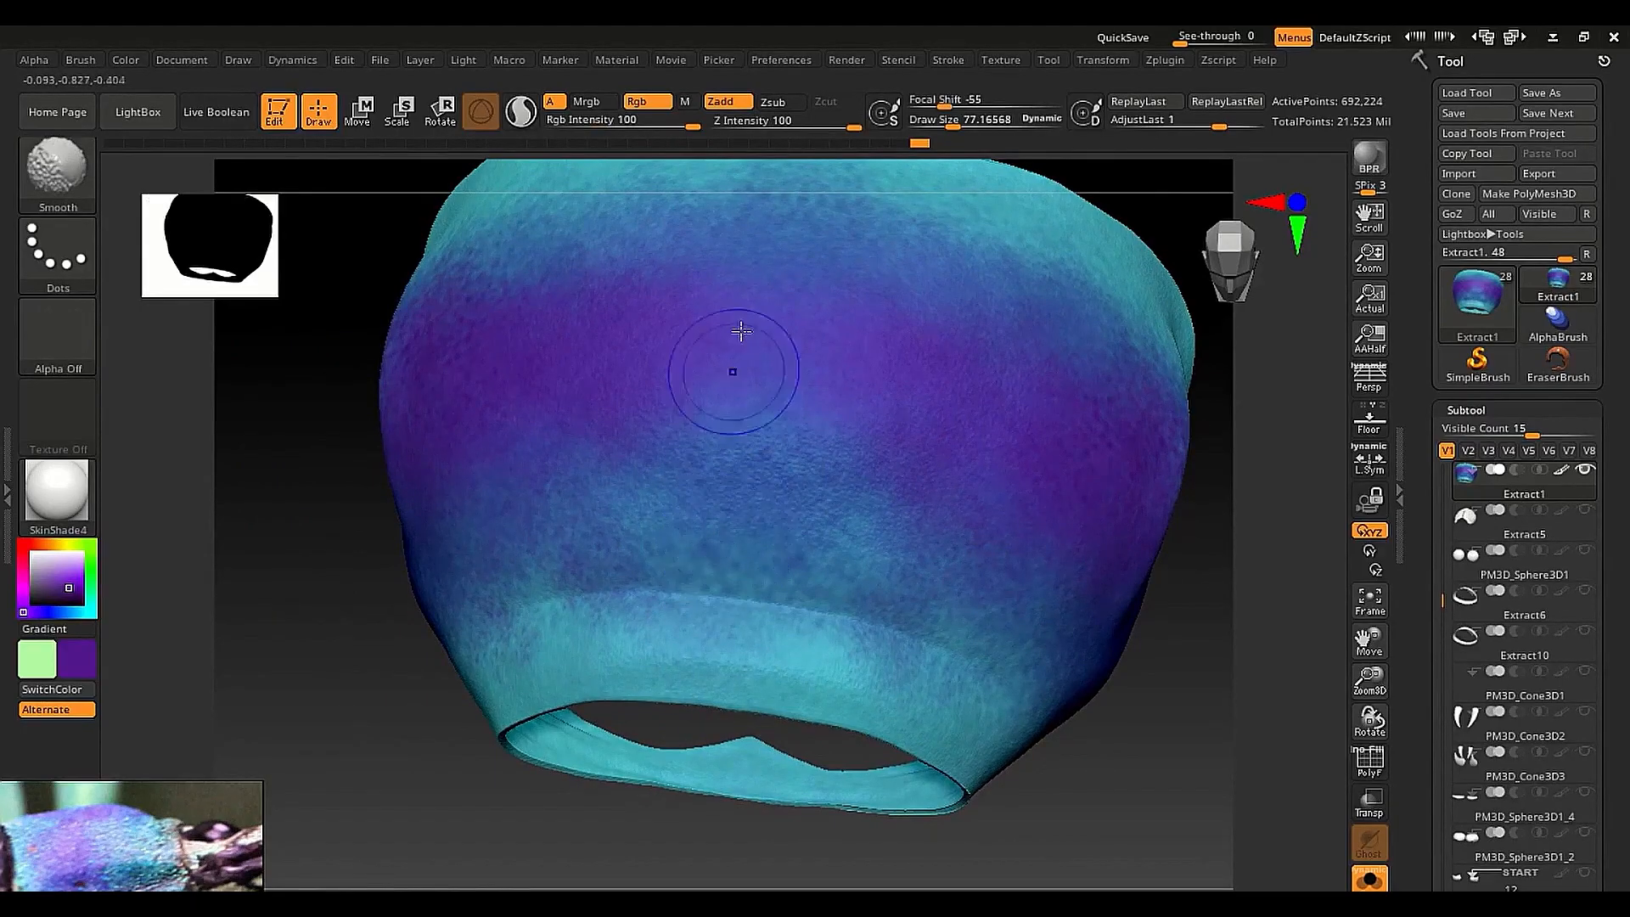
pyautogui.click(730, 103)
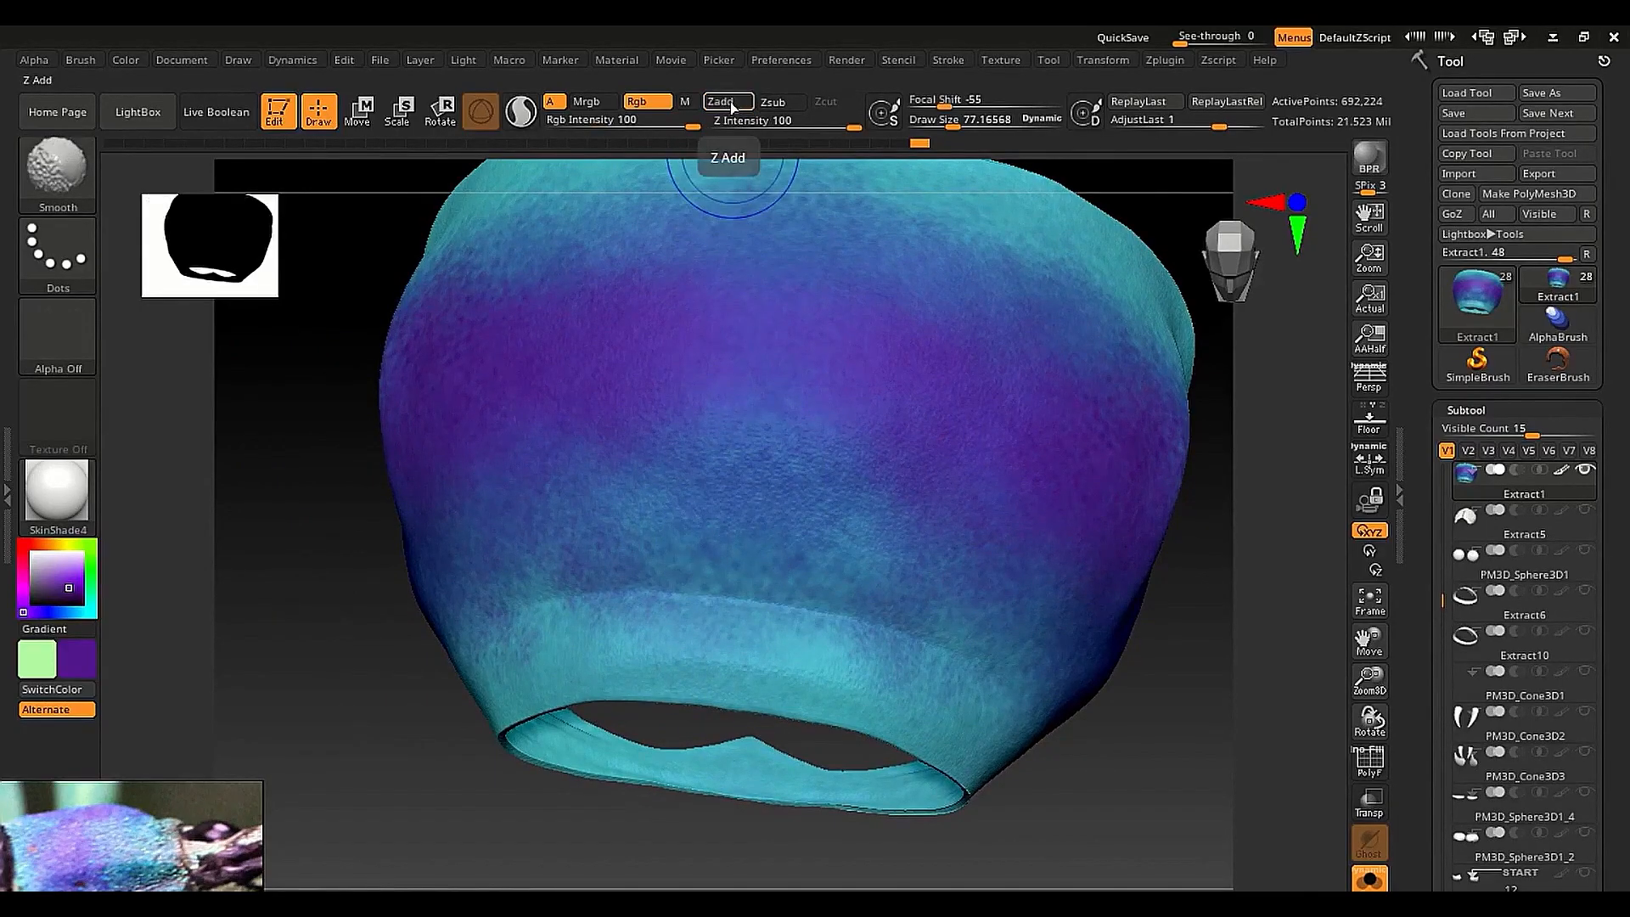
pyautogui.click(730, 102)
pyautogui.moveTo(731, 472)
pyautogui.keyDown('shift'); pyautogui.mouseDown()
pyautogui.moveTo(655, 495)
pyautogui.moveTo(668, 450)
pyautogui.mouseUp(); pyautogui.keyUp('shift')
pyautogui.keyDown('ctrl'); pyautogui.moveTo(713, 588); pyautogui.dragTo(768, 704, button='right'); pyautogui.keyUp('ctrl')
pyautogui.moveTo(682, 627)
pyautogui.keyDown('shift'); pyautogui.mouseDown()
pyautogui.moveTo(691, 552)
pyautogui.moveTo(834, 431)
pyautogui.mouseUp(); pyautogui.keyUp('shift')
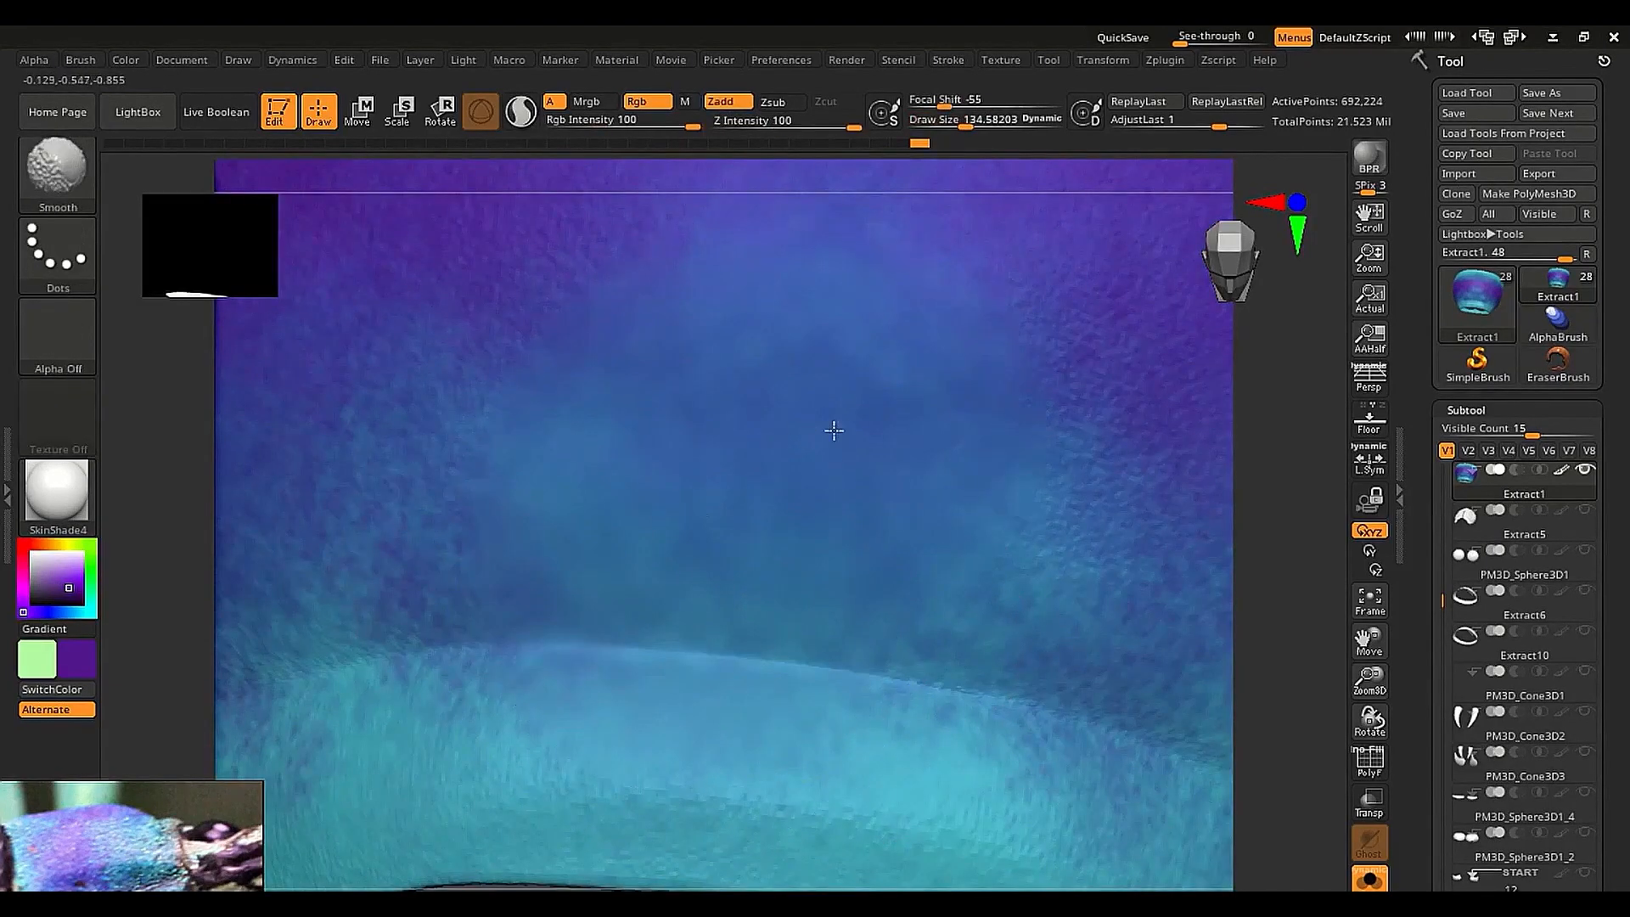
pyautogui.keyDown('shift'); pyautogui.moveTo(553, 333); pyautogui.dragTo(396, 469); pyautogui.keyUp('shift')
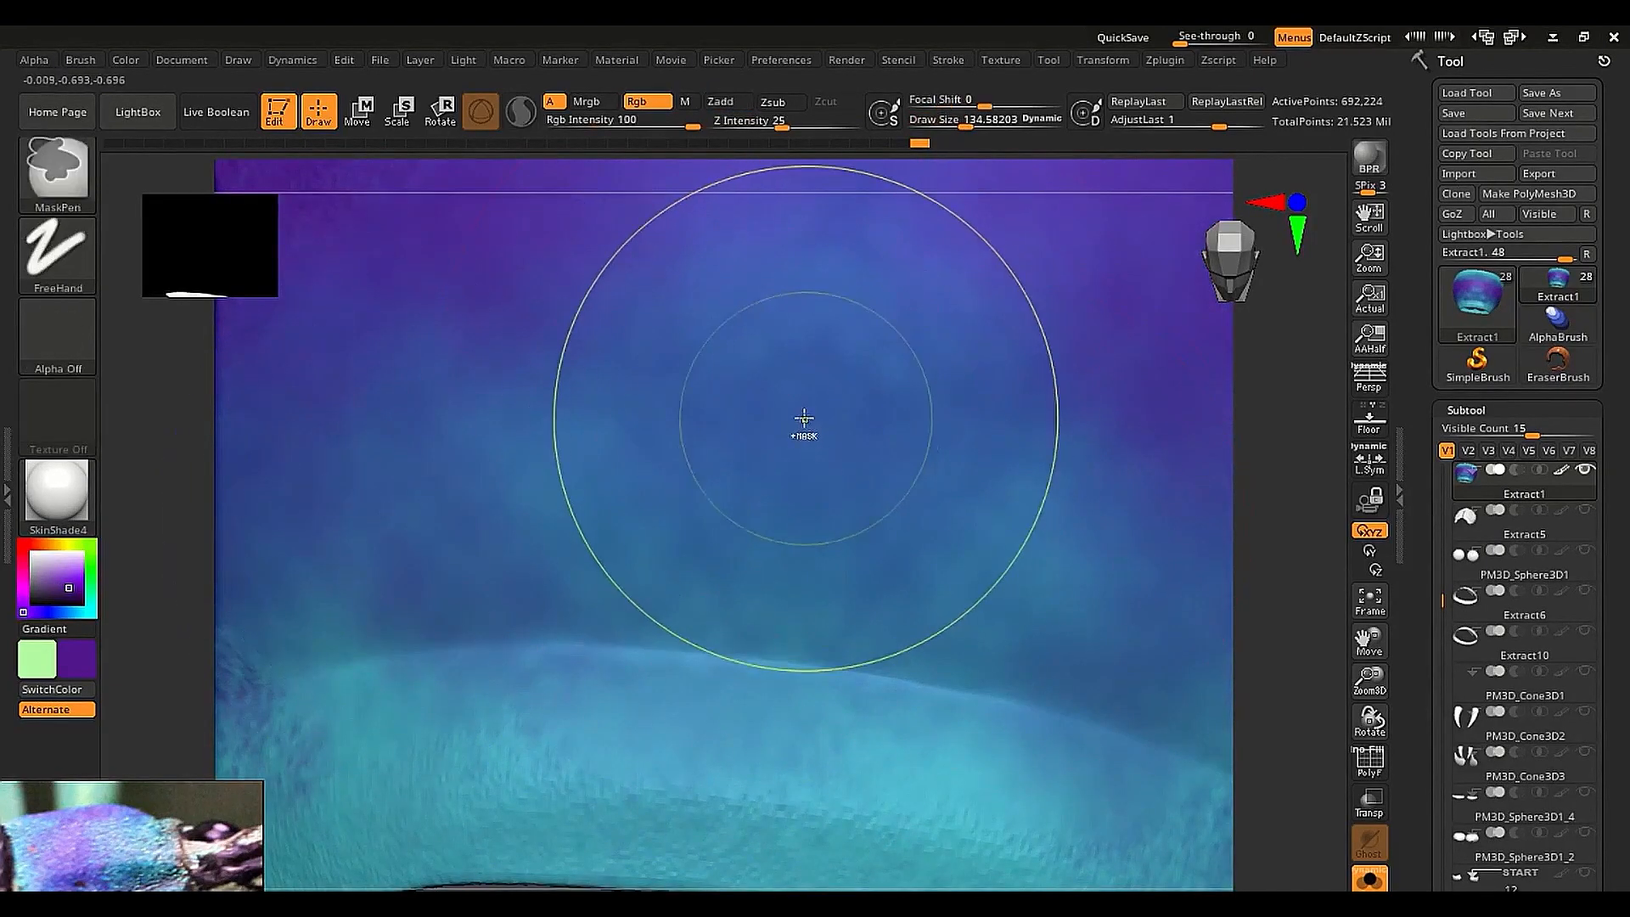
pyautogui.keyDown('ctrl'); pyautogui.moveTo(805, 419); pyautogui.dragTo(790, 356, button='right'); pyautogui.keyUp('ctrl')
pyautogui.moveTo(790, 356)
pyautogui.mouseDown(button='right')
pyautogui.moveTo(863, 476)
pyautogui.moveTo(797, 476)
pyautogui.moveTo(739, 138)
pyautogui.mouseUp(button='right')
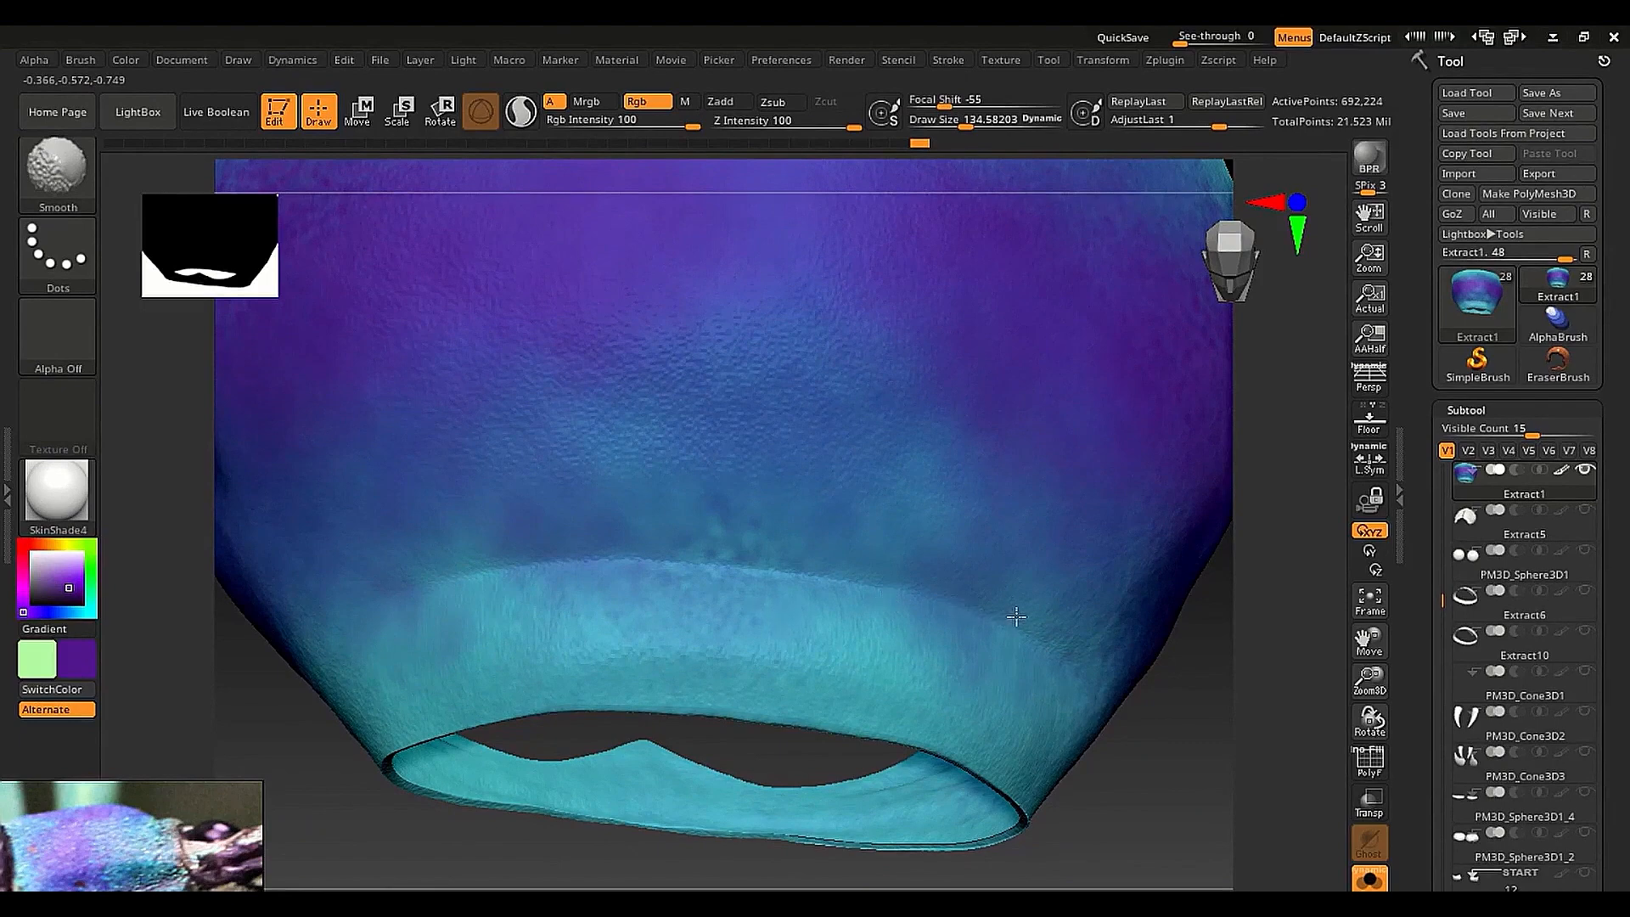
pyautogui.moveTo(1005, 467)
pyautogui.mouseDown(button='right')
pyautogui.moveTo(611, 382)
pyautogui.moveTo(444, 444)
pyautogui.moveTo(538, 466)
pyautogui.moveTo(571, 493)
pyautogui.moveTo(495, 445)
pyautogui.mouseUp(button='right')
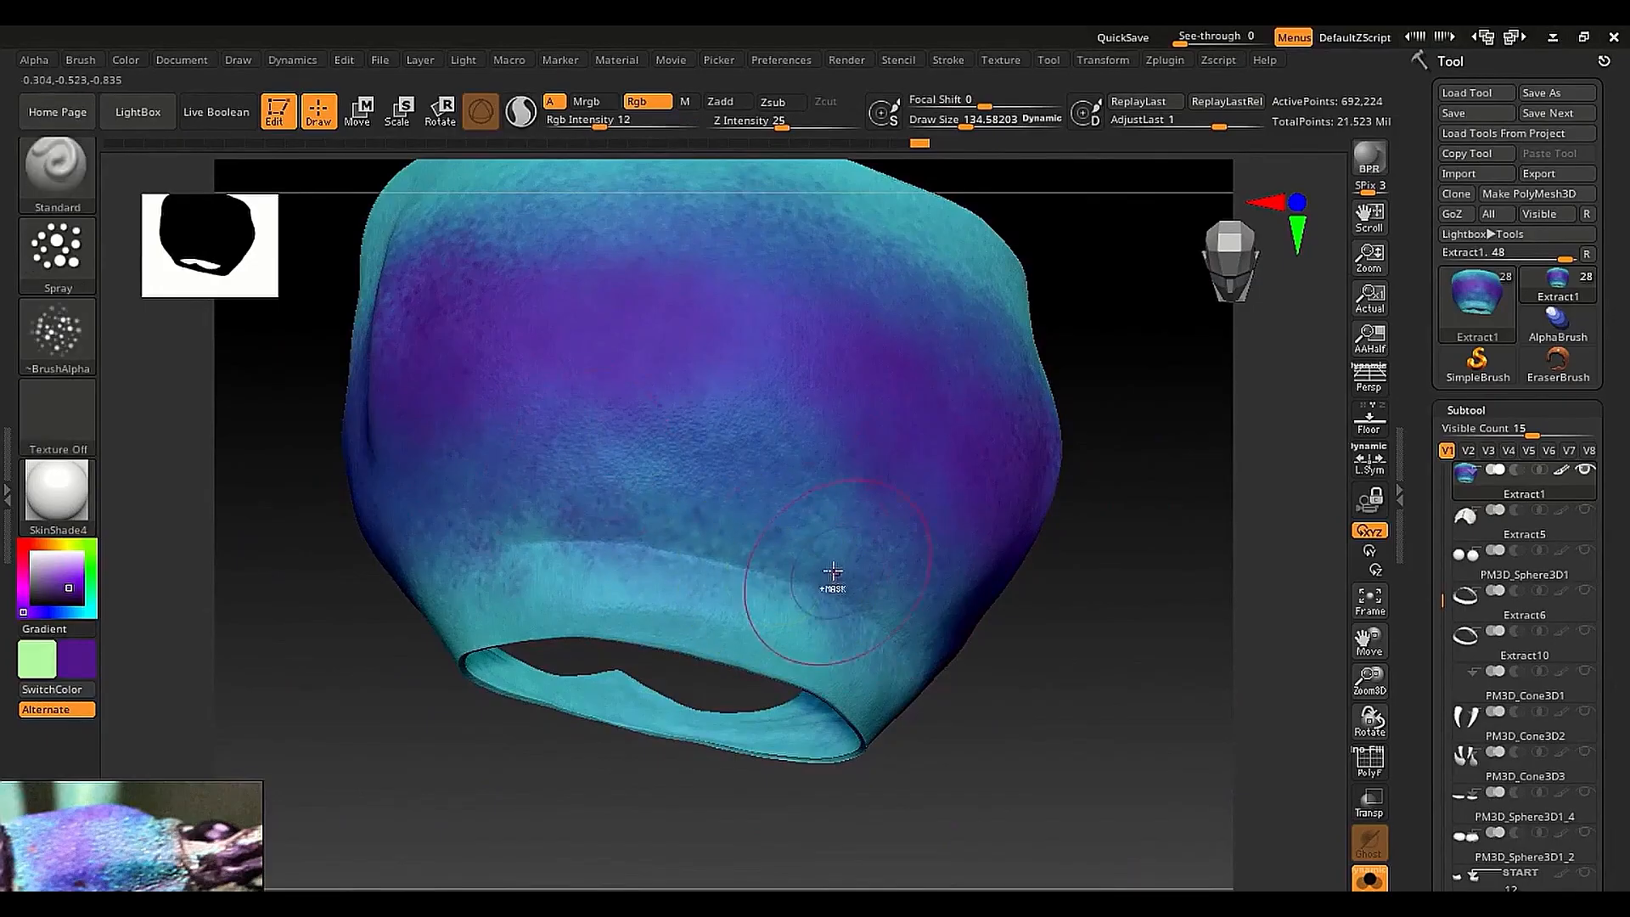
# Show all of the beetle's subtools, check the painted thorax shell against the whole body, and isolate the shell with Solo mode
pyautogui.moveTo(830, 582)
pyautogui.keyDown('ctrl'); pyautogui.mouseDown(button='right')
pyautogui.moveTo(698, 572)
pyautogui.moveTo(884, 673)
pyautogui.moveTo(760, 597)
pyautogui.moveTo(928, 556)
pyautogui.moveTo(931, 625)
pyautogui.moveTo(829, 538)
pyautogui.moveTo(1045, 575)
pyautogui.moveTo(1084, 466)
pyautogui.moveTo(1018, 467)
pyautogui.moveTo(954, 804)
pyautogui.moveTo(946, 583)
pyautogui.moveTo(808, 470)
pyautogui.mouseUp(button='right'); pyautogui.keyUp('ctrl')
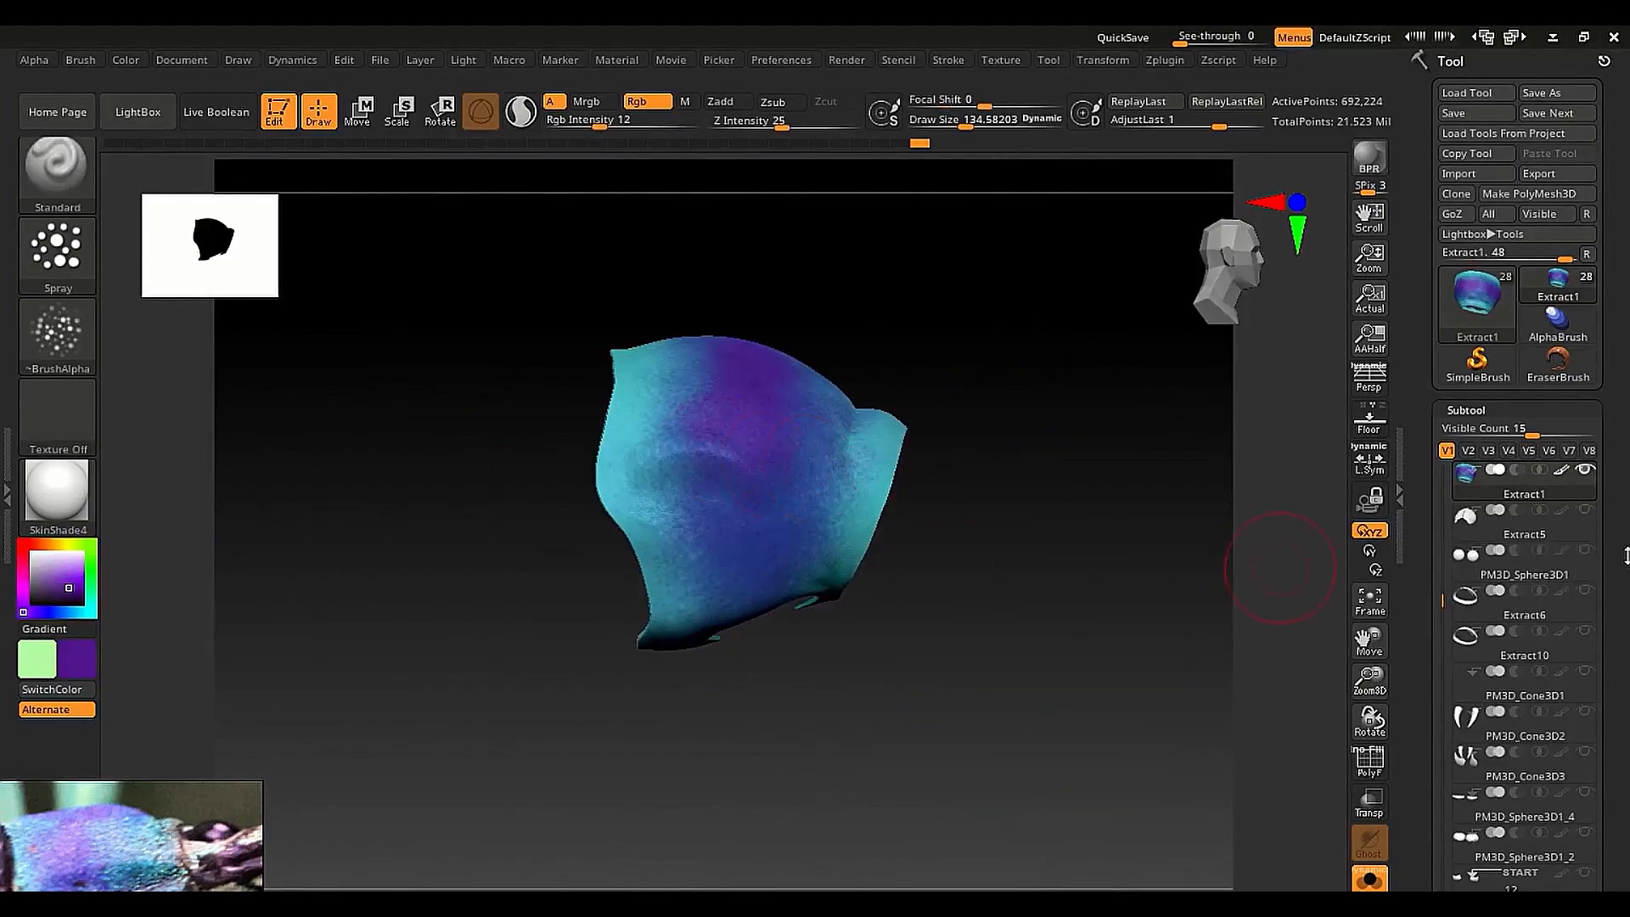
pyautogui.keyDown('shift'); pyautogui.click(1585, 511); pyautogui.keyUp('shift')
pyautogui.keyDown('ctrl'); pyautogui.moveTo(822, 552); pyautogui.dragTo(799, 522, button='right'); pyautogui.keyUp('ctrl')
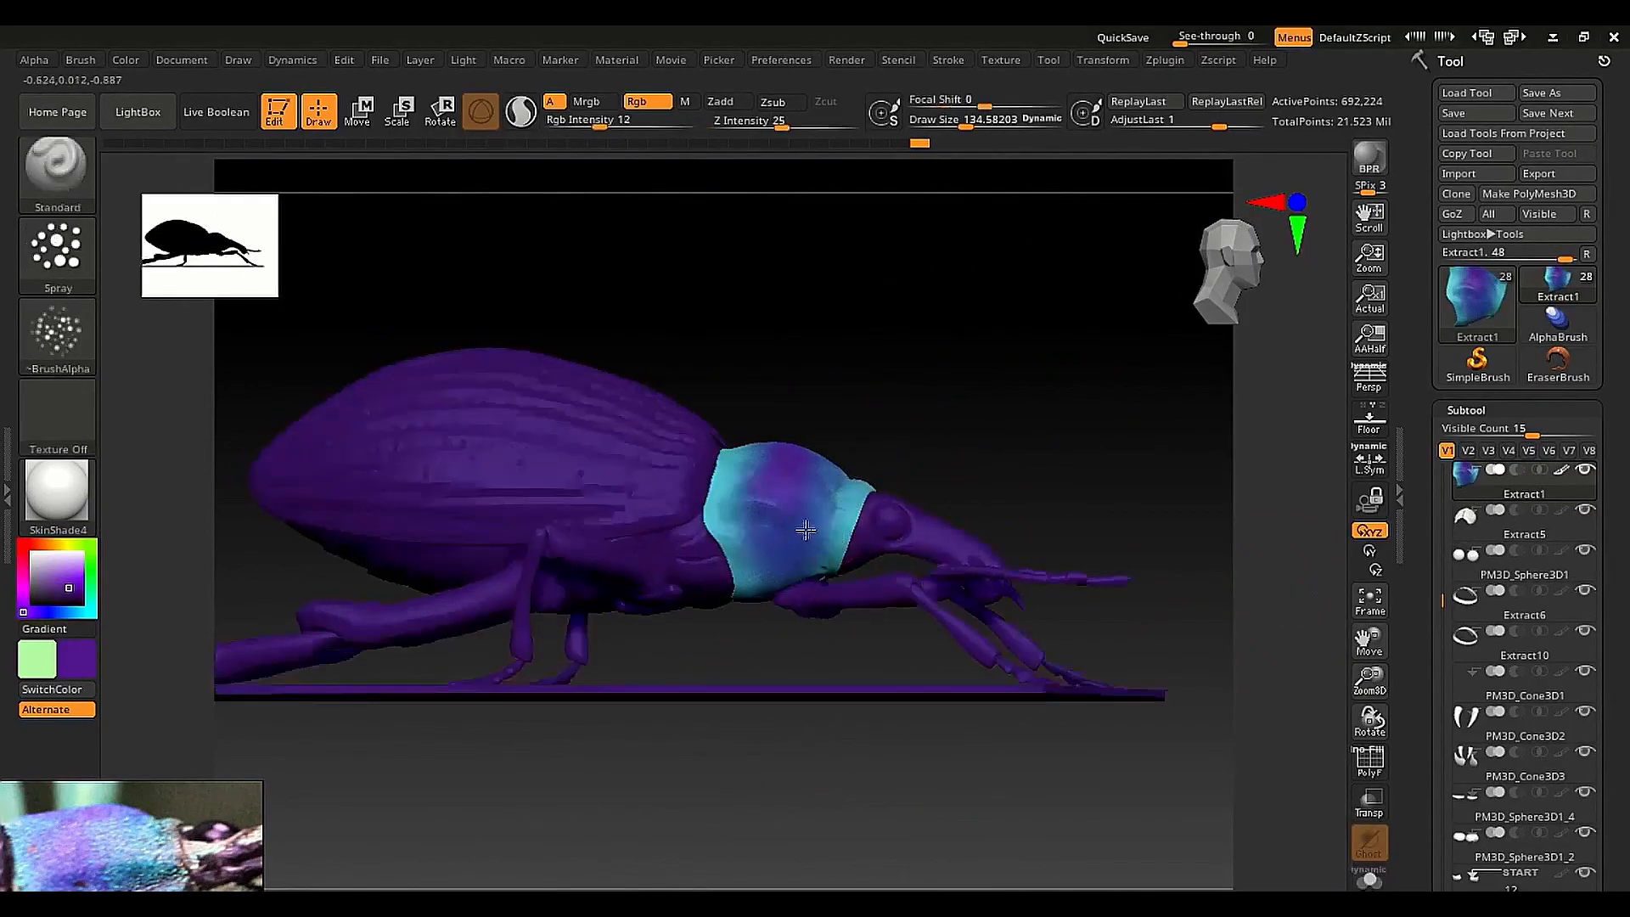
pyautogui.moveTo(1019, 518); pyautogui.dragTo(917, 546, button='right')
pyautogui.moveTo(978, 374)
pyautogui.keyDown('alt'); pyautogui.mouseDown(button='right')
pyautogui.moveTo(800, 426)
pyautogui.moveTo(797, 532)
pyautogui.mouseUp(button='right'); pyautogui.keyUp('alt')
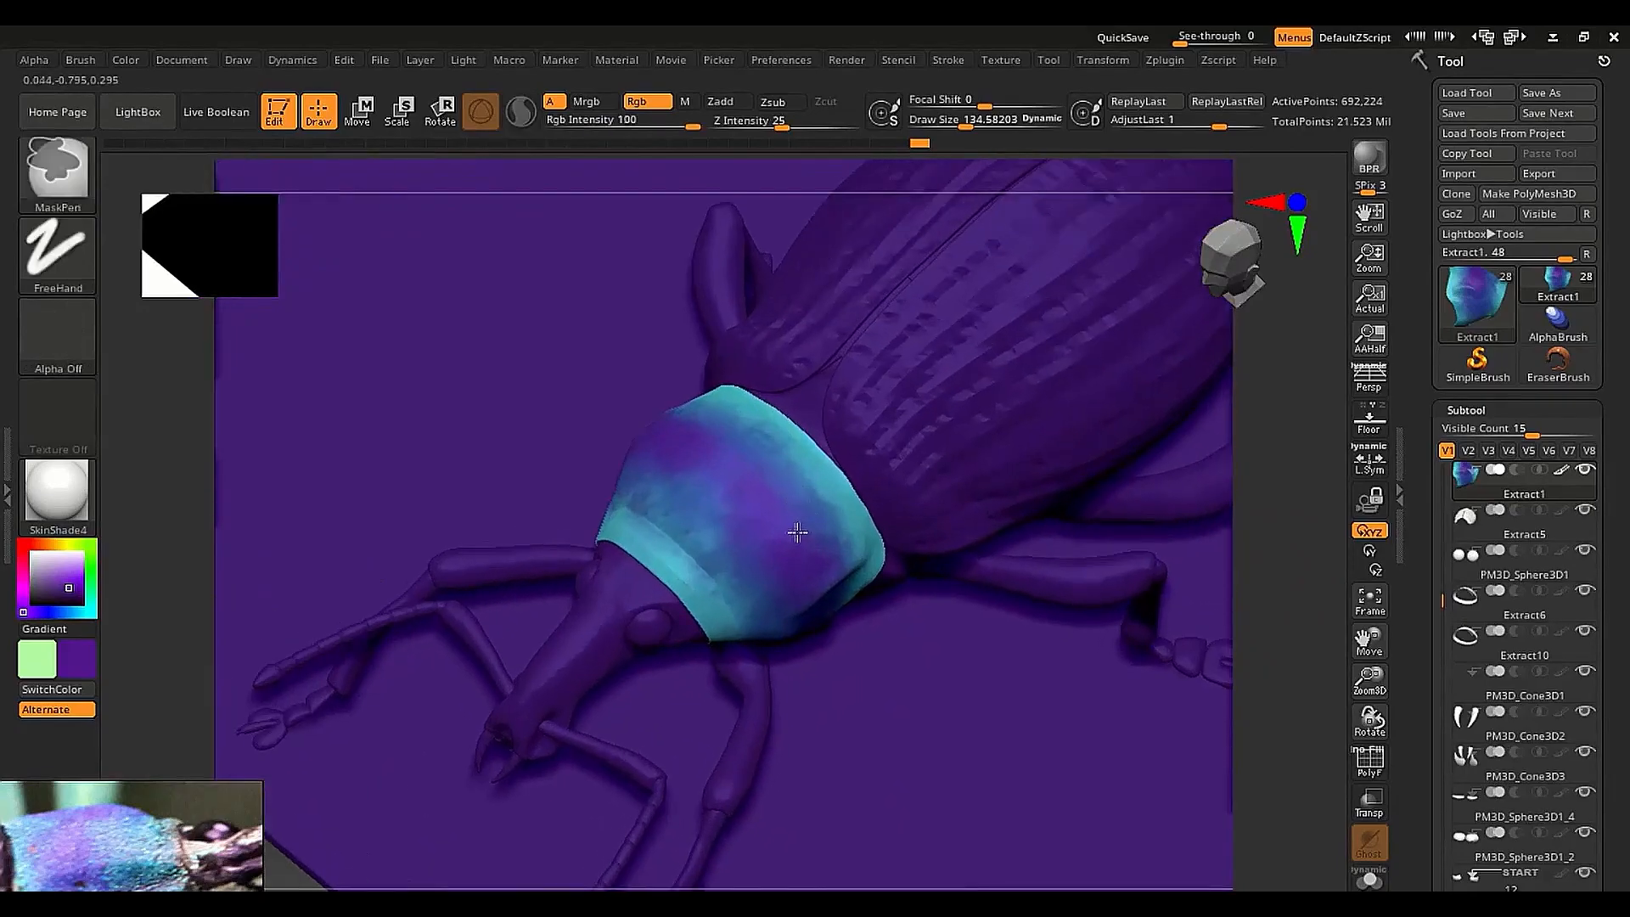
pyautogui.keyDown('shift'); pyautogui.moveTo(797, 532); pyautogui.dragTo(736, 495); pyautogui.keyUp('shift')
pyautogui.moveTo(729, 455); pyautogui.dragTo(786, 476, button='right')
pyautogui.click(1369, 880)
pyautogui.moveTo(680, 544)
pyautogui.mouseDown(button='right')
pyautogui.moveTo(719, 437)
pyautogui.moveTo(760, 481)
pyautogui.moveTo(695, 476)
pyautogui.mouseUp(button='right')
pyautogui.keyDown('alt'); pyautogui.moveTo(764, 395); pyautogui.dragTo(727, 467, button='right'); pyautogui.keyUp('alt')
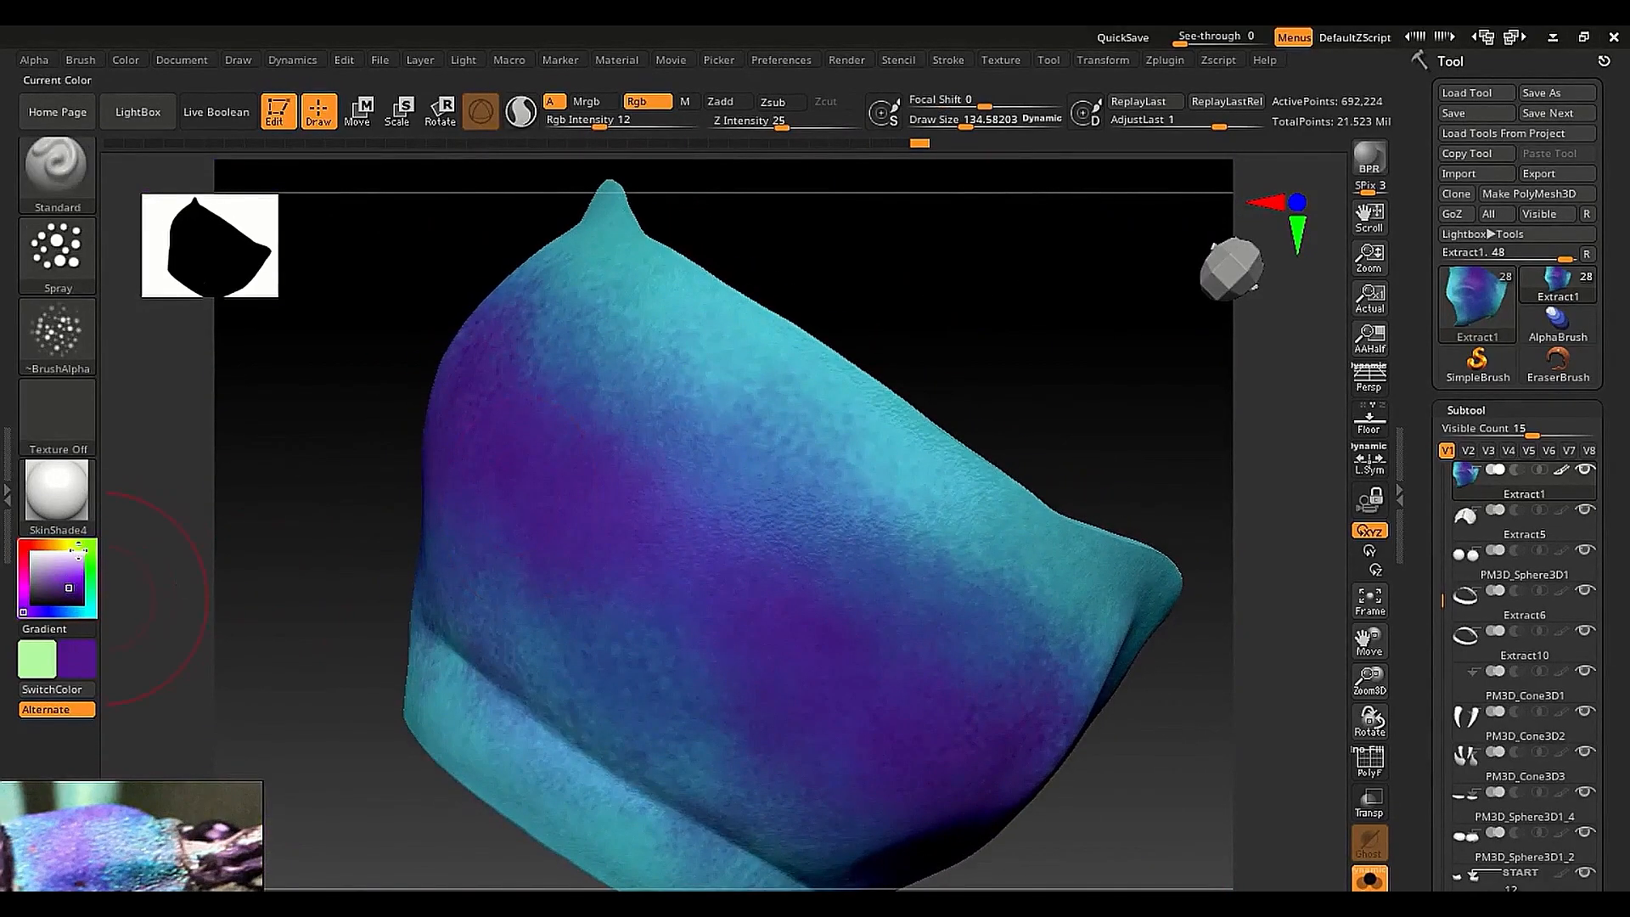
# Choose a bright yellow-green paint colour and reduce the draw size to about 69
pyautogui.click(89, 545)
pyautogui.moveTo(70, 587)
pyautogui.mouseDown()
pyautogui.moveTo(53, 567)
pyautogui.moveTo(81, 578)
pyautogui.mouseUp()
pyautogui.press('s')
pyautogui.click(599, 605)
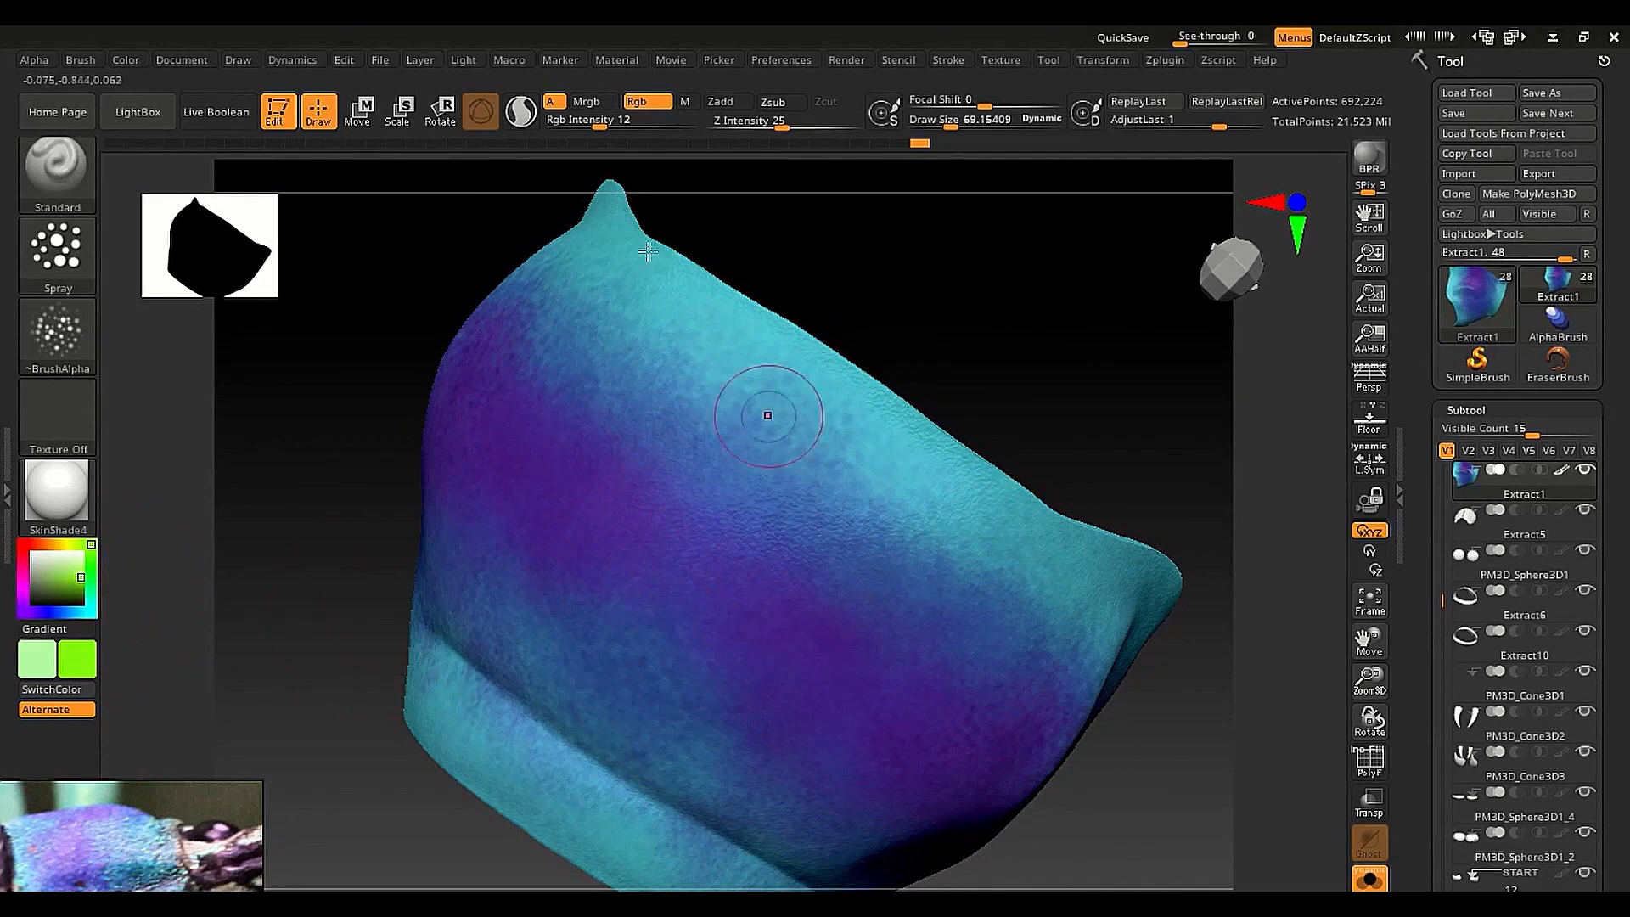
pyautogui.click(646, 124)
pyautogui.moveTo(715, 419); pyautogui.dragTo(712, 418)
pyautogui.moveTo(652, 335); pyautogui.dragTo(746, 414)
pyautogui.hotkey('ctrl', 'z')
# Set the RGB intensity to 16 and spray a faint green tint over the shell's turquoise edge, enlarging the draw size to about 73
pyautogui.moveTo(645, 129); pyautogui.dragTo(606, 129)
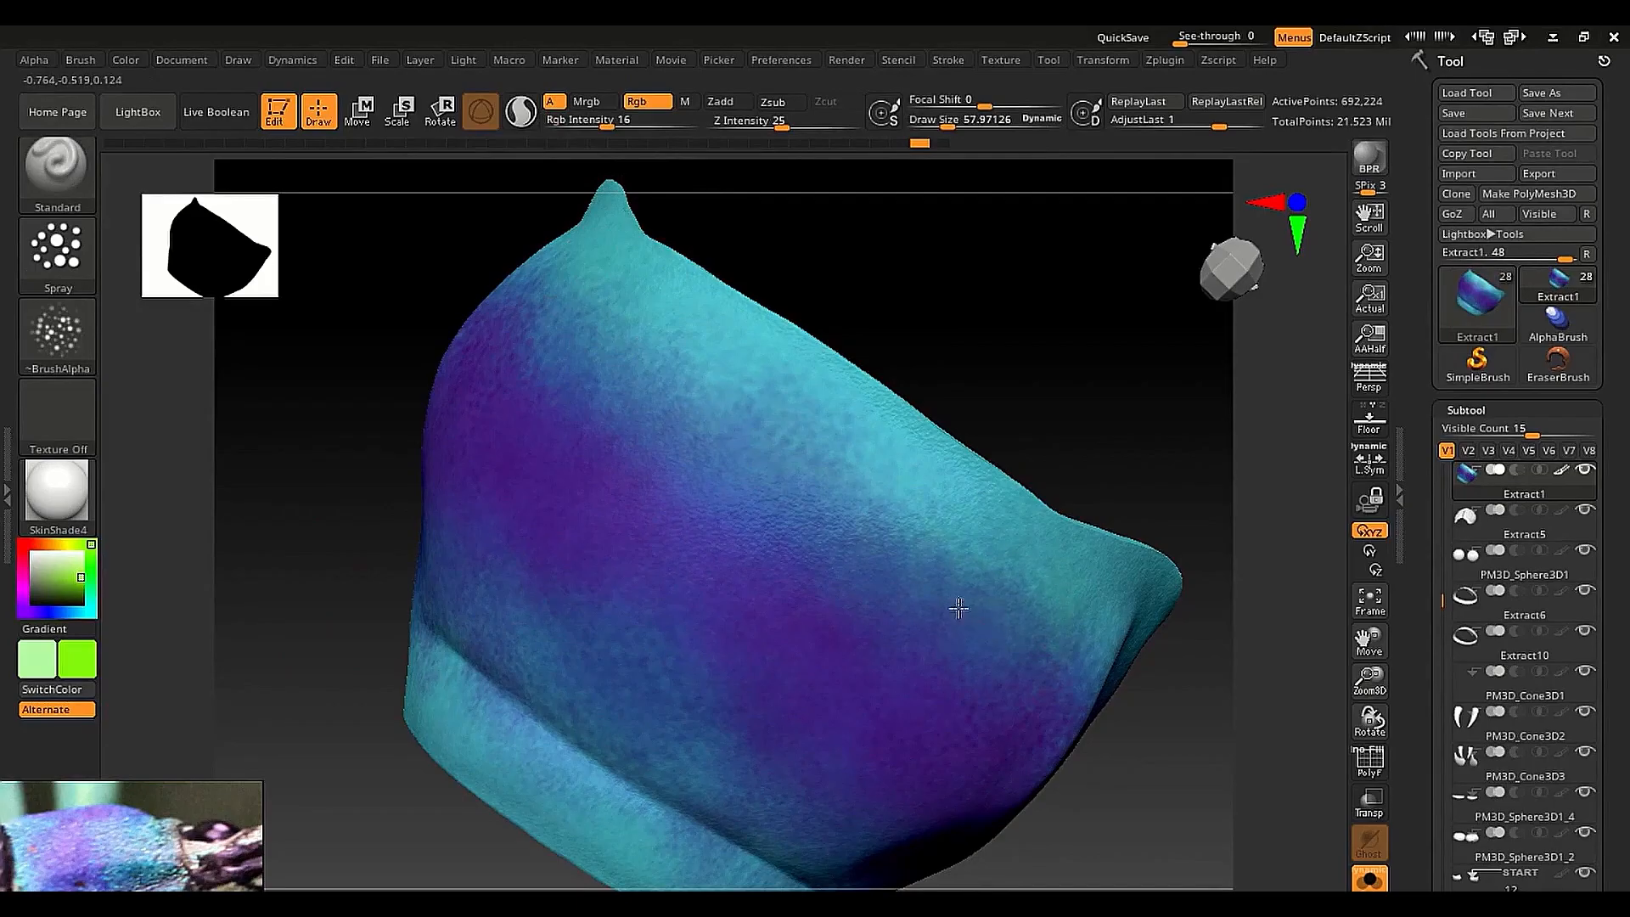
pyautogui.moveTo(643, 251); pyautogui.dragTo(614, 329)
pyautogui.moveTo(614, 329)
pyautogui.mouseDown(button='right')
pyautogui.moveTo(670, 447)
pyautogui.moveTo(642, 416)
pyautogui.moveTo(728, 331)
pyautogui.mouseUp(button='right')
pyautogui.press('s')
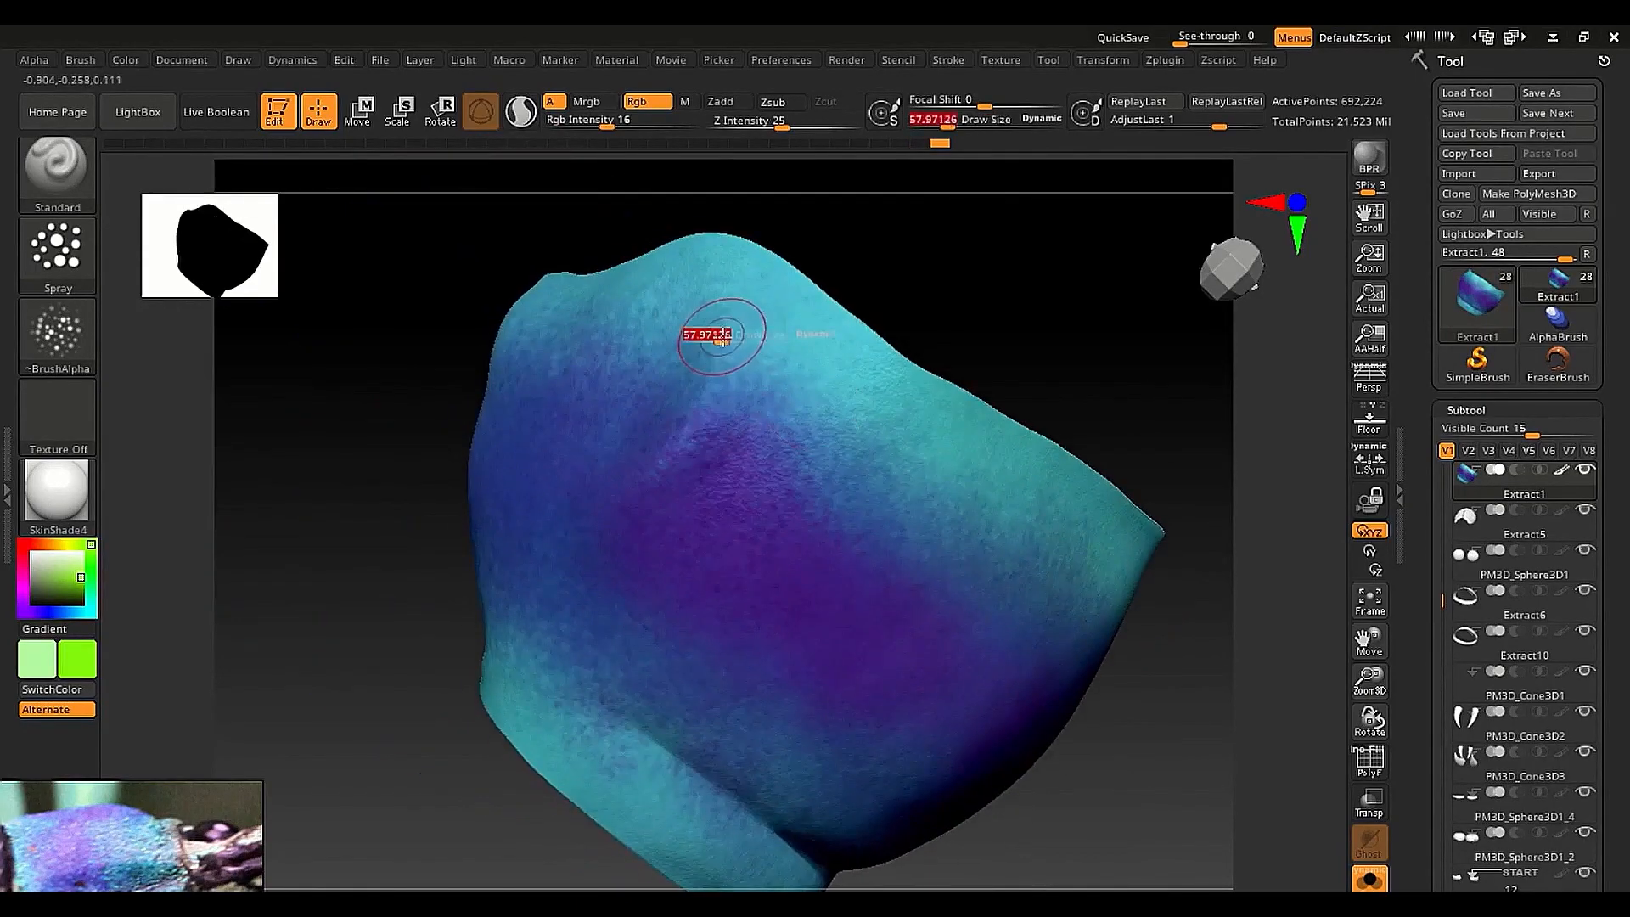
pyautogui.moveTo(731, 333); pyautogui.dragTo(736, 332)
pyautogui.moveTo(530, 326); pyautogui.dragTo(562, 306)
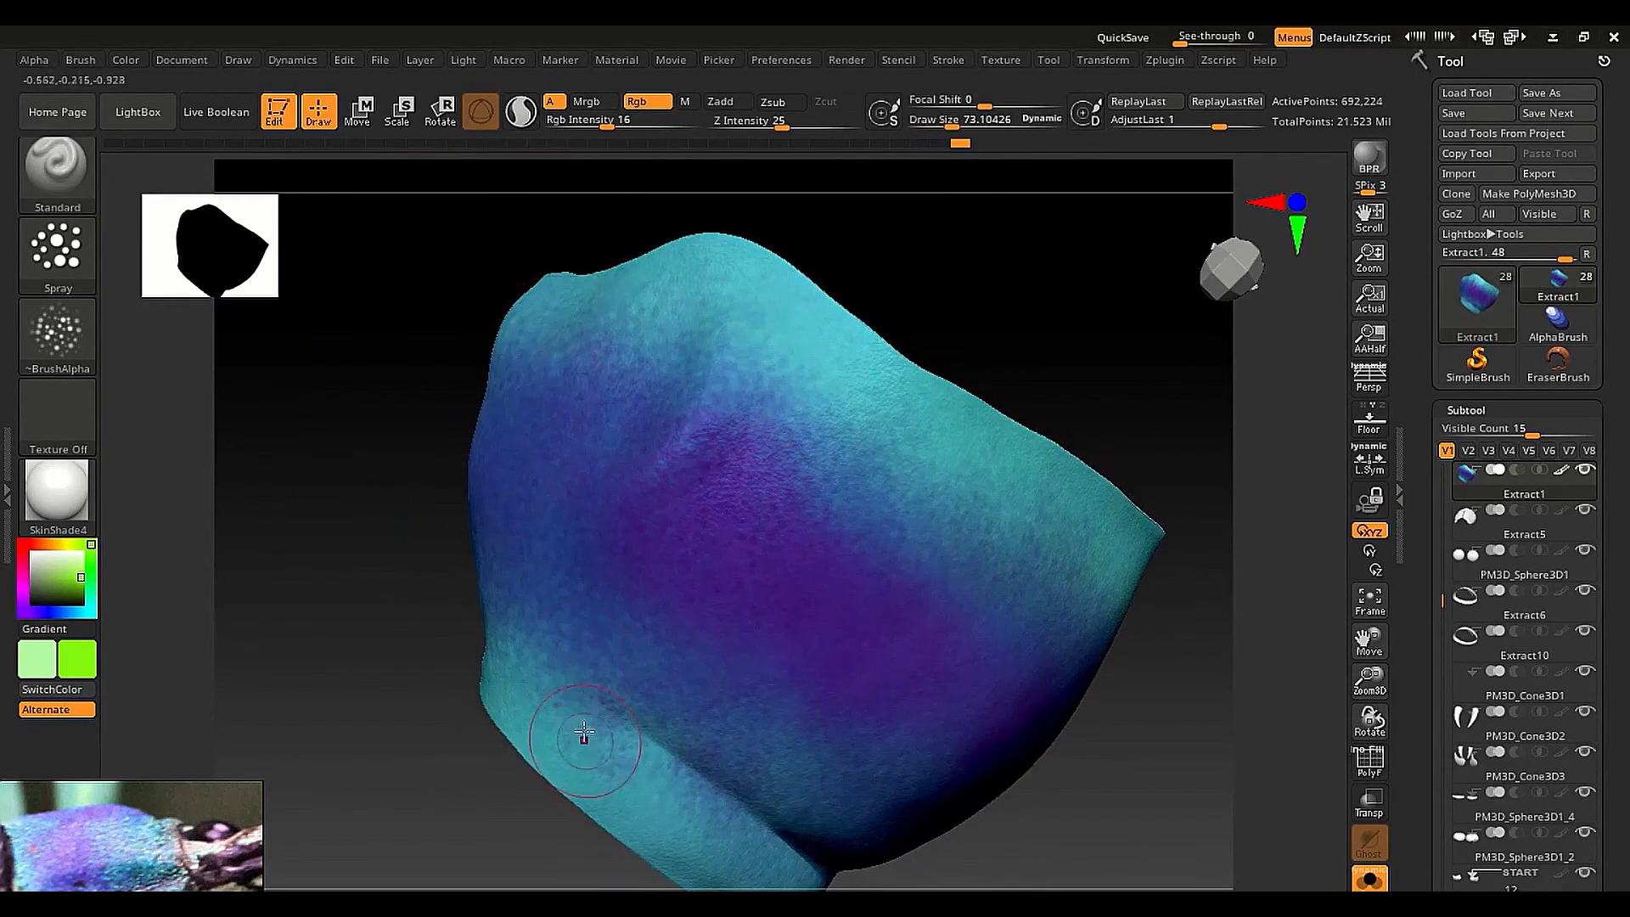
# Spray the faint green tint over the shell's turquoise lower side and around the openings on its underside
pyautogui.moveTo(719, 863)
pyautogui.mouseDown(button='right')
pyautogui.moveTo(666, 520)
pyautogui.moveTo(495, 709)
pyautogui.mouseUp(button='right')
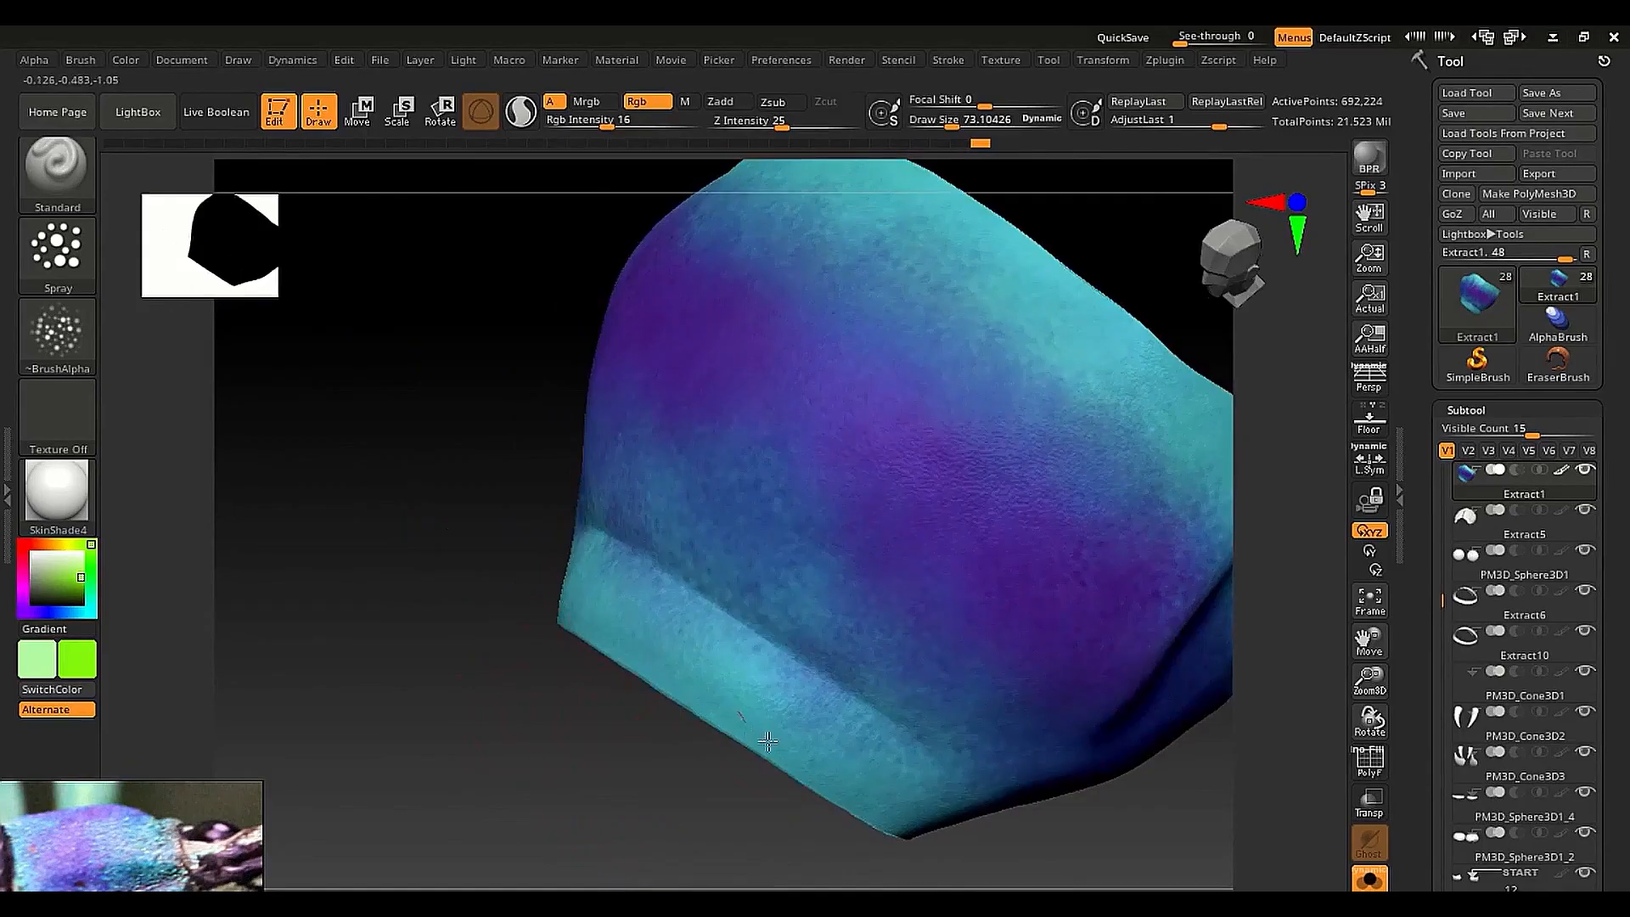
pyautogui.moveTo(970, 841)
pyautogui.mouseDown(button='right')
pyautogui.moveTo(903, 767)
pyautogui.moveTo(741, 751)
pyautogui.moveTo(613, 499)
pyautogui.mouseUp(button='right')
pyautogui.moveTo(820, 472); pyautogui.dragTo(817, 508)
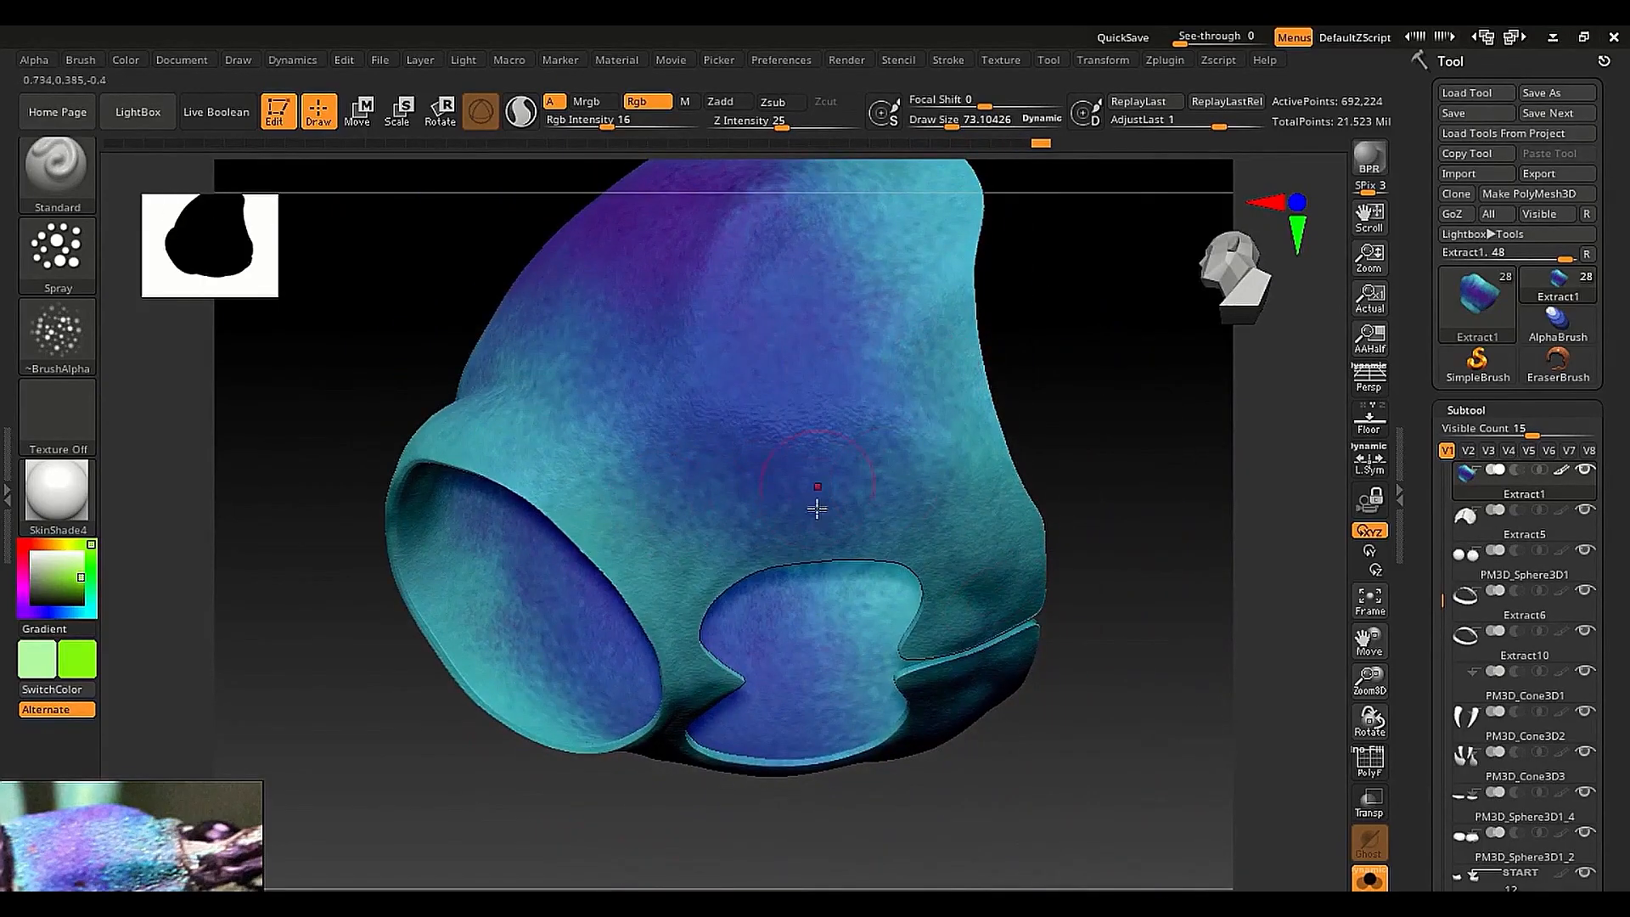
pyautogui.moveTo(730, 254); pyautogui.dragTo(662, 345, button='right')
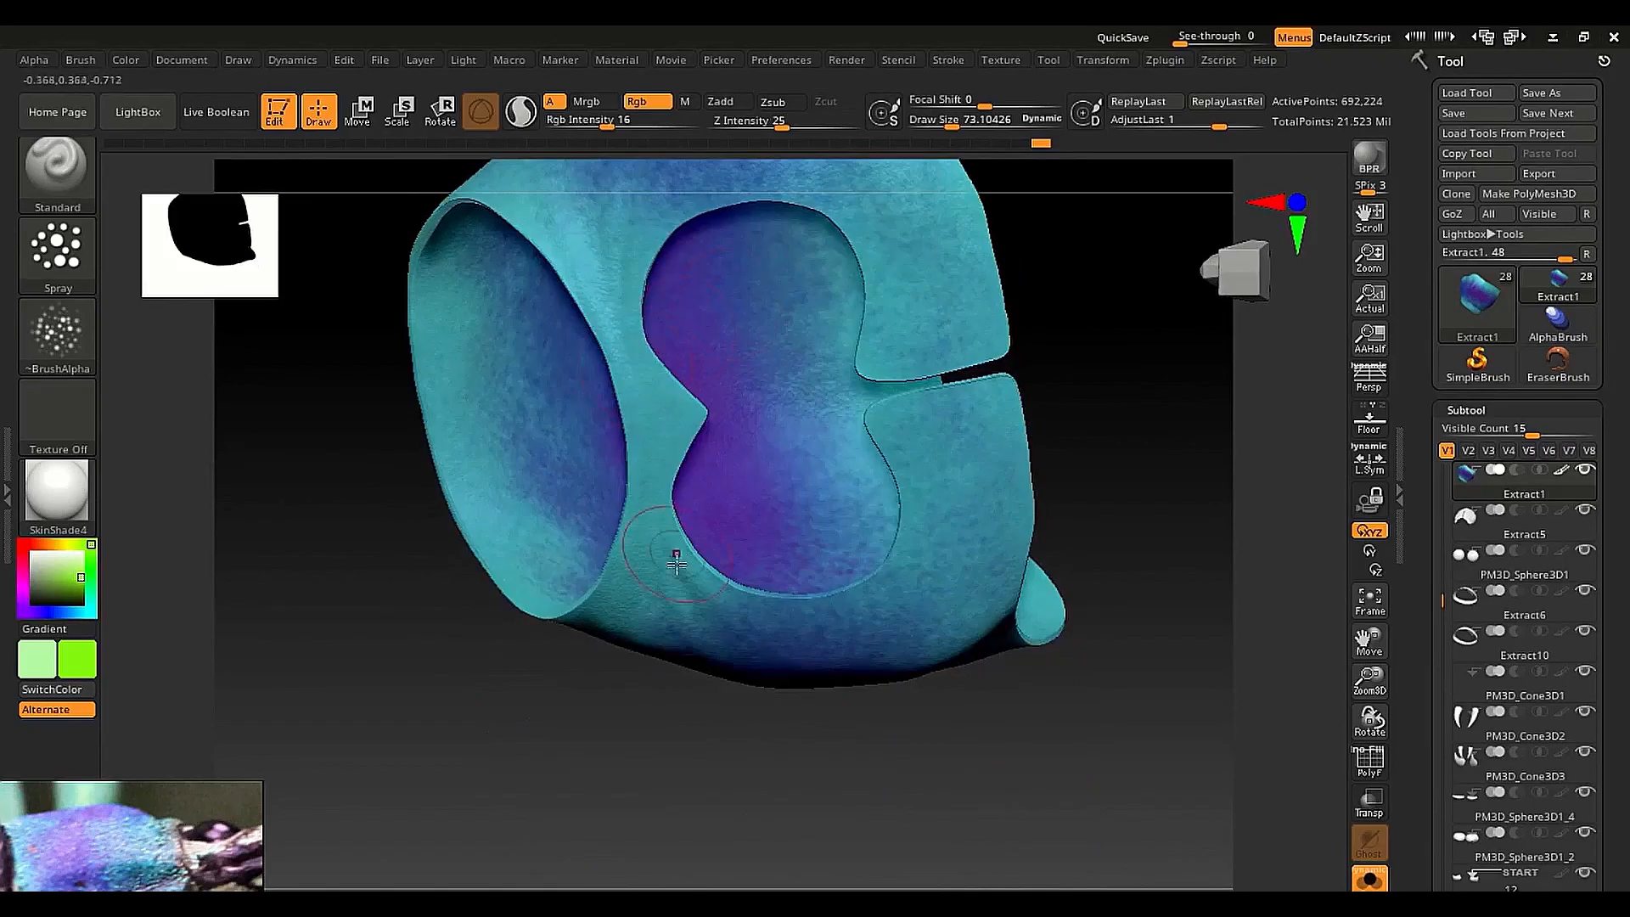
pyautogui.moveTo(657, 625); pyautogui.dragTo(922, 338)
pyautogui.moveTo(897, 672); pyautogui.dragTo(948, 476, button='right')
pyautogui.moveTo(899, 703); pyautogui.dragTo(782, 597, button='right')
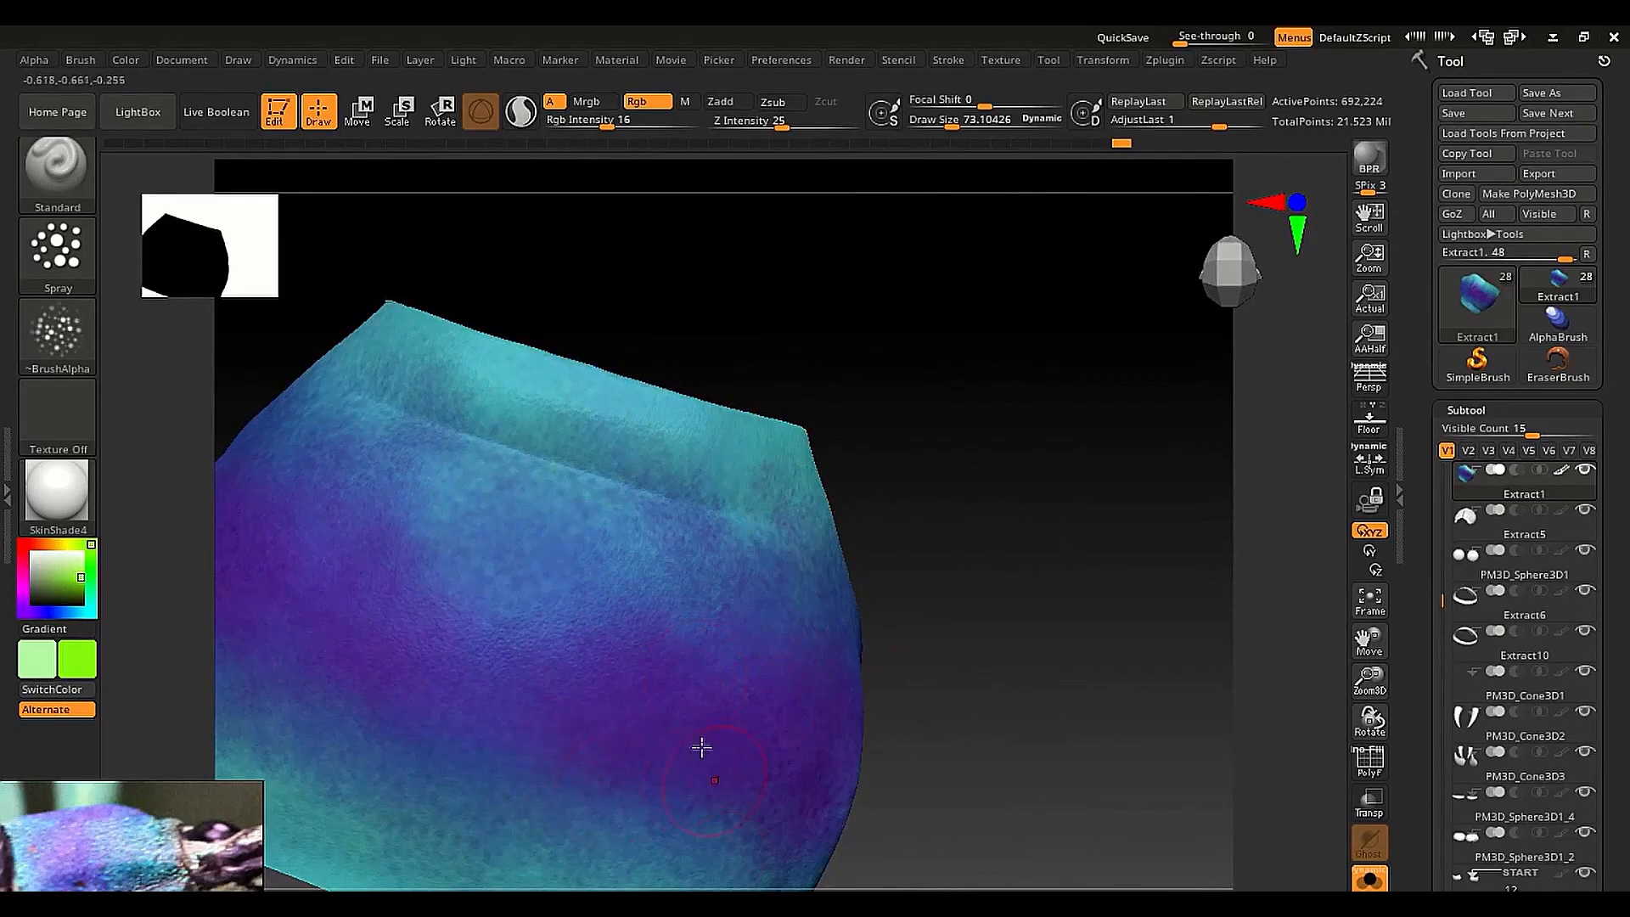
pyautogui.moveTo(567, 768); pyautogui.dragTo(402, 544, button='right')
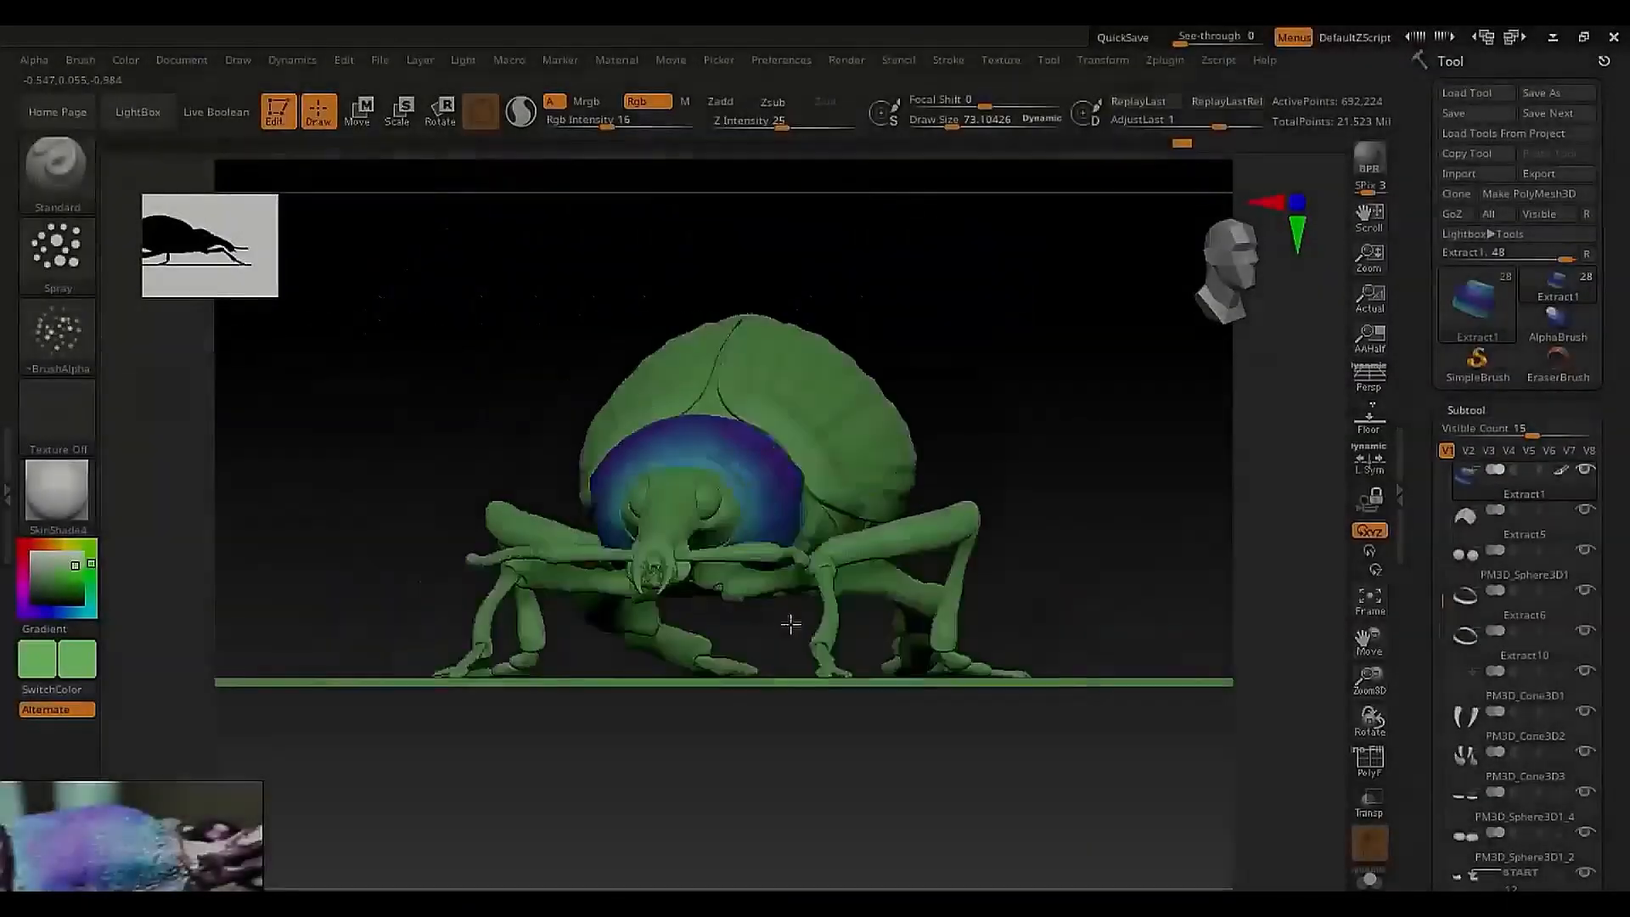
pyautogui.moveTo(790, 622)
pyautogui.mouseDown(button='right')
pyautogui.moveTo(713, 619)
pyautogui.moveTo(807, 695)
pyautogui.moveTo(810, 603)
pyautogui.mouseUp(button='right')
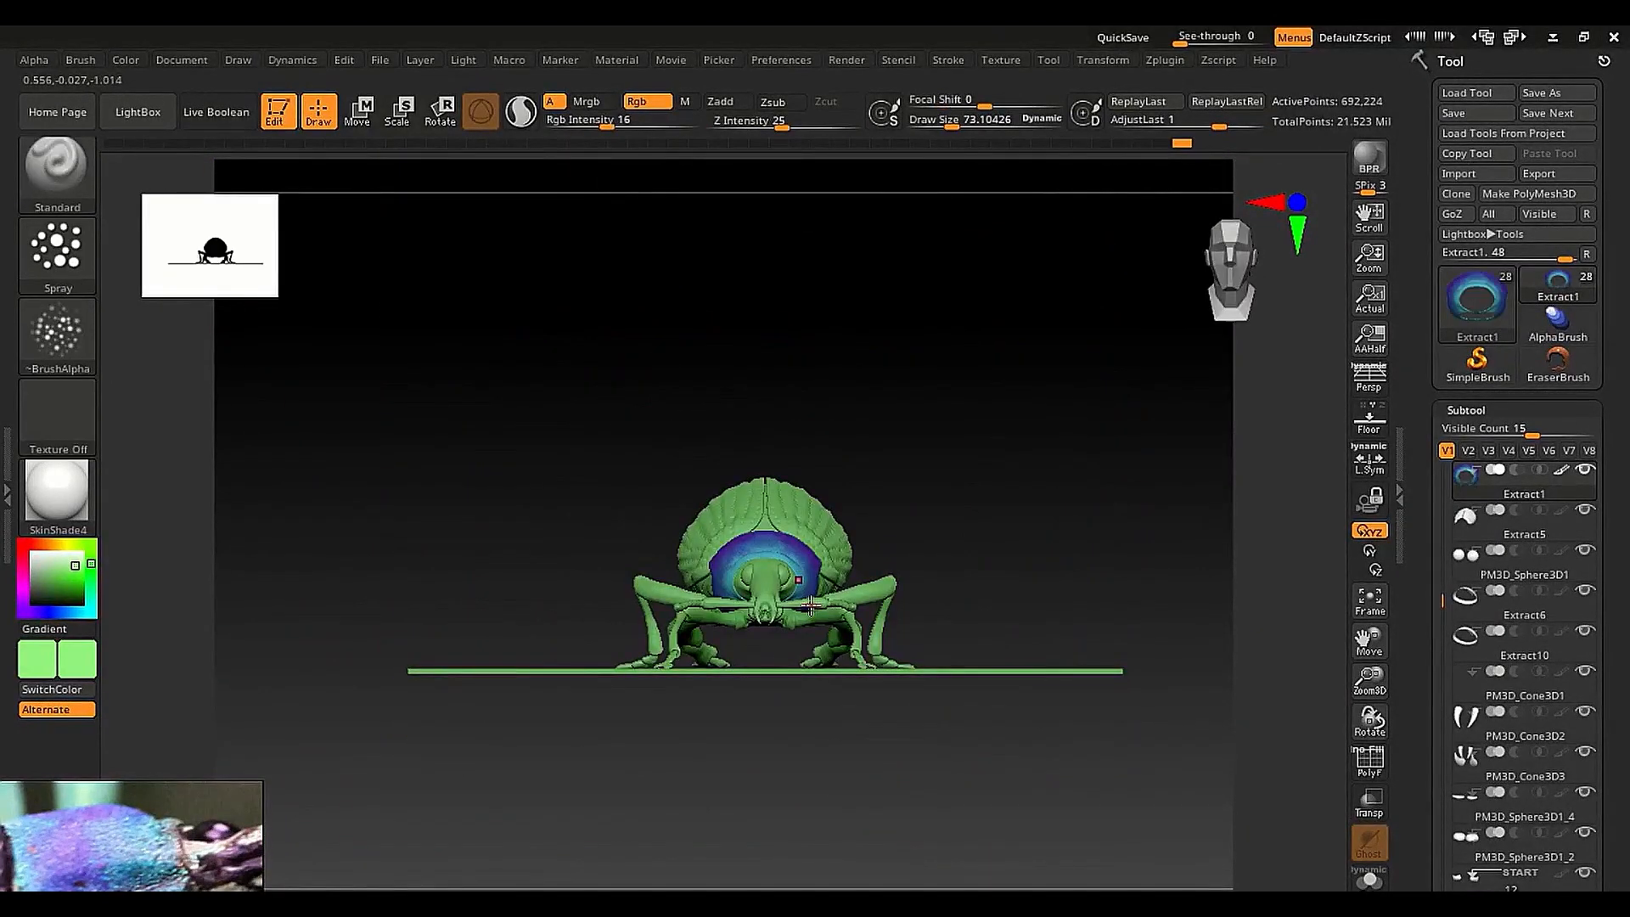